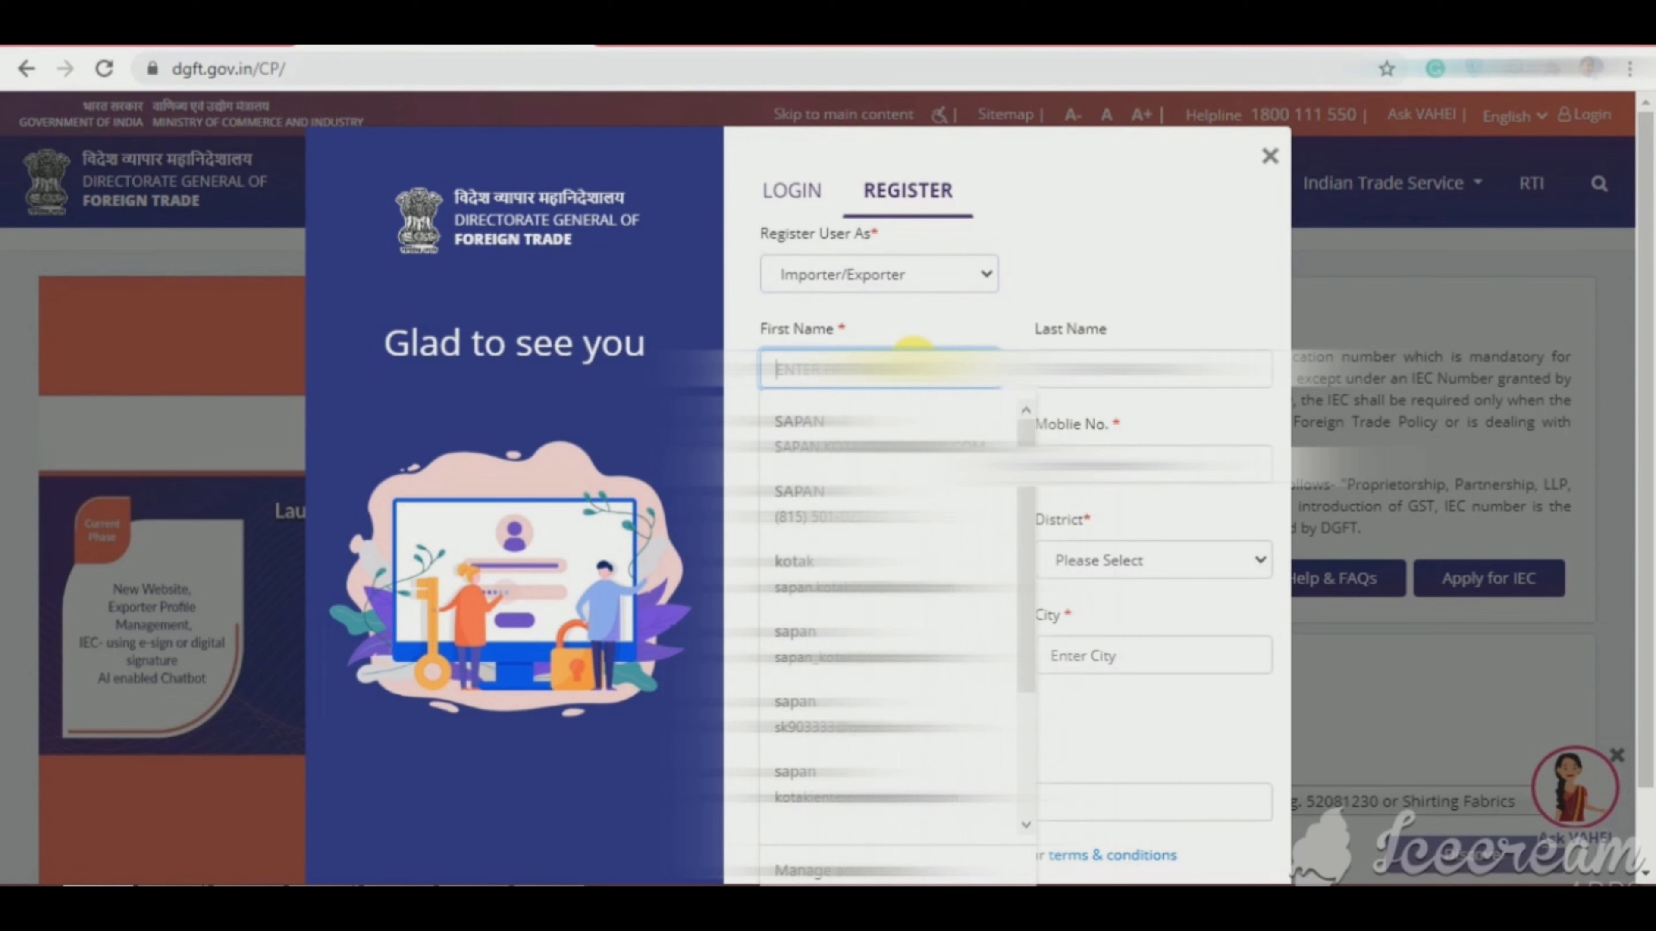
Step: Fill in the applicant's first name and last name, and start the e-mail ID
type("SHA")
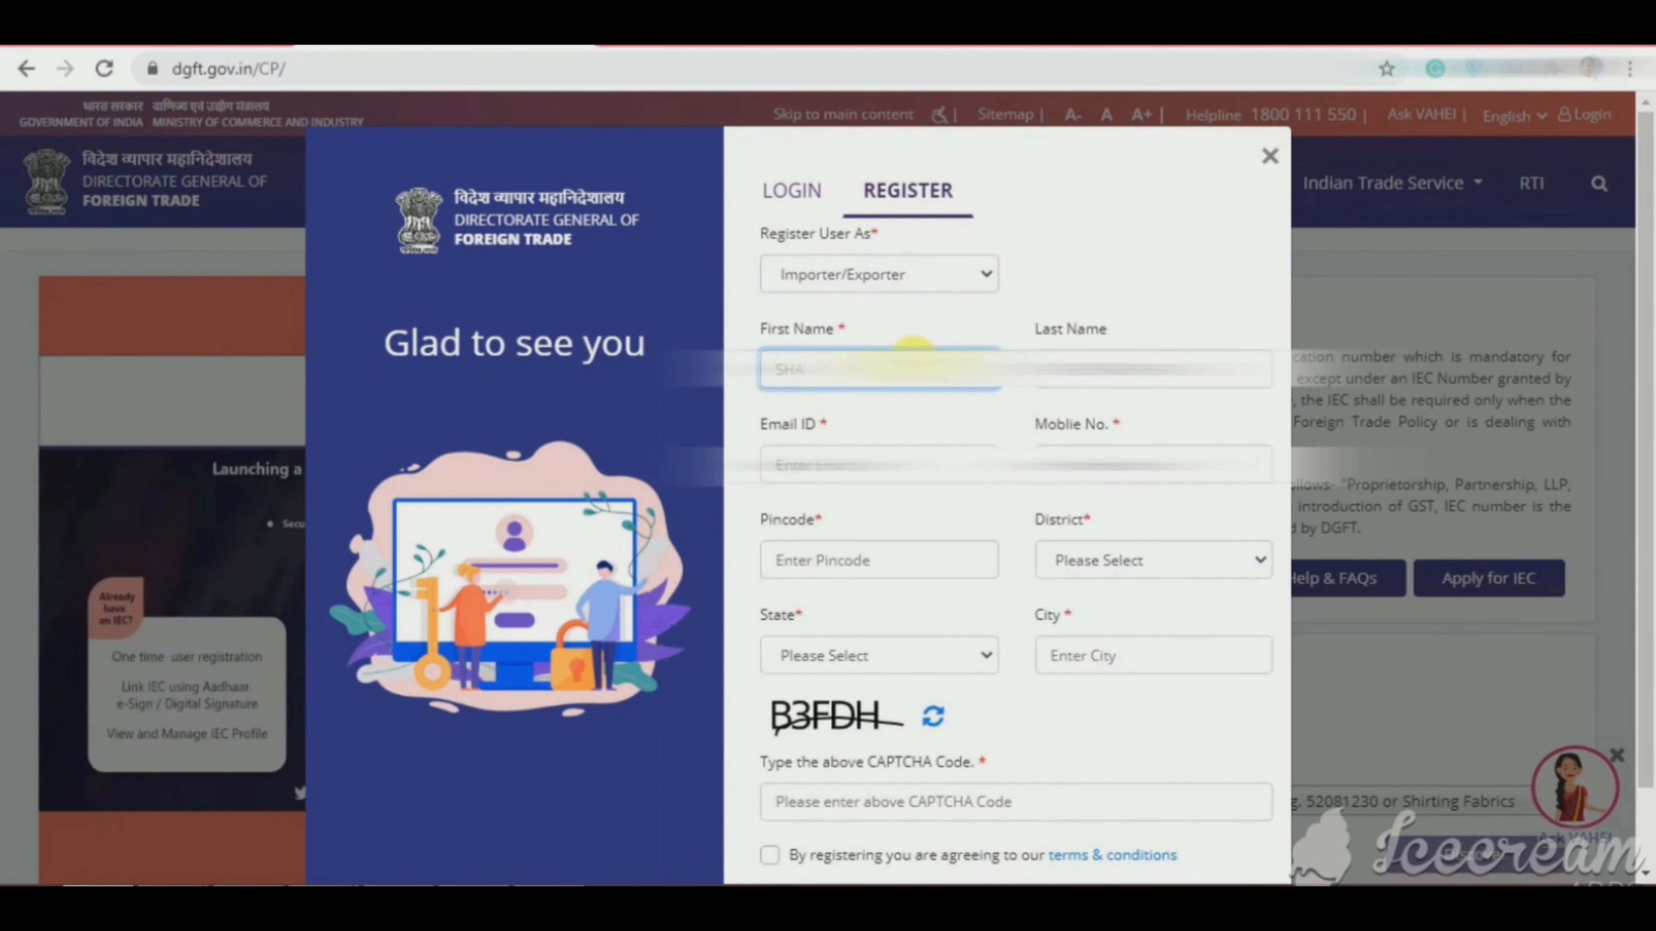
type("SHI")
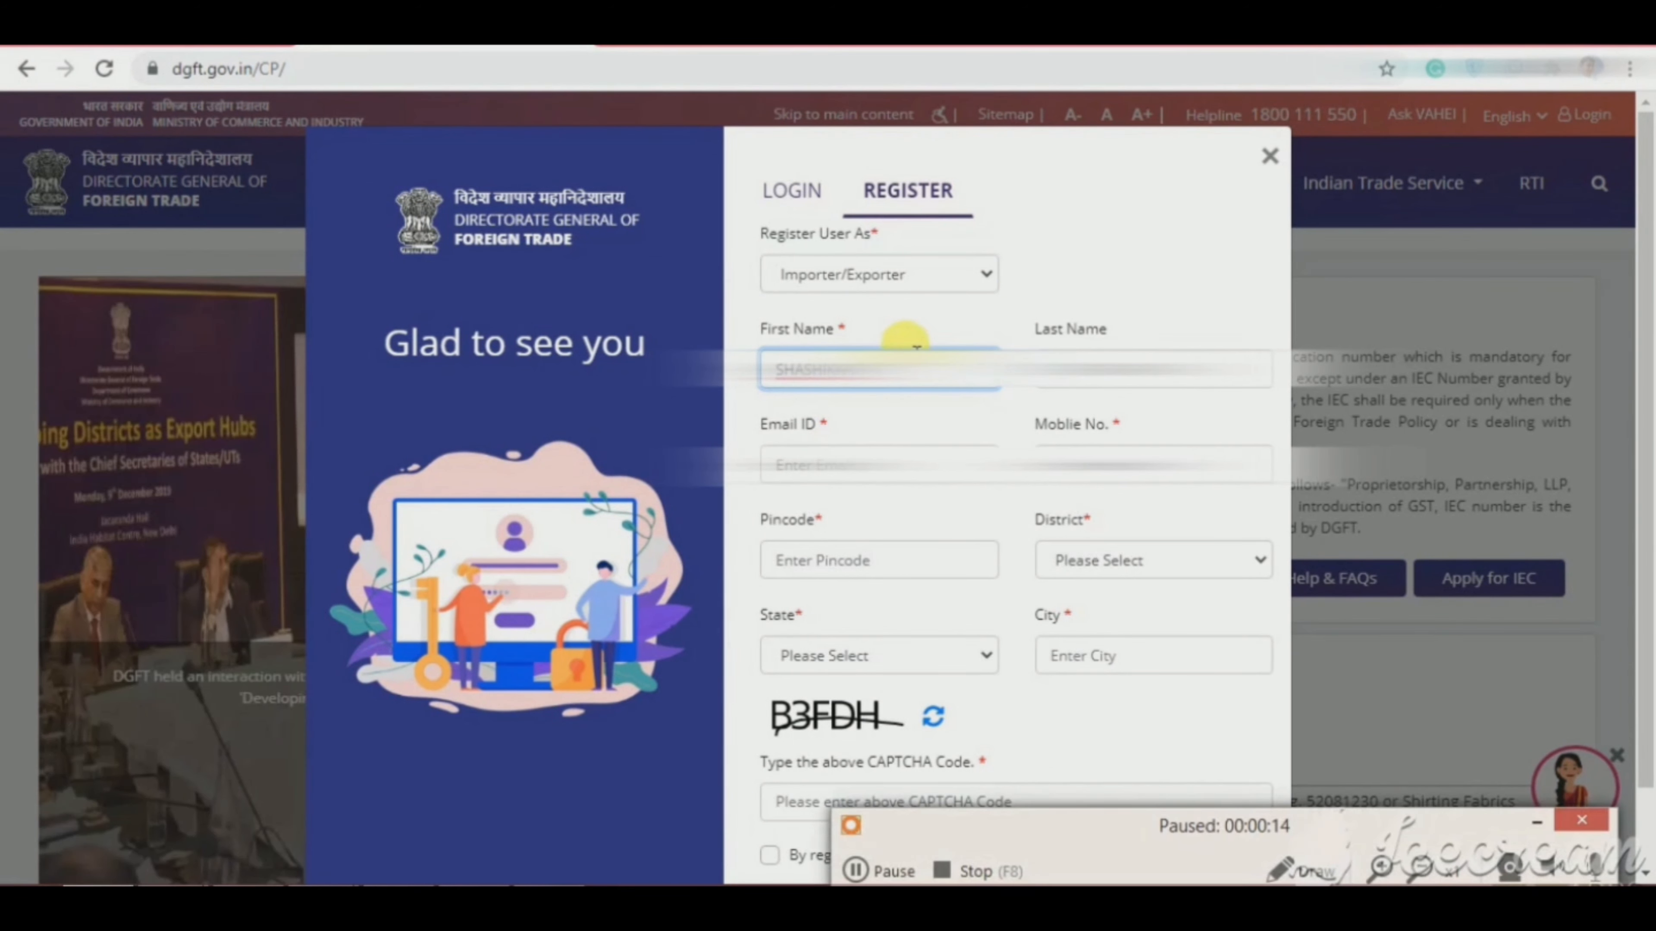
key("Tab")
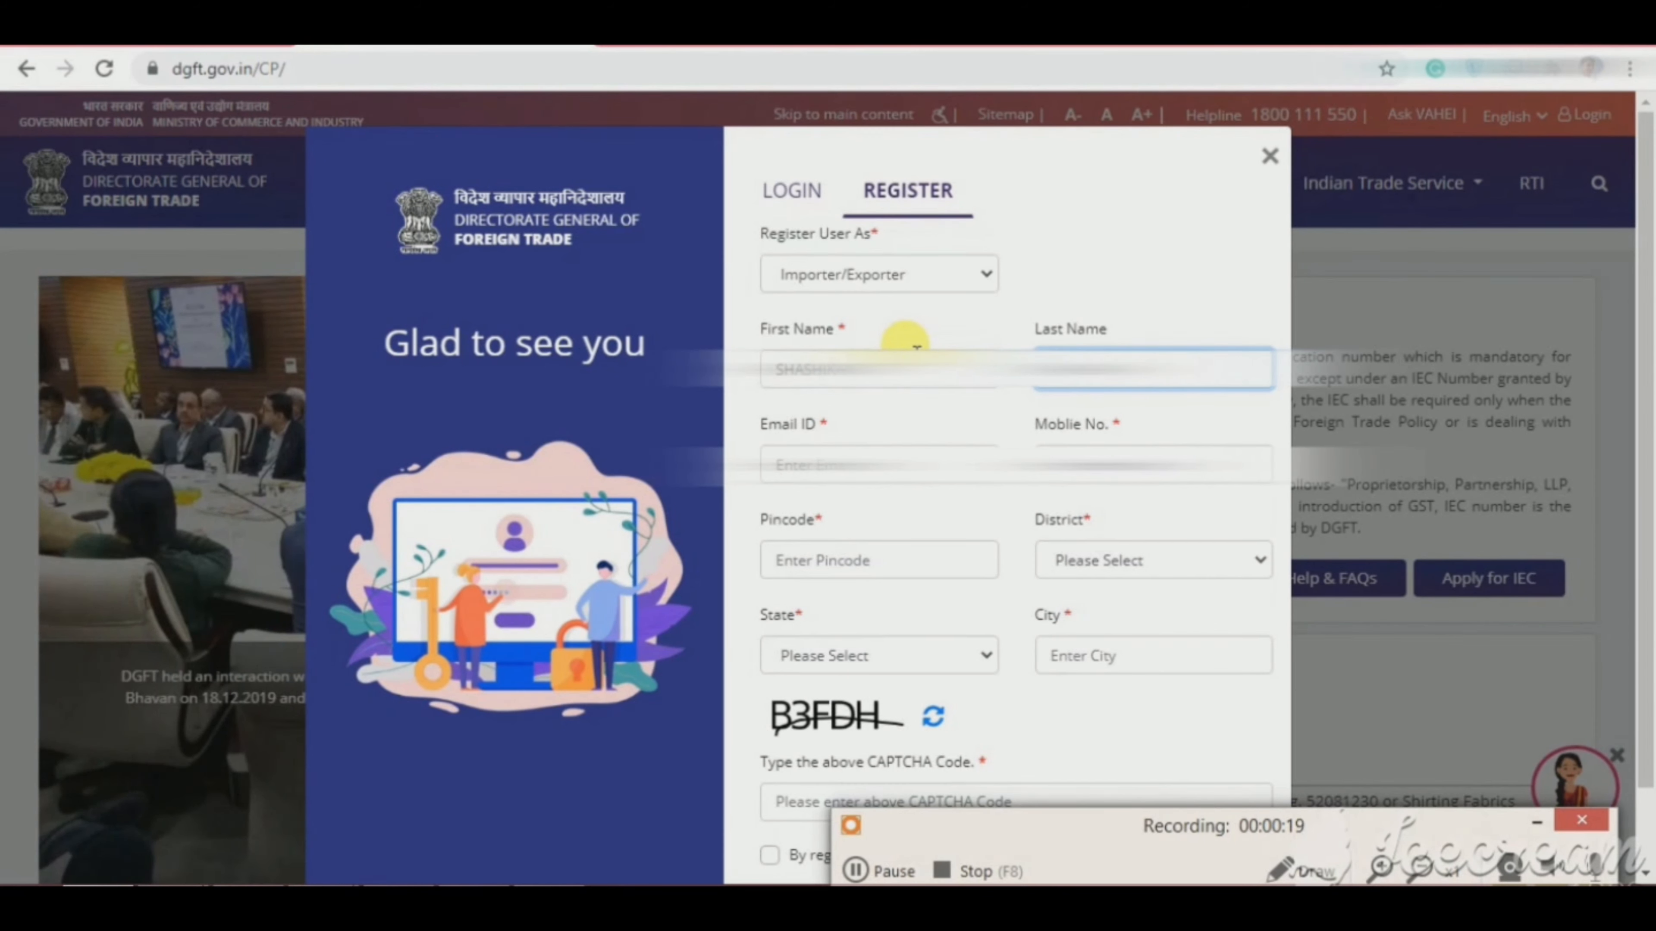
key("Tab")
type("S")
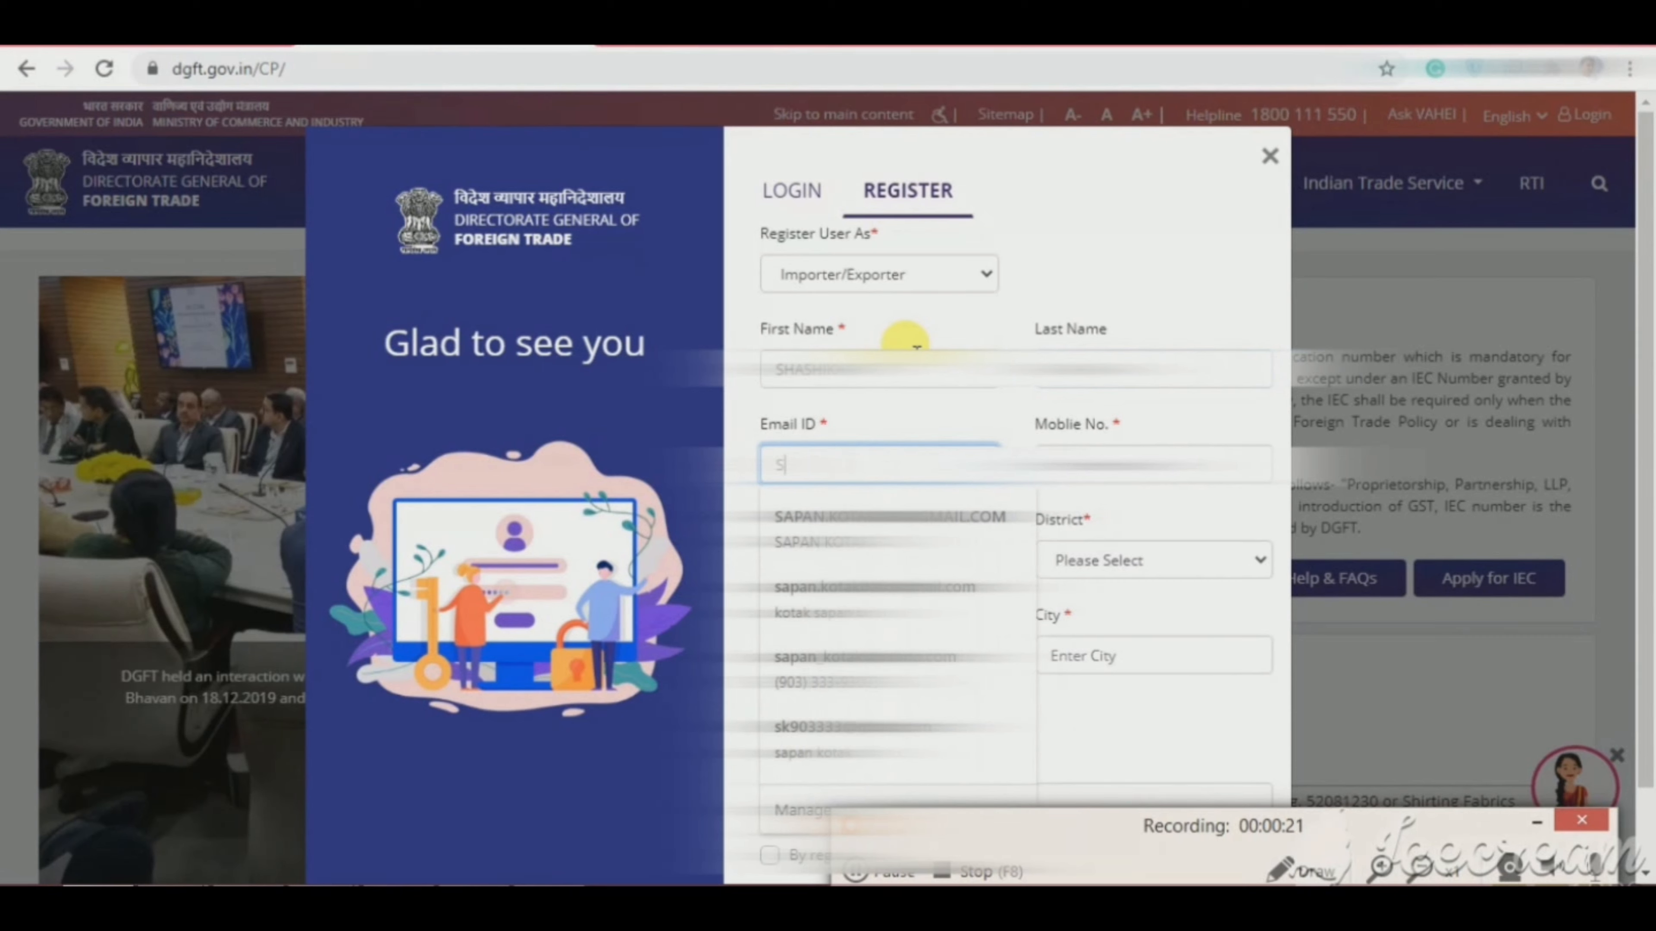
type("HA")
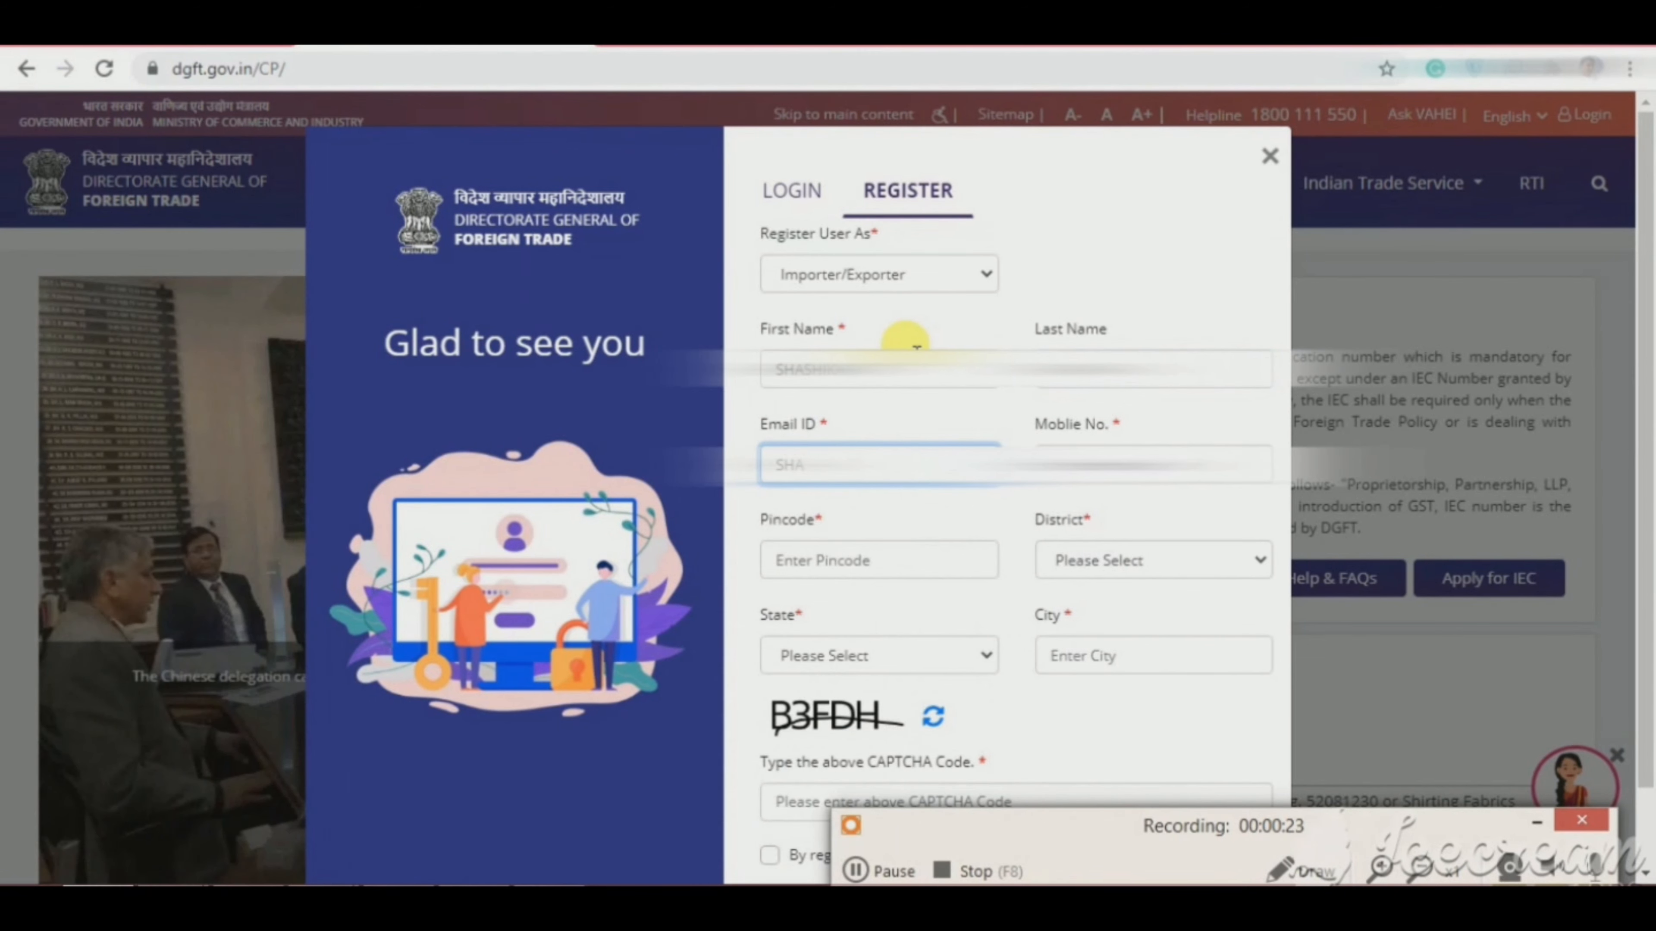
type("SHIKANT")
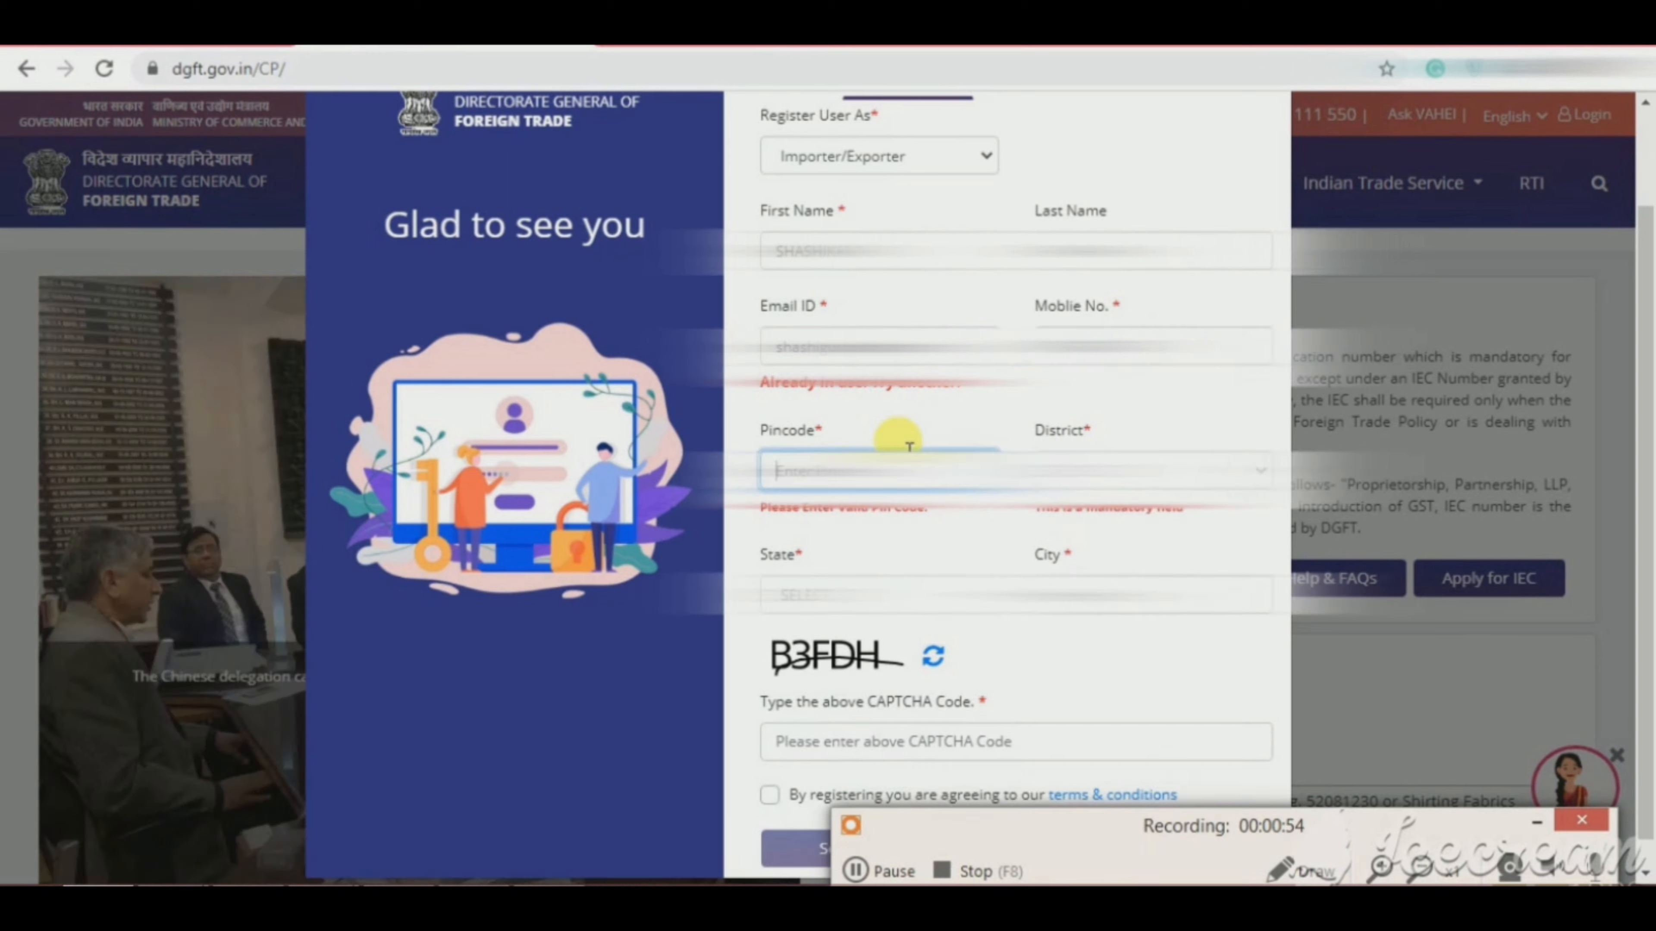
Step: Enter the pincode and let District, State and City fill in
type("423602")
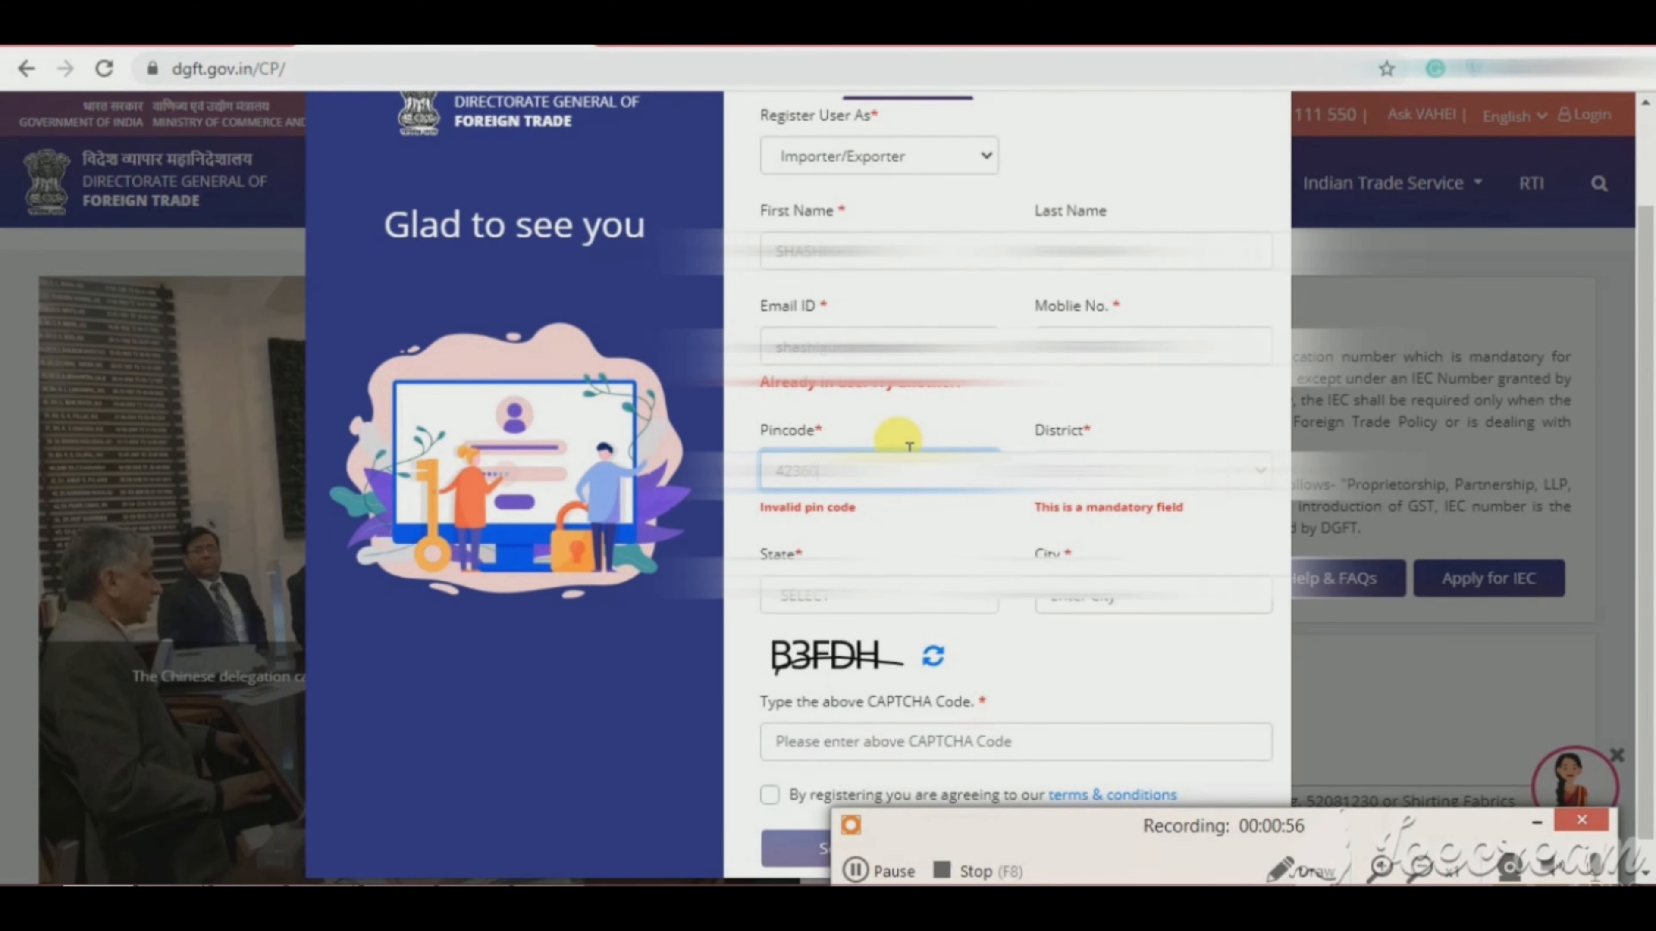
key("Tab")
key("Tab")
key("Tab")
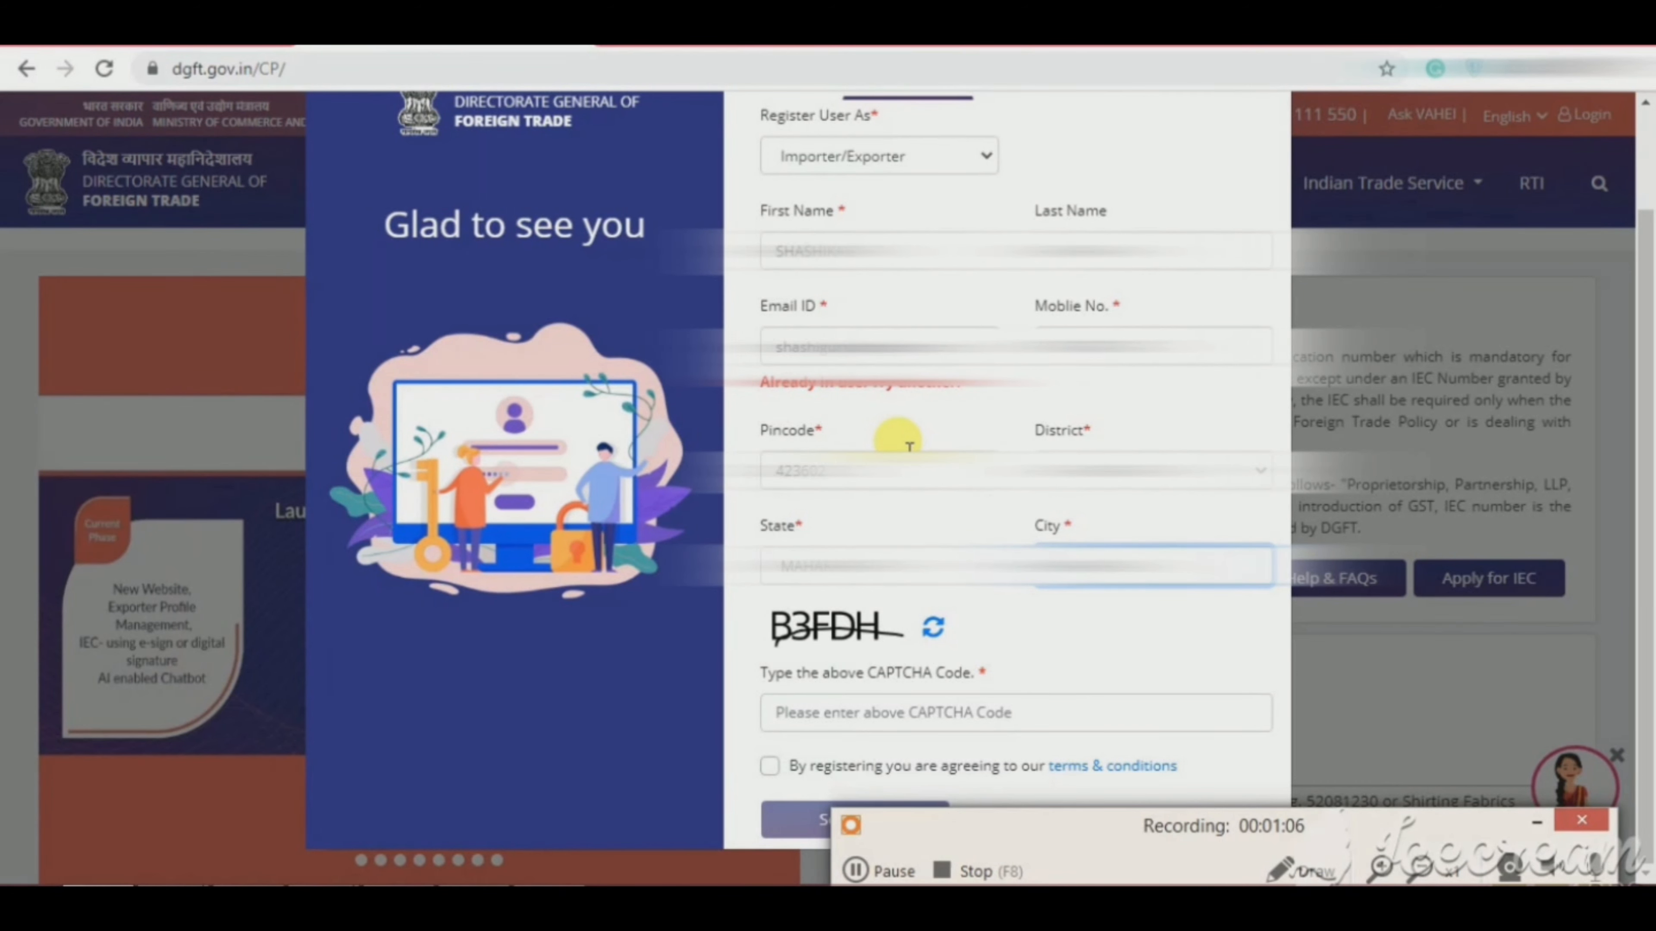
key("Tab")
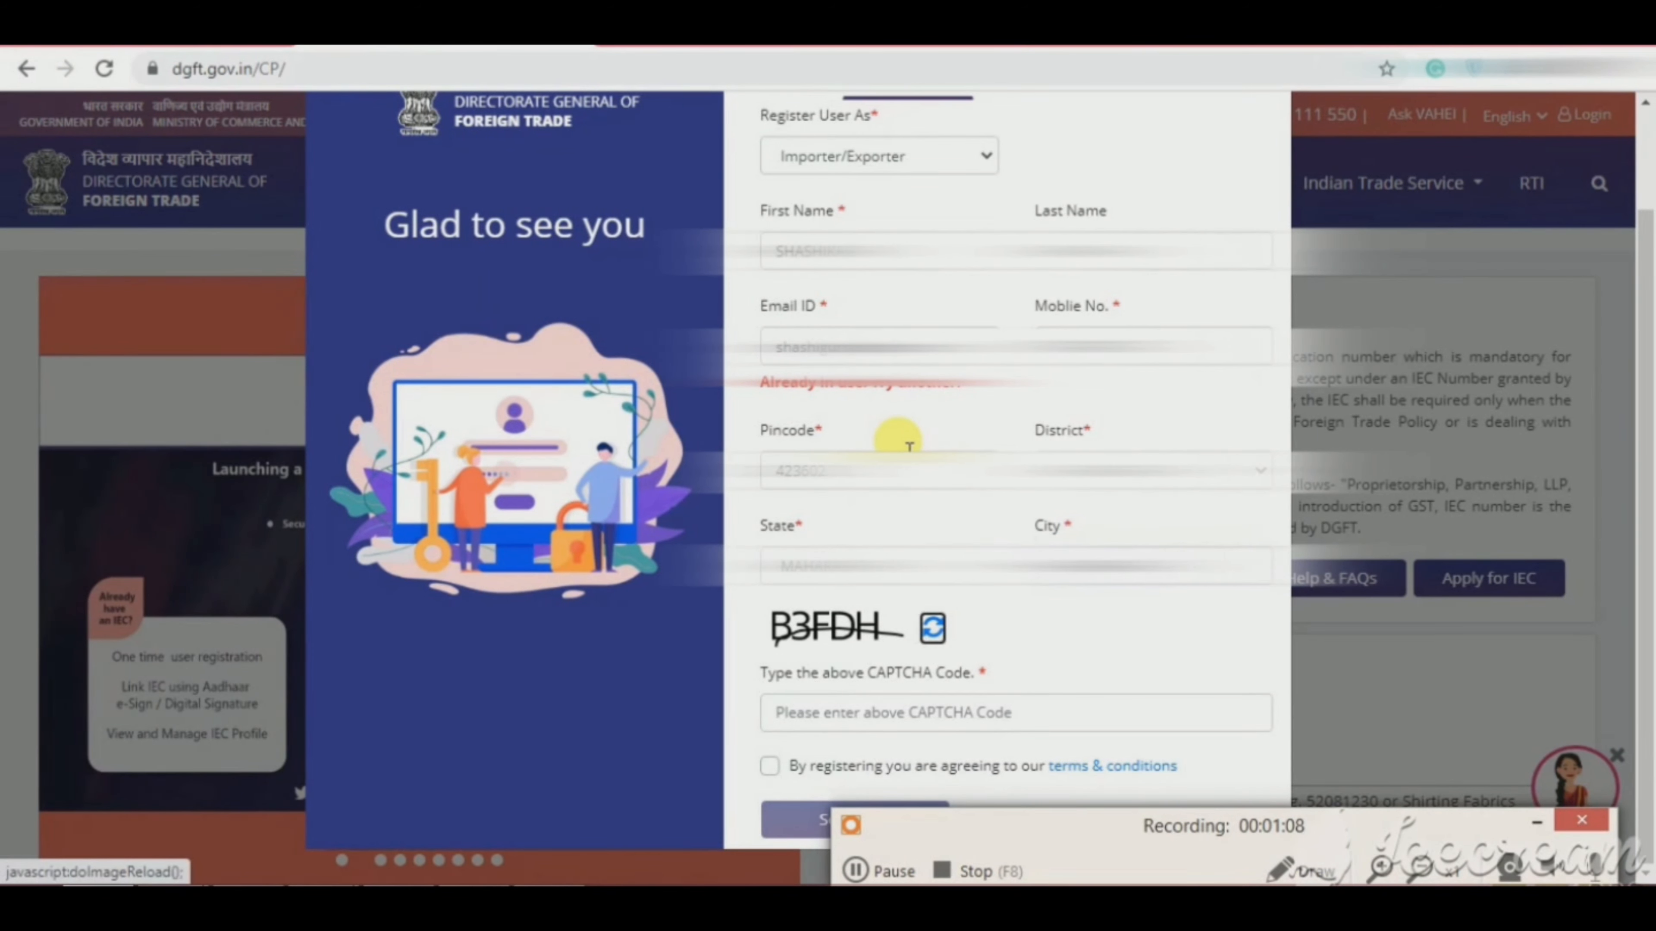
Step: Enter the CAPTCHA code, accept the terms and conditions, and submit the registration
key("Tab")
type("B")
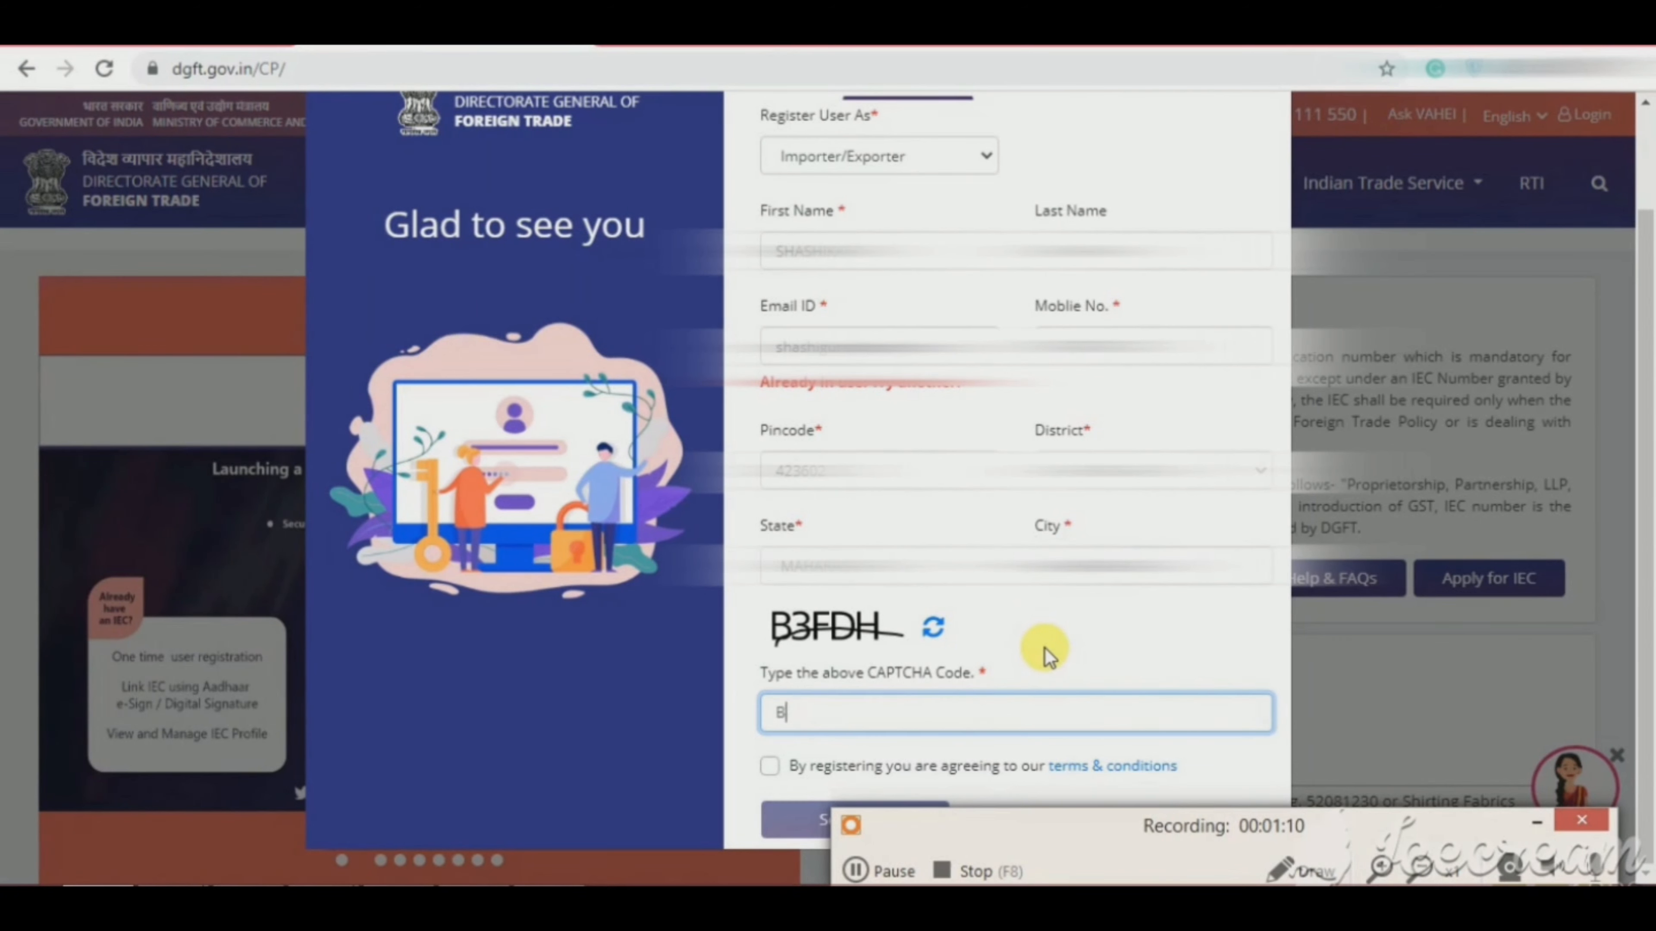
type("3")
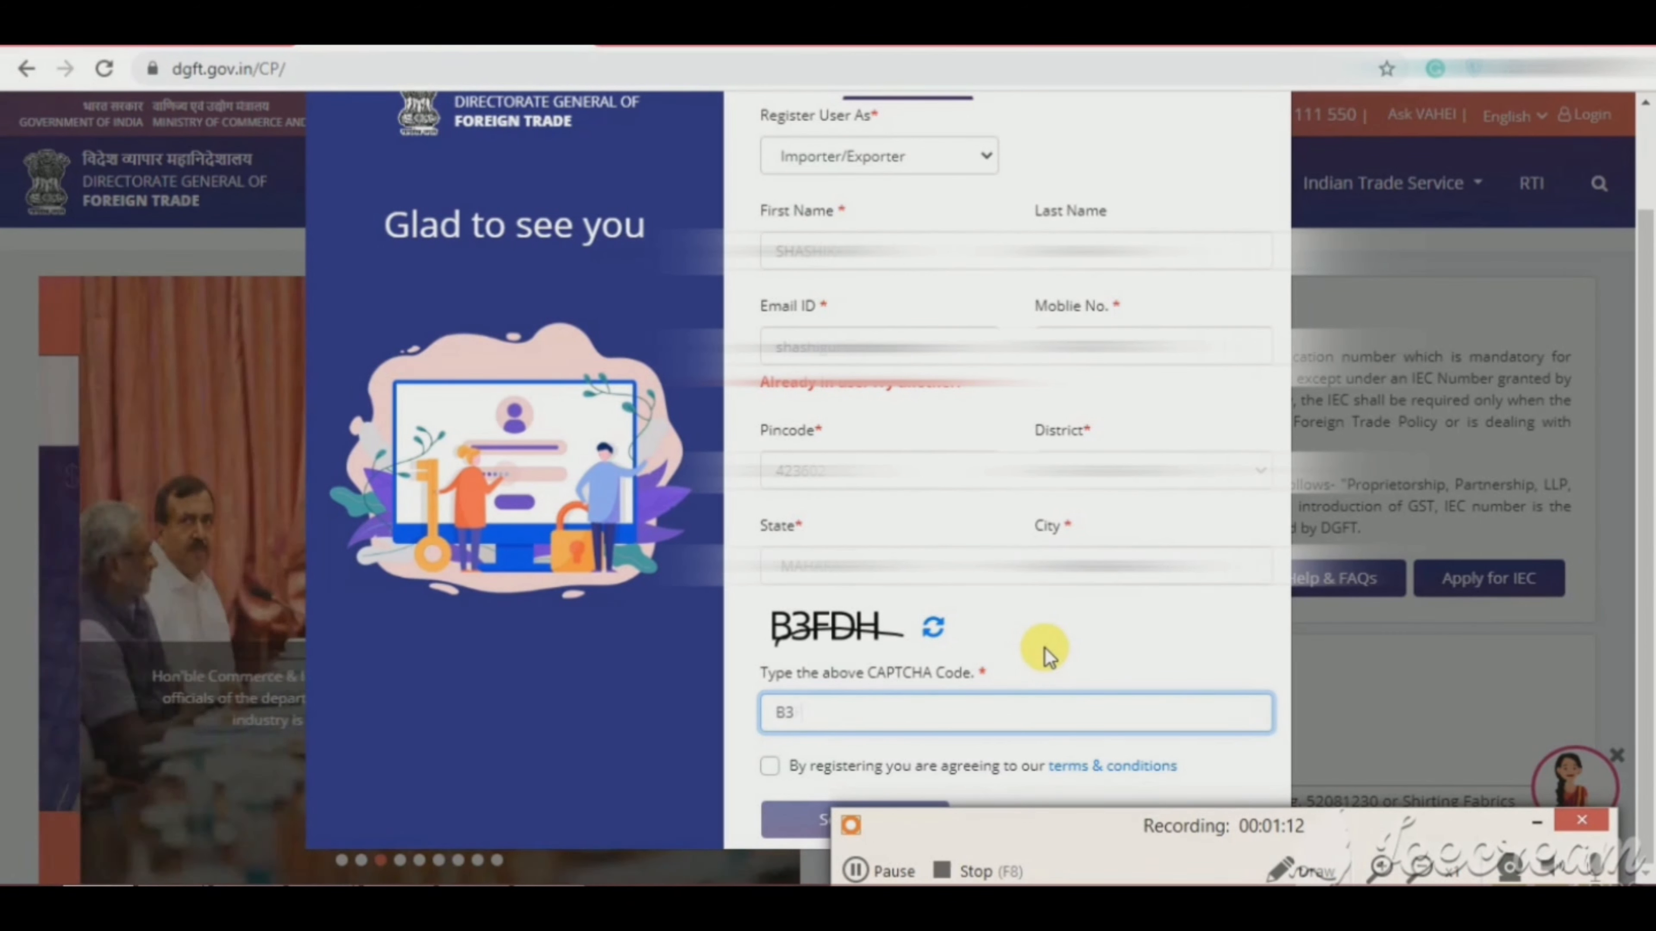
type("FDH")
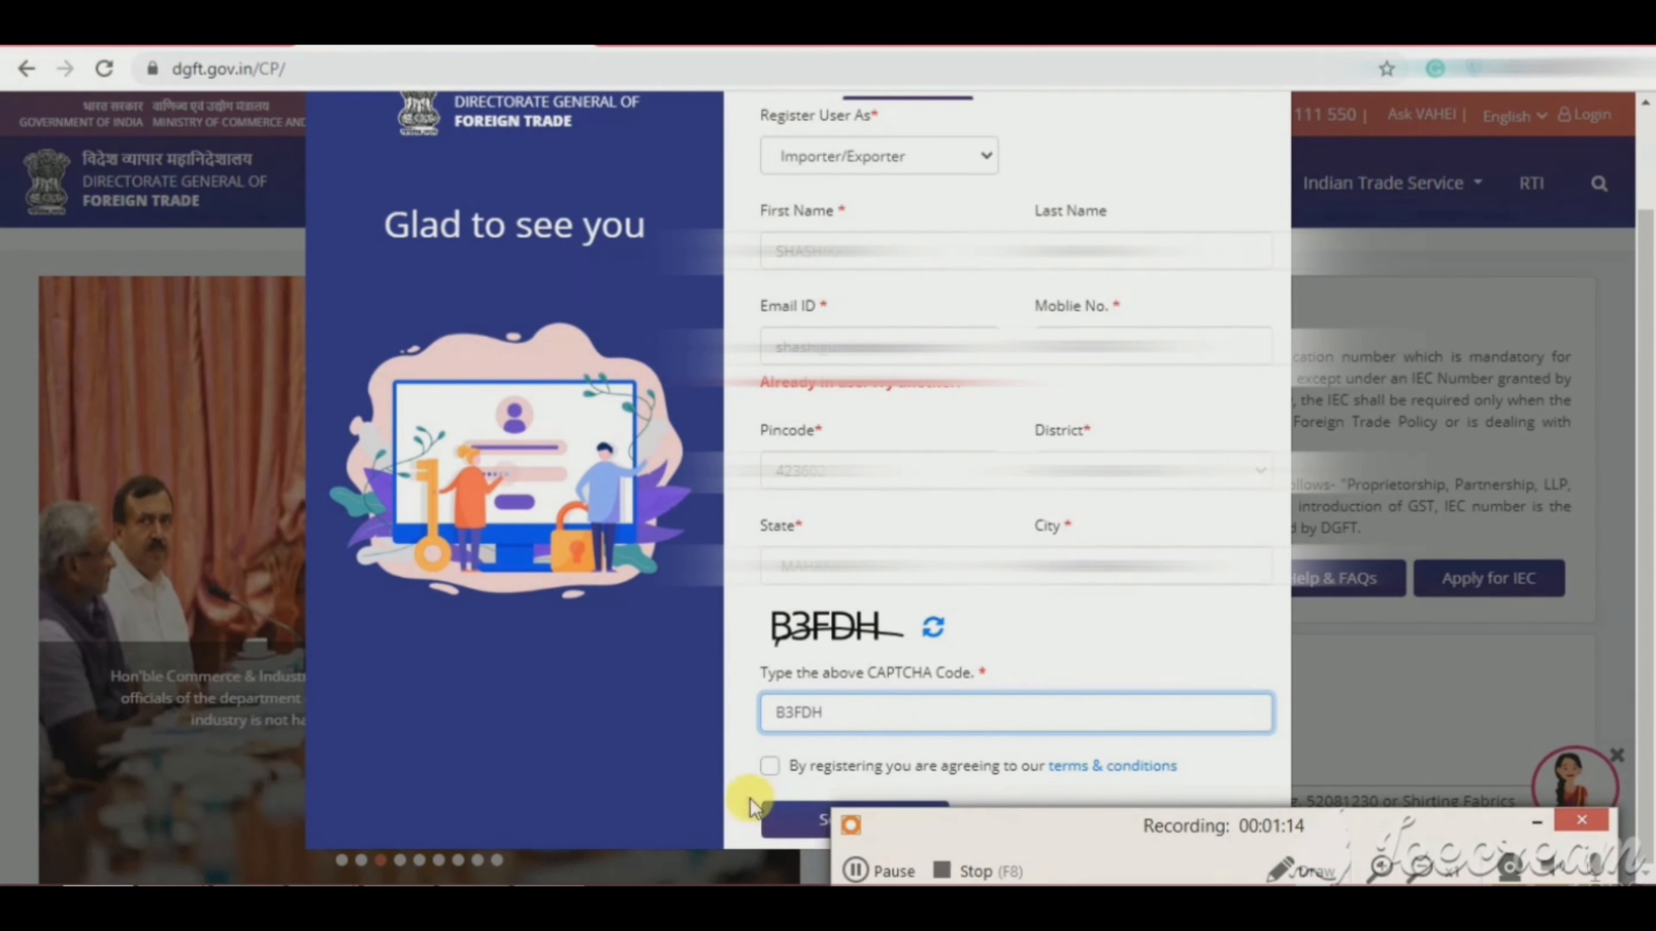
left_click(758, 764)
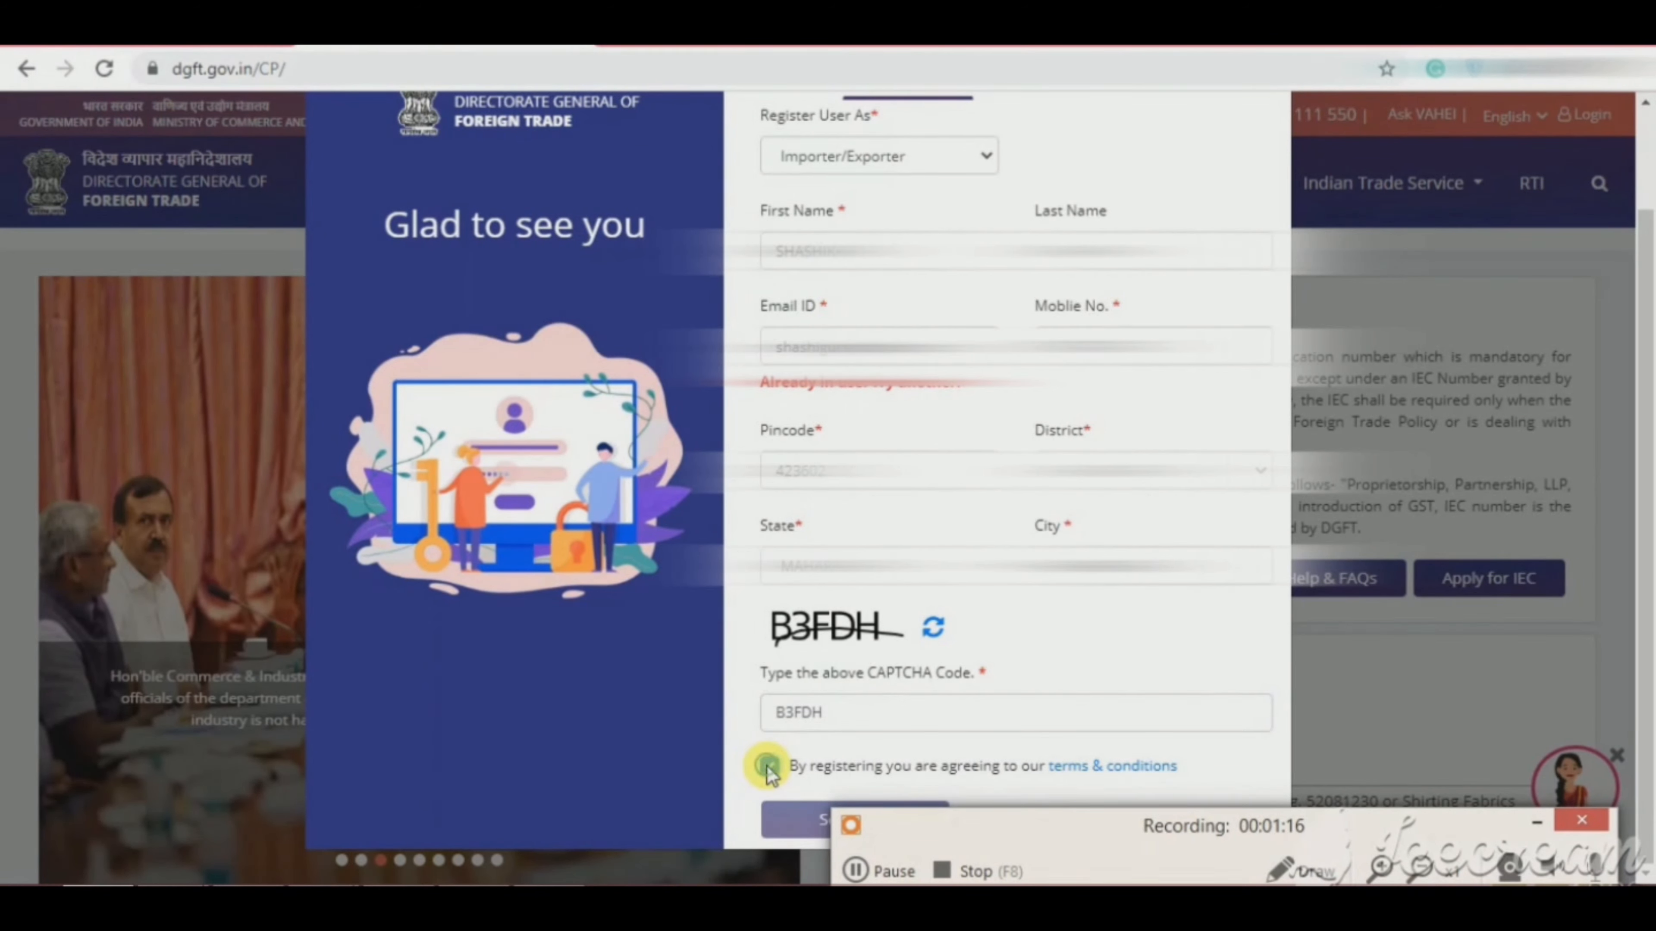
left_click(769, 767)
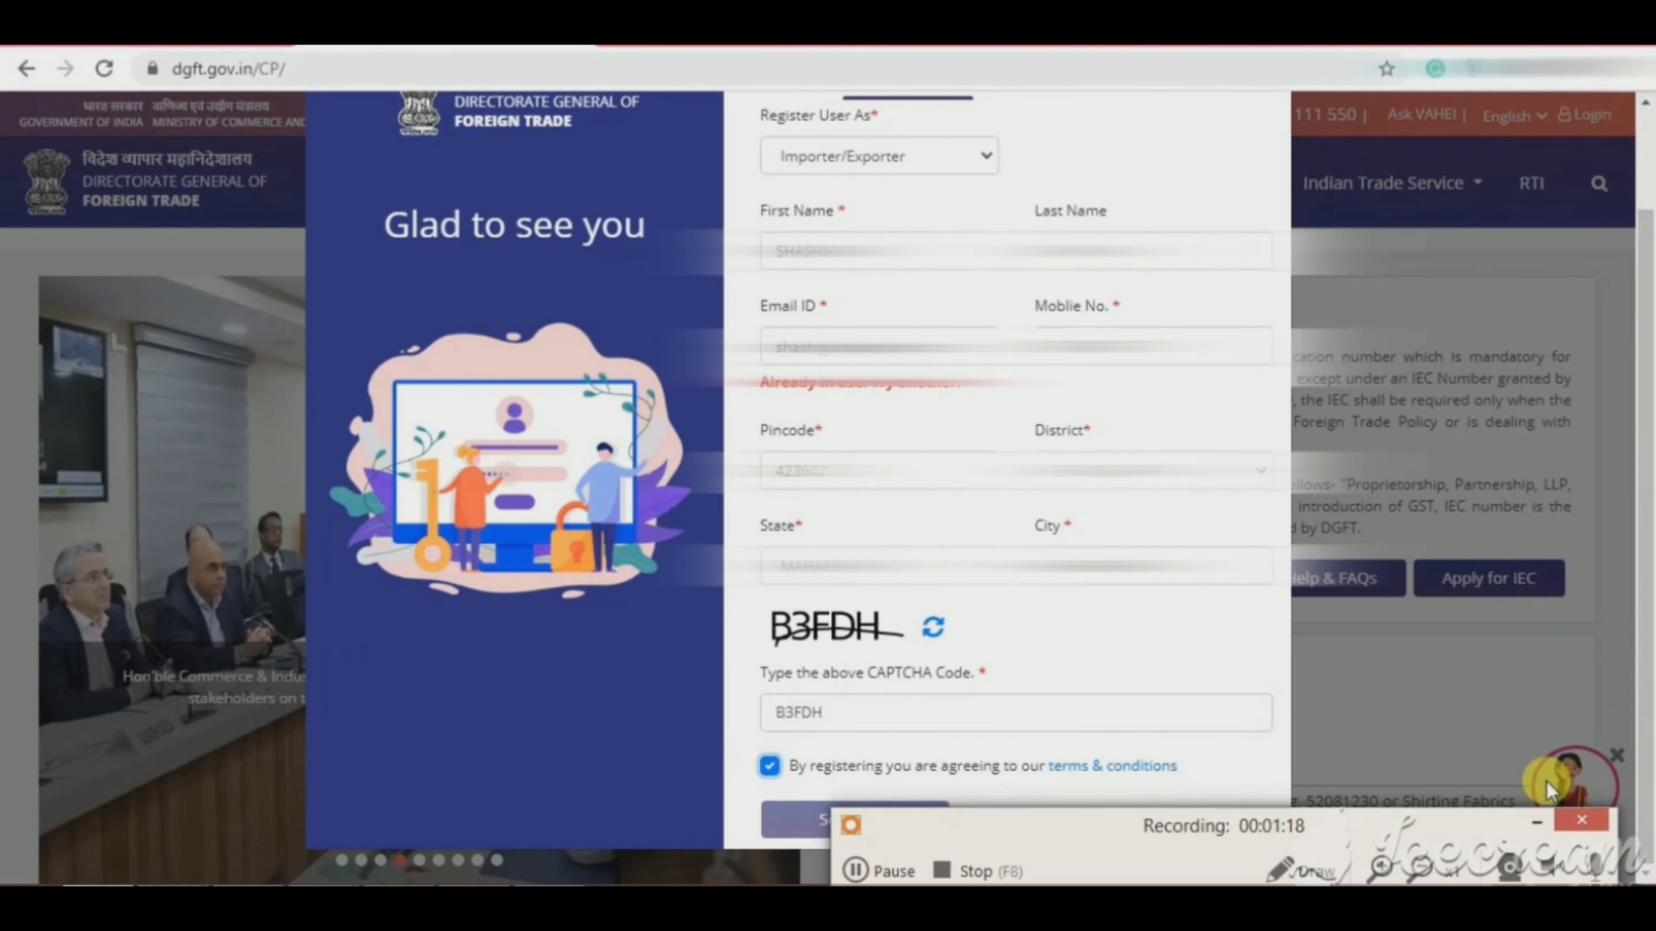
left_click(1537, 822)
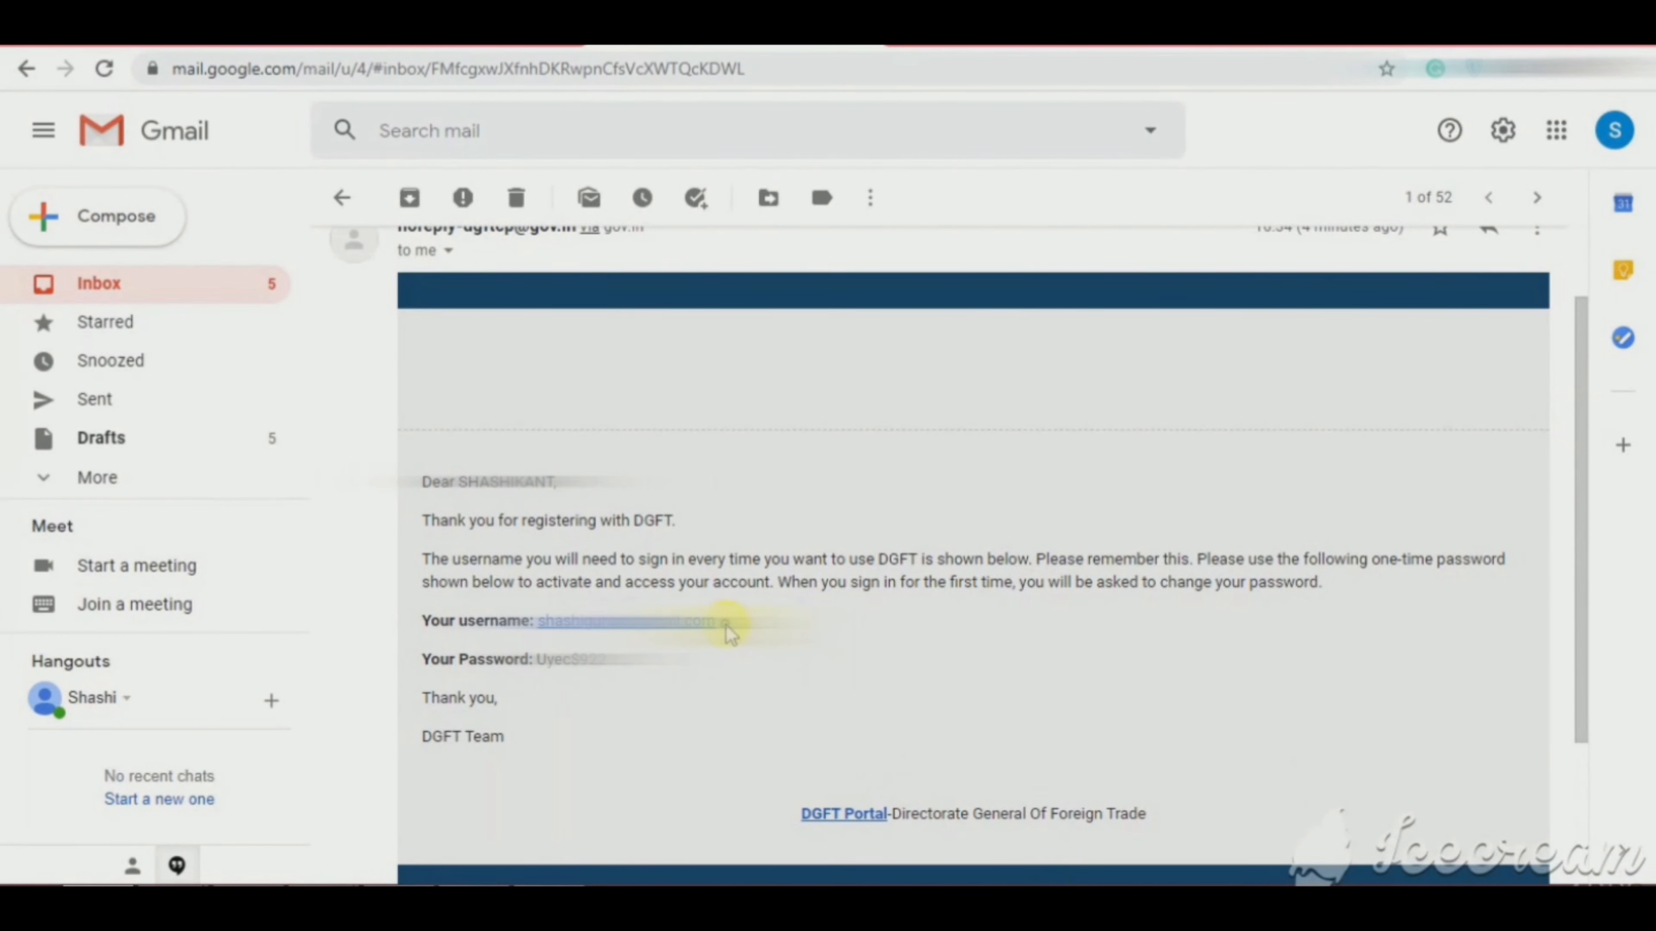
Step: Copy the username from the DGFT registration e-mail and return to the DGFT login form
left_click_drag(729, 631, 543, 636)
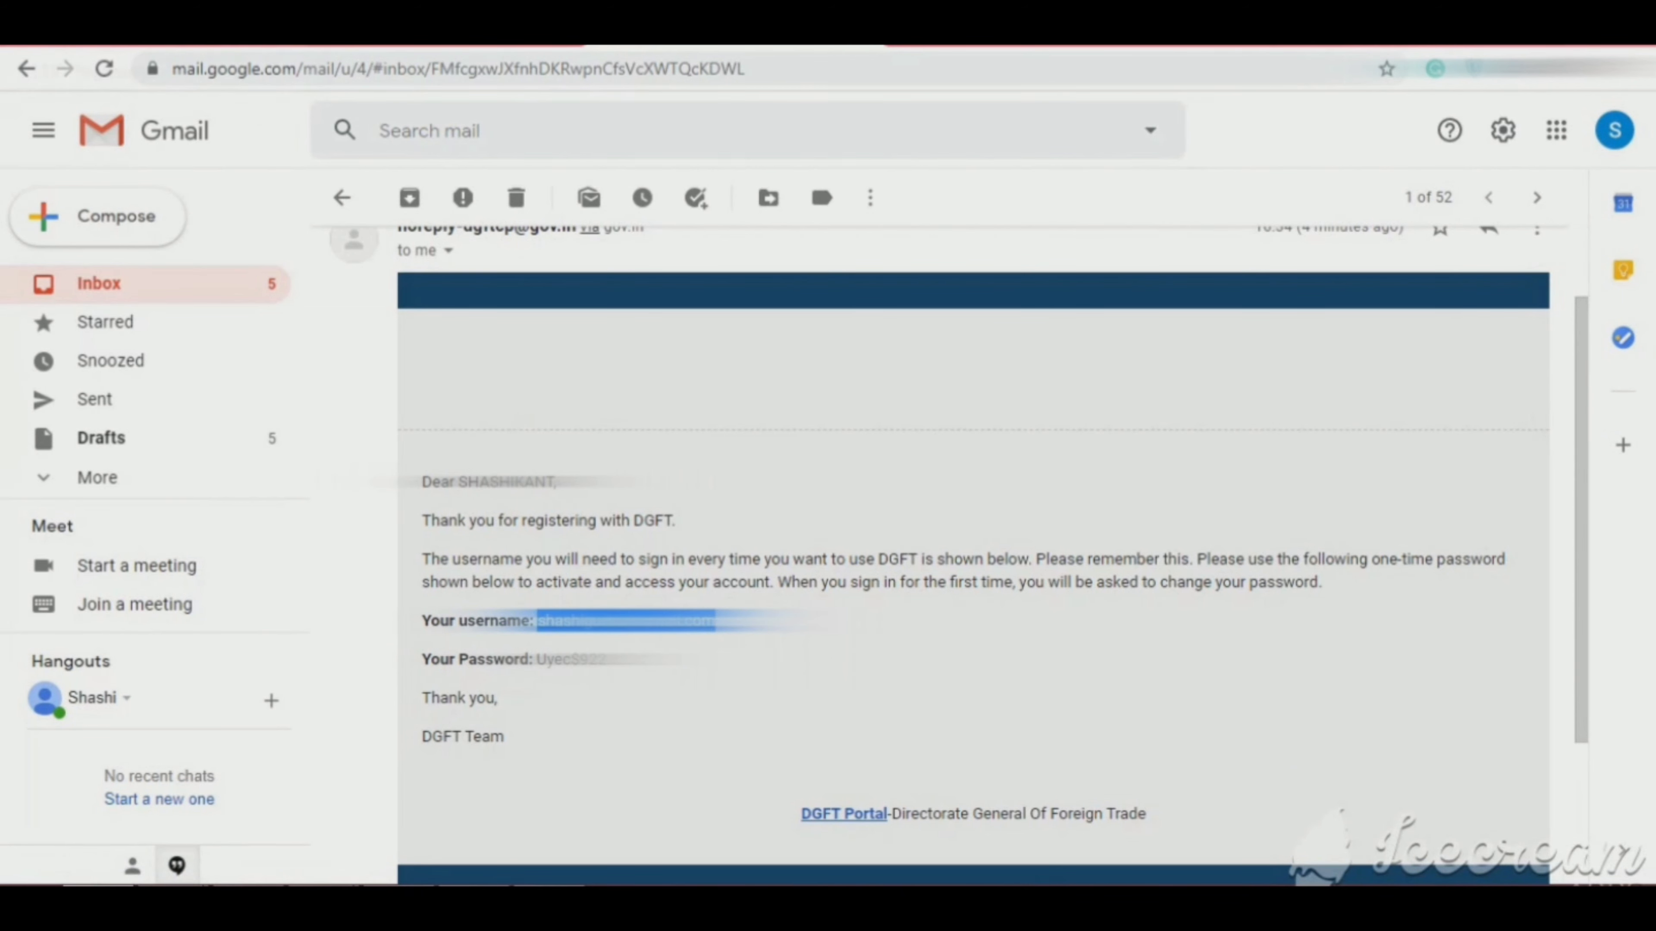
left_click(153, 45)
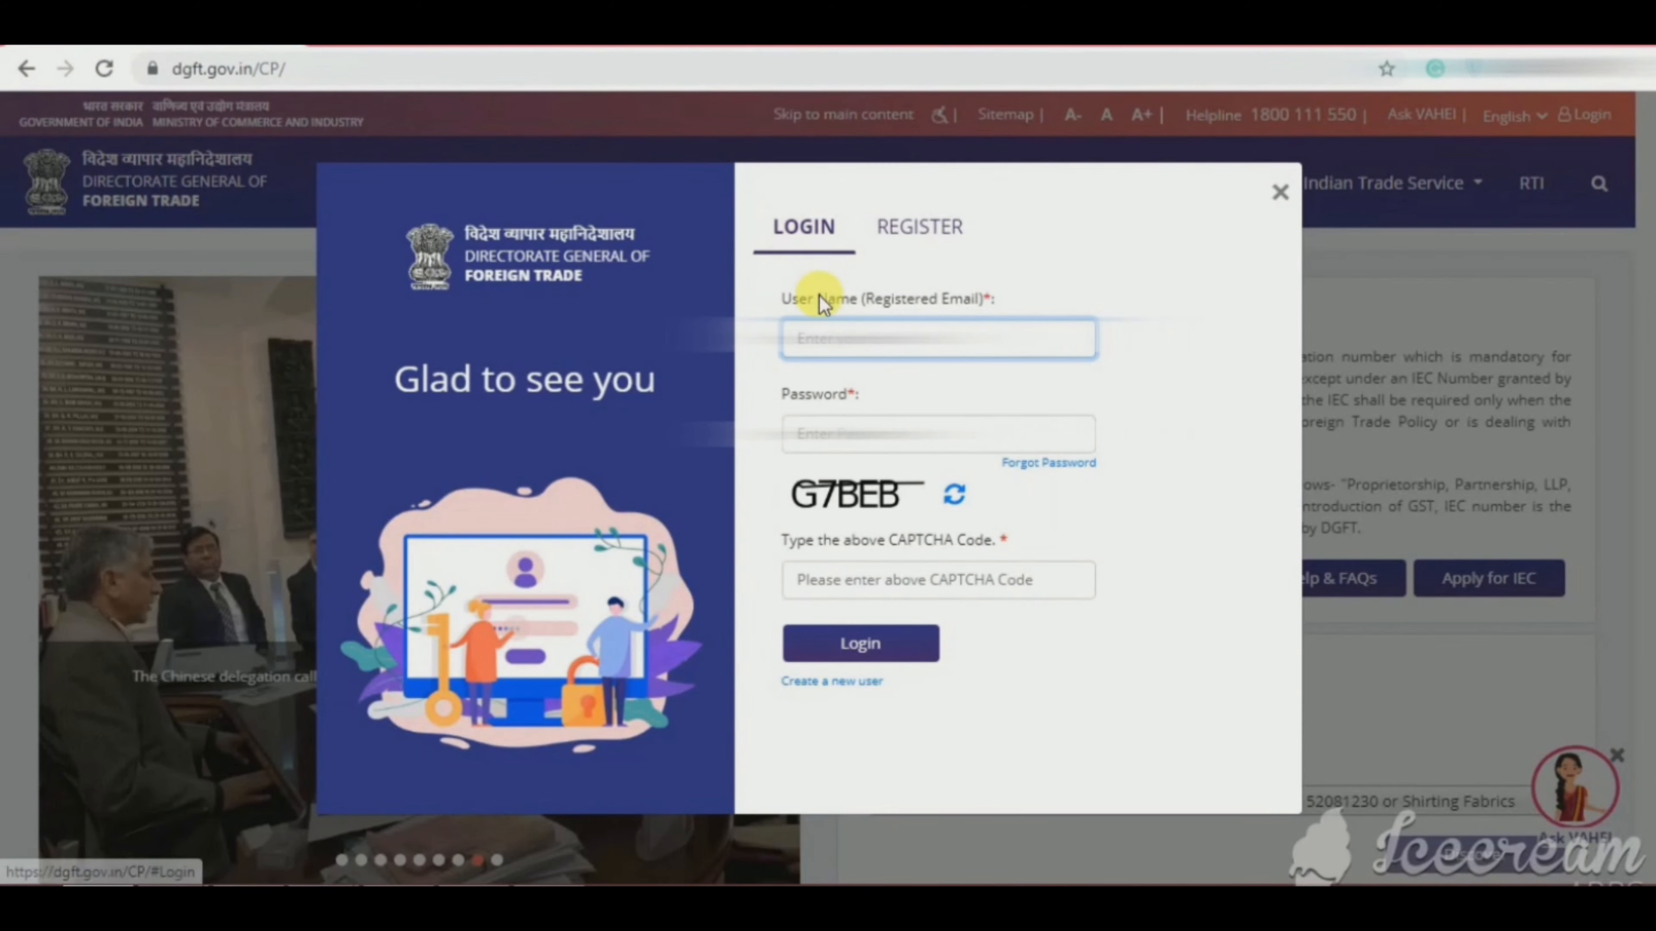
Step: Enter the e-mailed username and the one-time password copied from Gmail into the login form
key("ctrl+v")
left_click(934, 429)
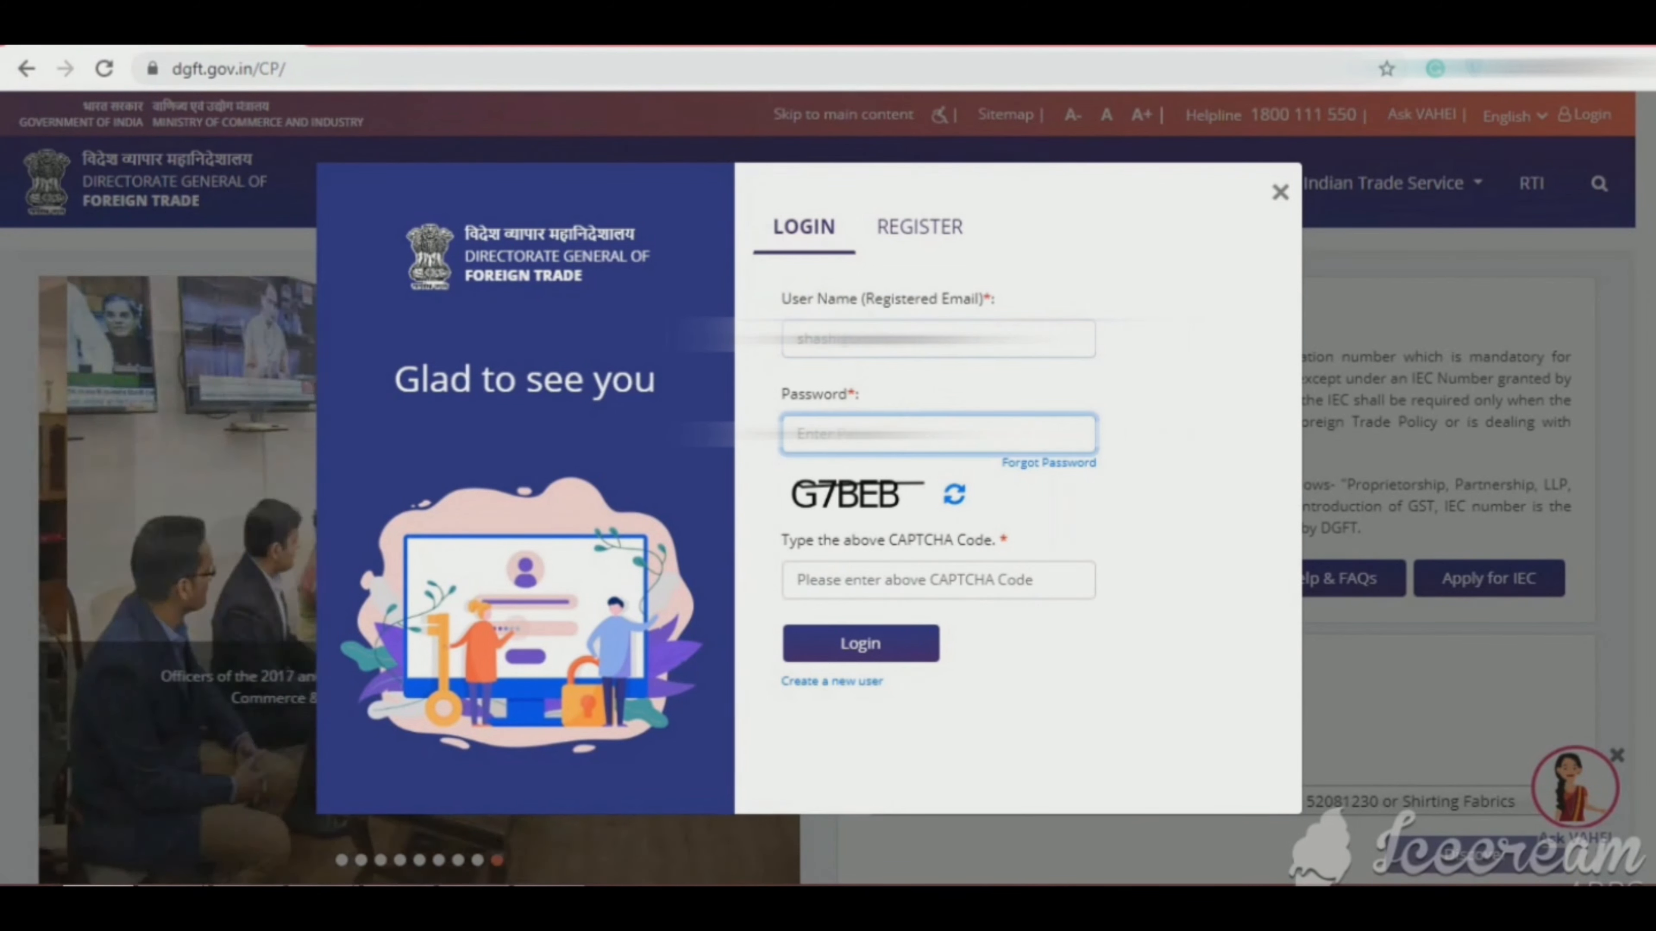
left_click(443, 46)
left_click_drag(658, 660, 538, 662)
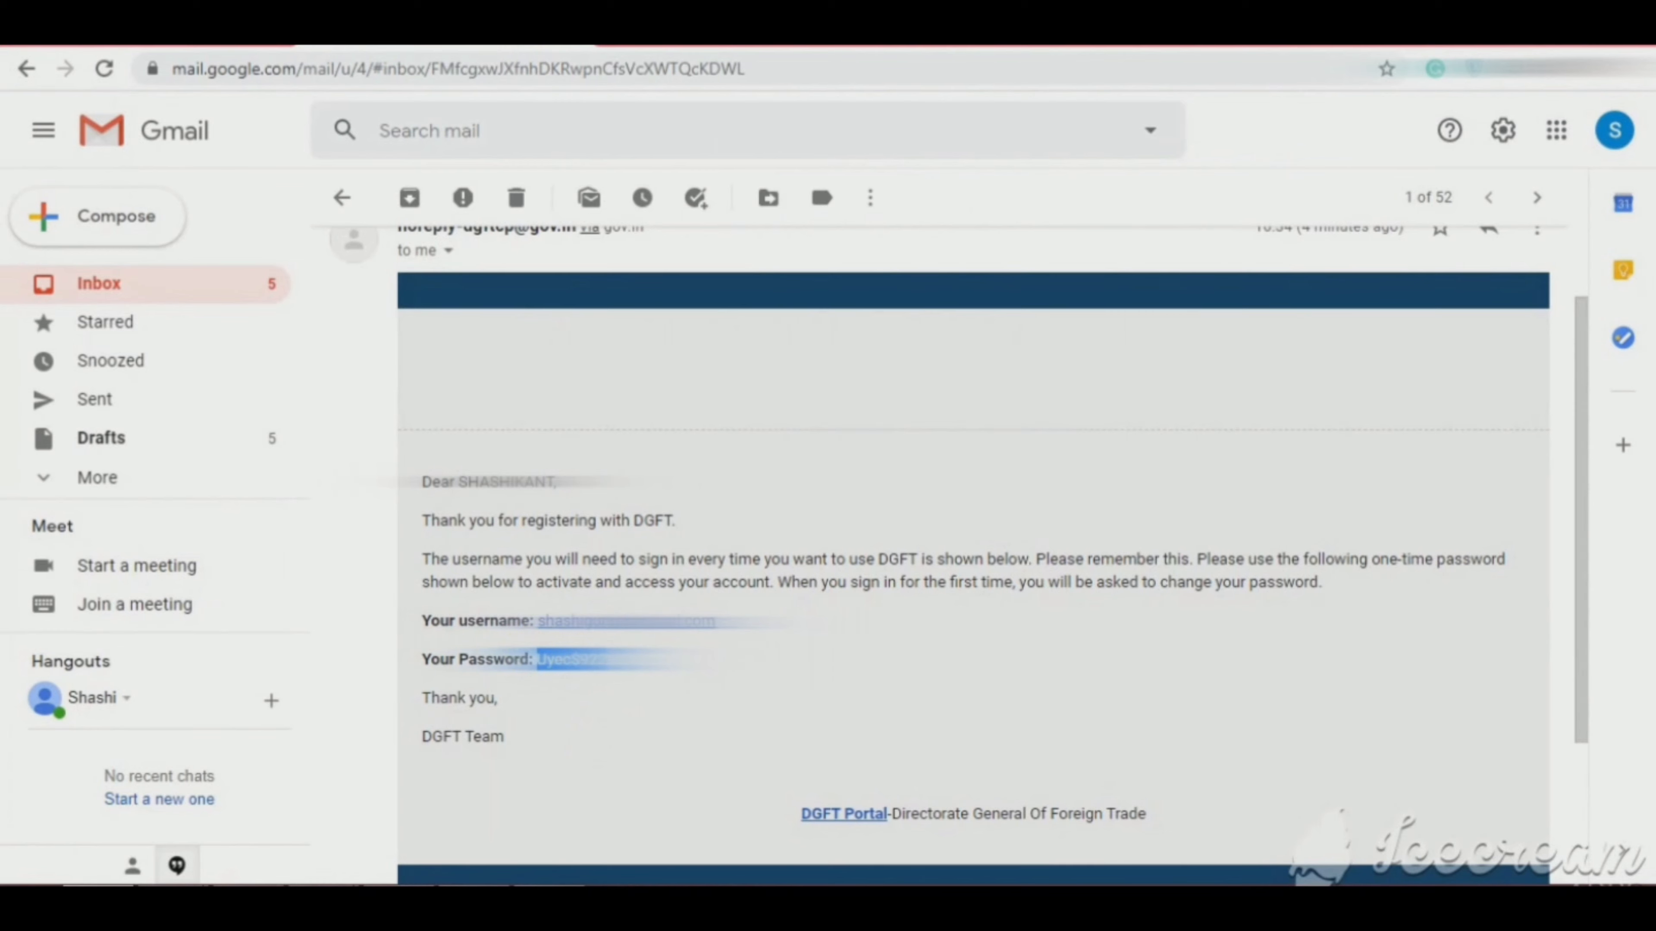
left_click(153, 46)
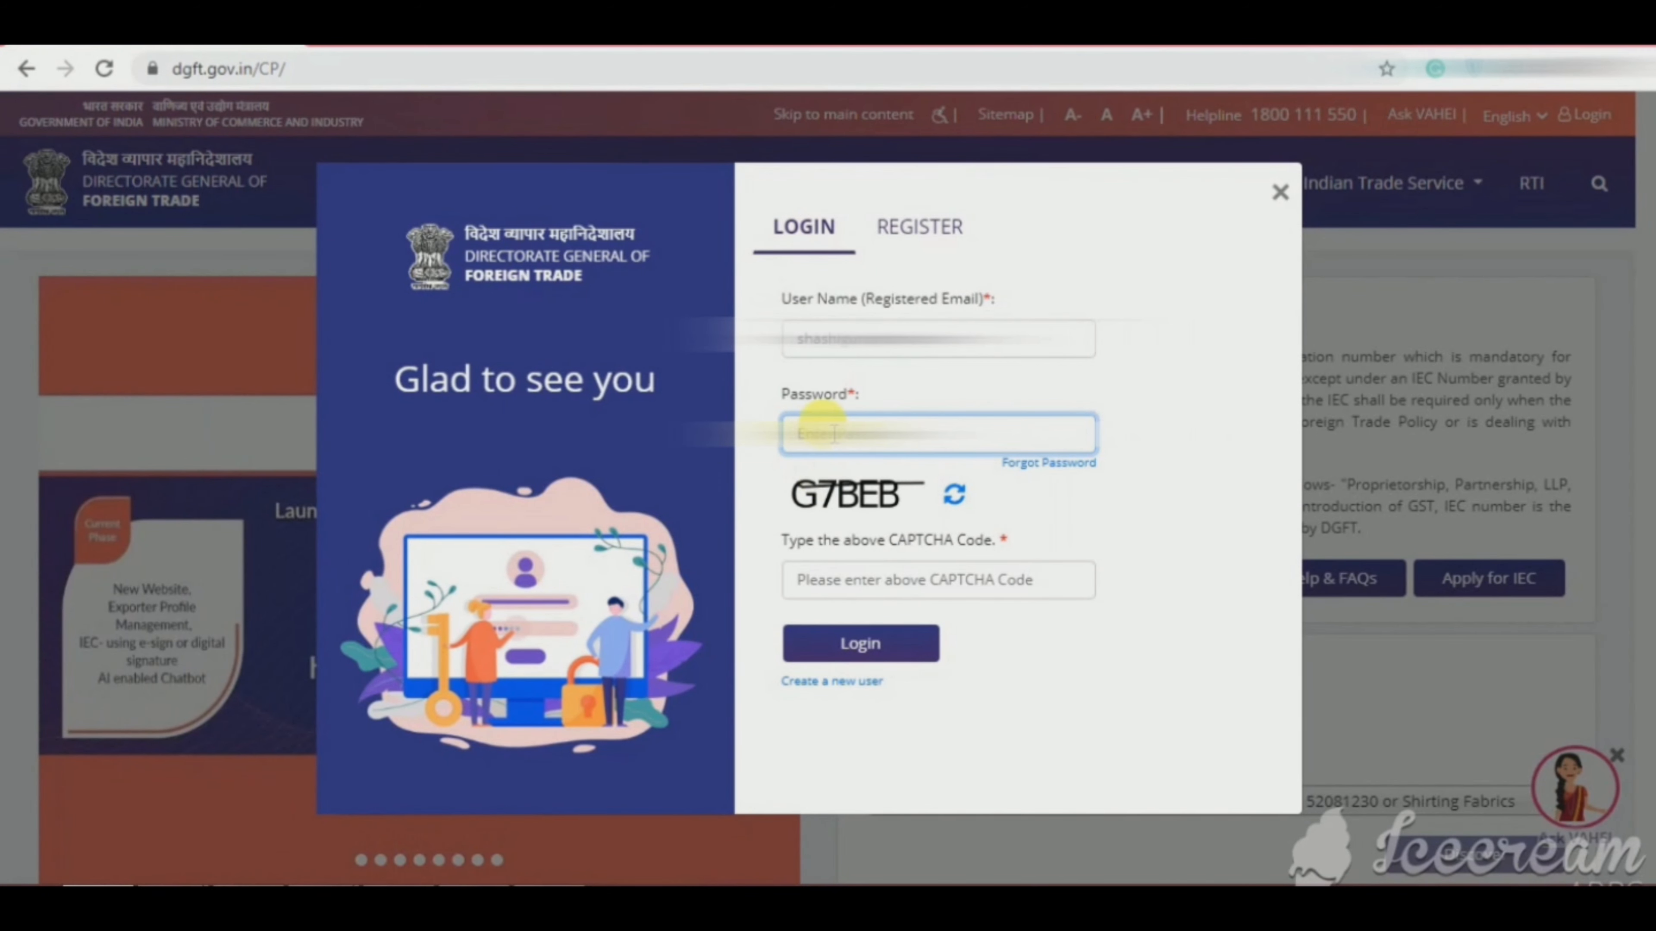
right_click(838, 434)
left_click(851, 581)
Step: Enter the CAPTCHA code and log in to the DGFT account
left_click(833, 586)
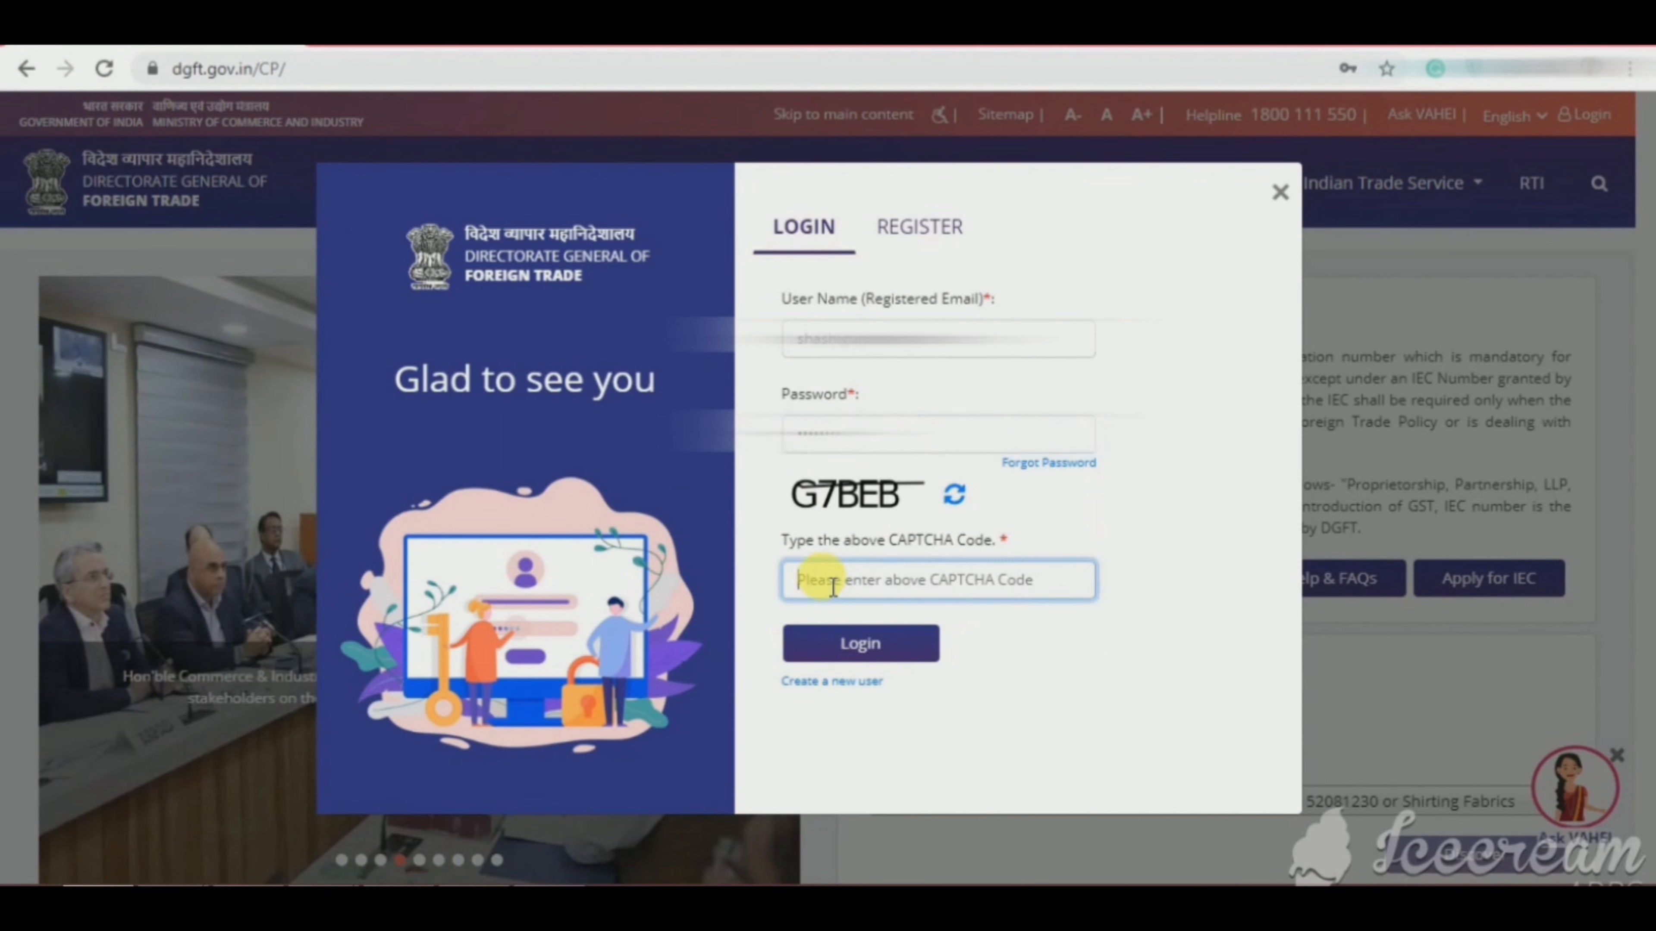
type("G")
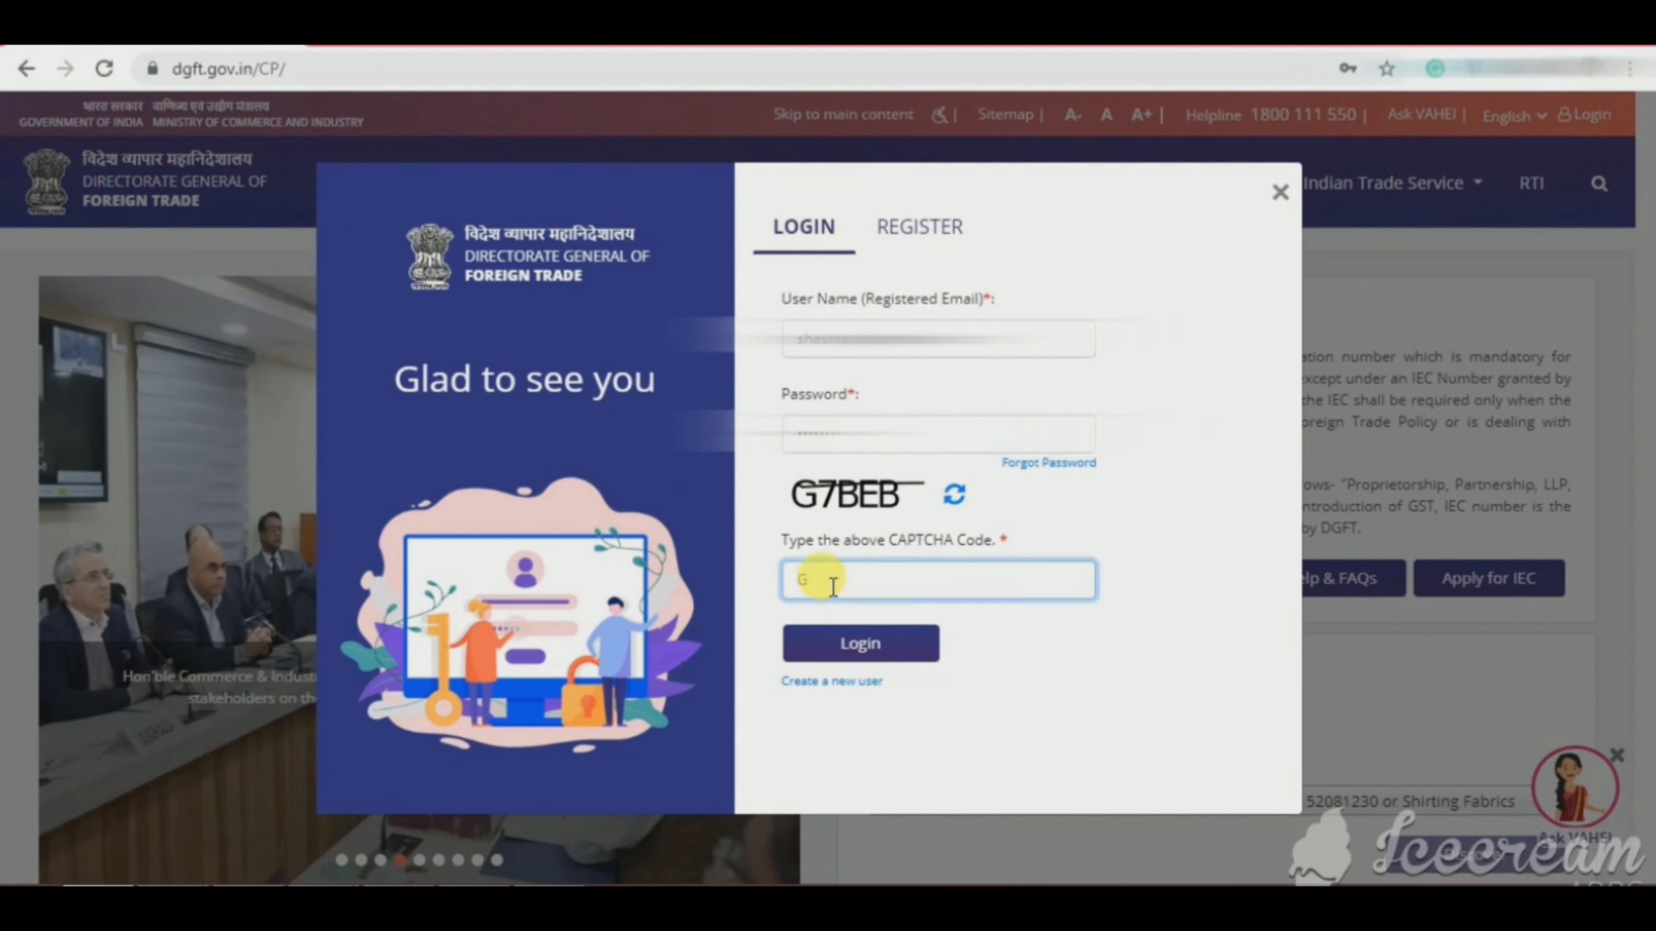
type("7BE")
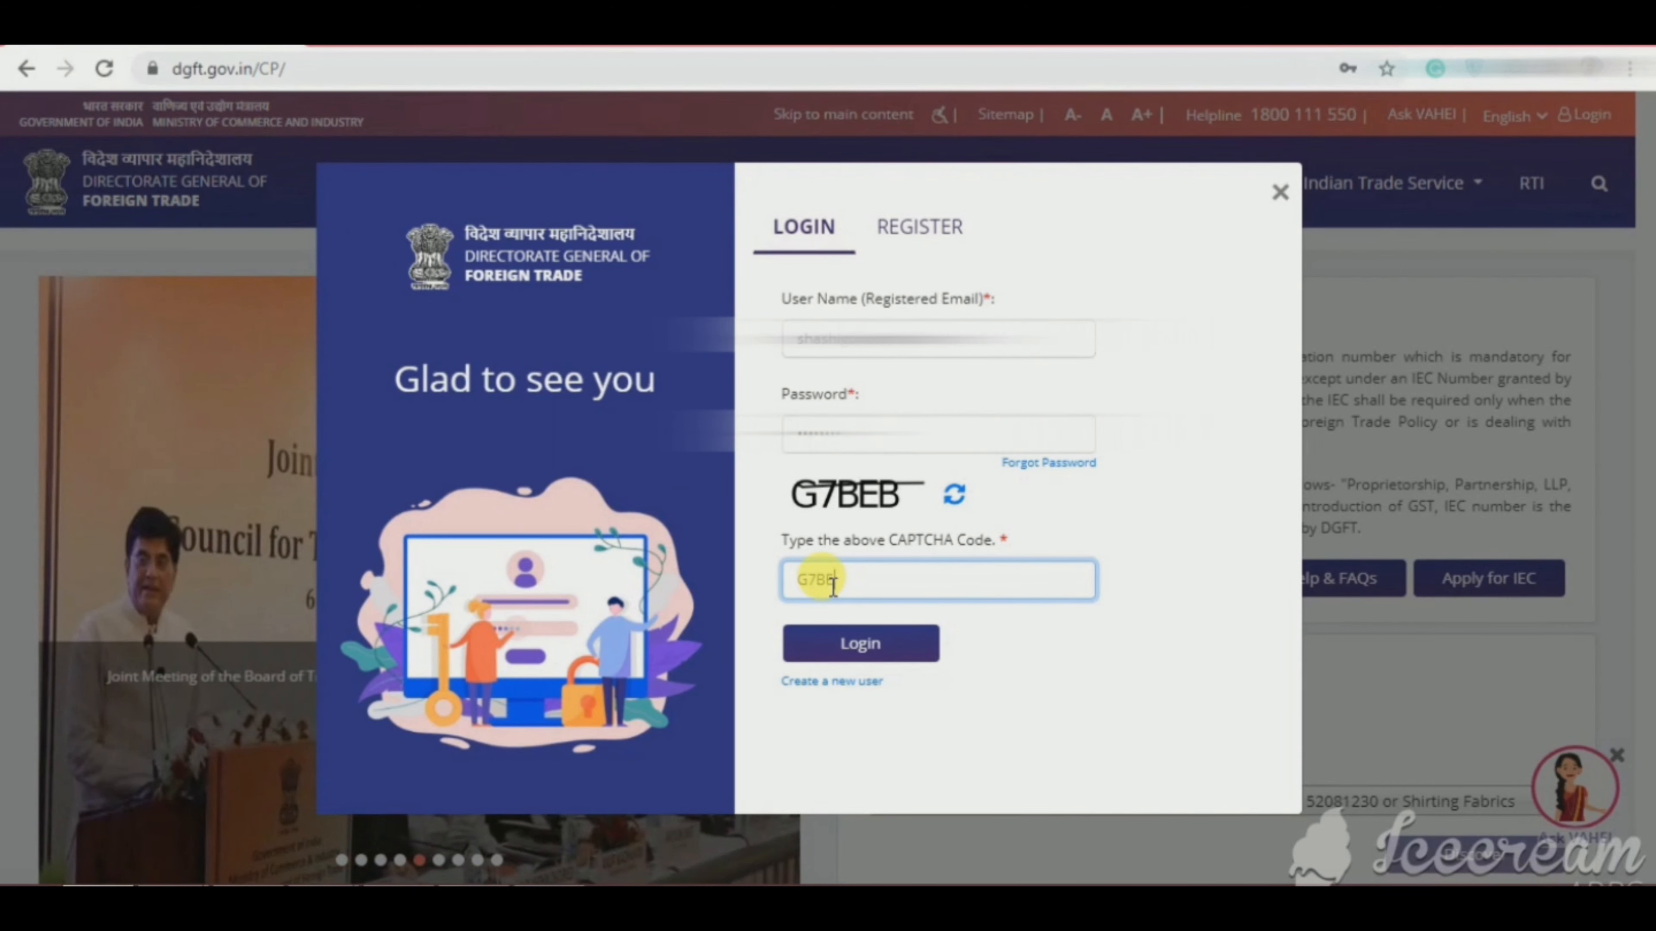
type("B")
left_click(871, 646)
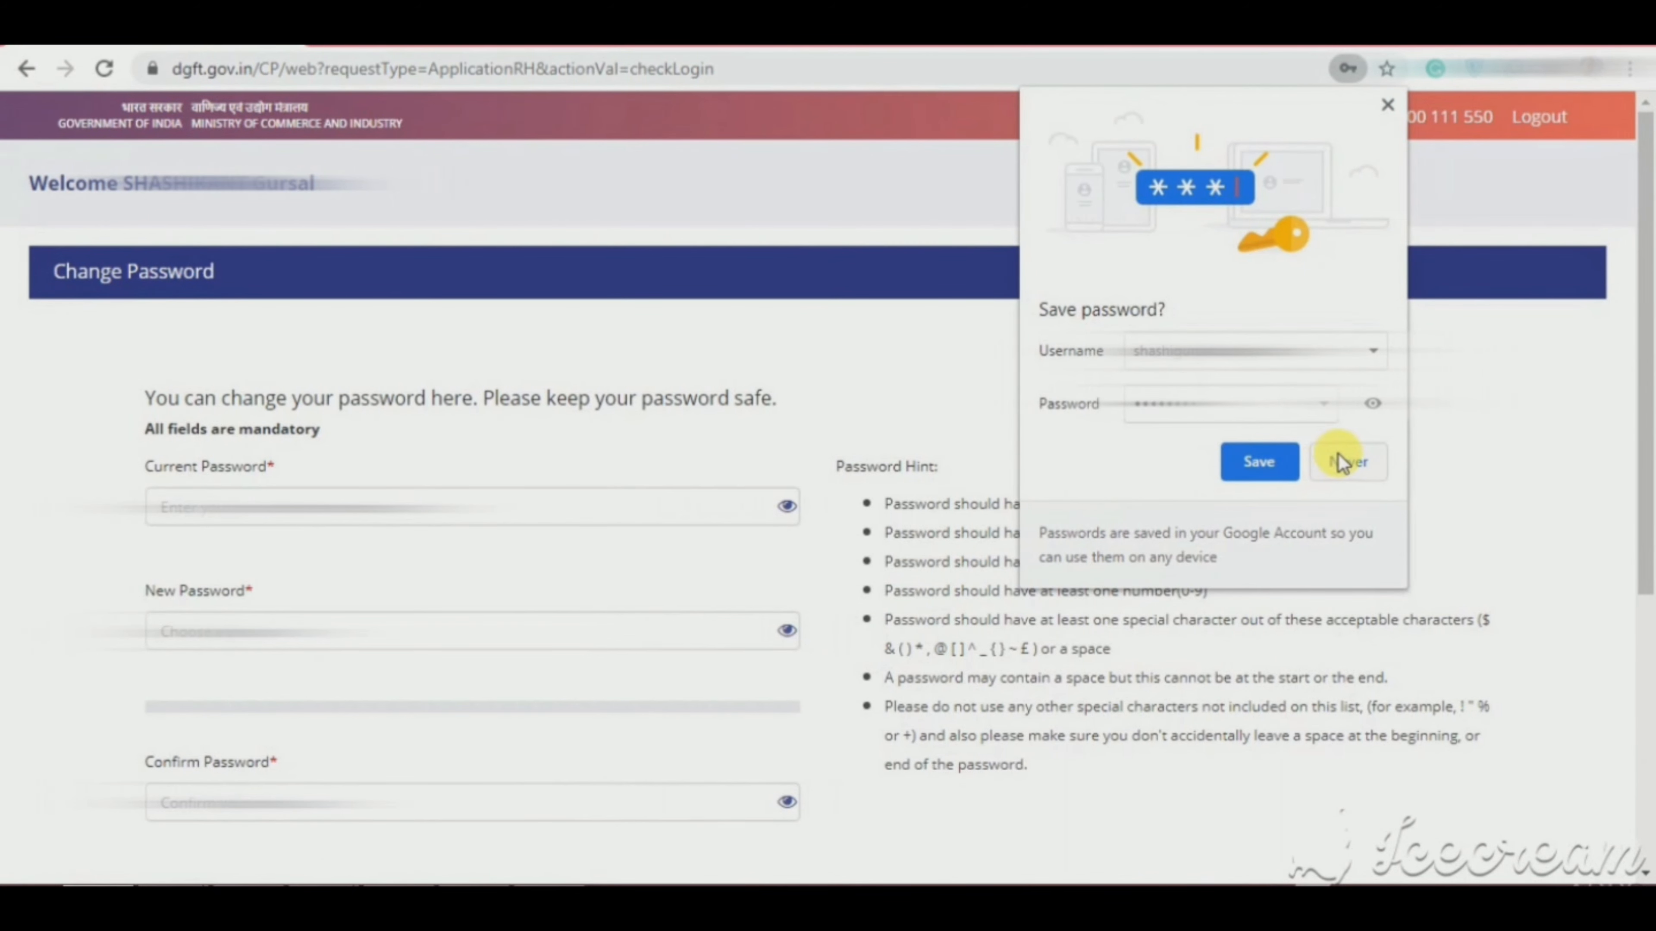
Step: Dismiss the save-password offer and paste the e-mailed one-time password as Current Password
left_click(1344, 461)
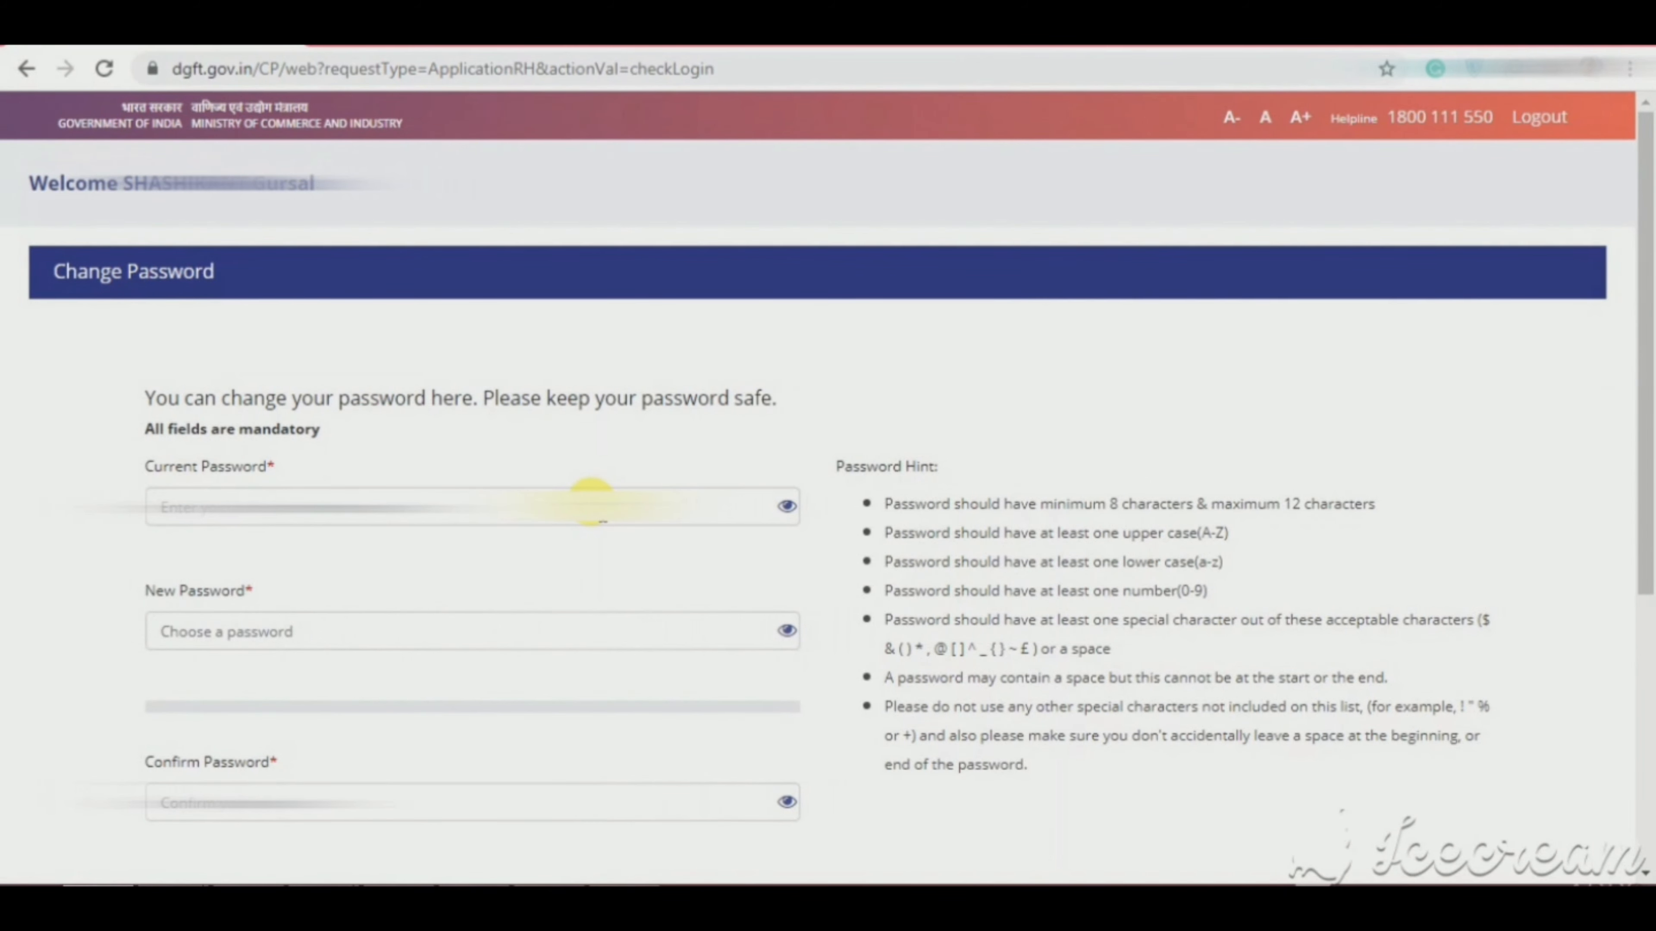
left_click(446, 32)
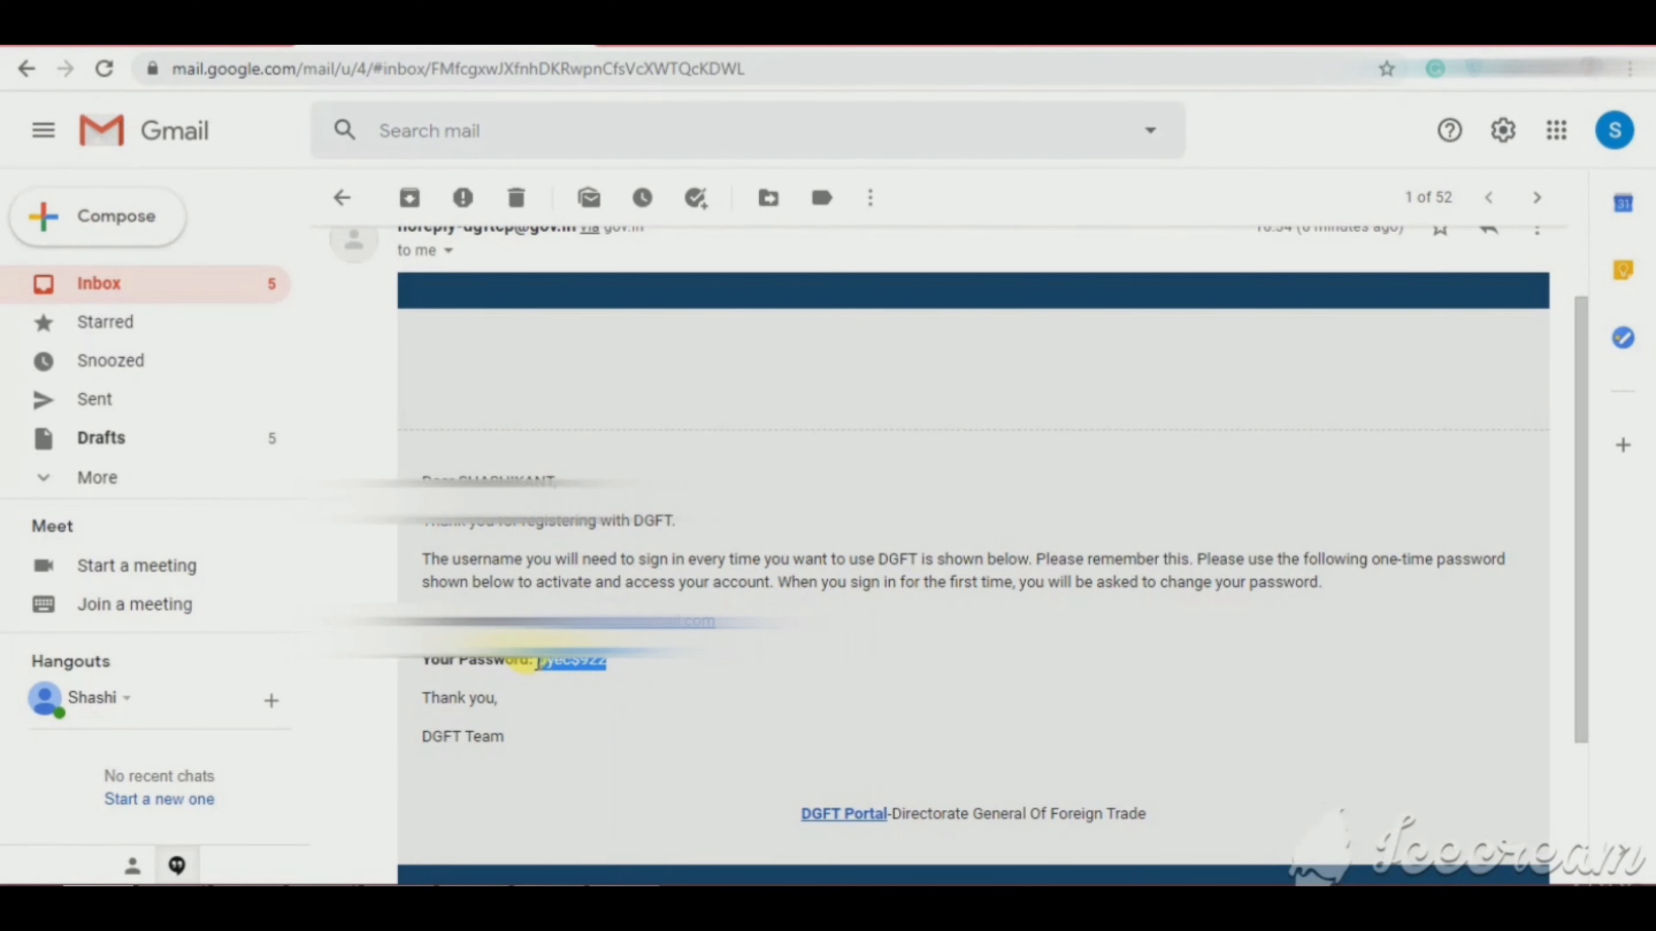
right_click(538, 664)
left_click(565, 682)
left_click(153, 33)
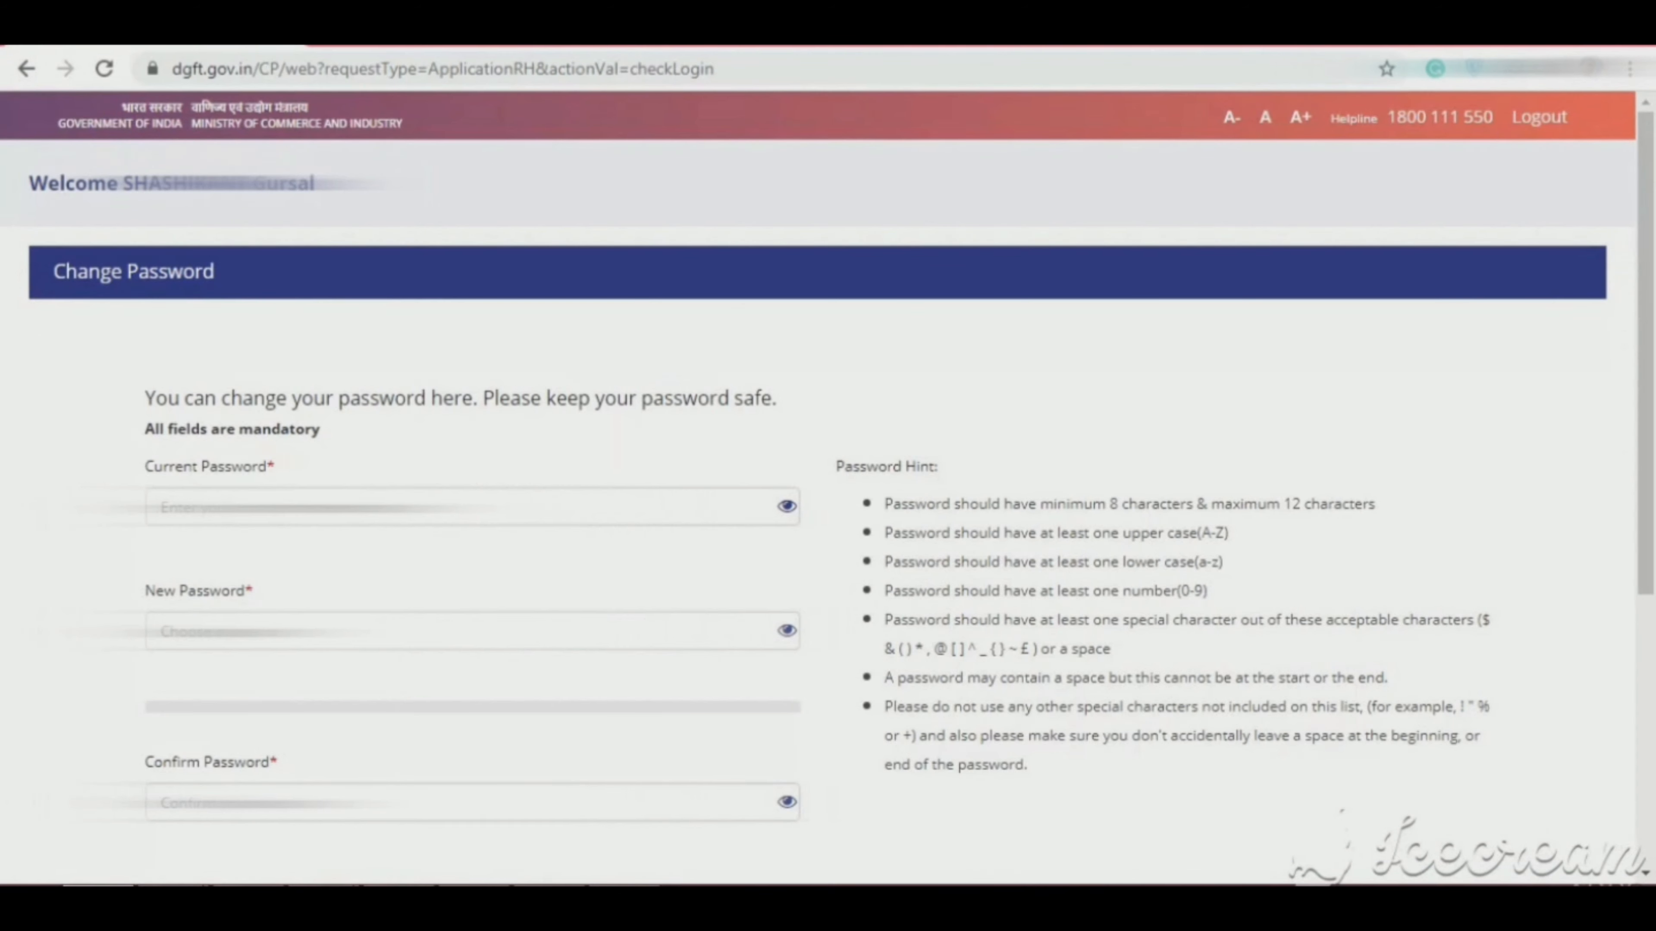
right_click(453, 509)
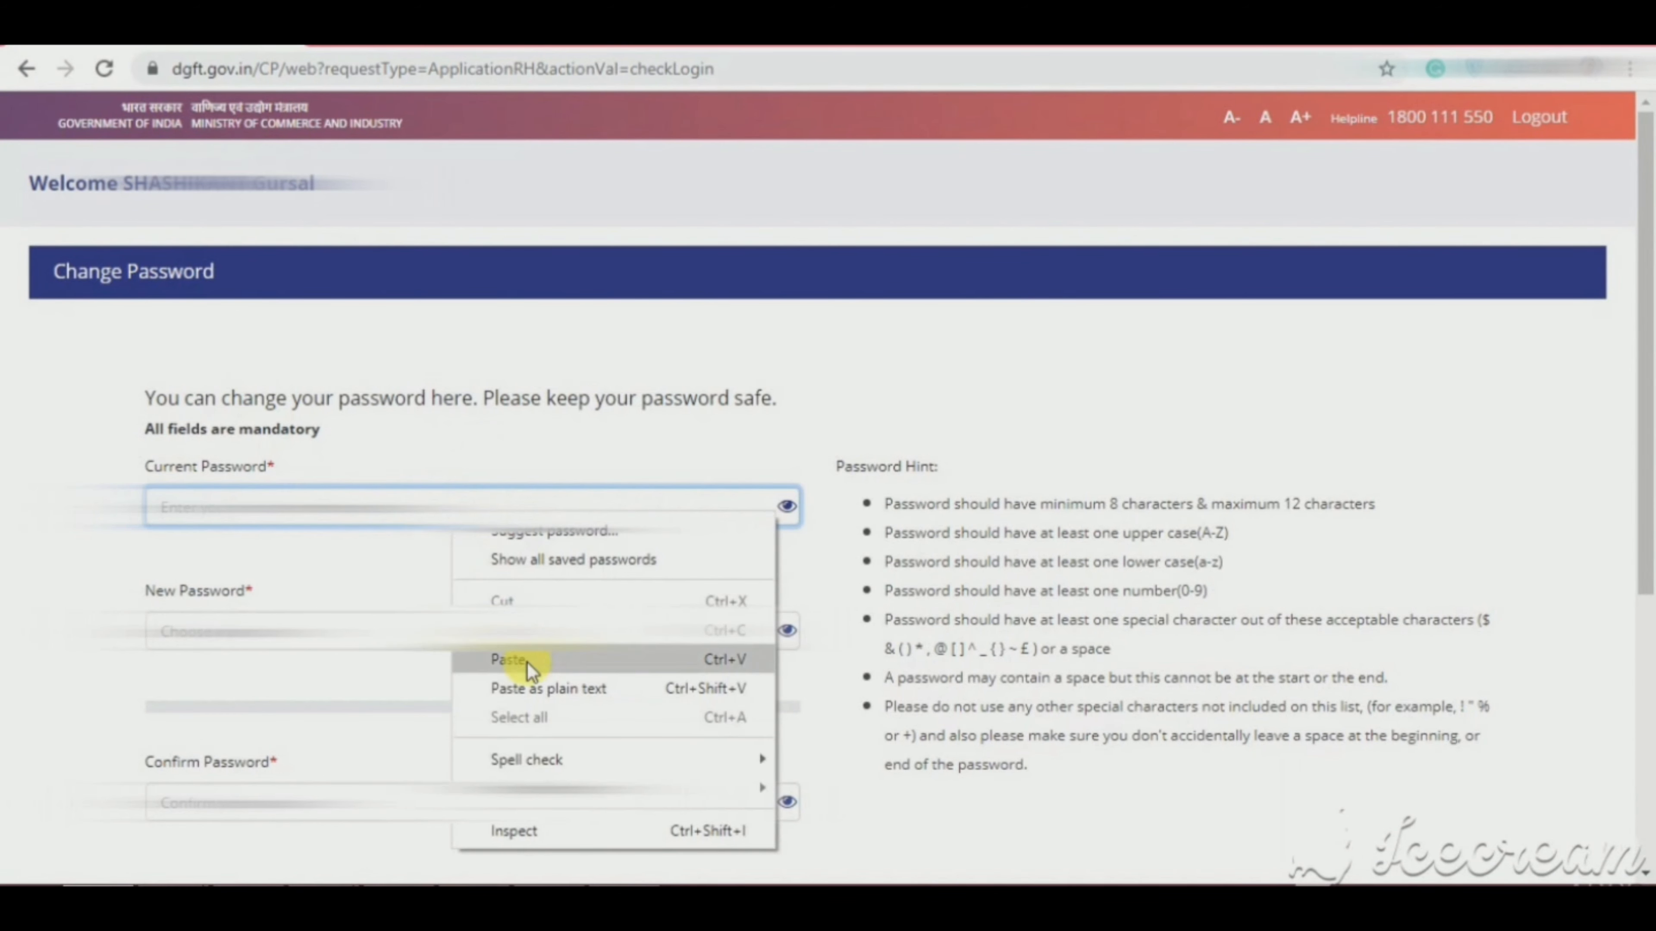
left_click(530, 662)
left_click(493, 645)
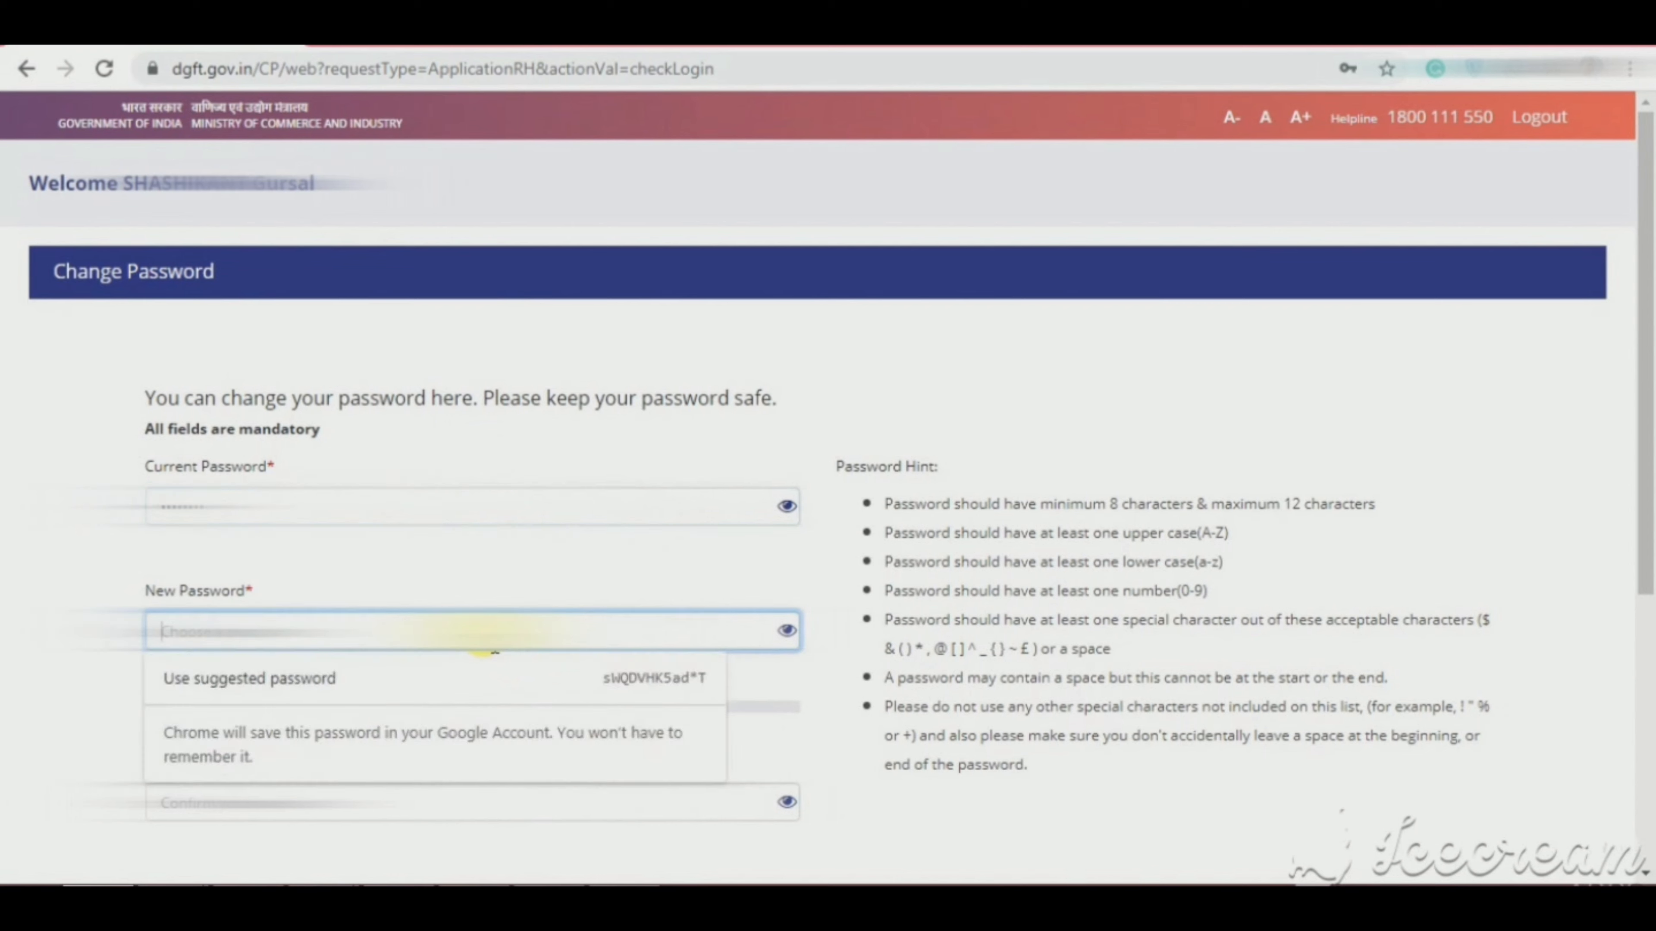
Step: Enter a new password that satisfies the password rules
type("•")
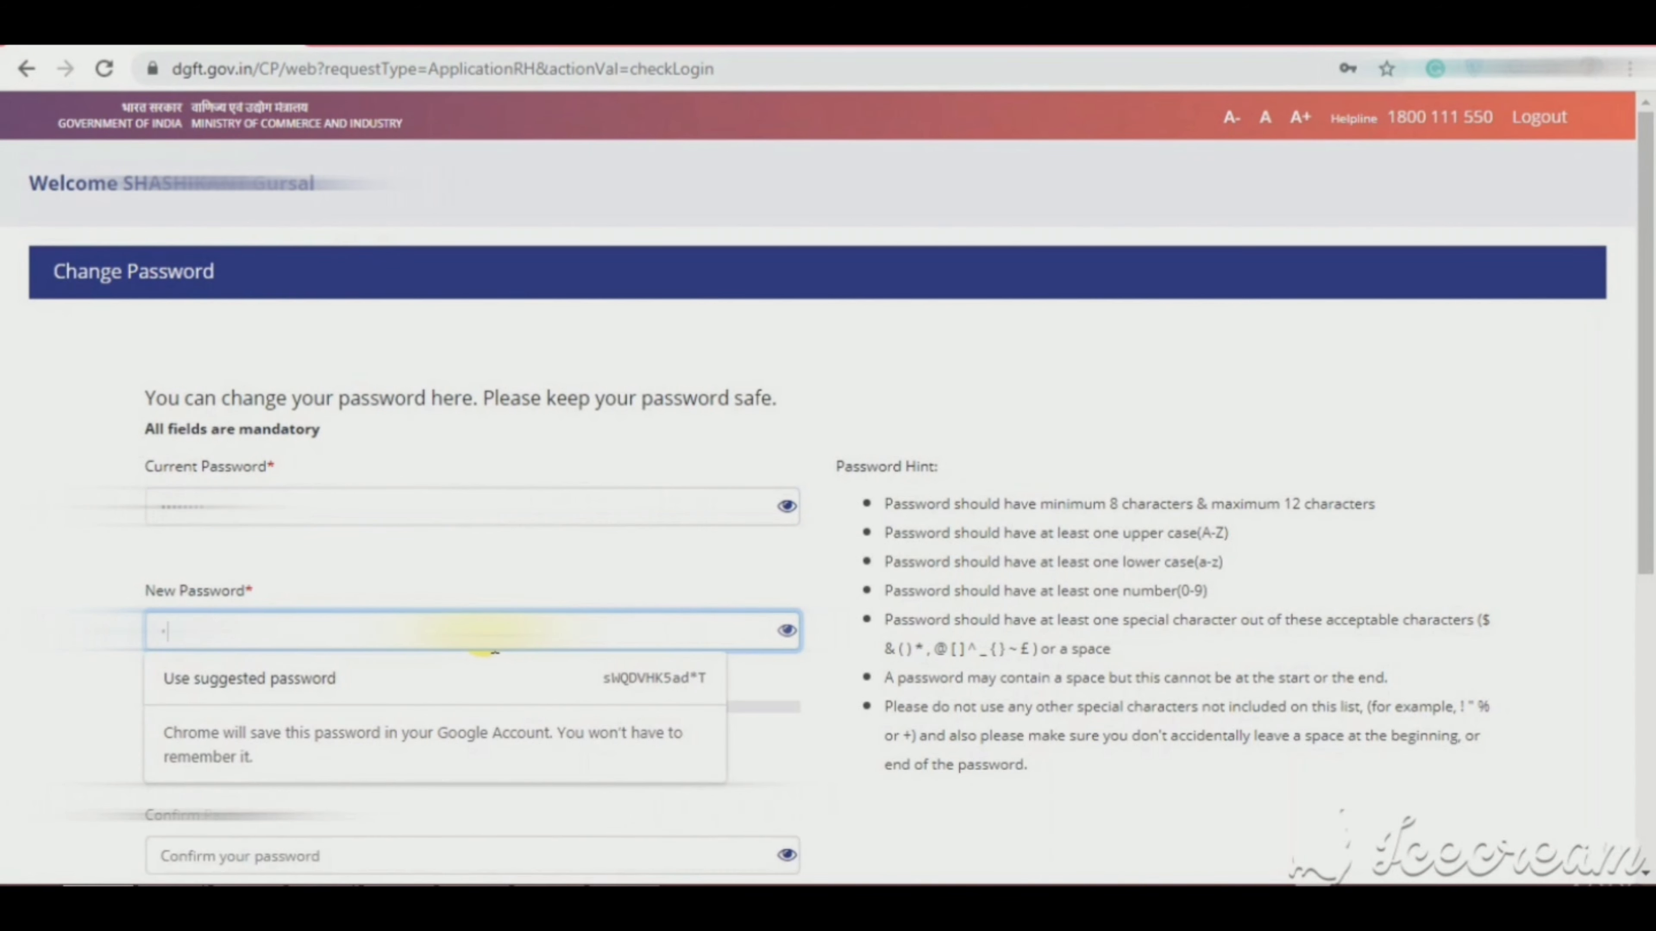
key("Escape")
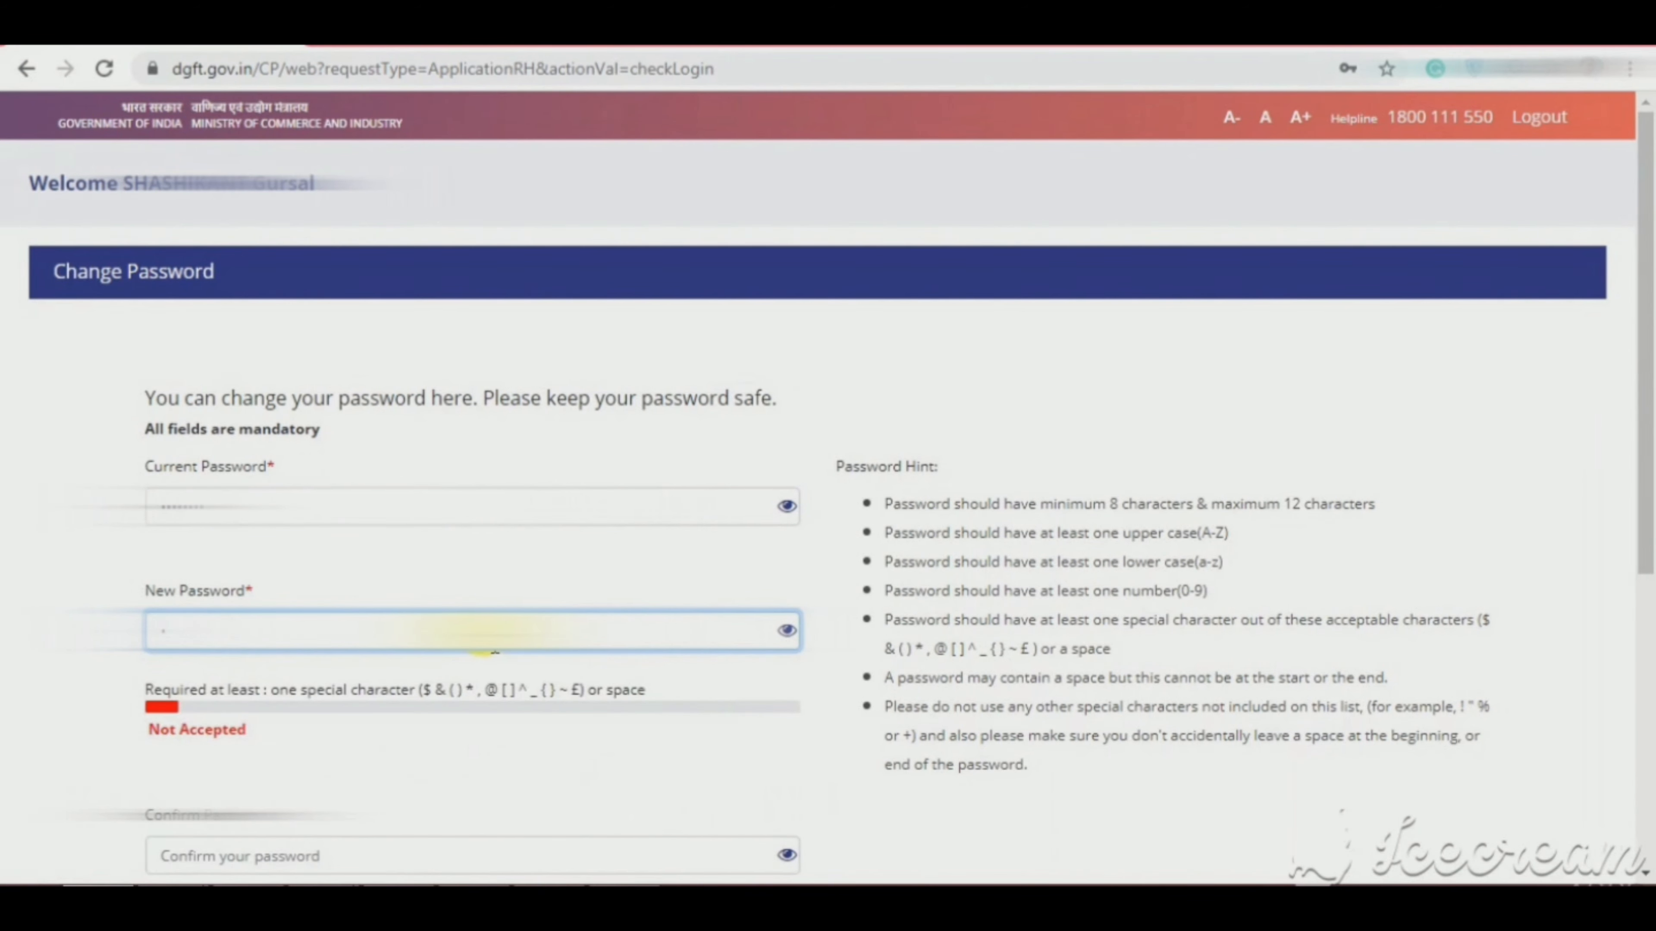
type("•")
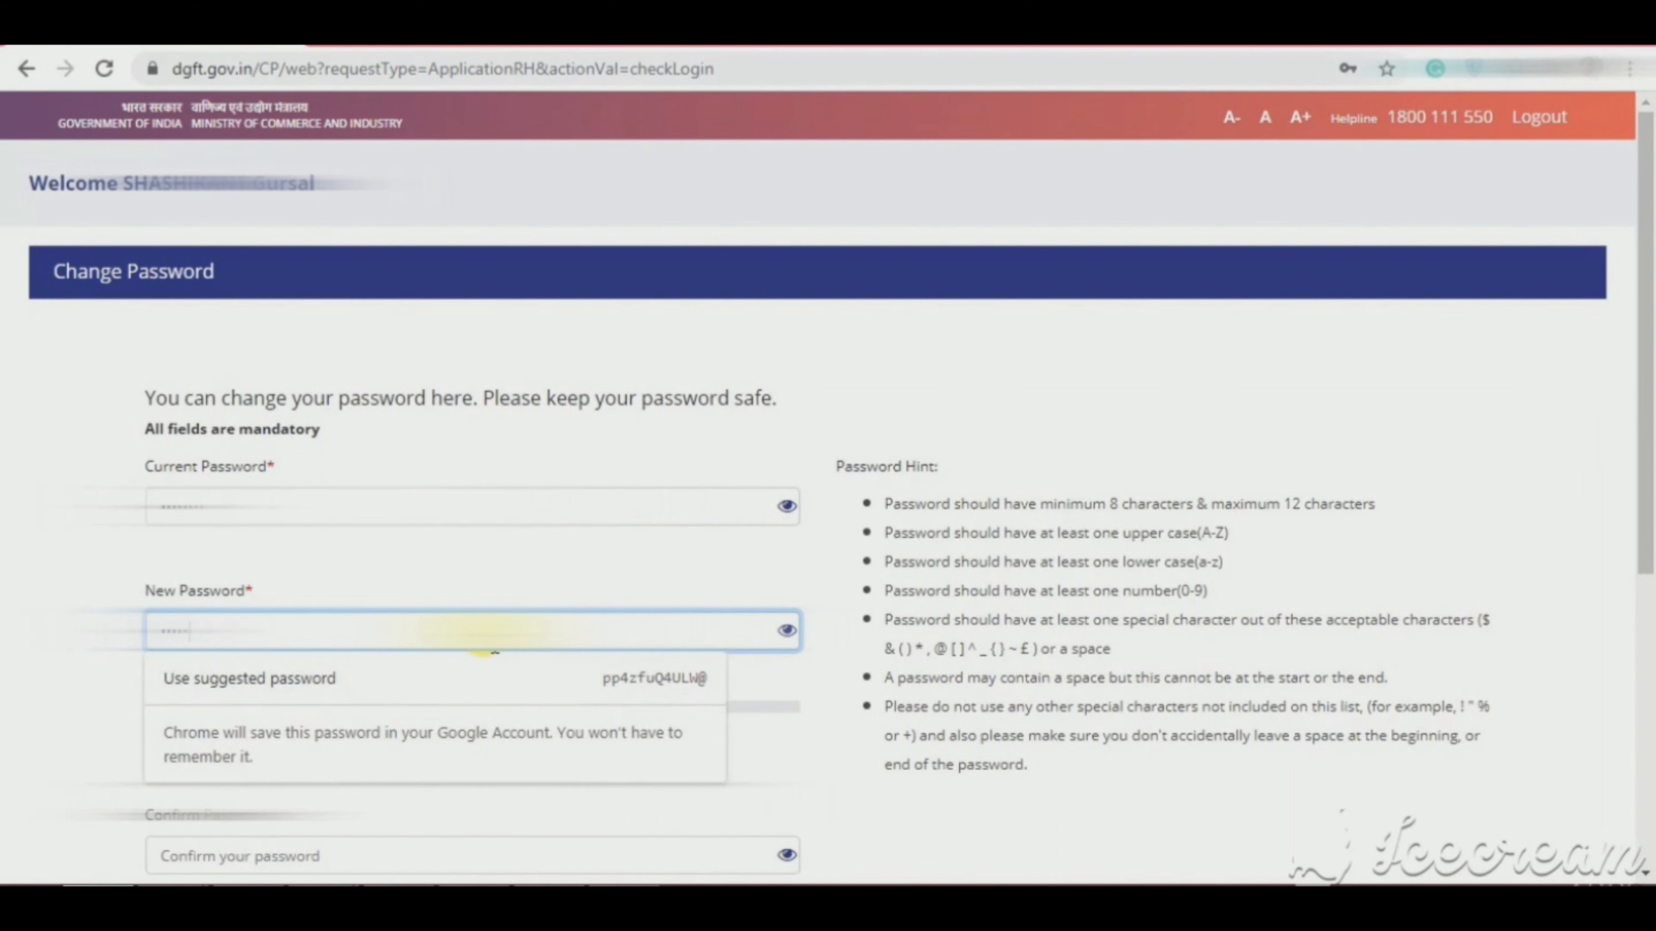
type("•••••••")
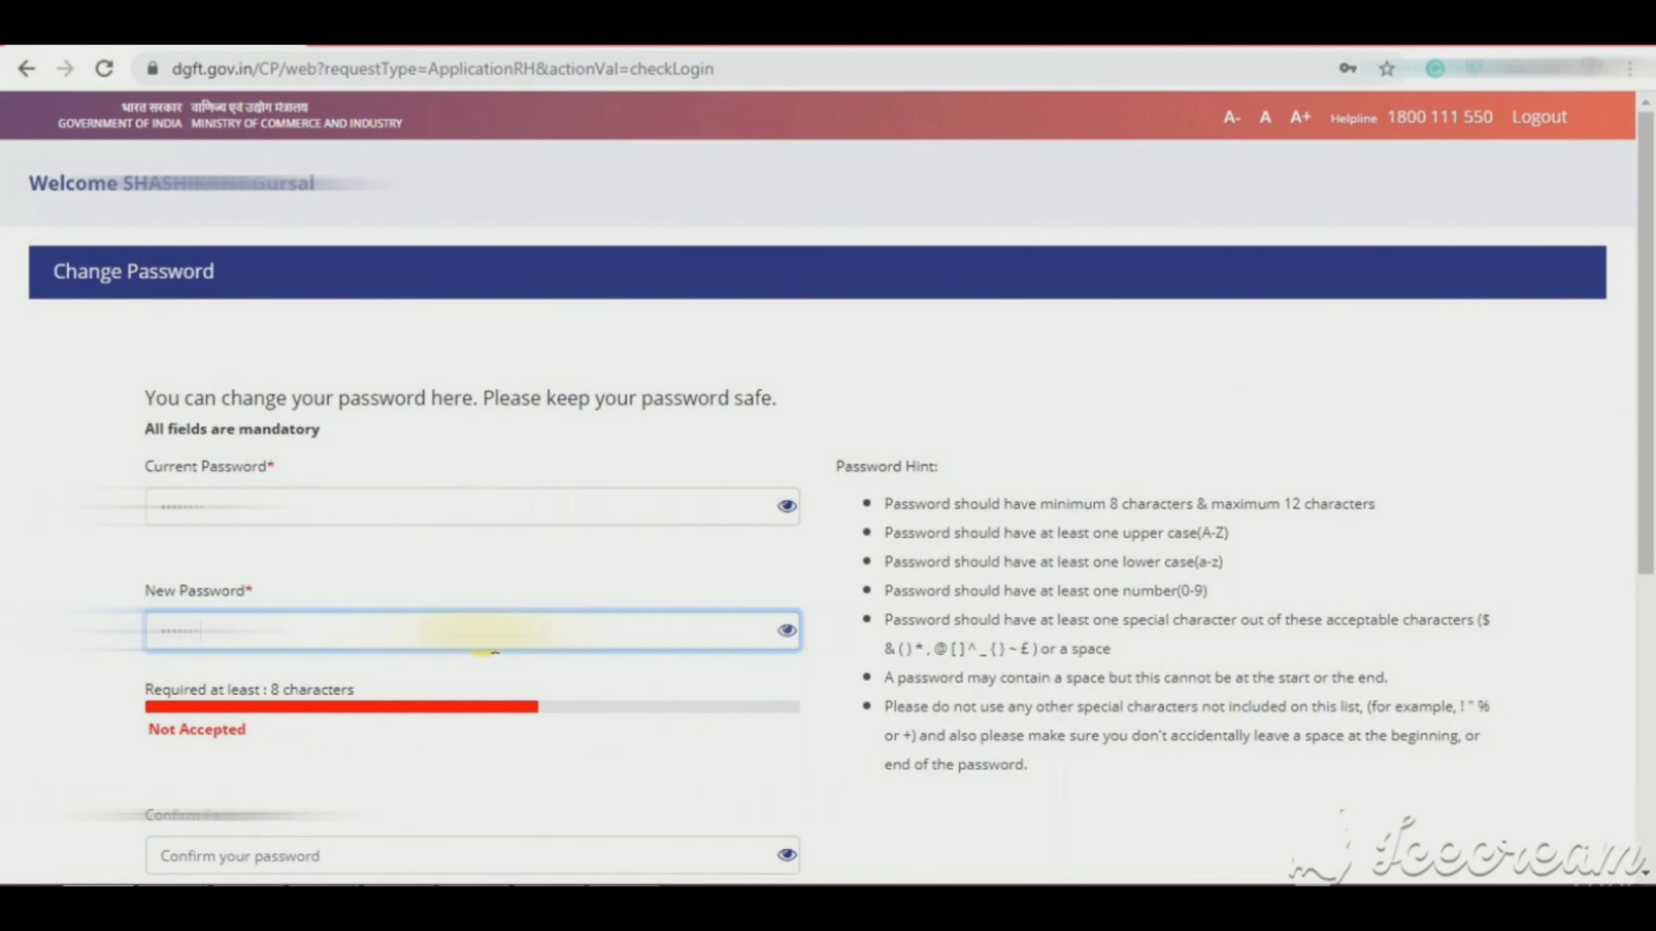
type("•")
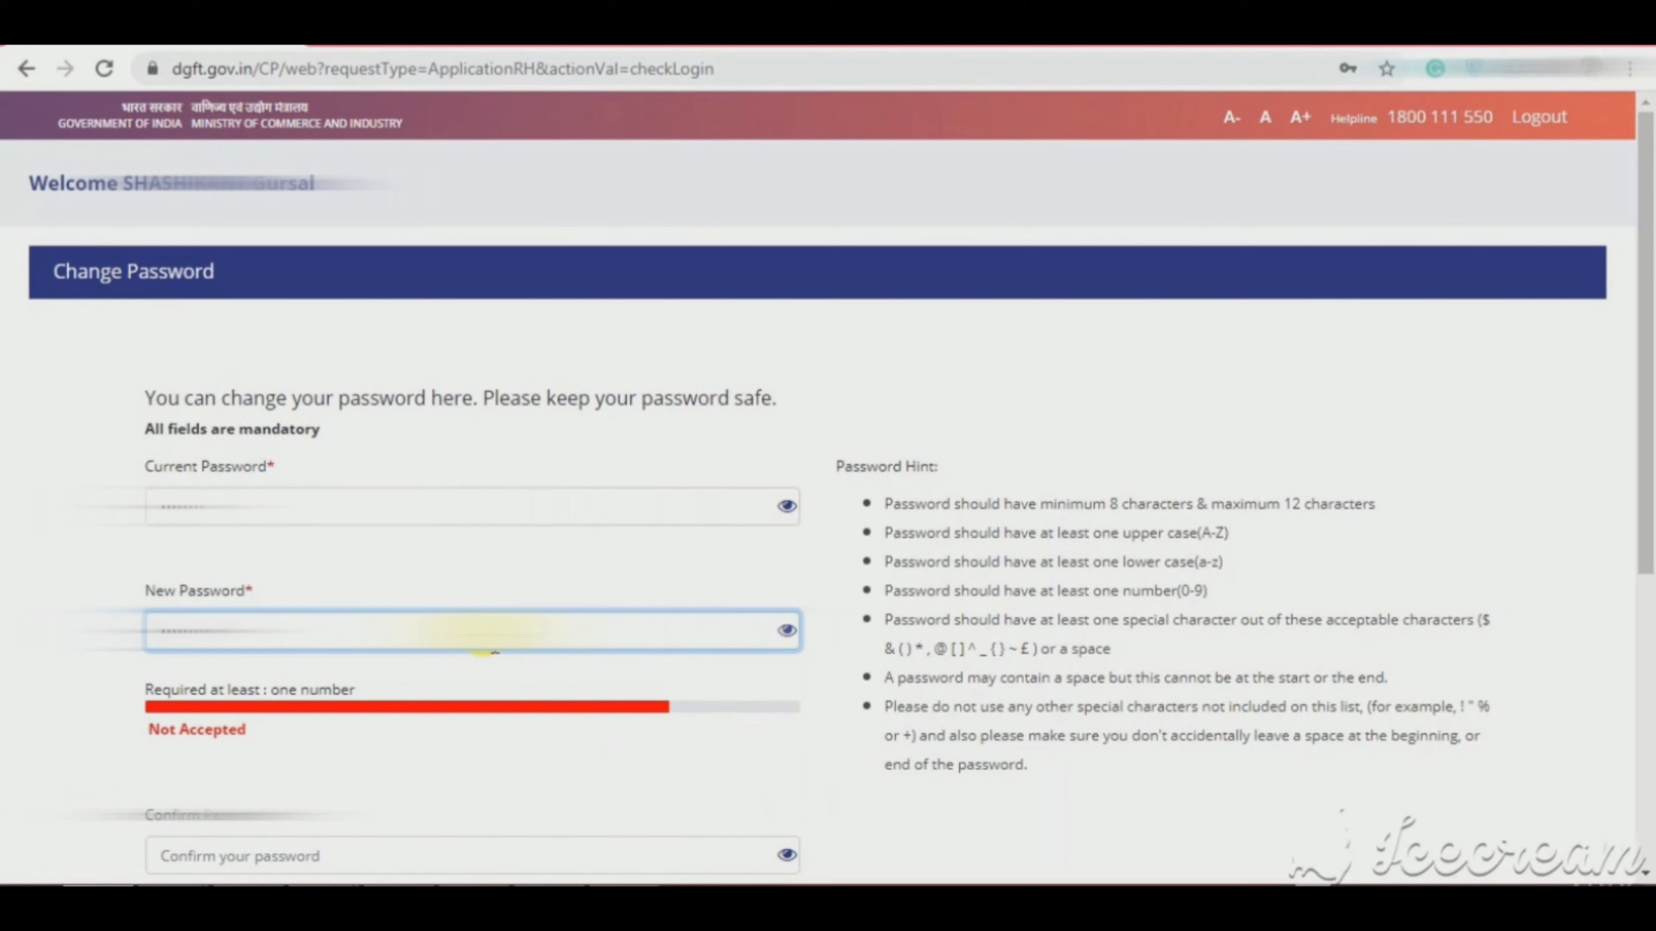
key("Tab")
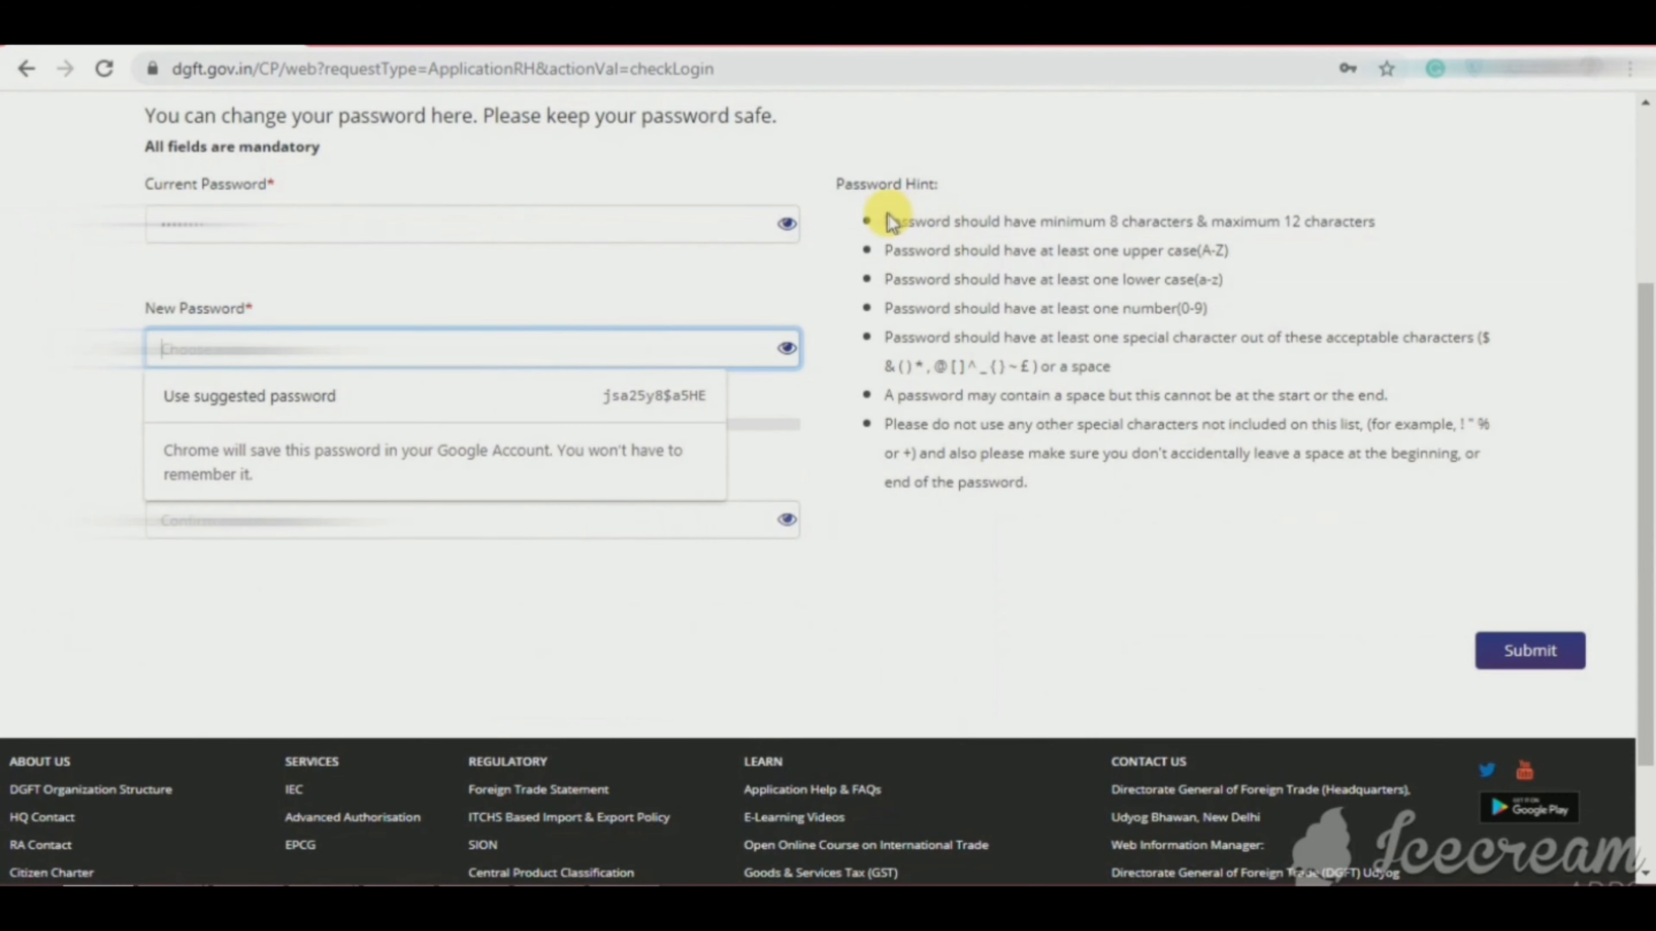
left_click_drag(881, 219, 1040, 483)
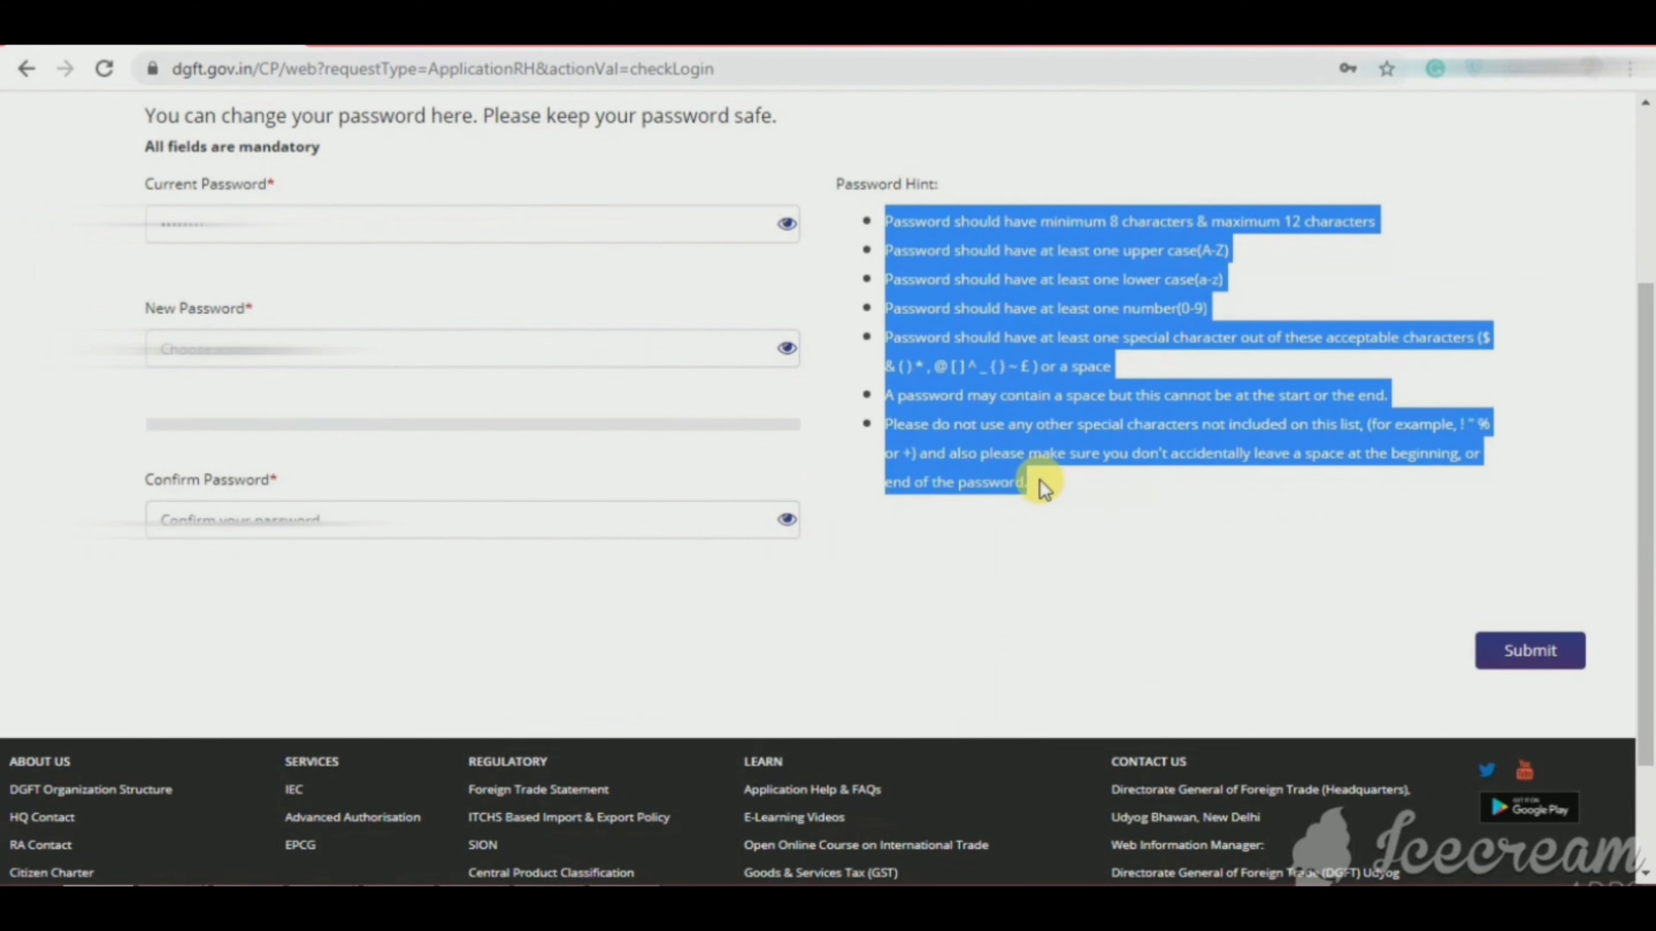
Step: Retype the new password in Confirm Password and submit the change
left_click(484, 346)
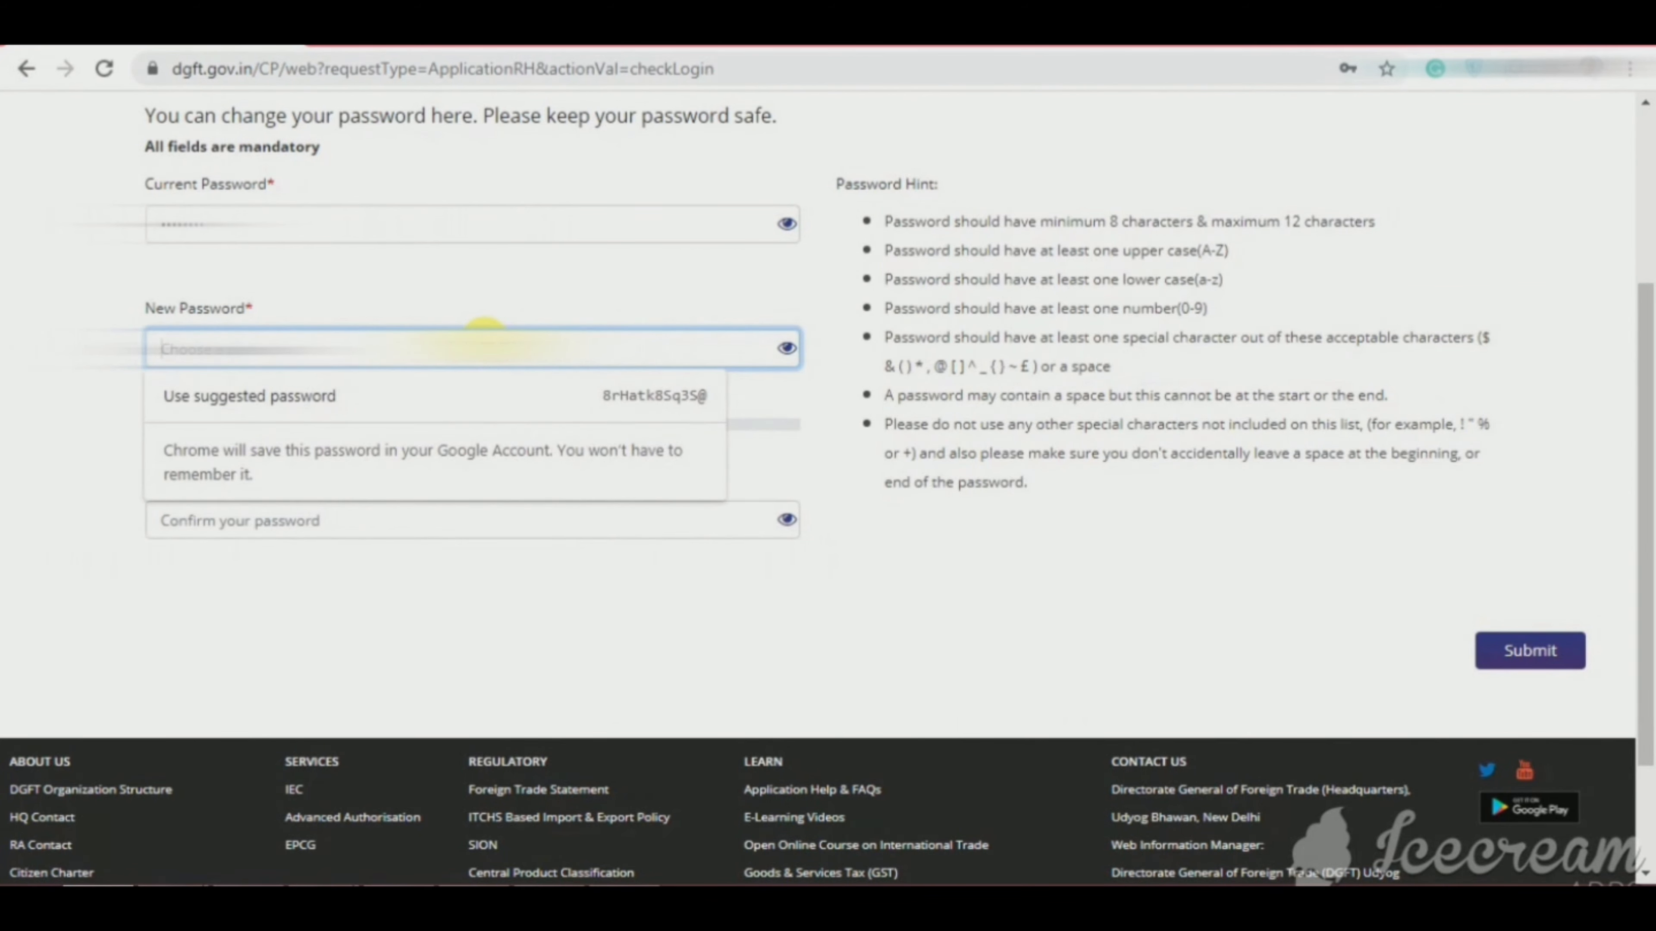
type("•")
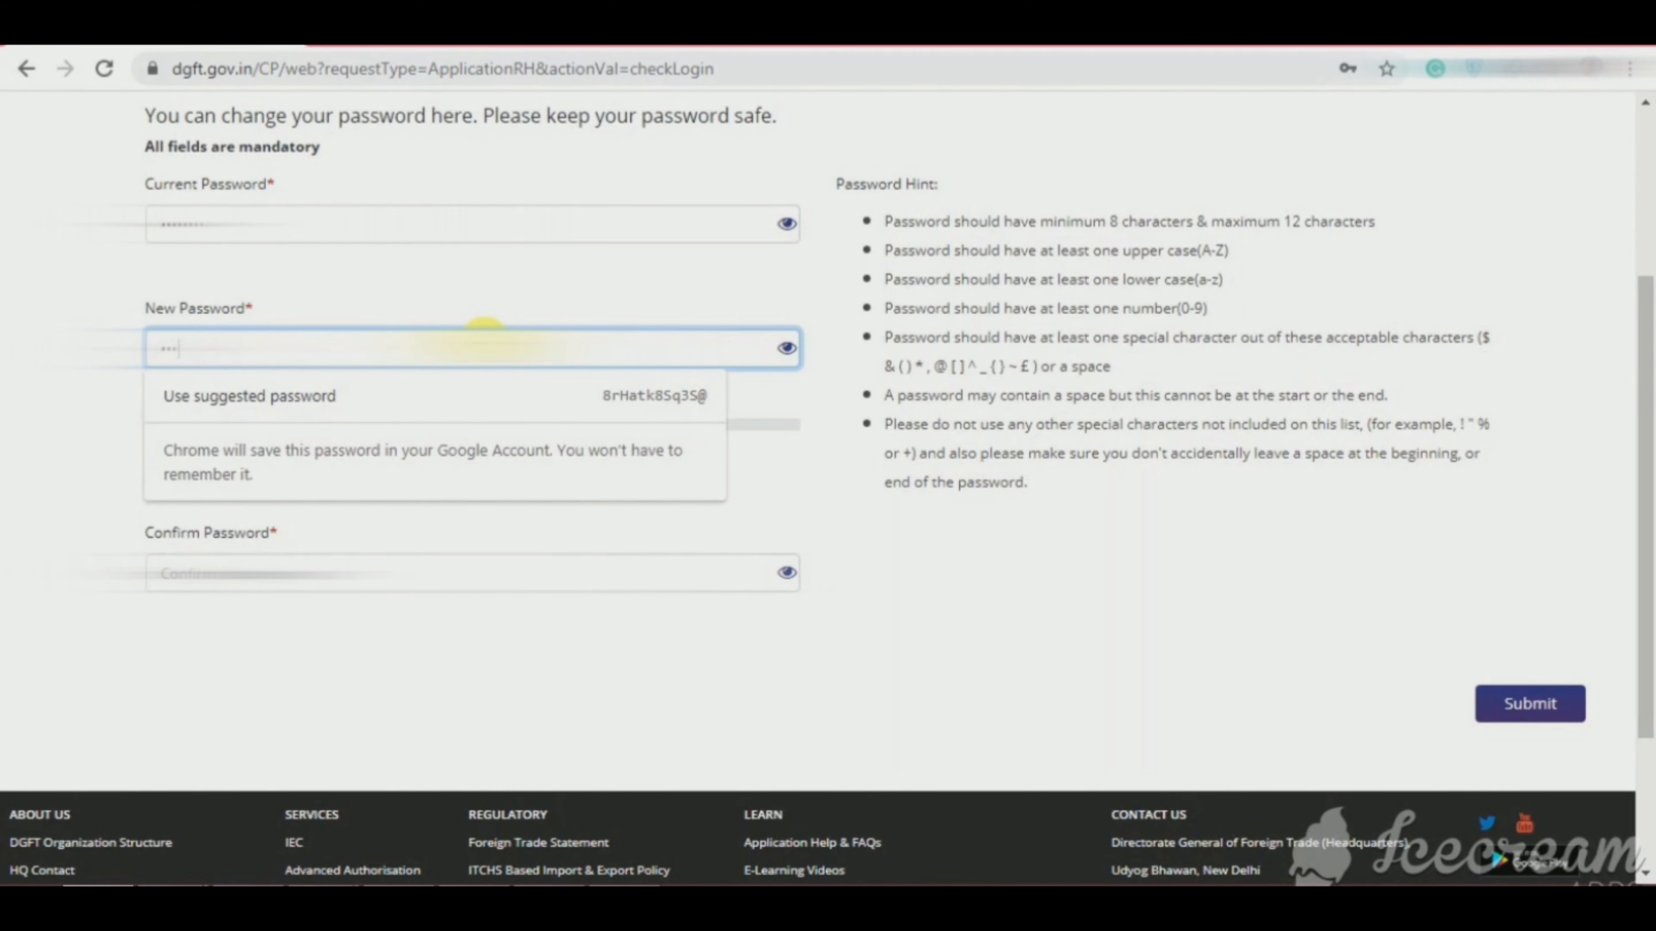
type("••••••••")
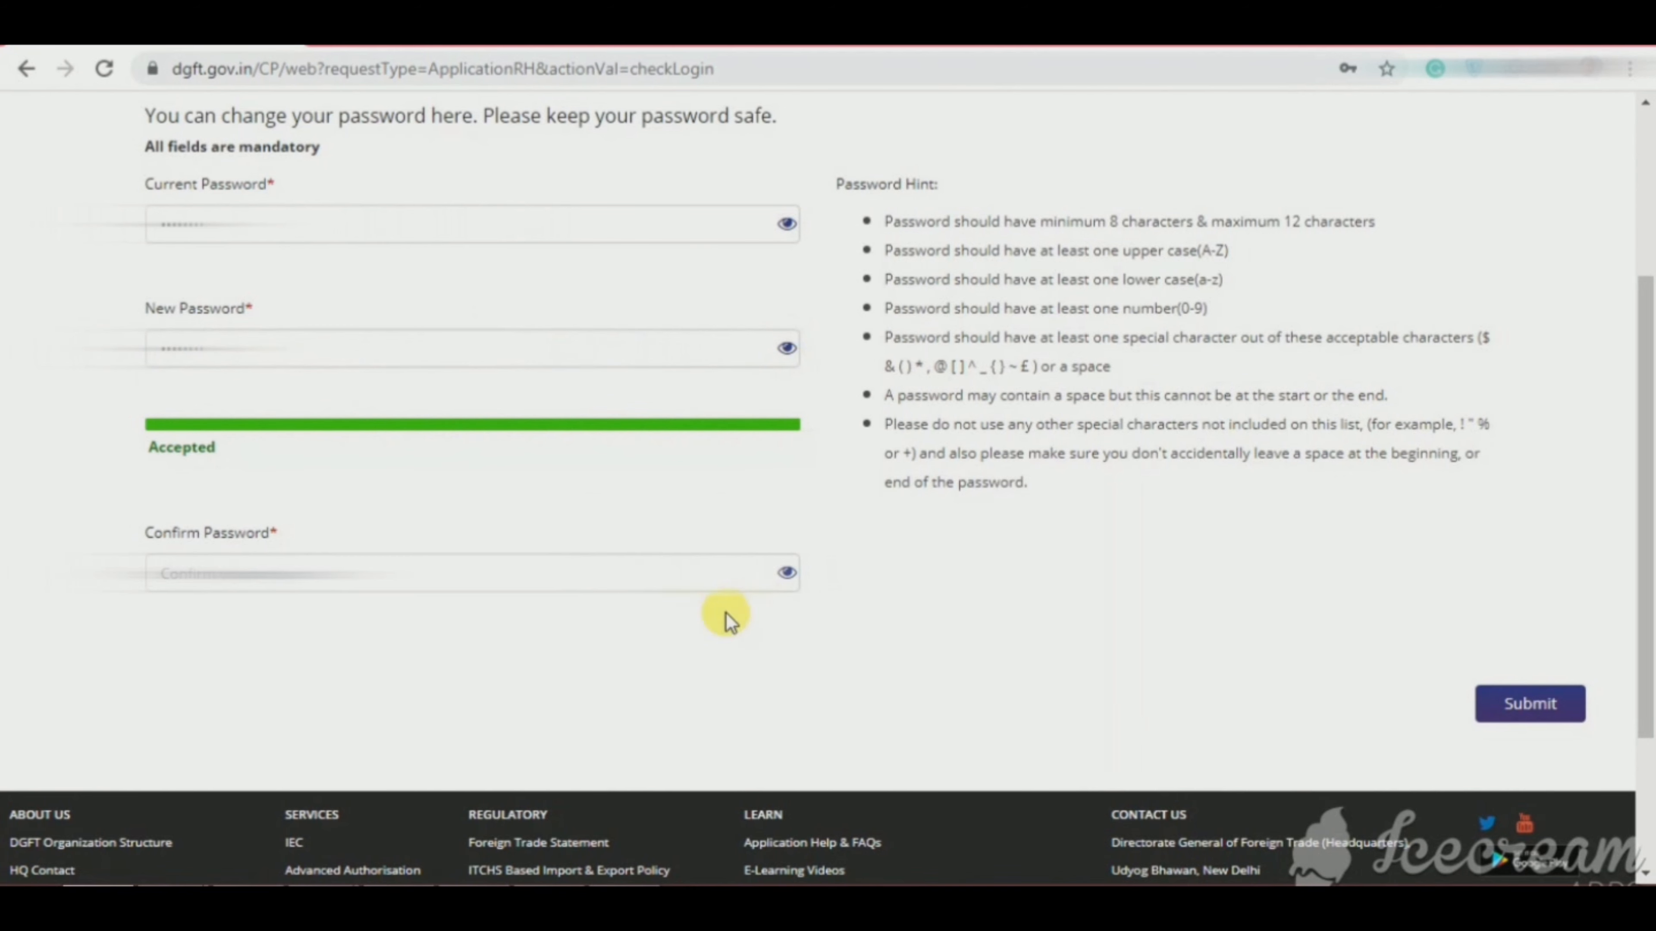
left_click(671, 577)
type("•")
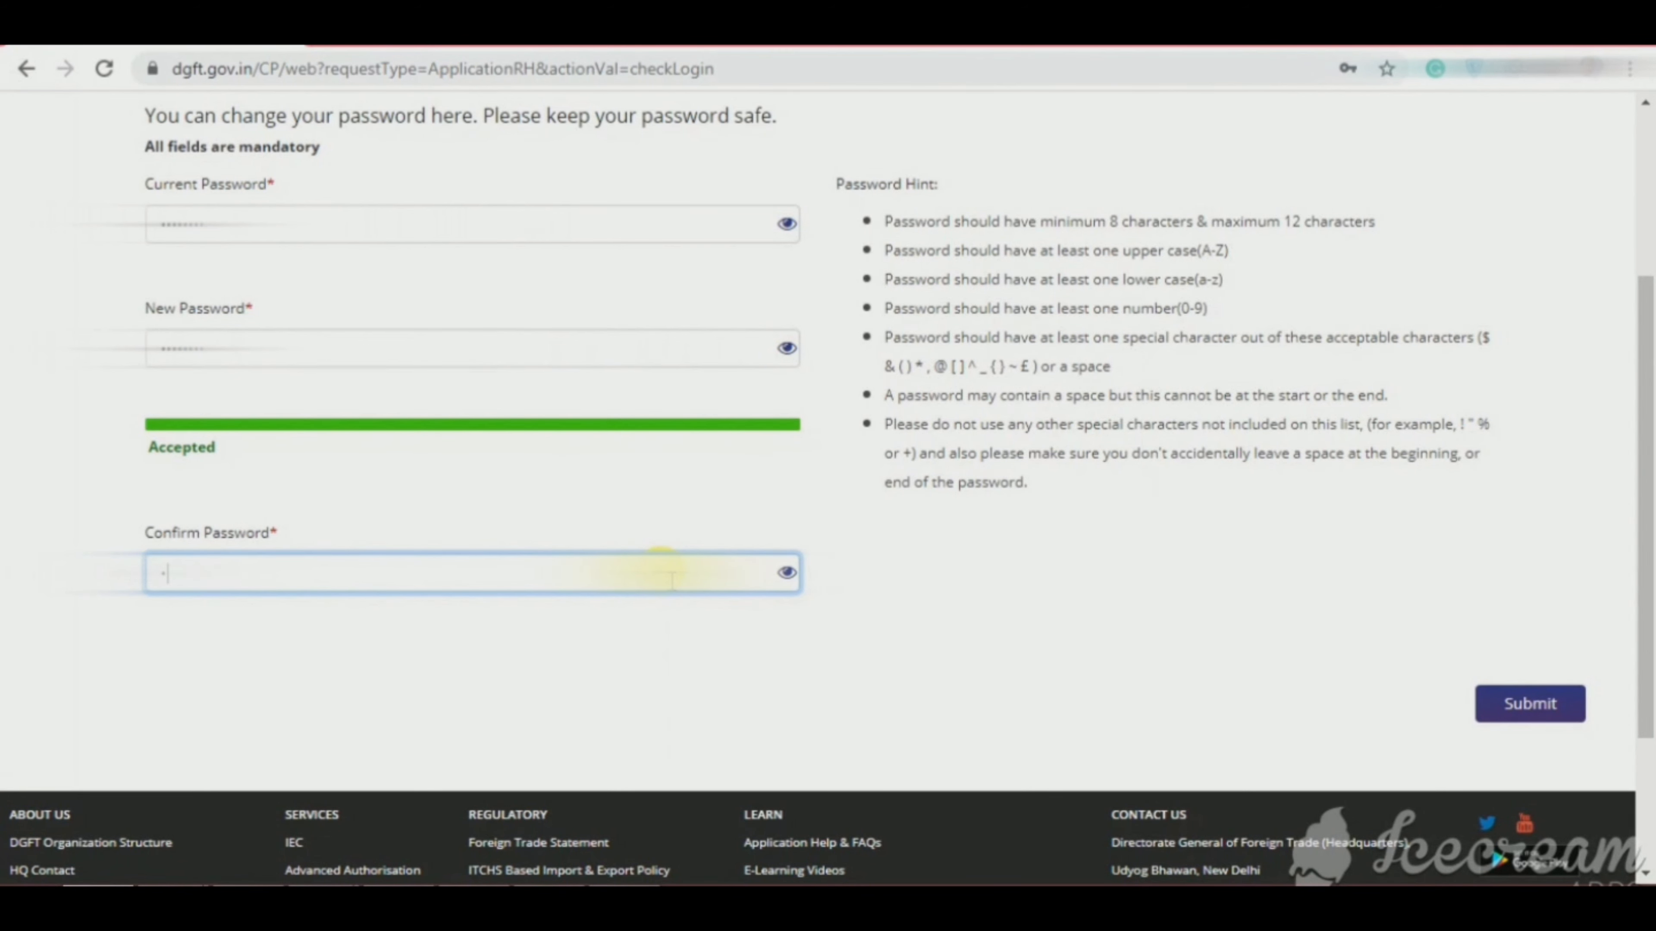
type("•••••••")
left_click(1520, 705)
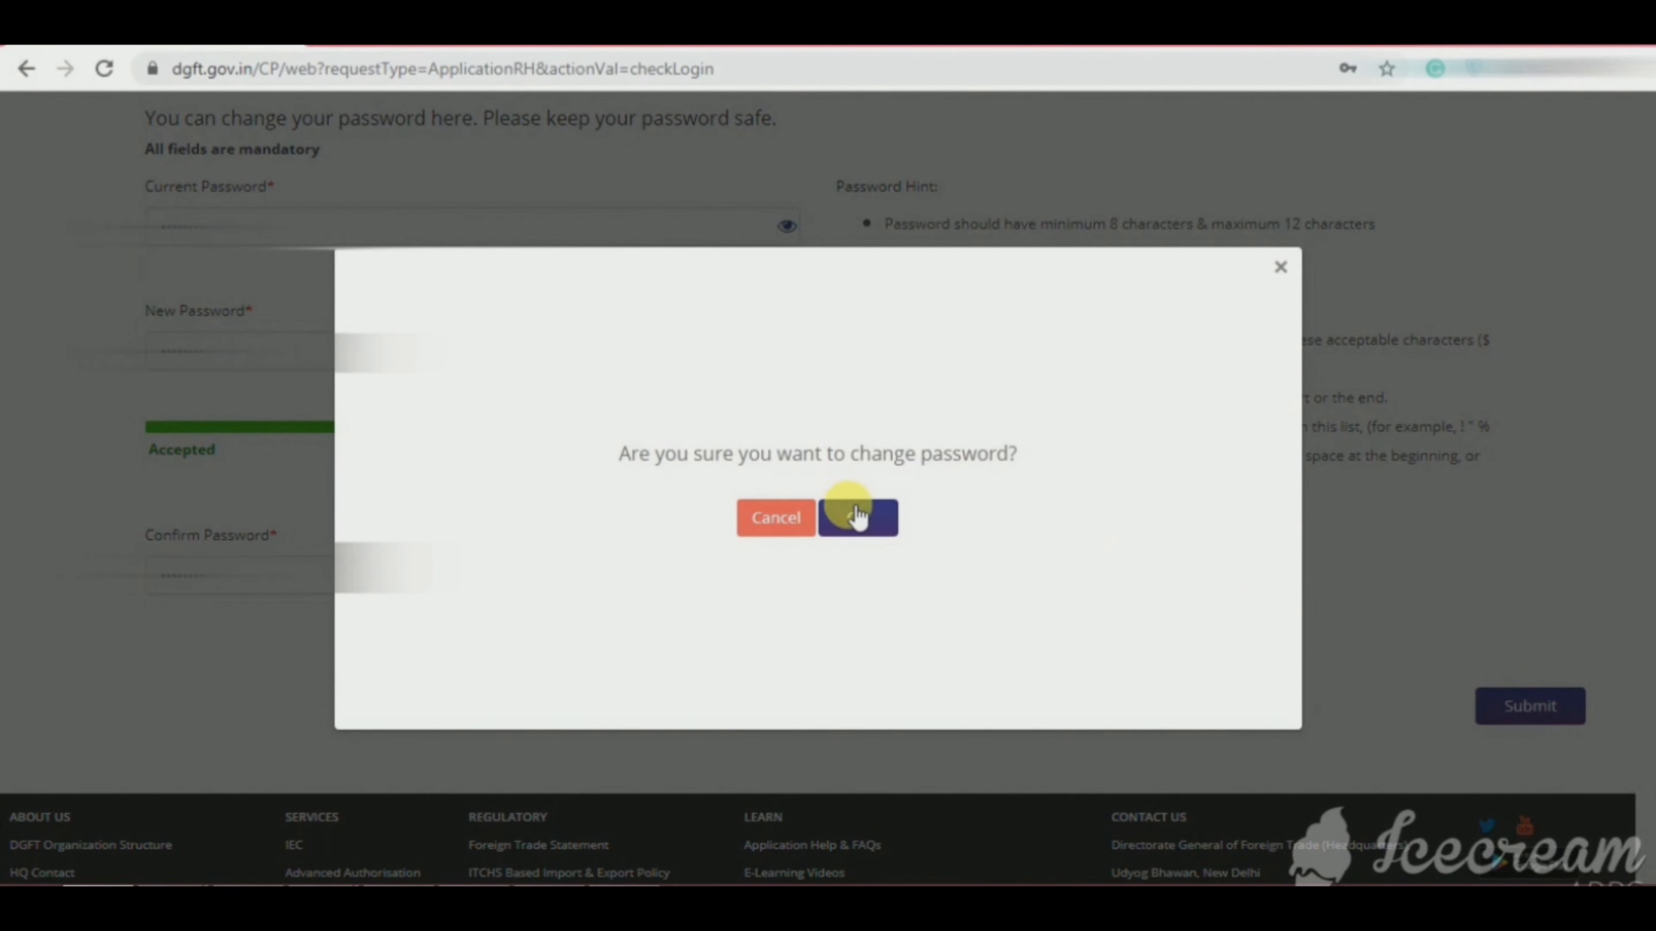
Step: Confirm and acknowledge the password change, then view the empty Apply For IEC draft list
left_click(857, 517)
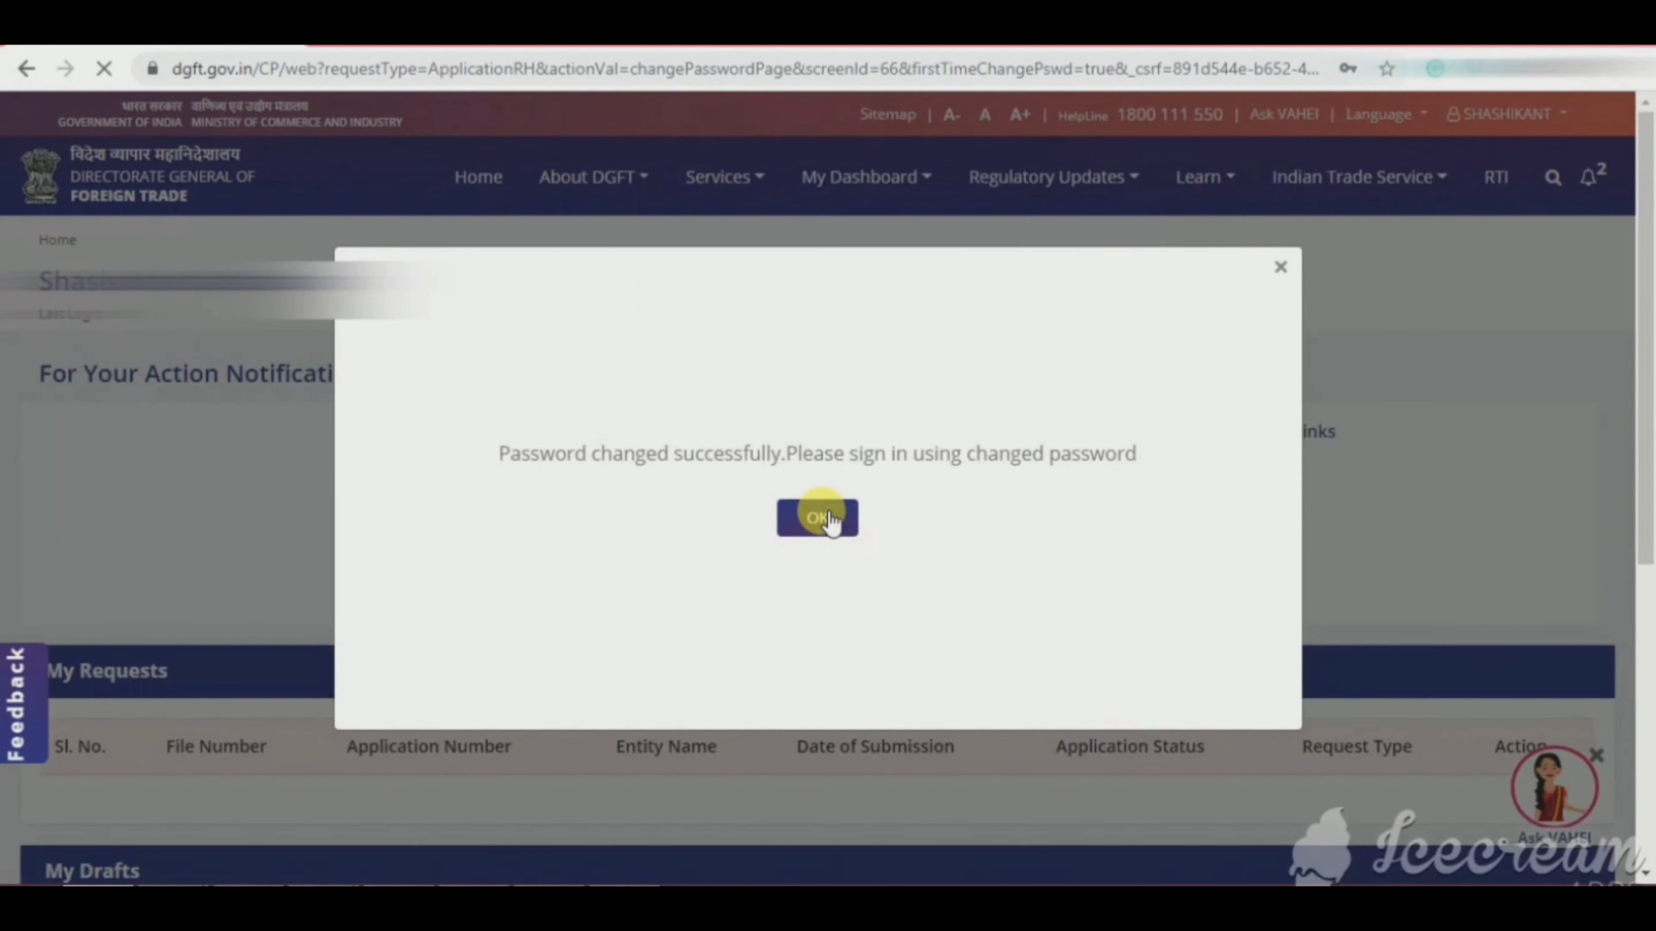
left_click(821, 519)
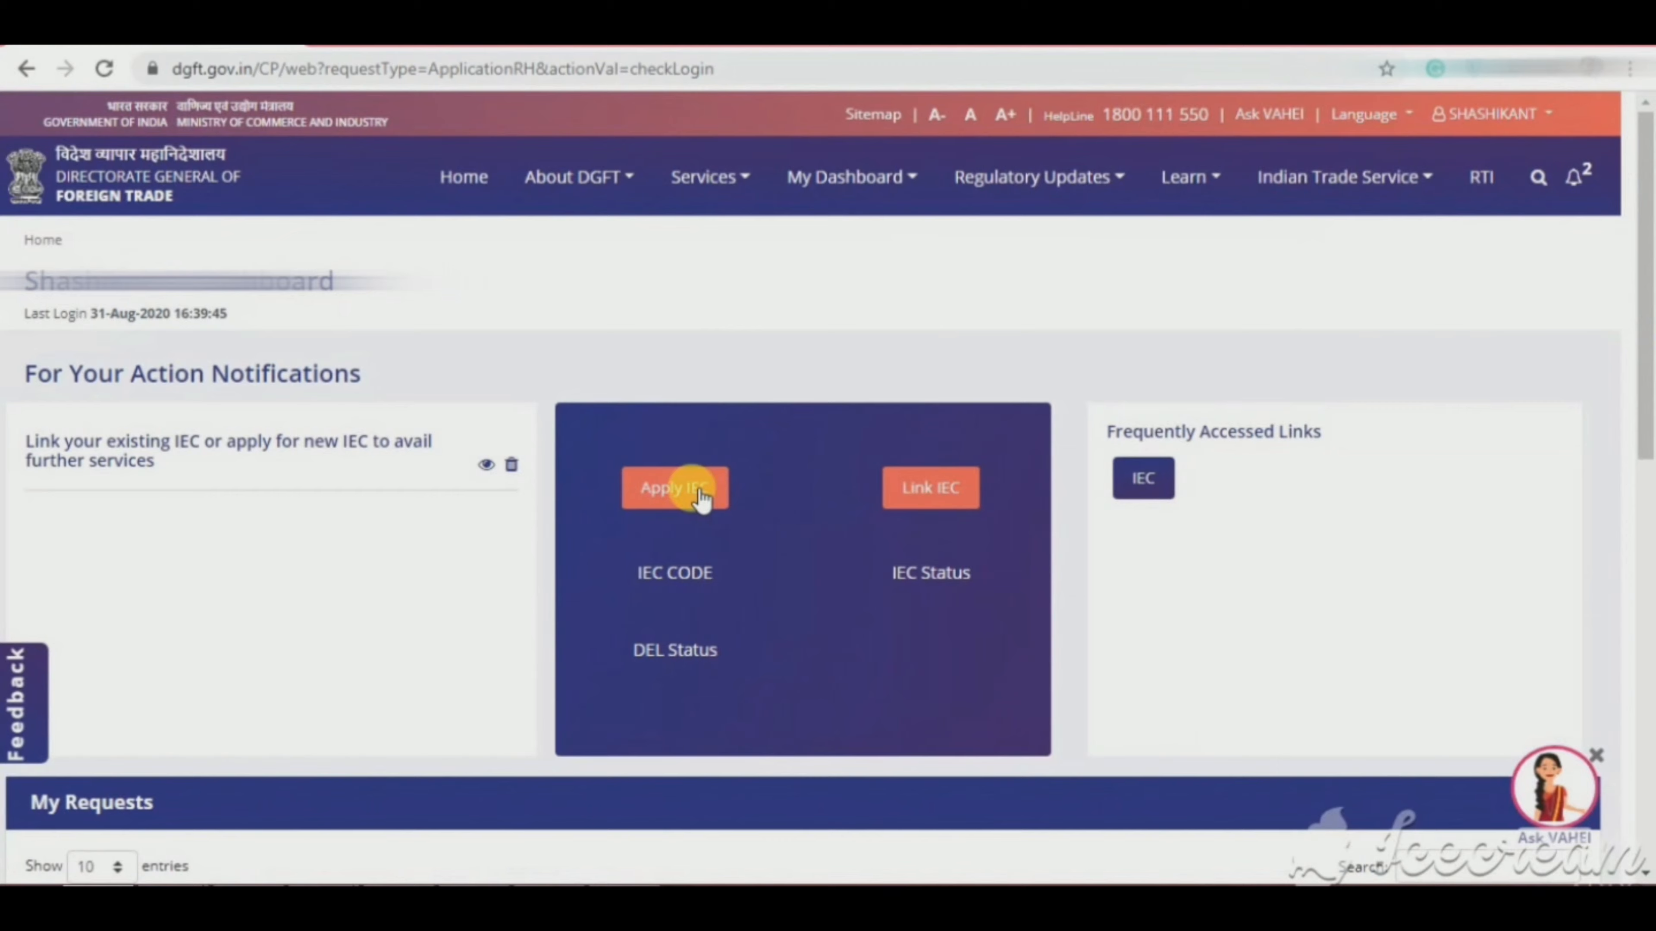
left_click(698, 489)
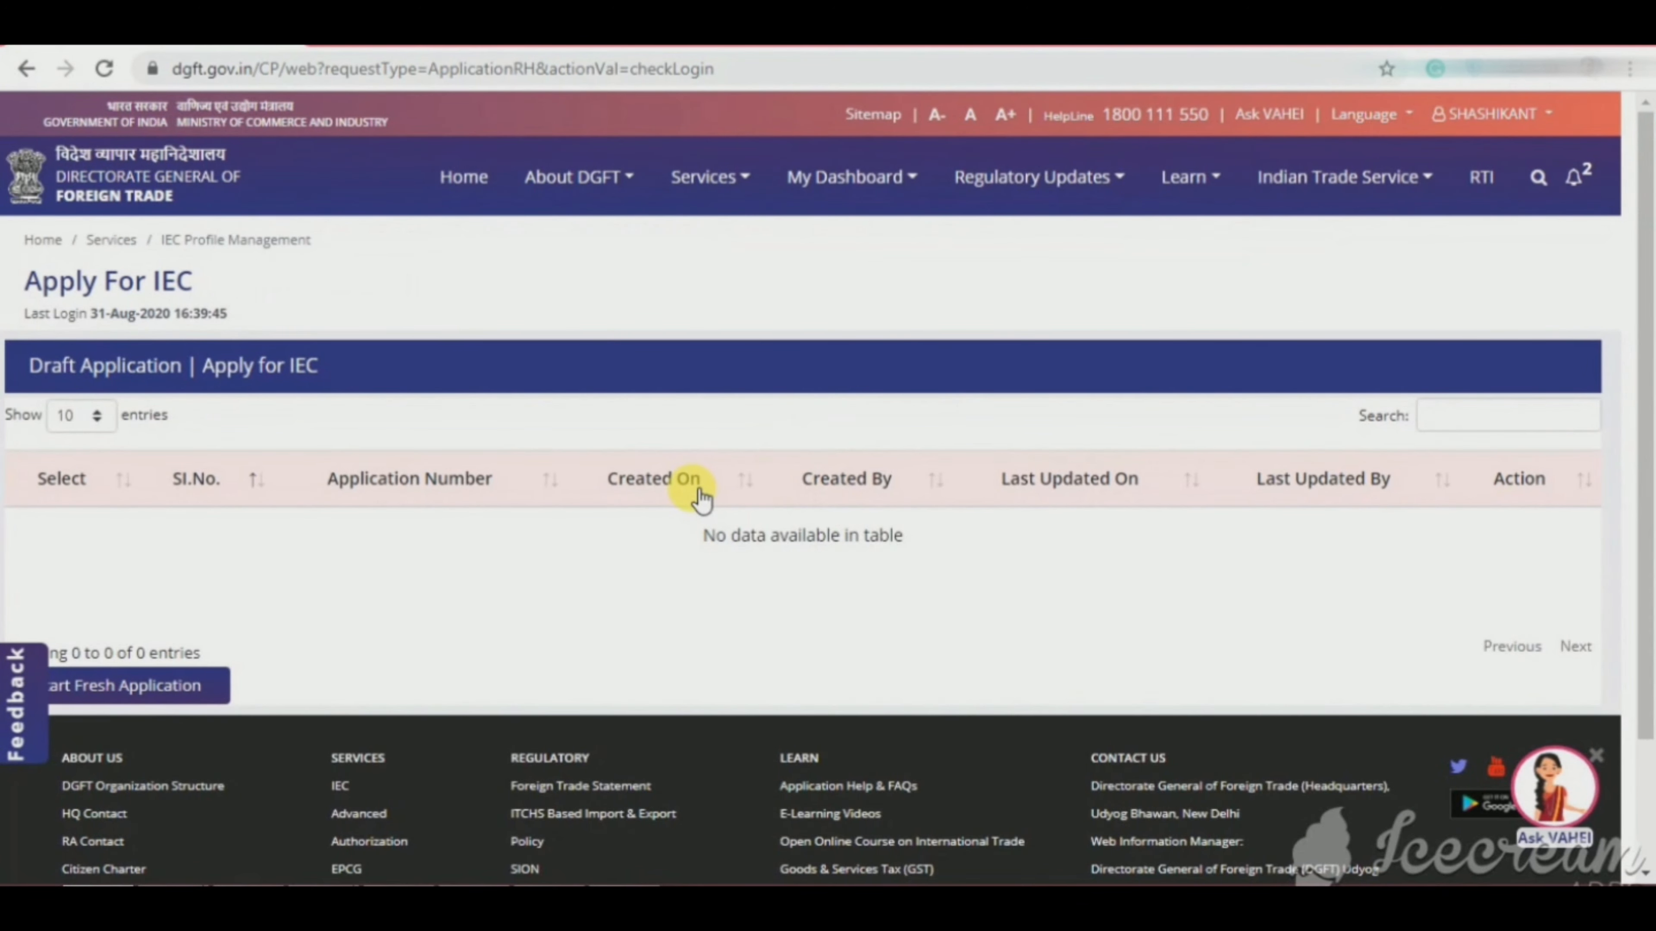
scroll(701, 499, "down", 3)
scroll(1625, 536, "down", 1)
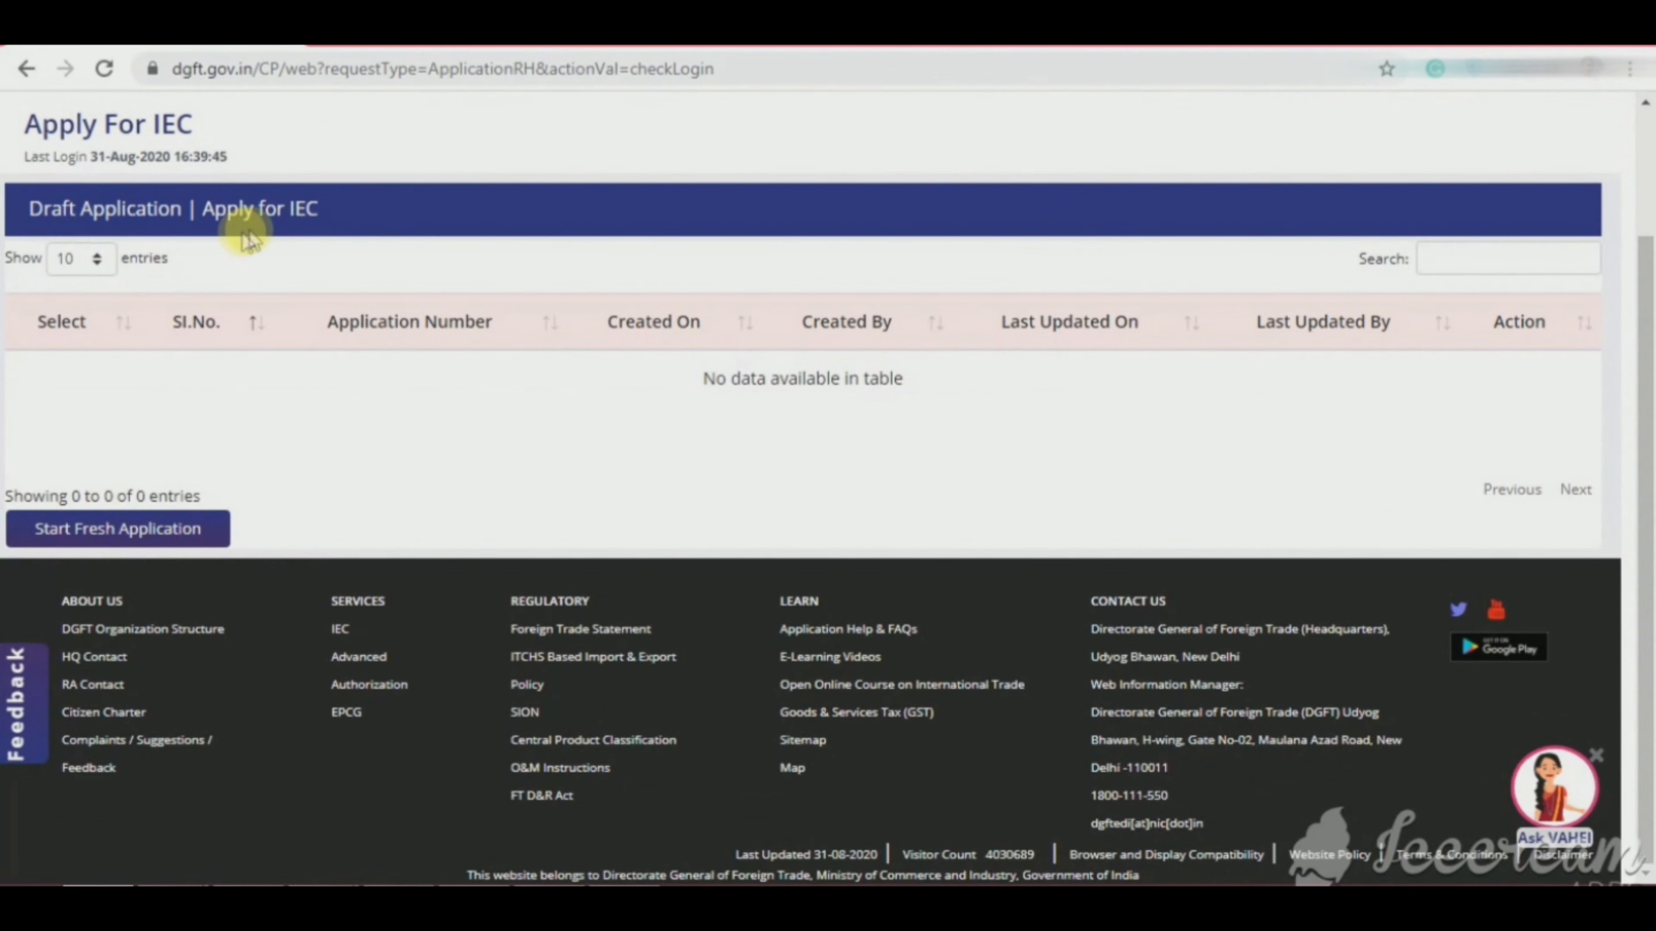
Step: Start a new IEC application with Proprietorship as nature of concern and the saved firm name
left_click(88, 524)
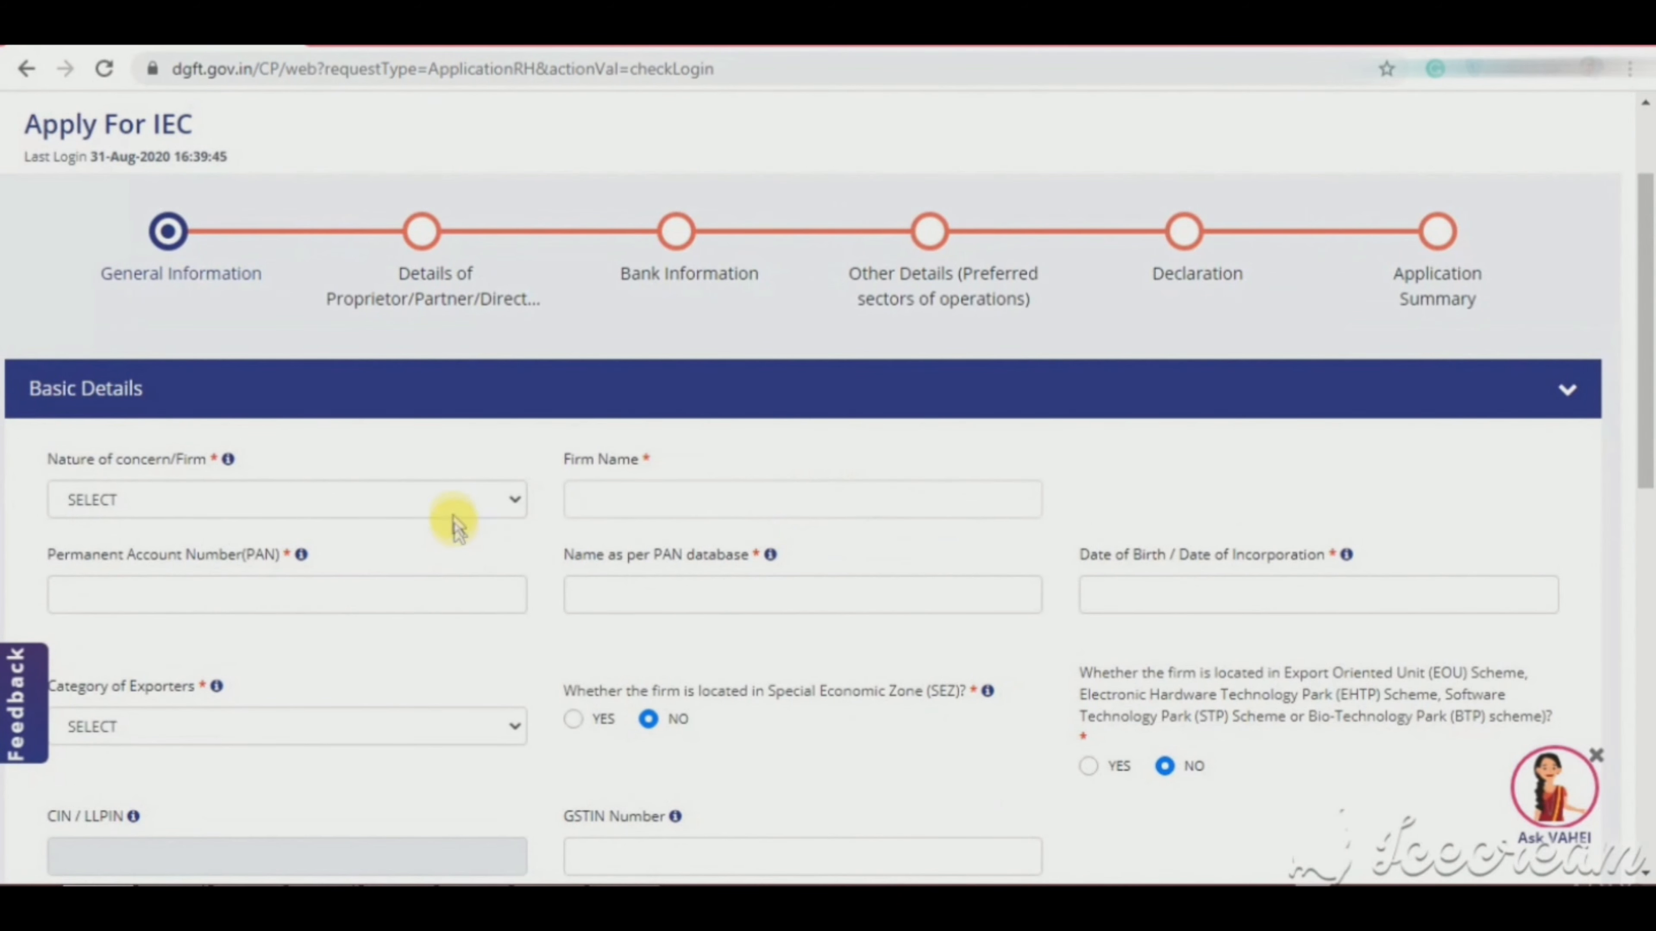
left_click(441, 496)
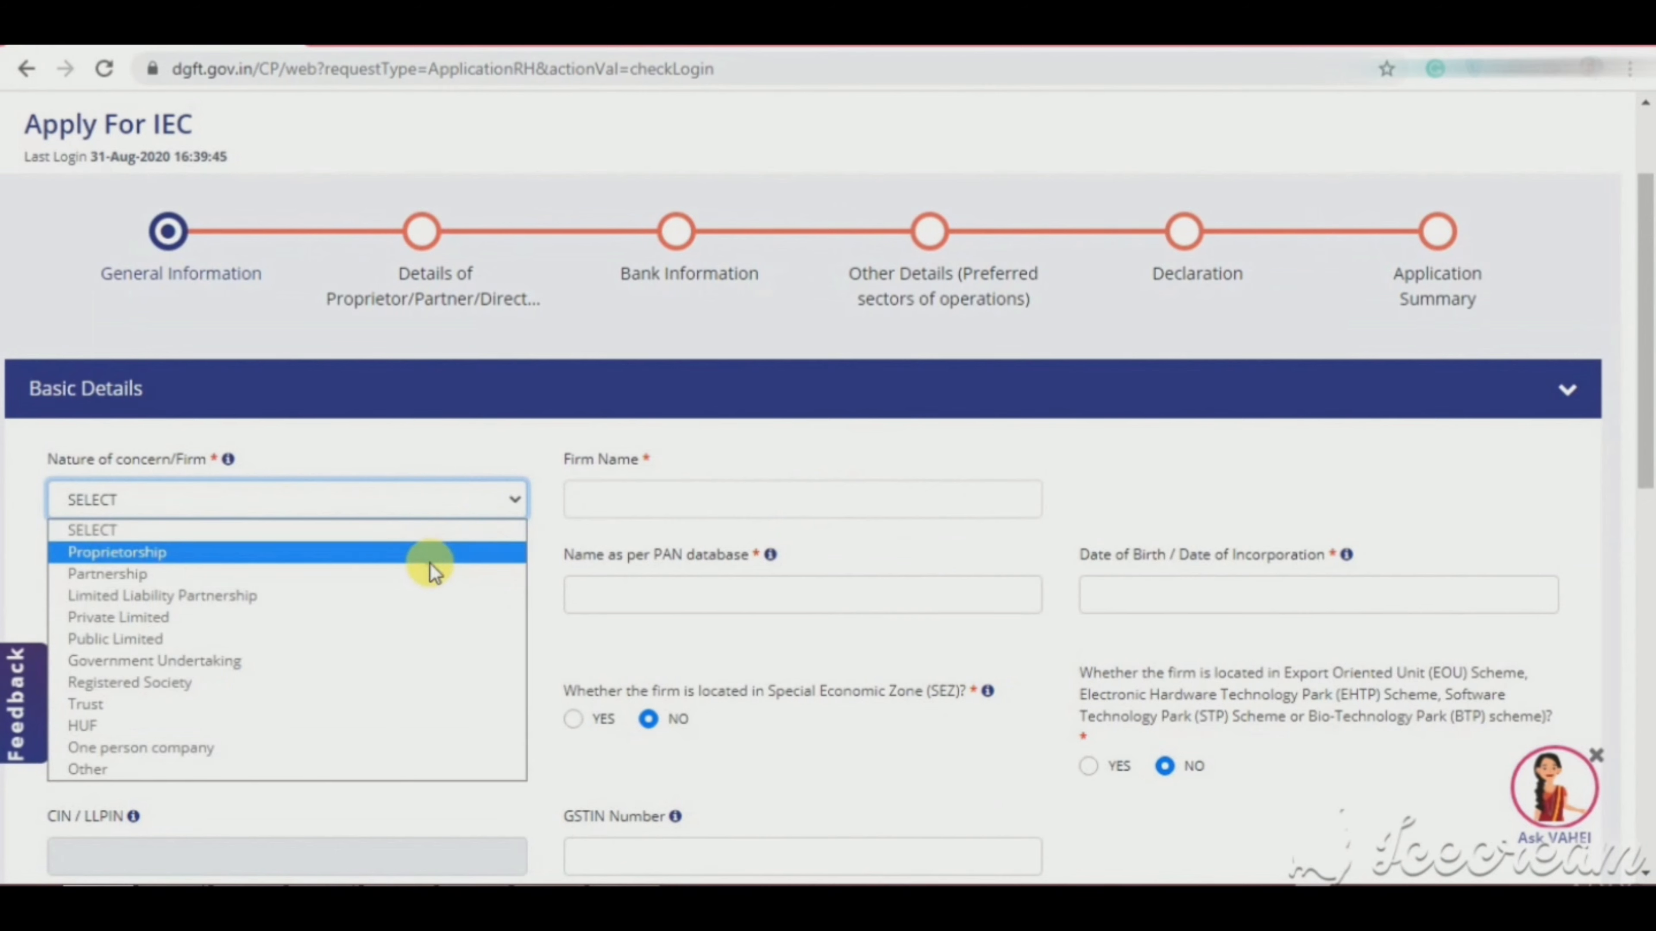
left_click(431, 564)
scroll(431, 564, "down", 1)
left_click(652, 394)
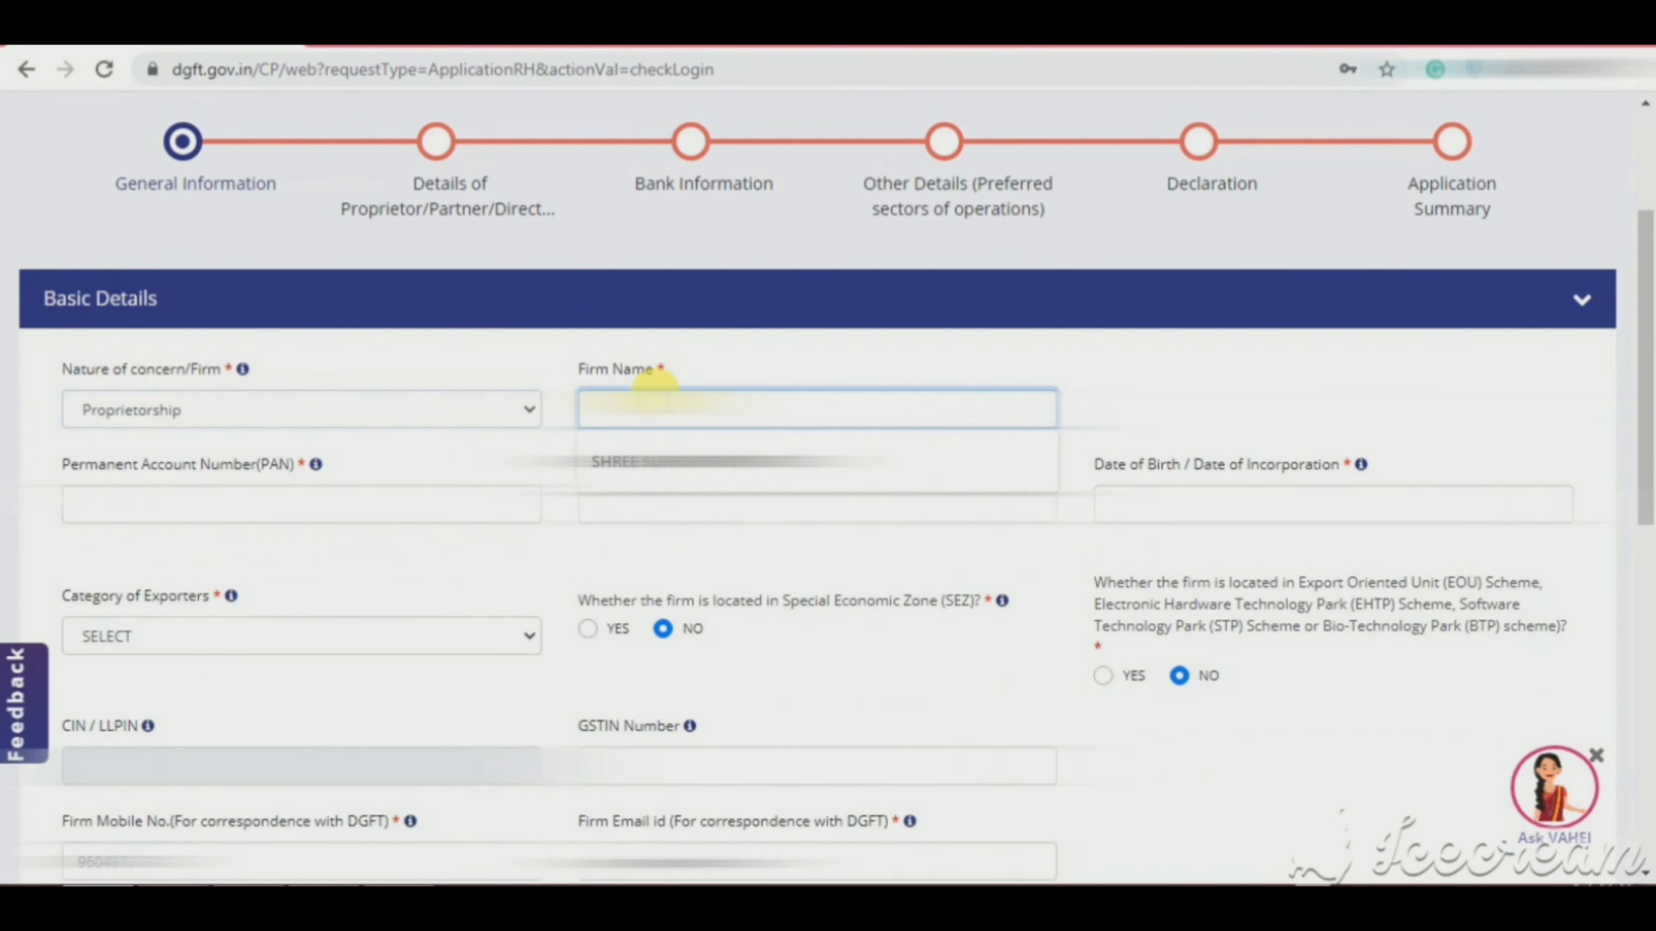
left_click(652, 461)
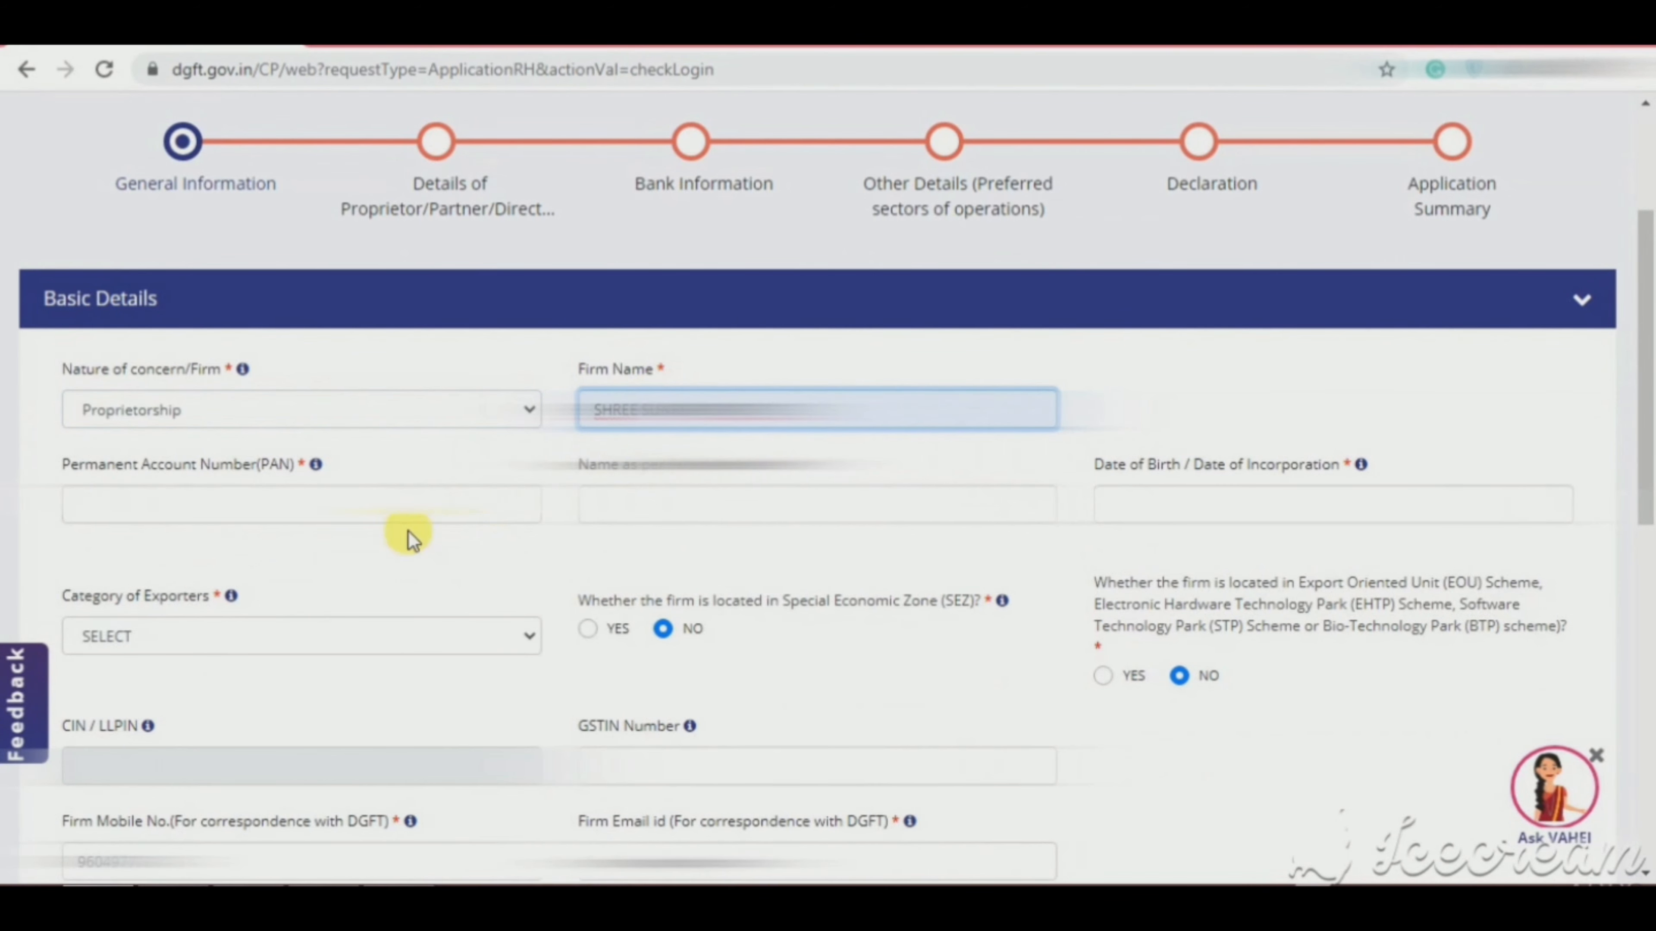
Step: Fill the PAN and Name as per PAN database from saved suggestions
left_click(370, 499)
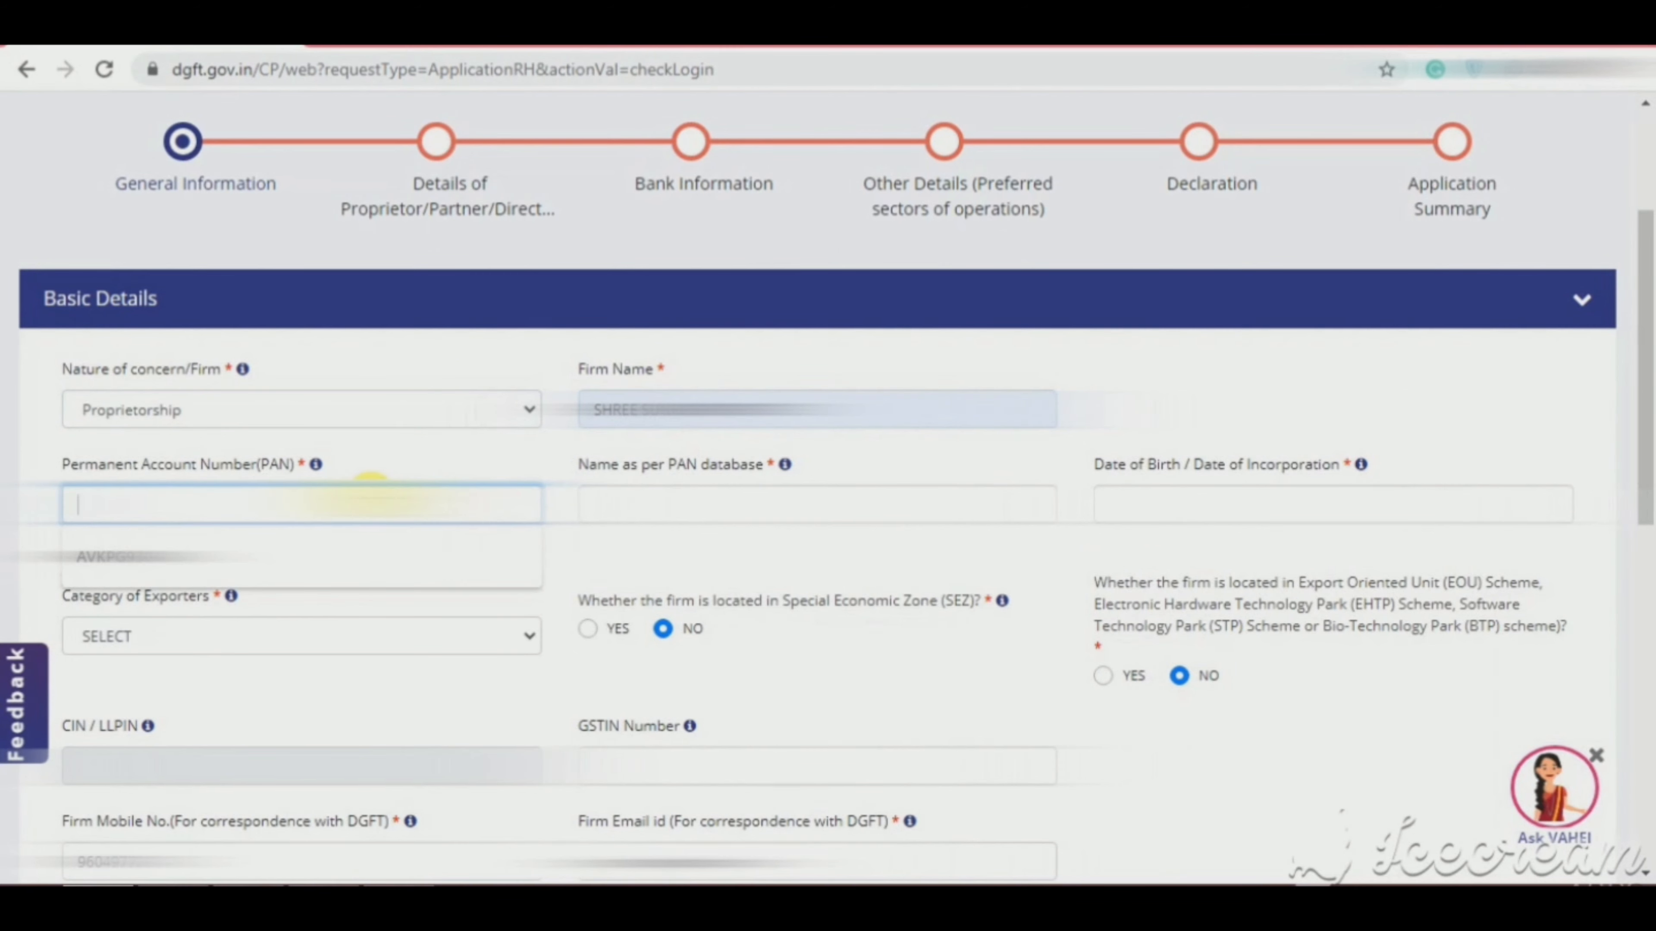
left_click(351, 560)
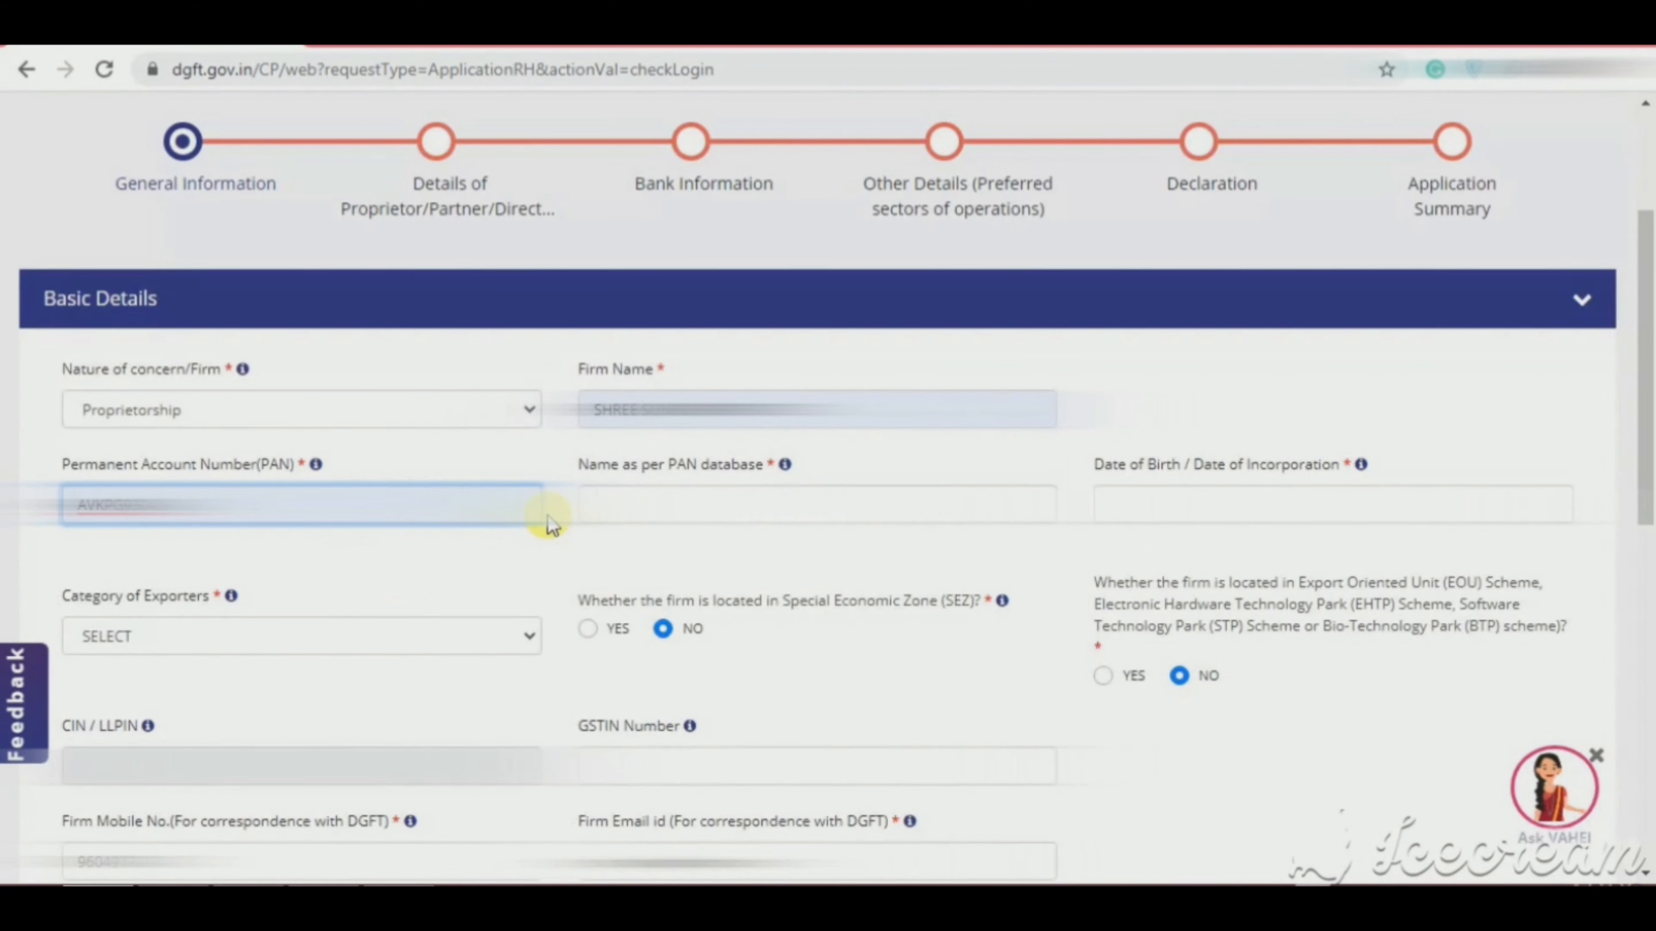
left_click(605, 507)
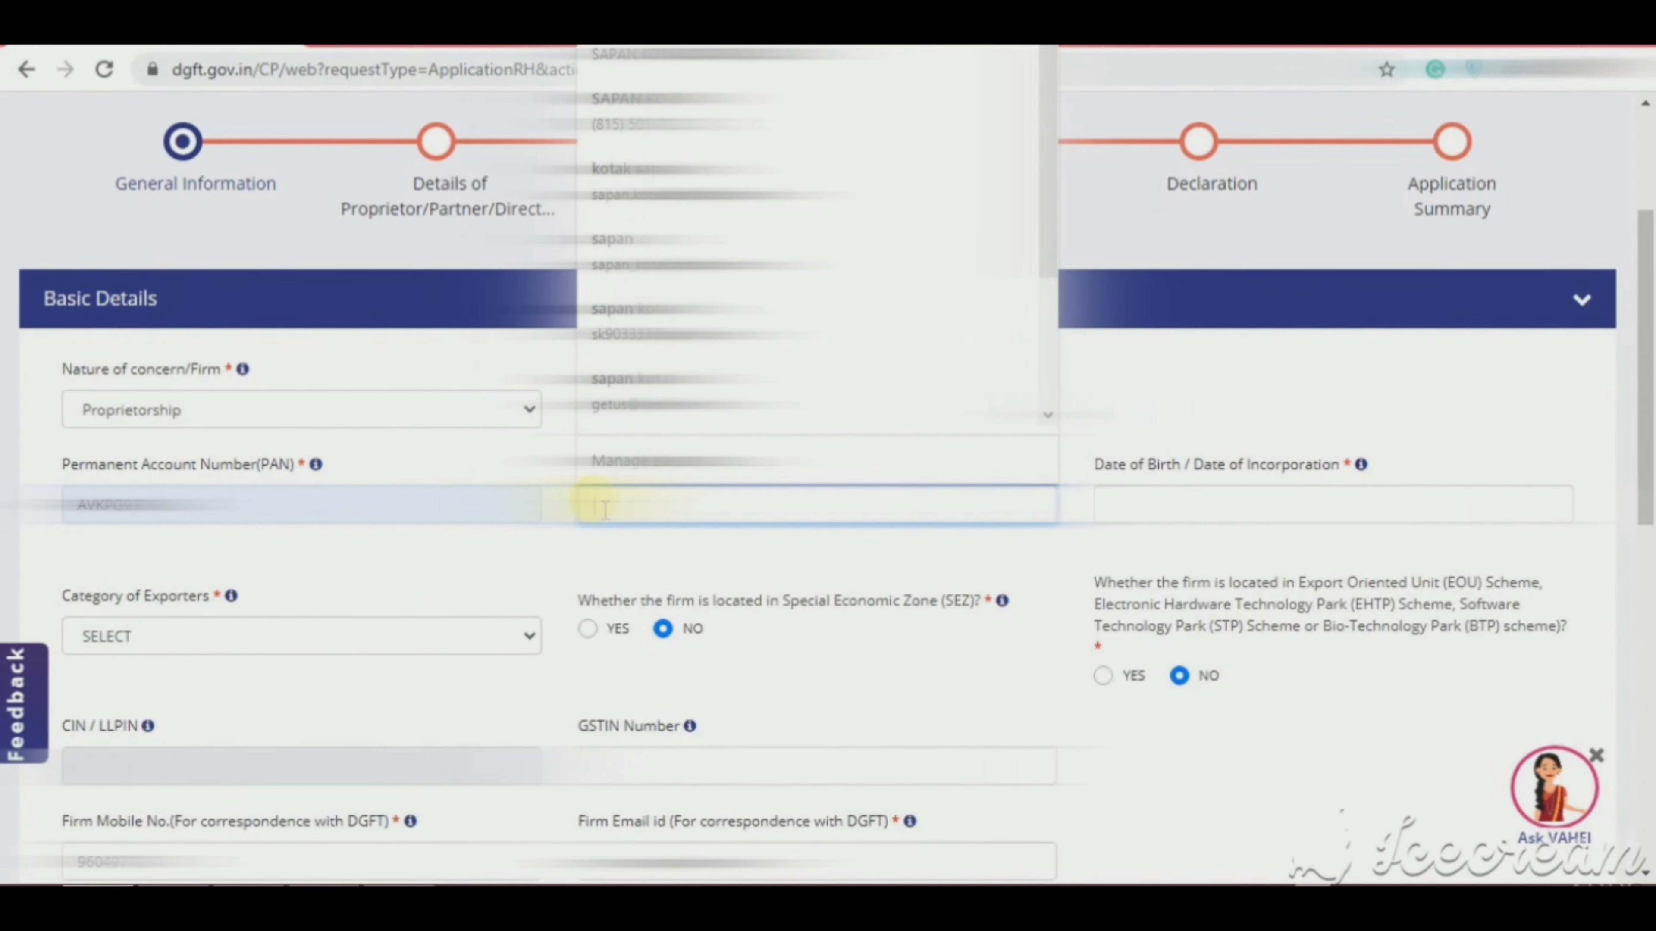
left_click(560, 530)
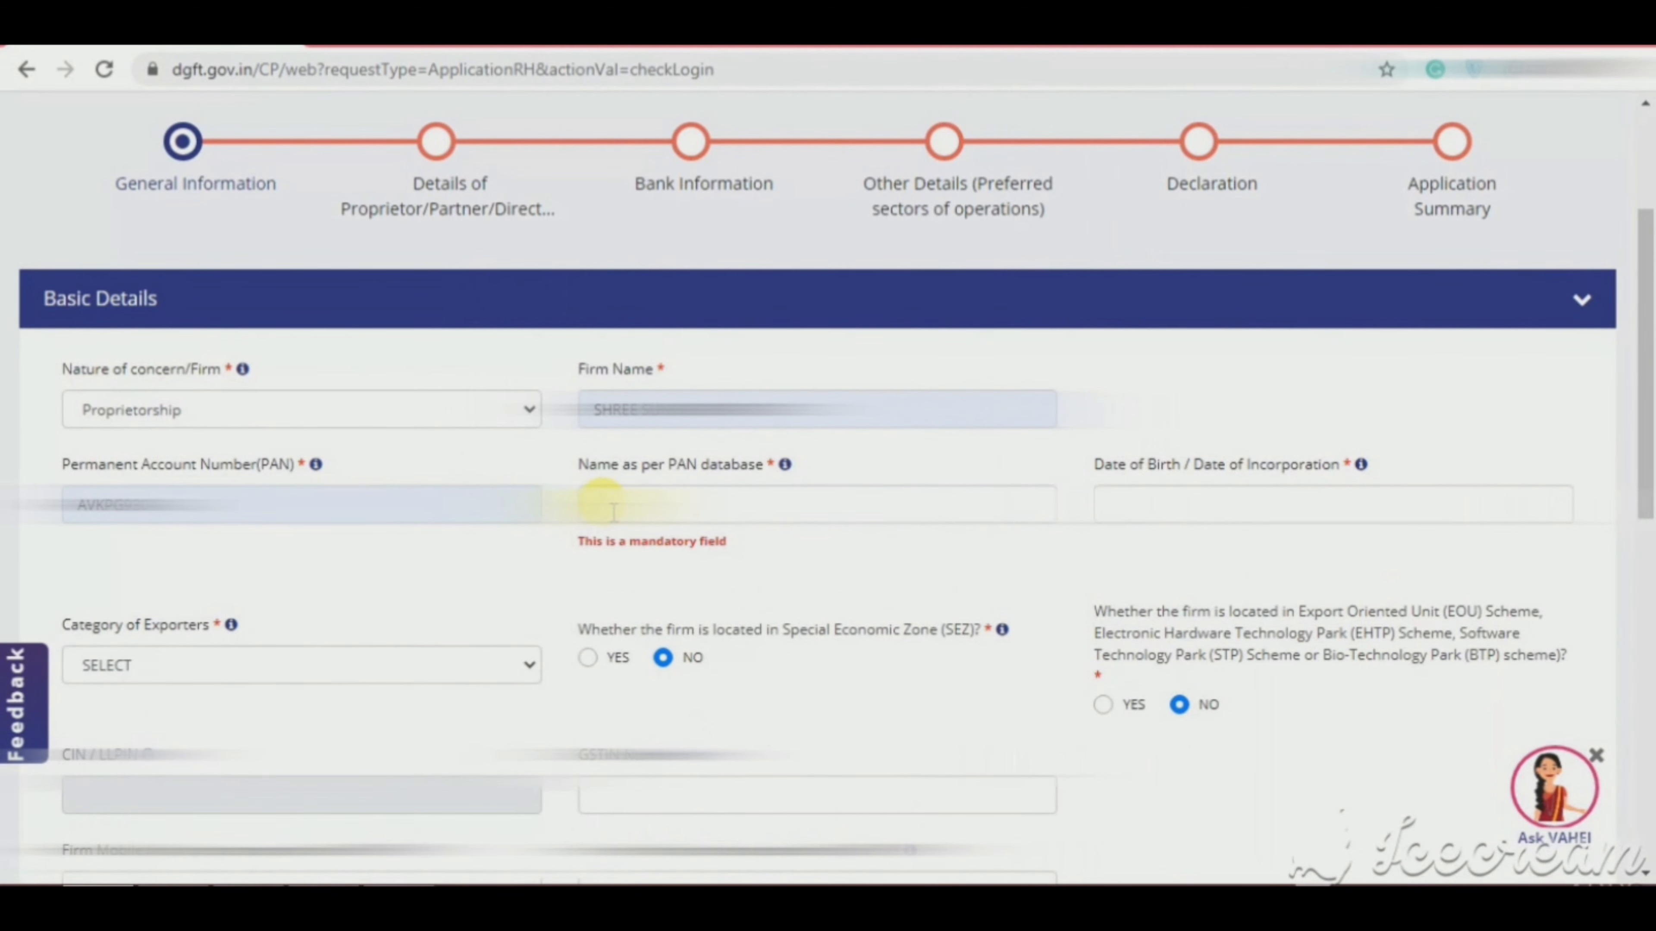
left_click(612, 511)
key("ctrl+v")
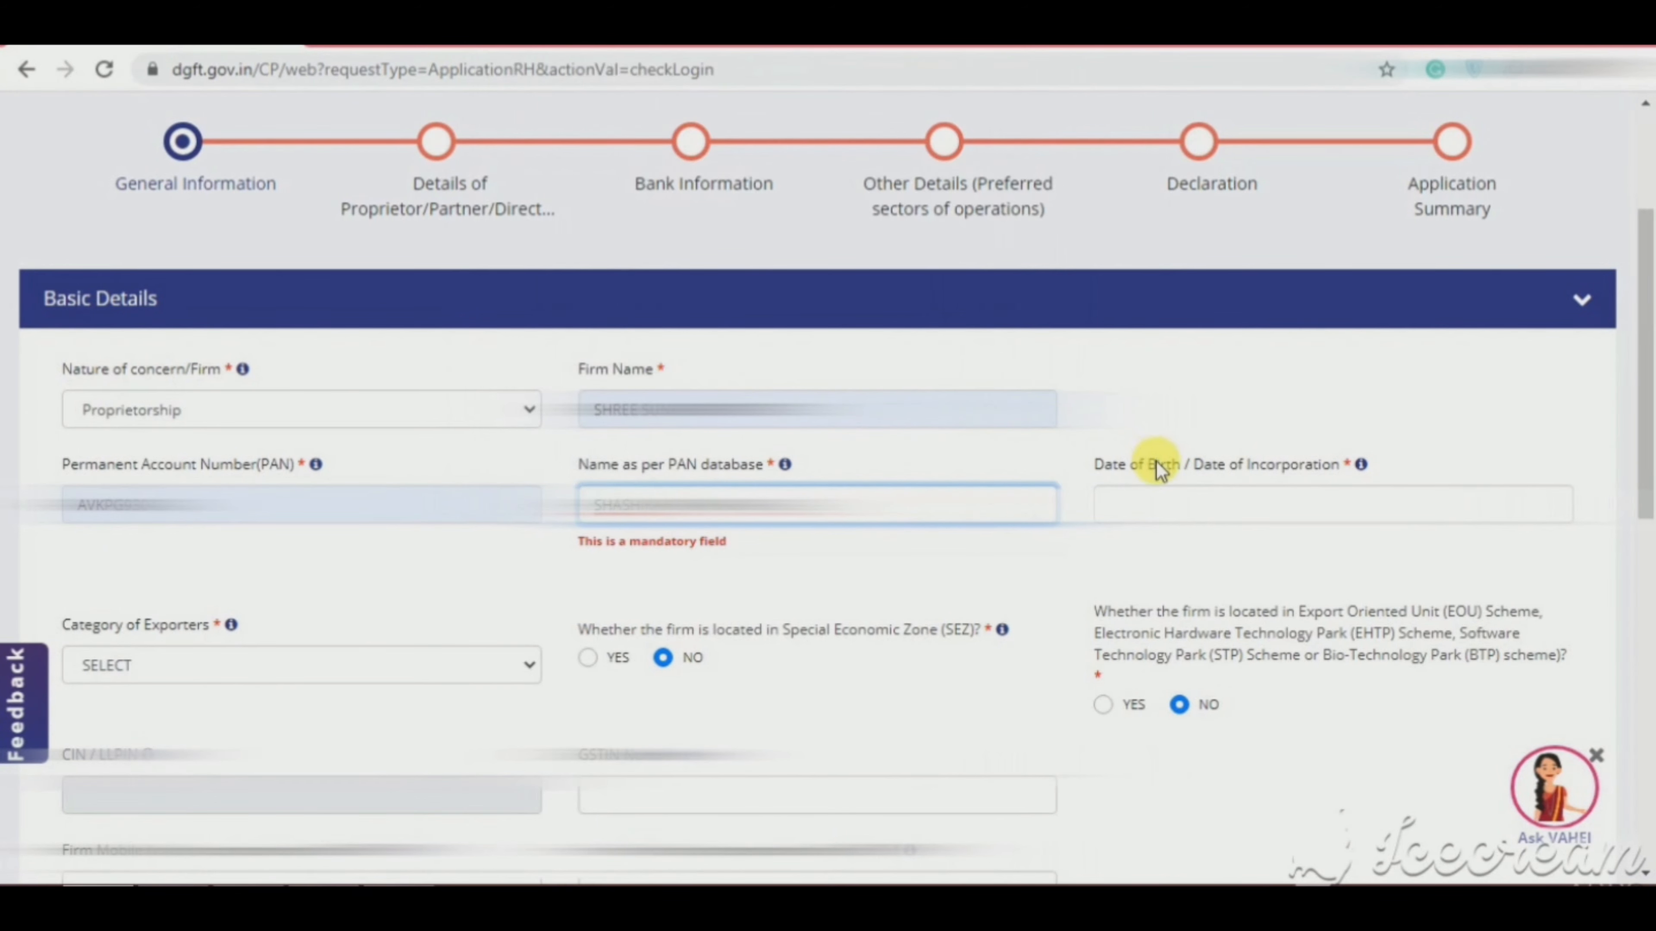
Step: Pick a May 1995 date of birth from the calendar picker
left_click(1166, 507)
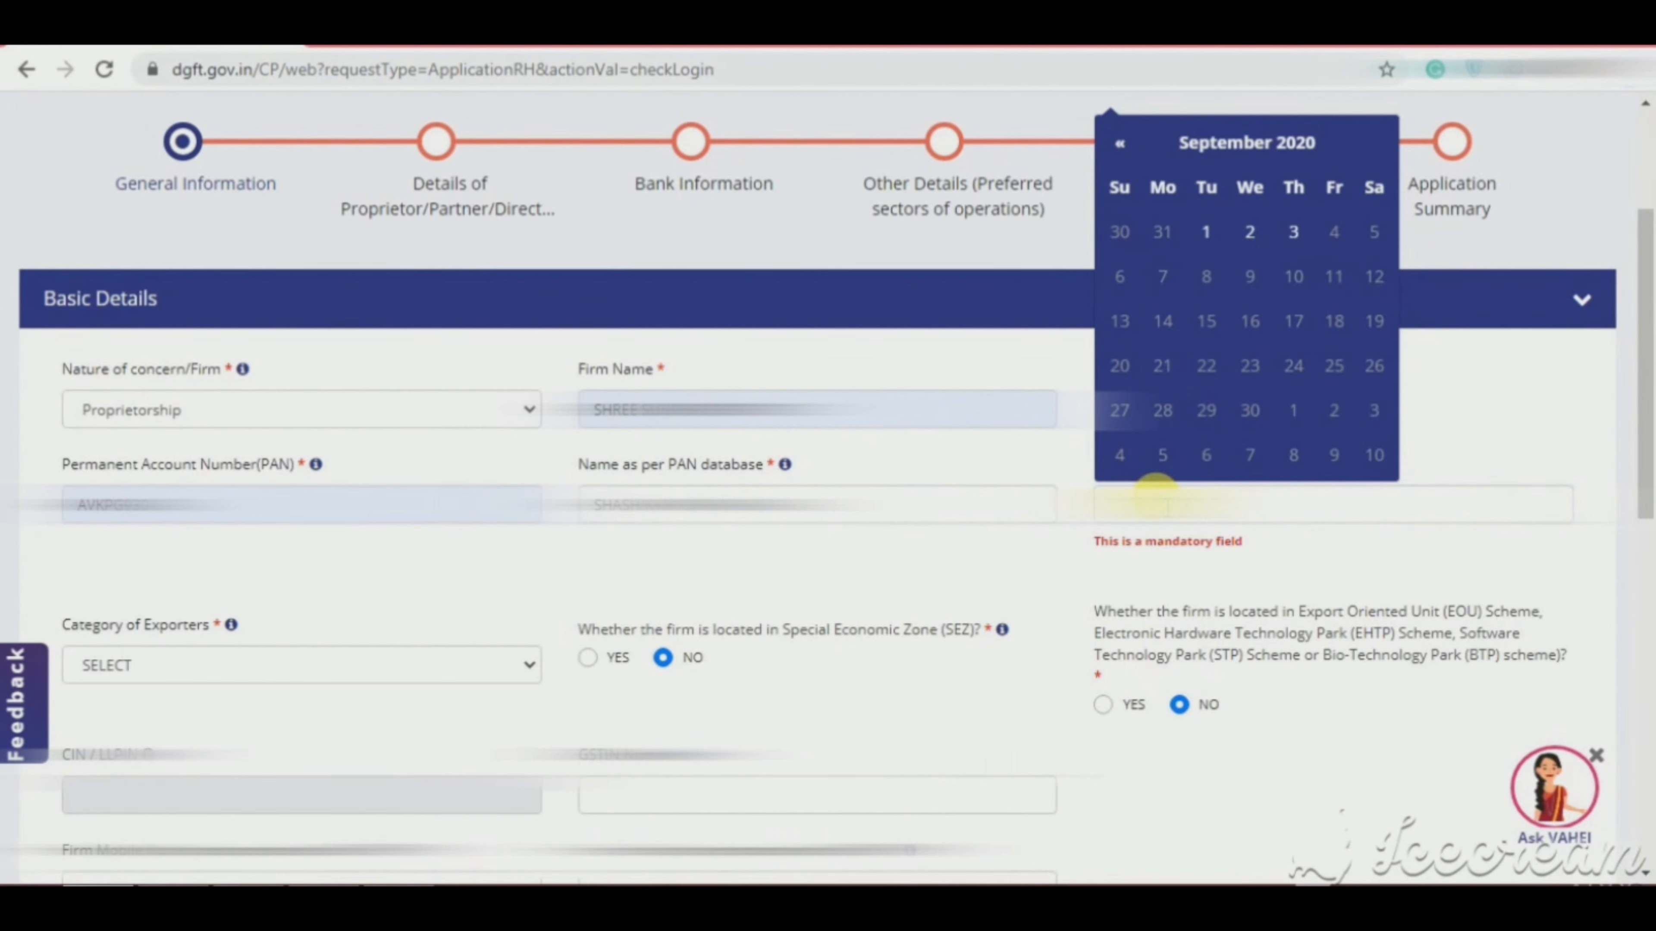
left_click(1228, 155)
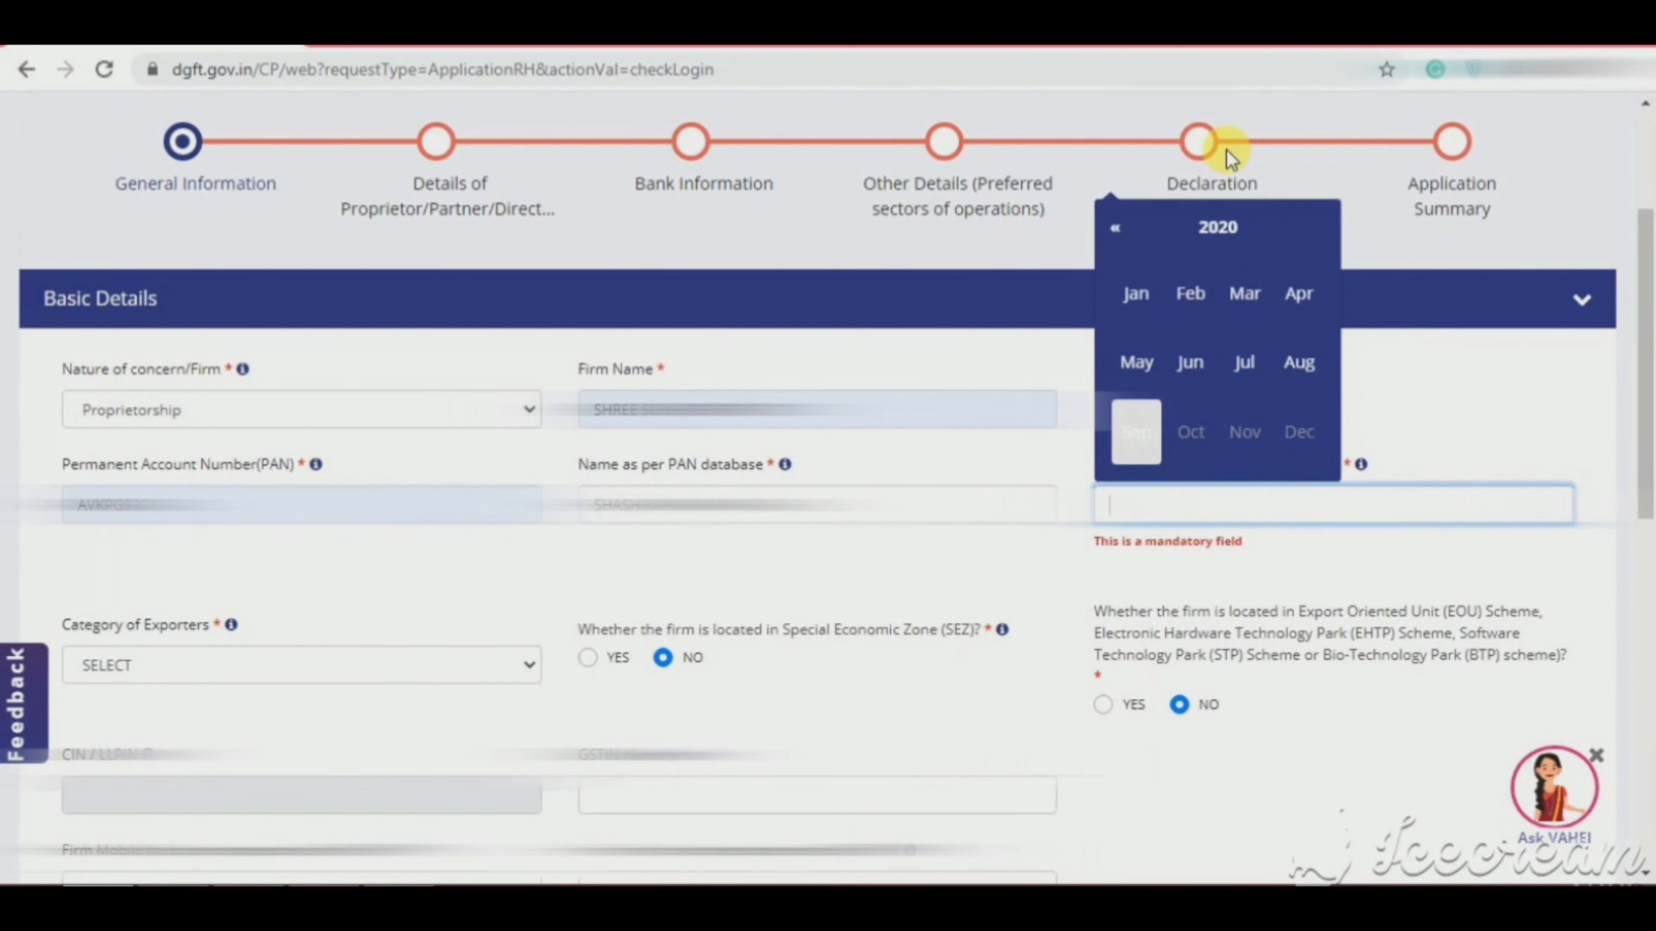
left_click(1221, 242)
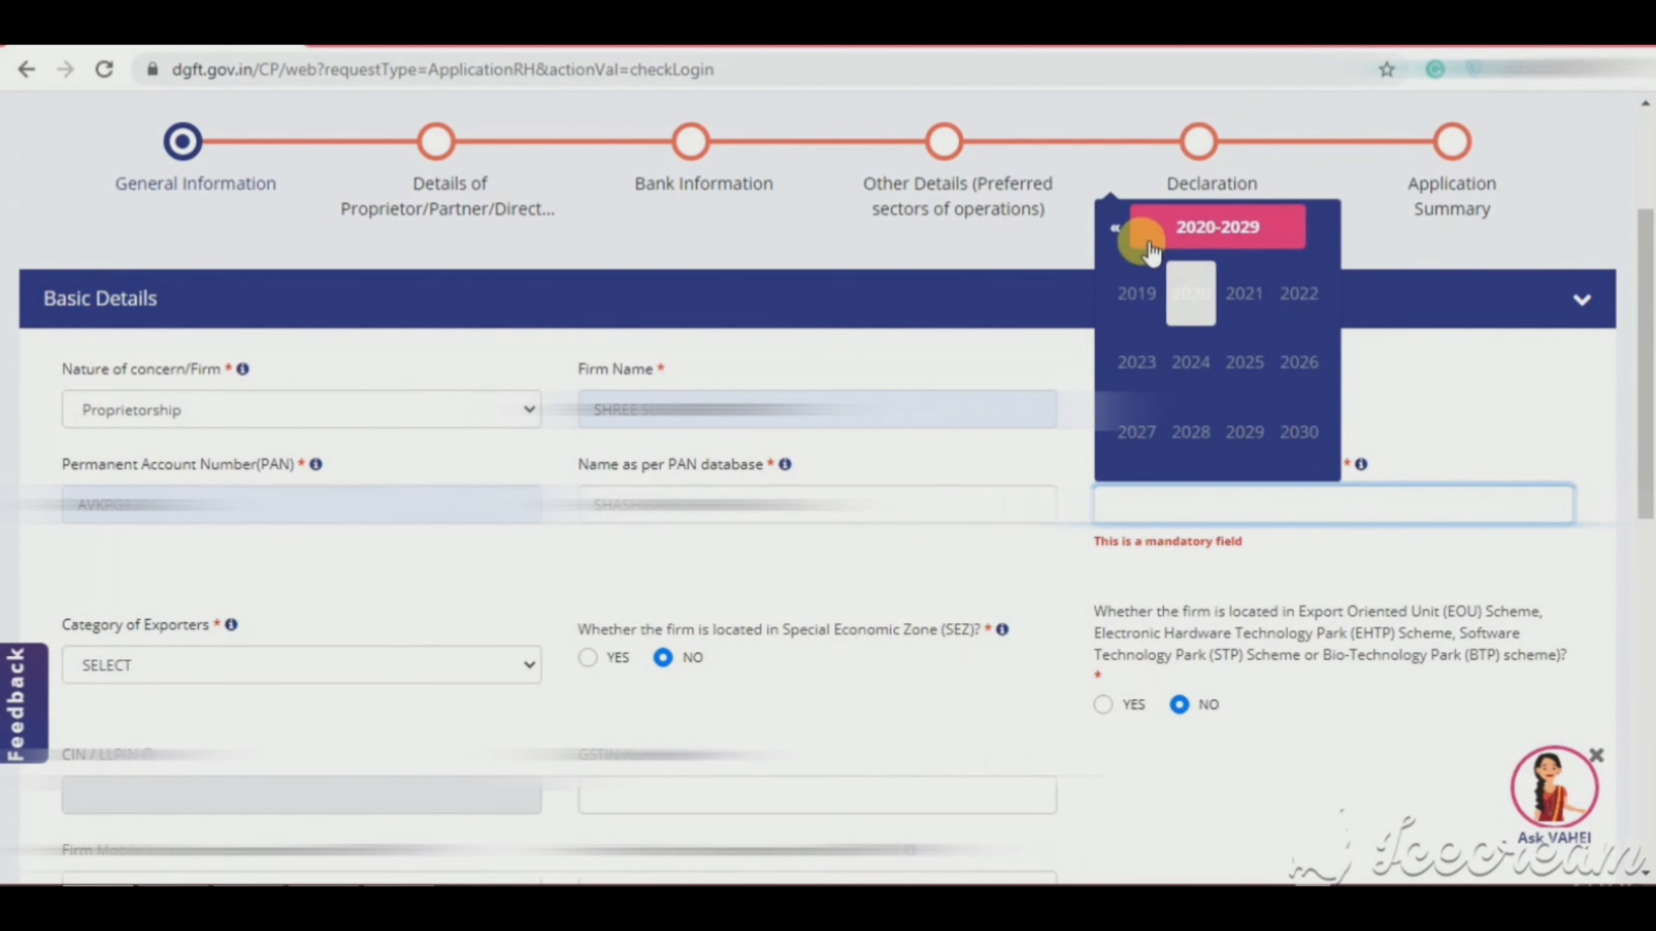
left_click(1116, 229)
left_click(1123, 241)
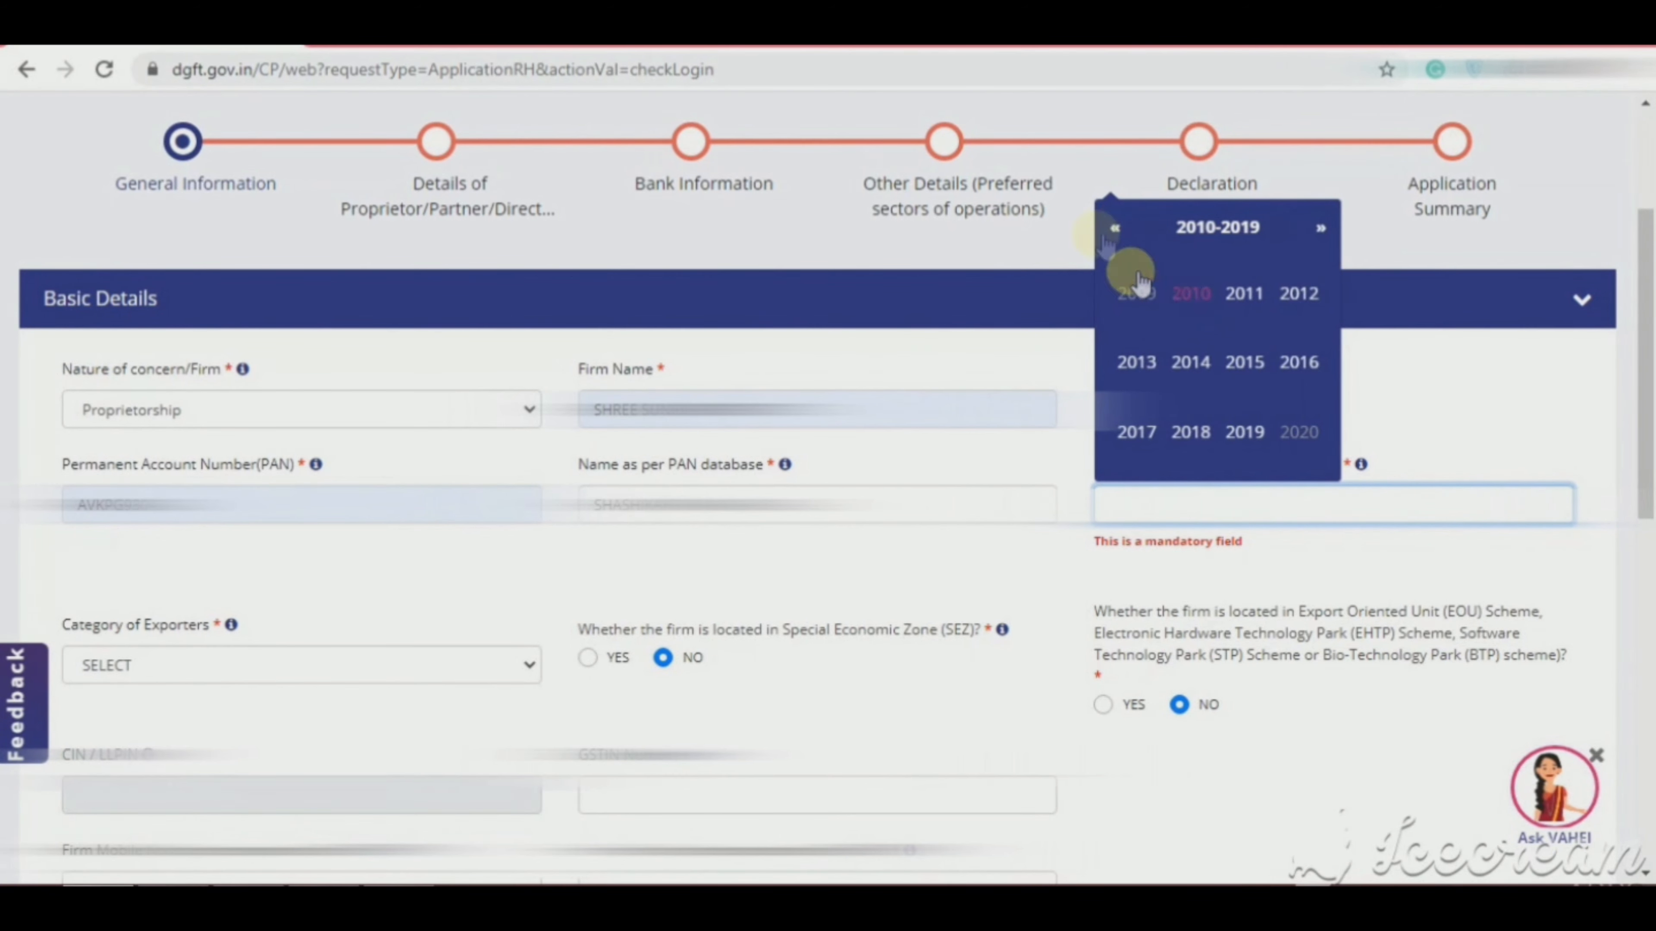
left_click(1122, 241)
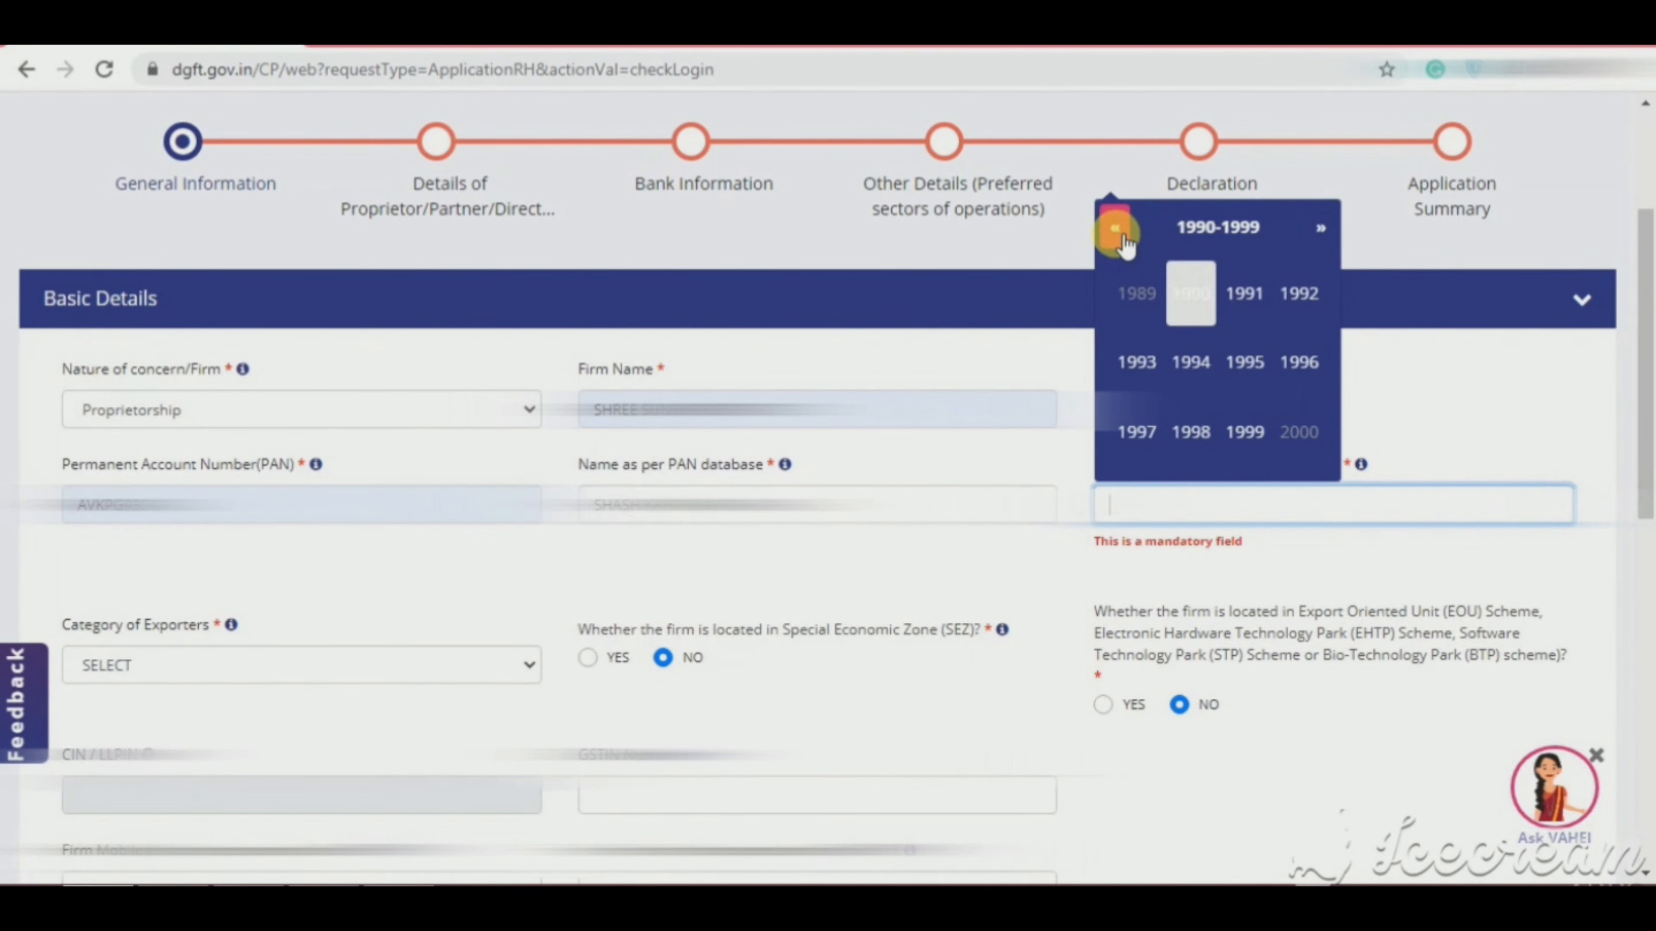
left_click(1238, 358)
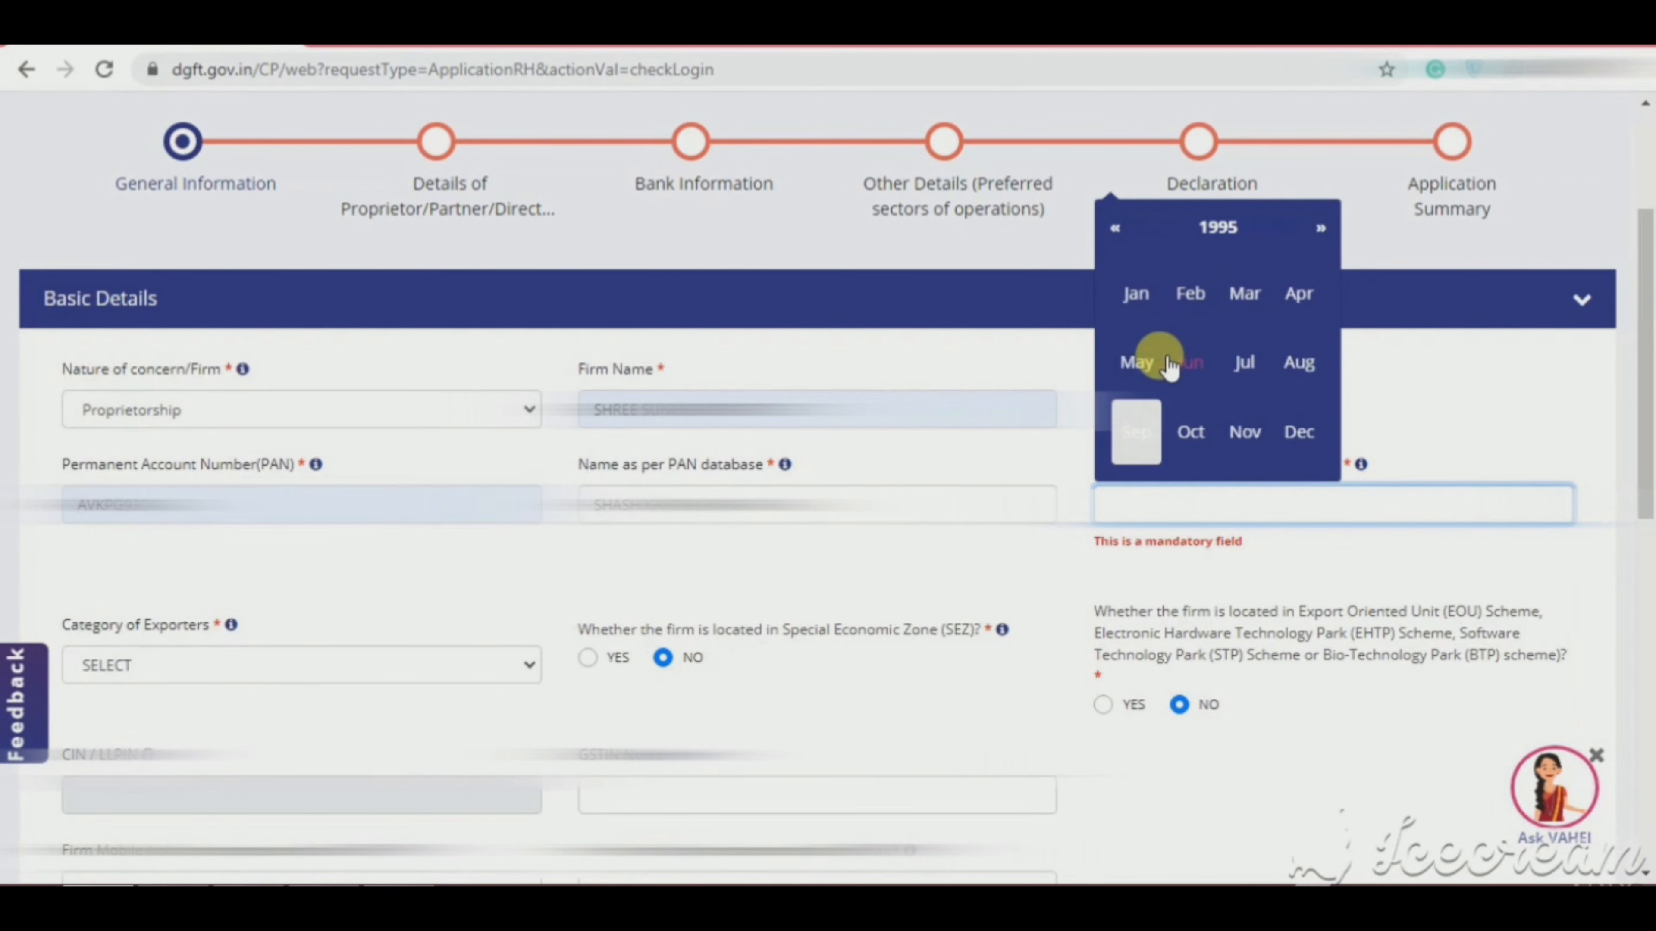
left_click(1147, 361)
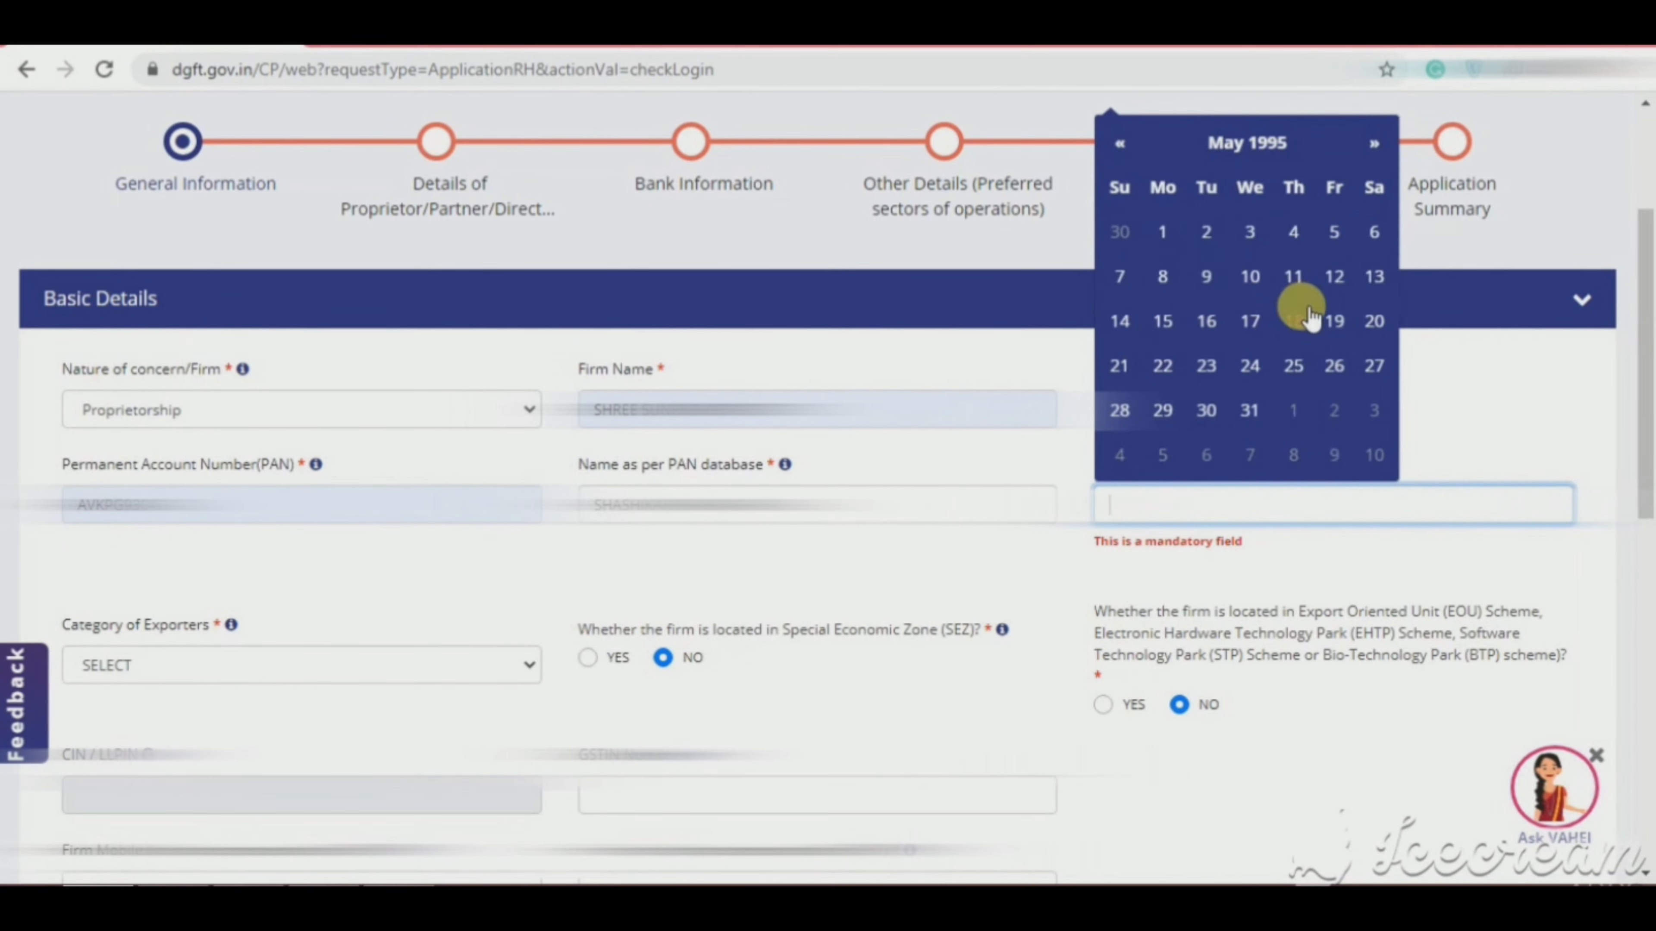
left_click(1372, 319)
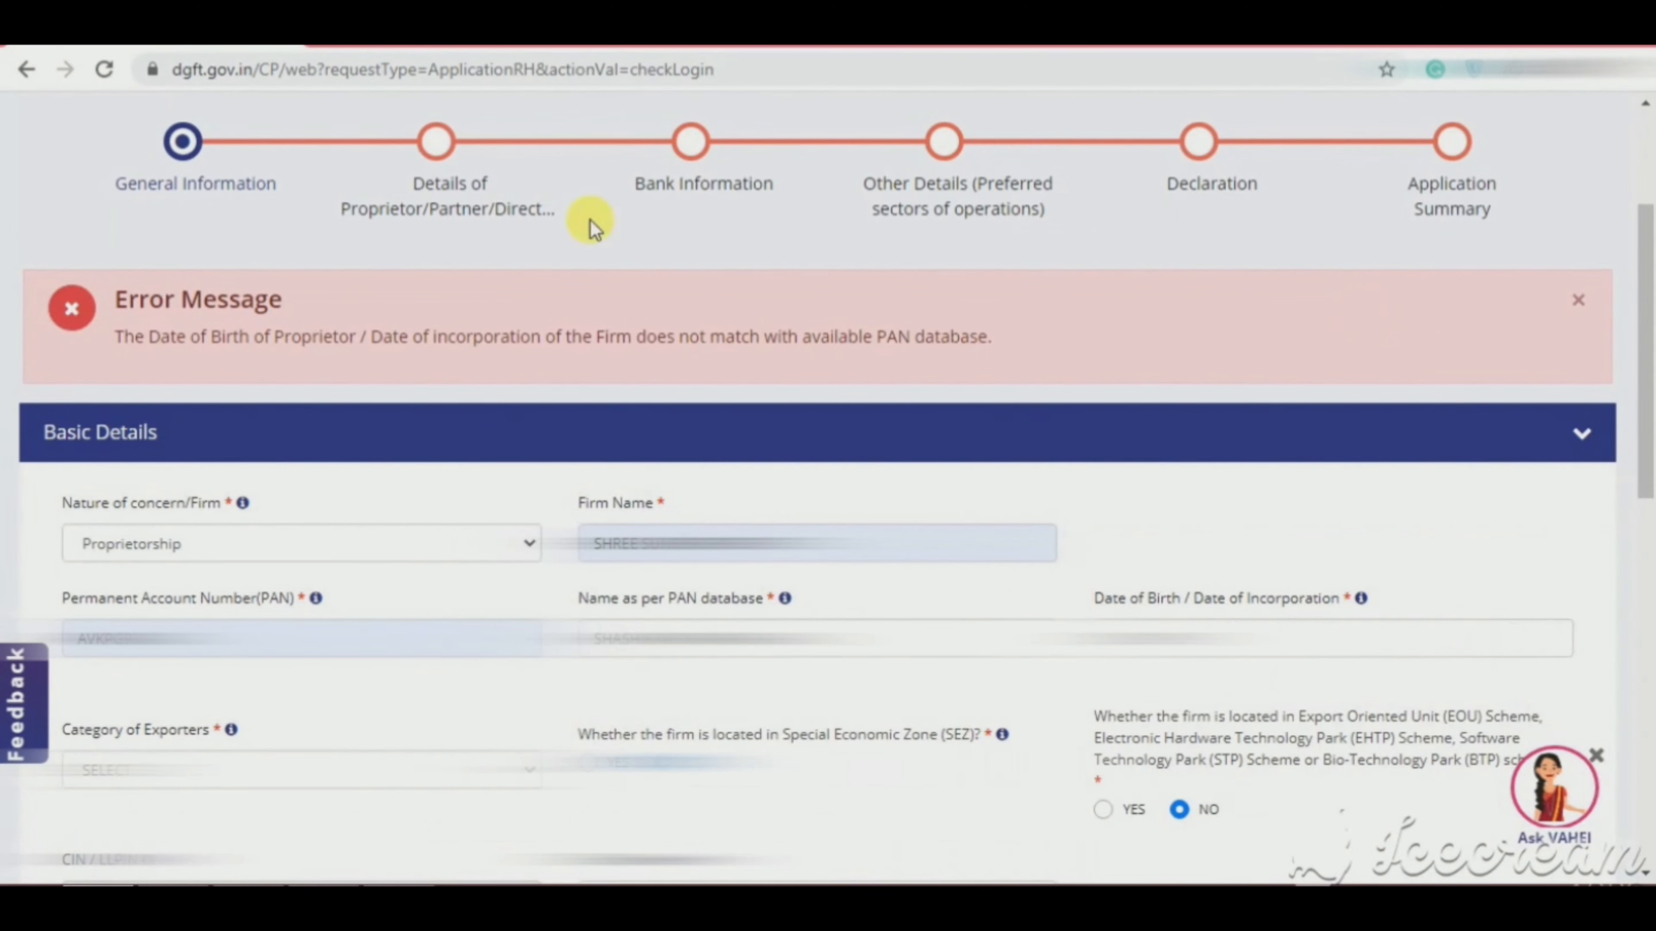
Step: Correct the birth year to 1985 after the mismatch error so the PAN validates
left_click_drag(120, 344, 1045, 370)
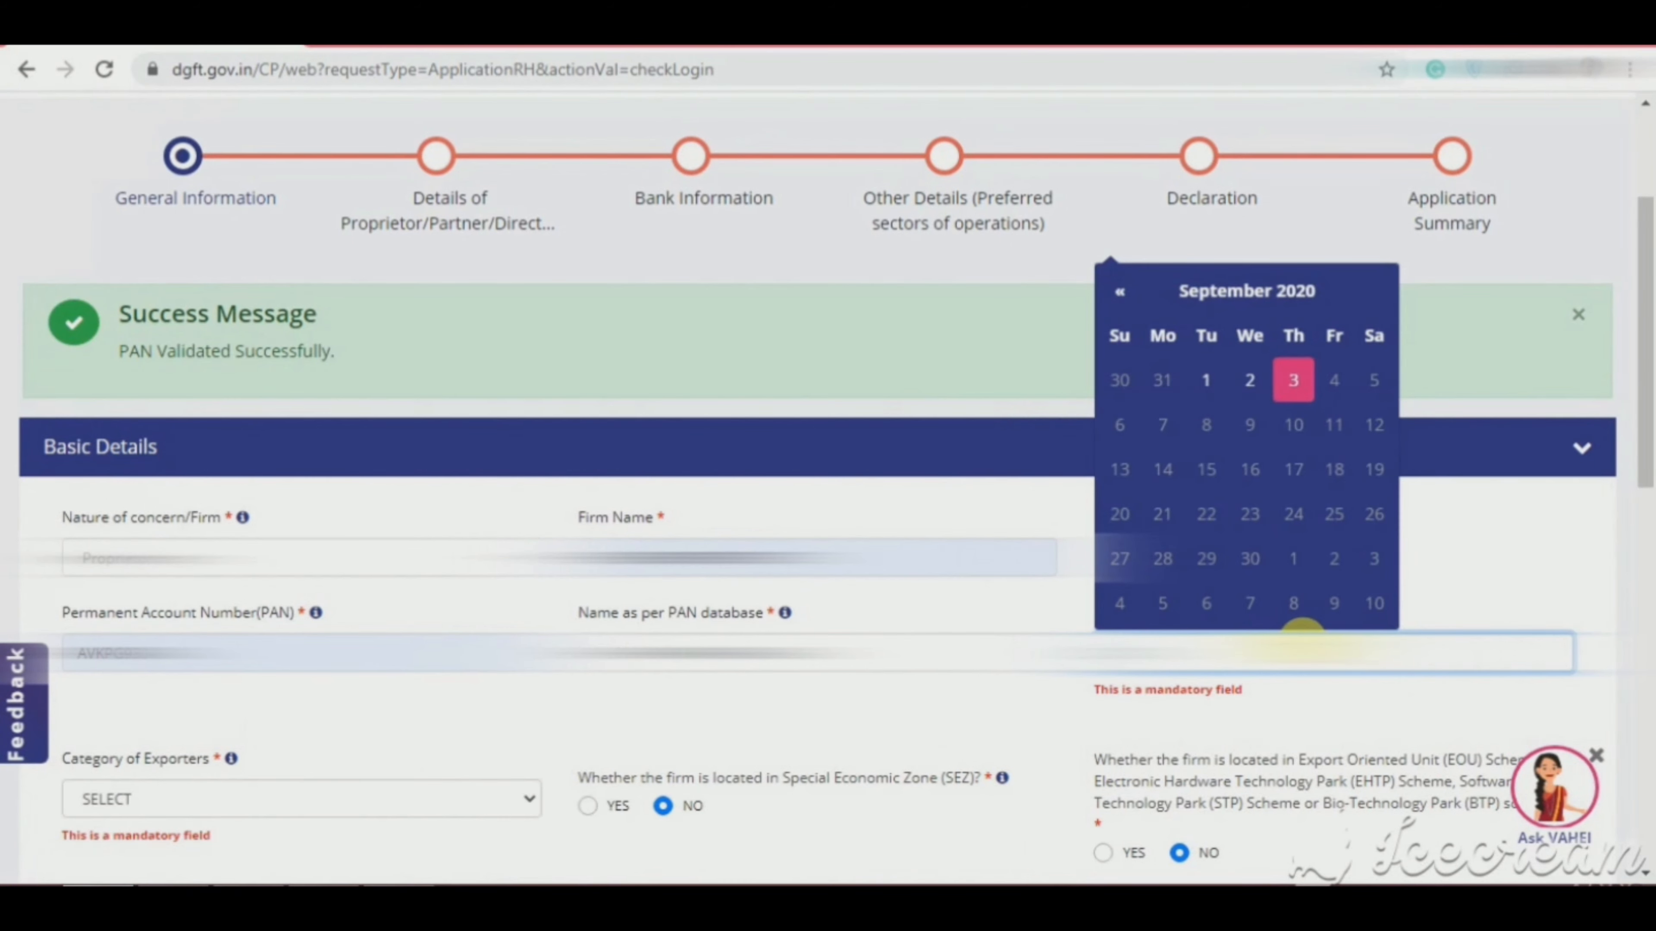
type("1985")
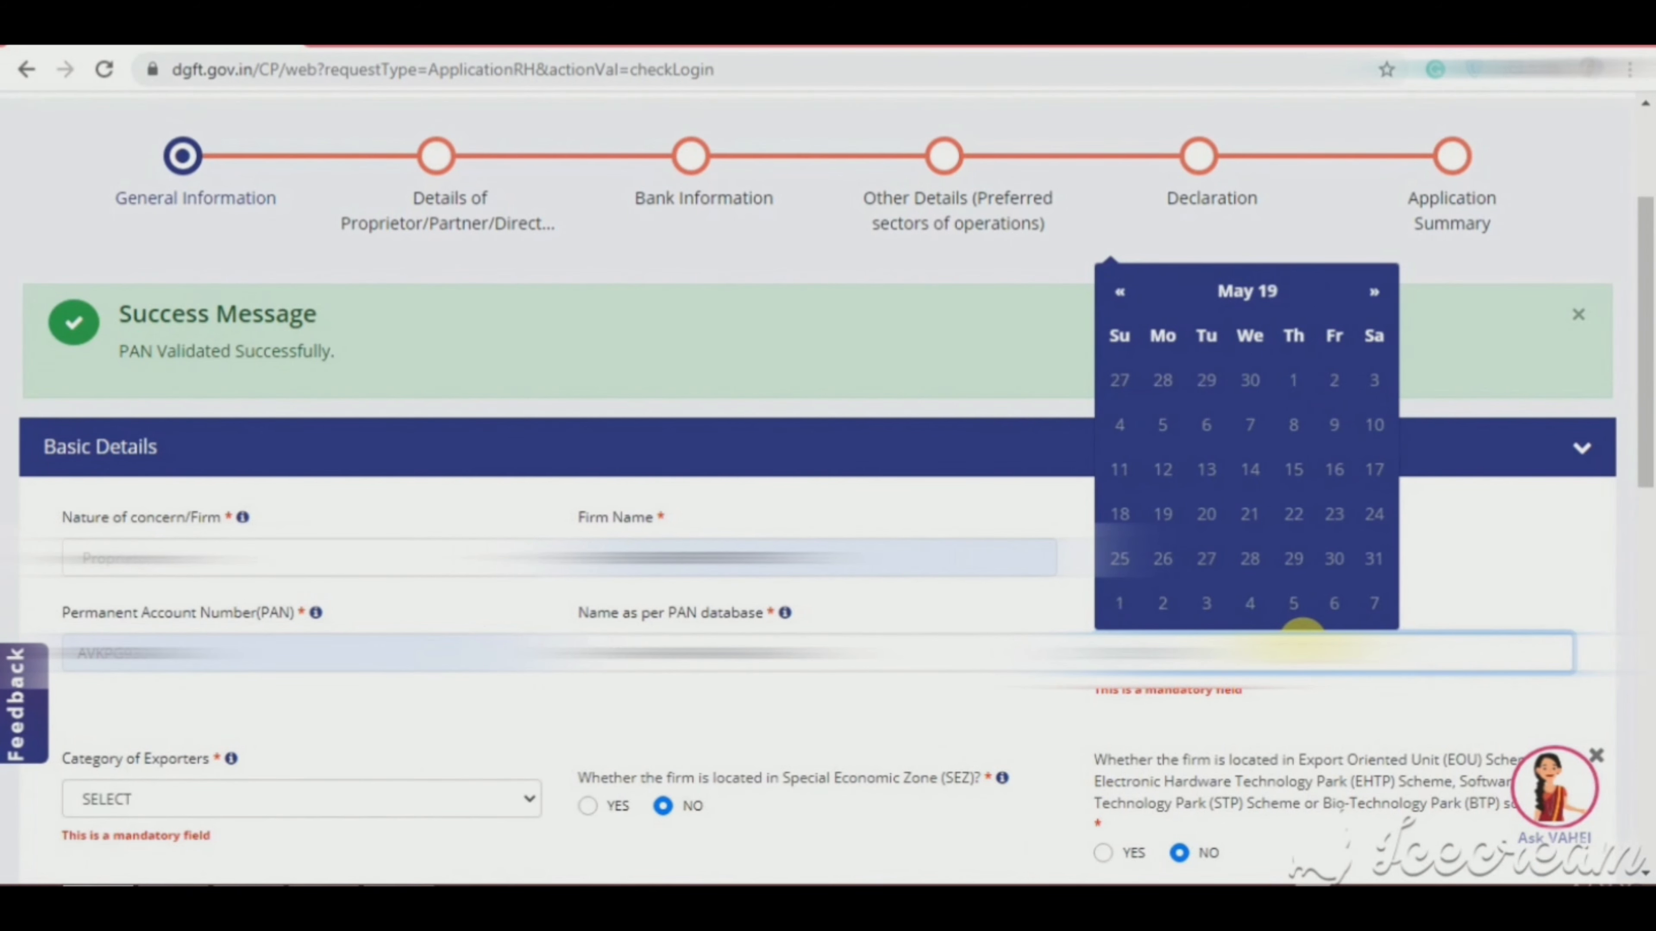
key("Tab")
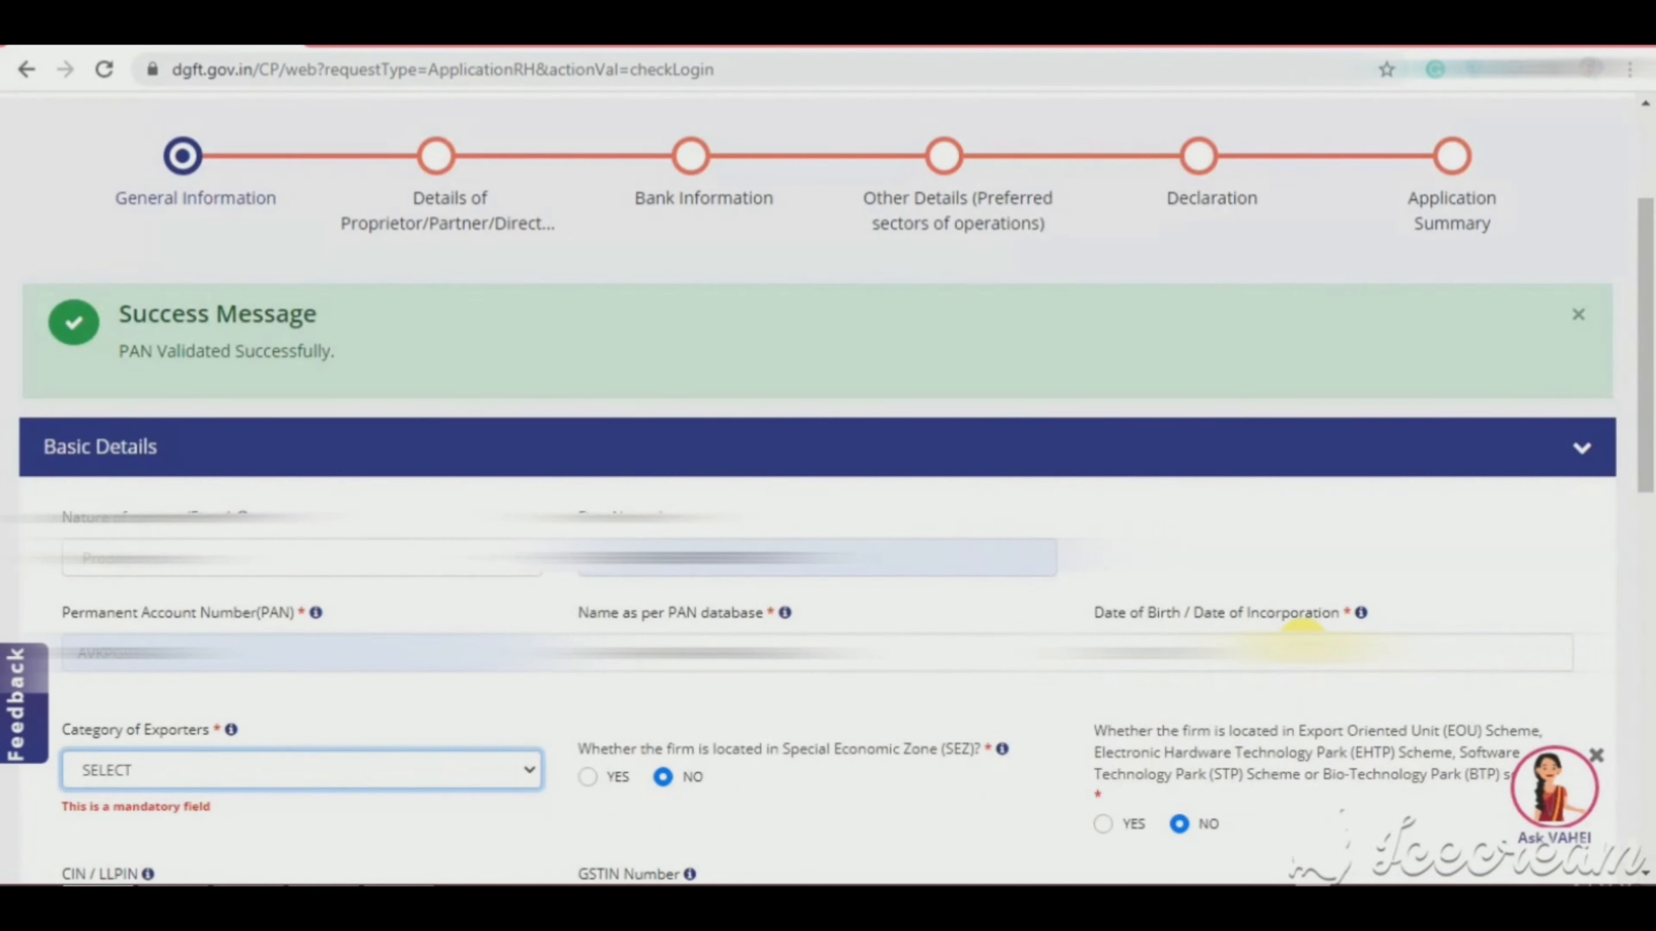
left_click_drag(135, 343, 71, 356)
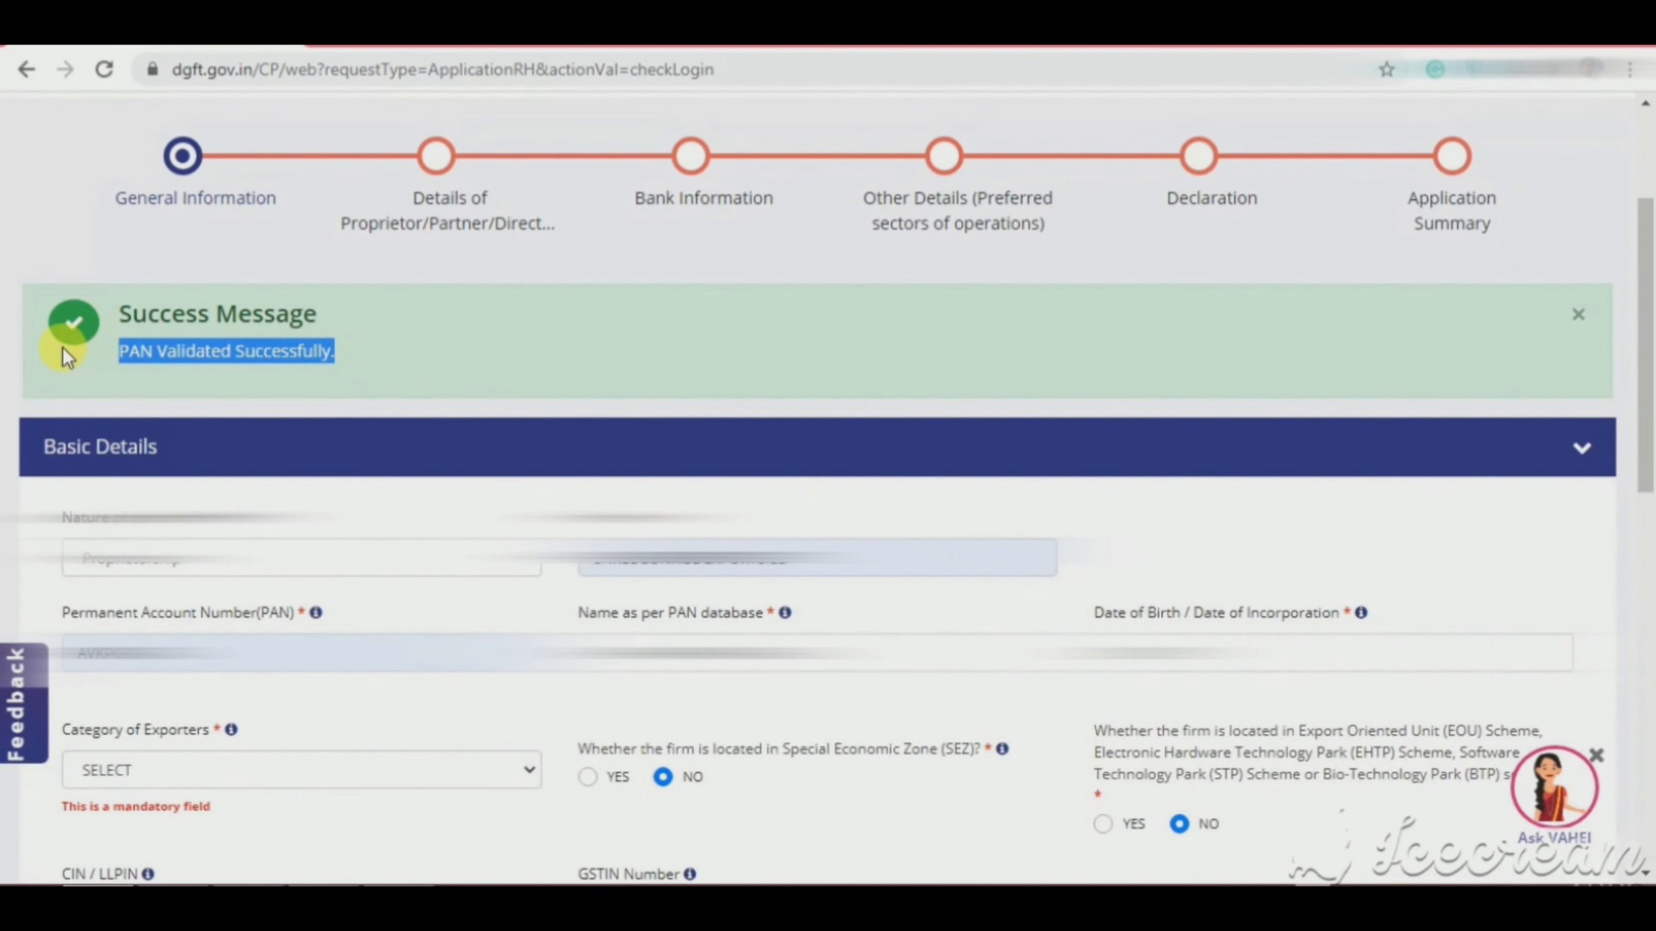
left_click_drag(1650, 366, 1652, 490)
Step: Set Category of Exporters to Merchant Exporter and leave the SEZ answer as NO
left_click(398, 412)
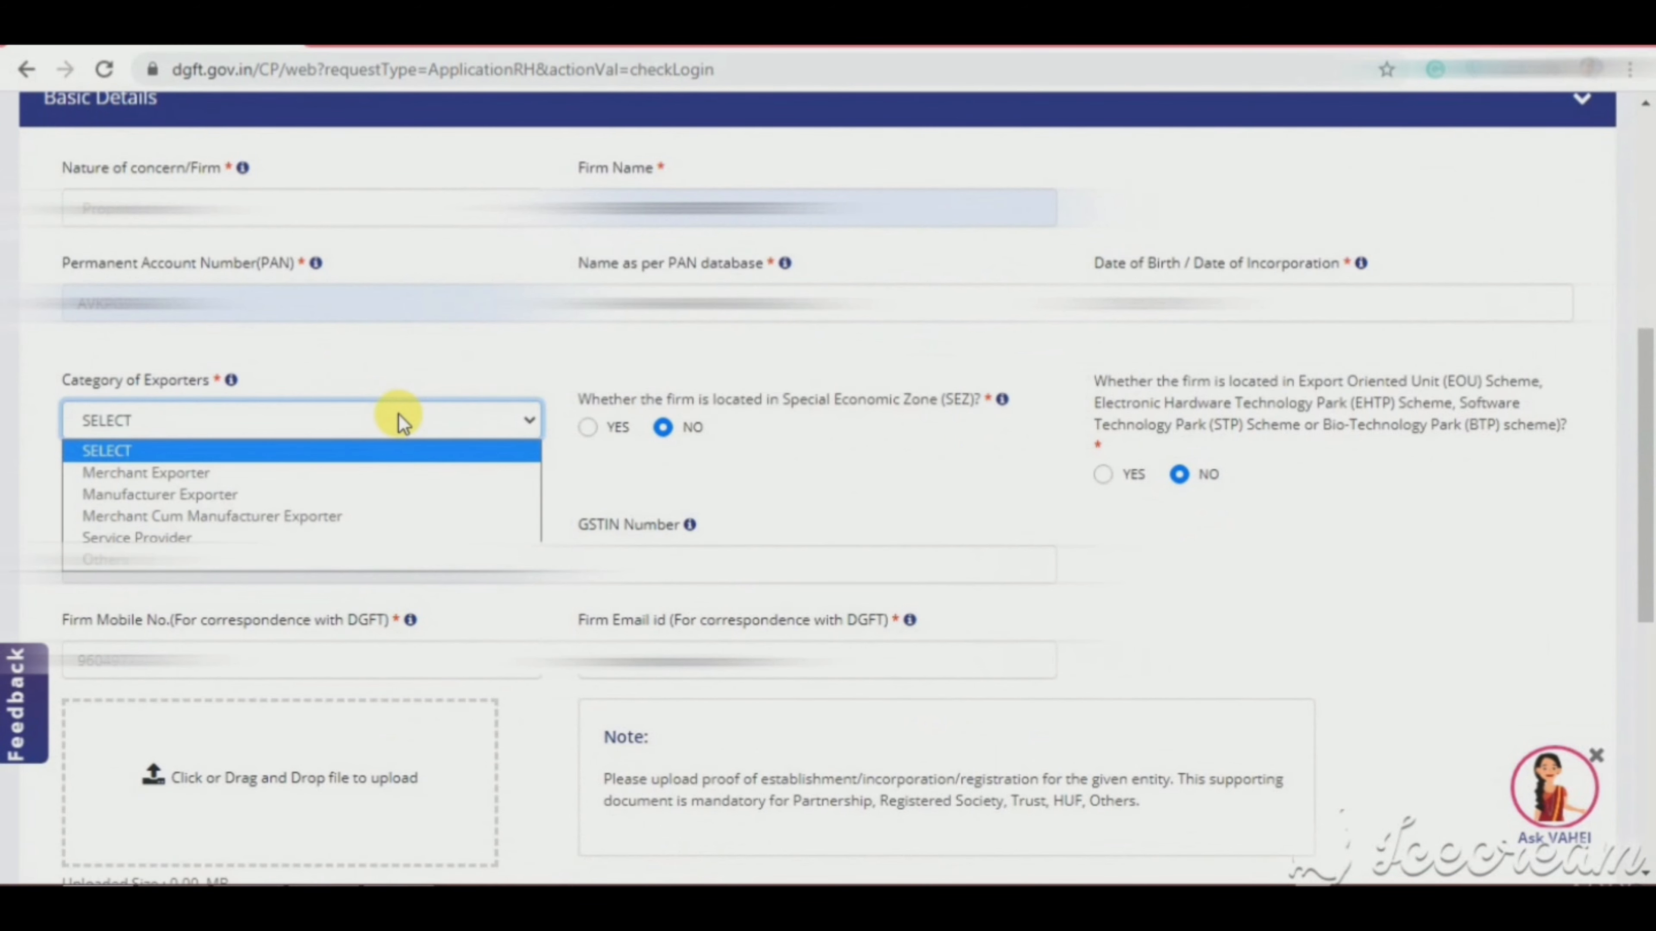
left_click(394, 475)
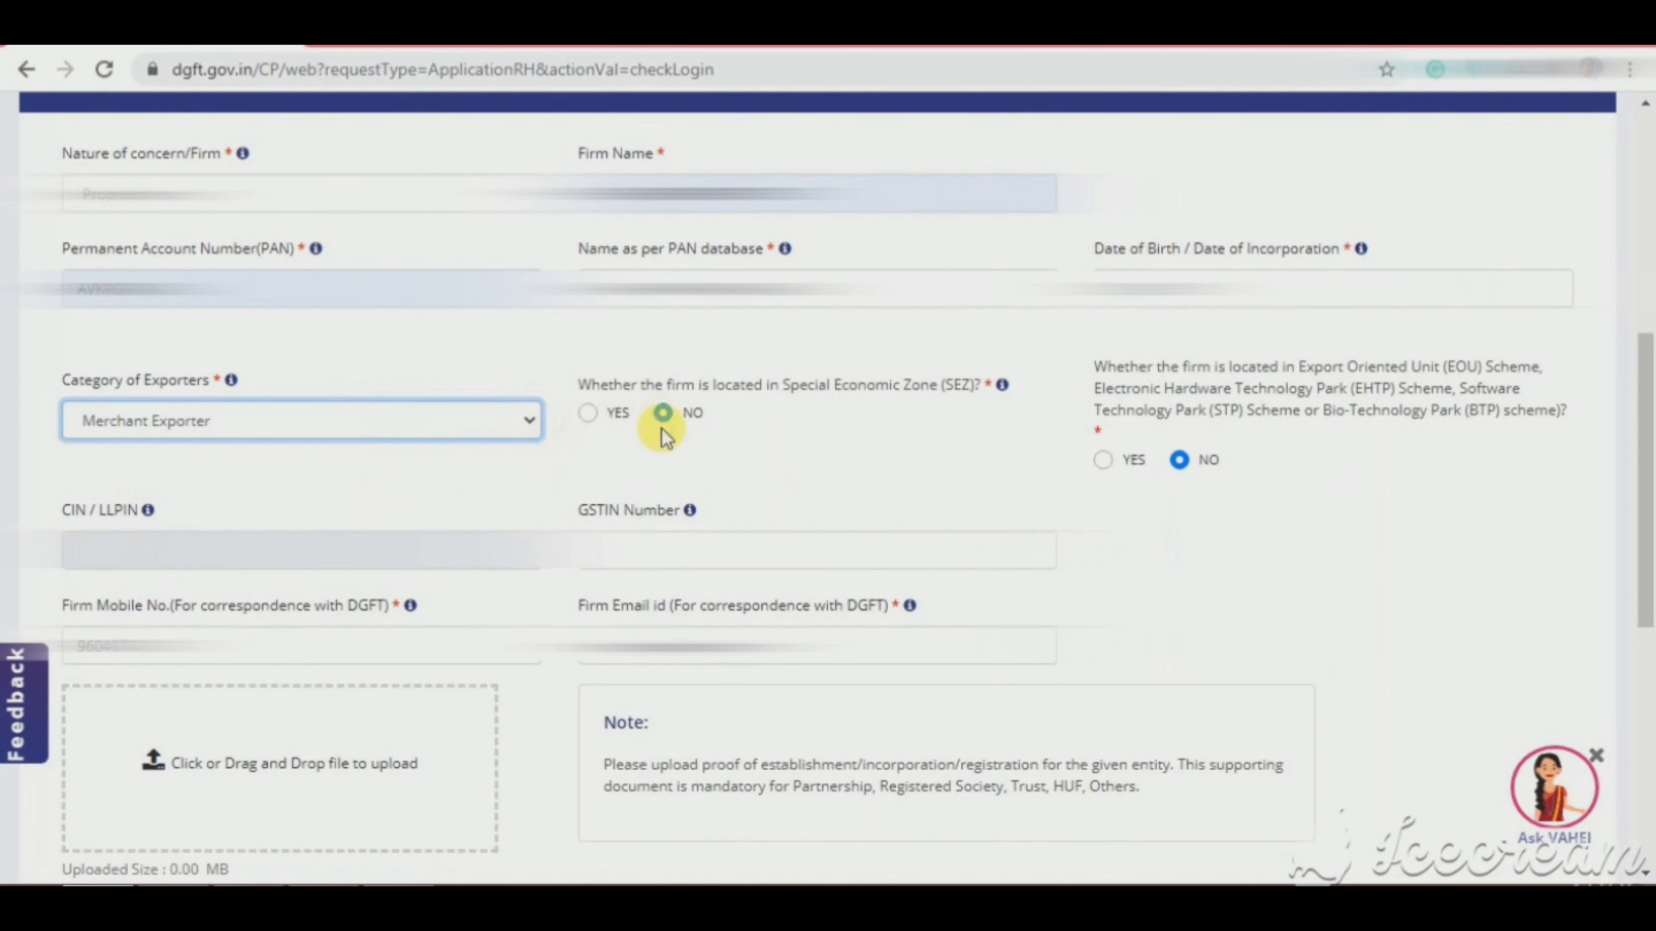
left_click(663, 414)
left_click(588, 414)
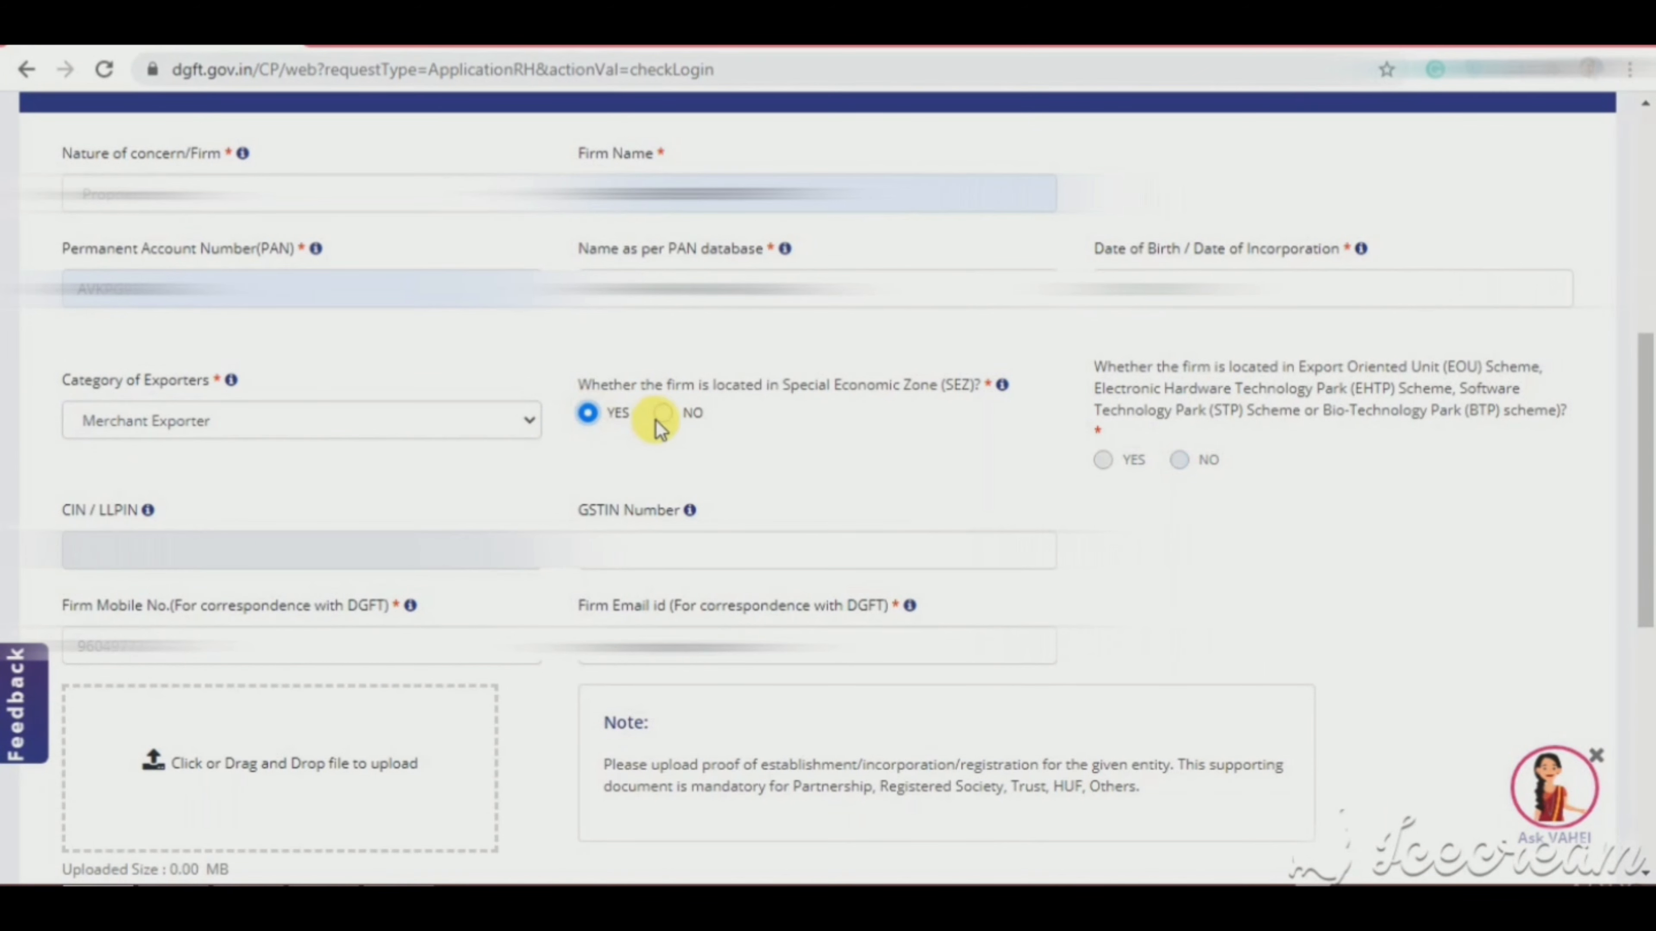
left_click(664, 415)
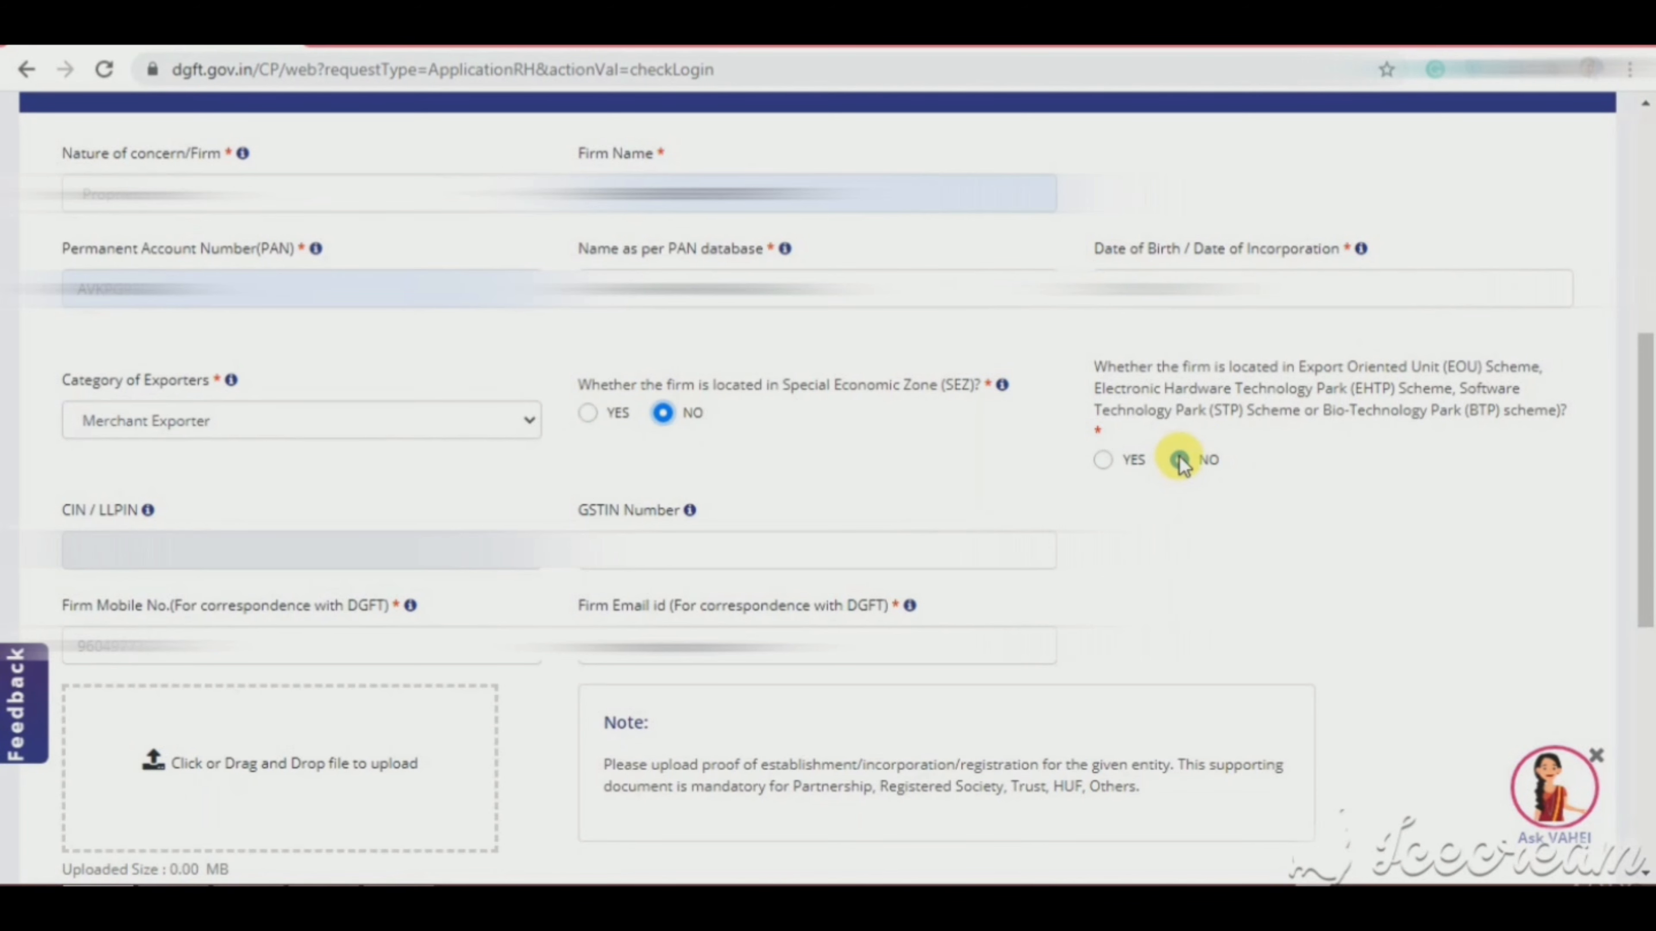
Step: Paste the firm's GSTIN Number and start entering the firm mobile number
left_click(1020, 548)
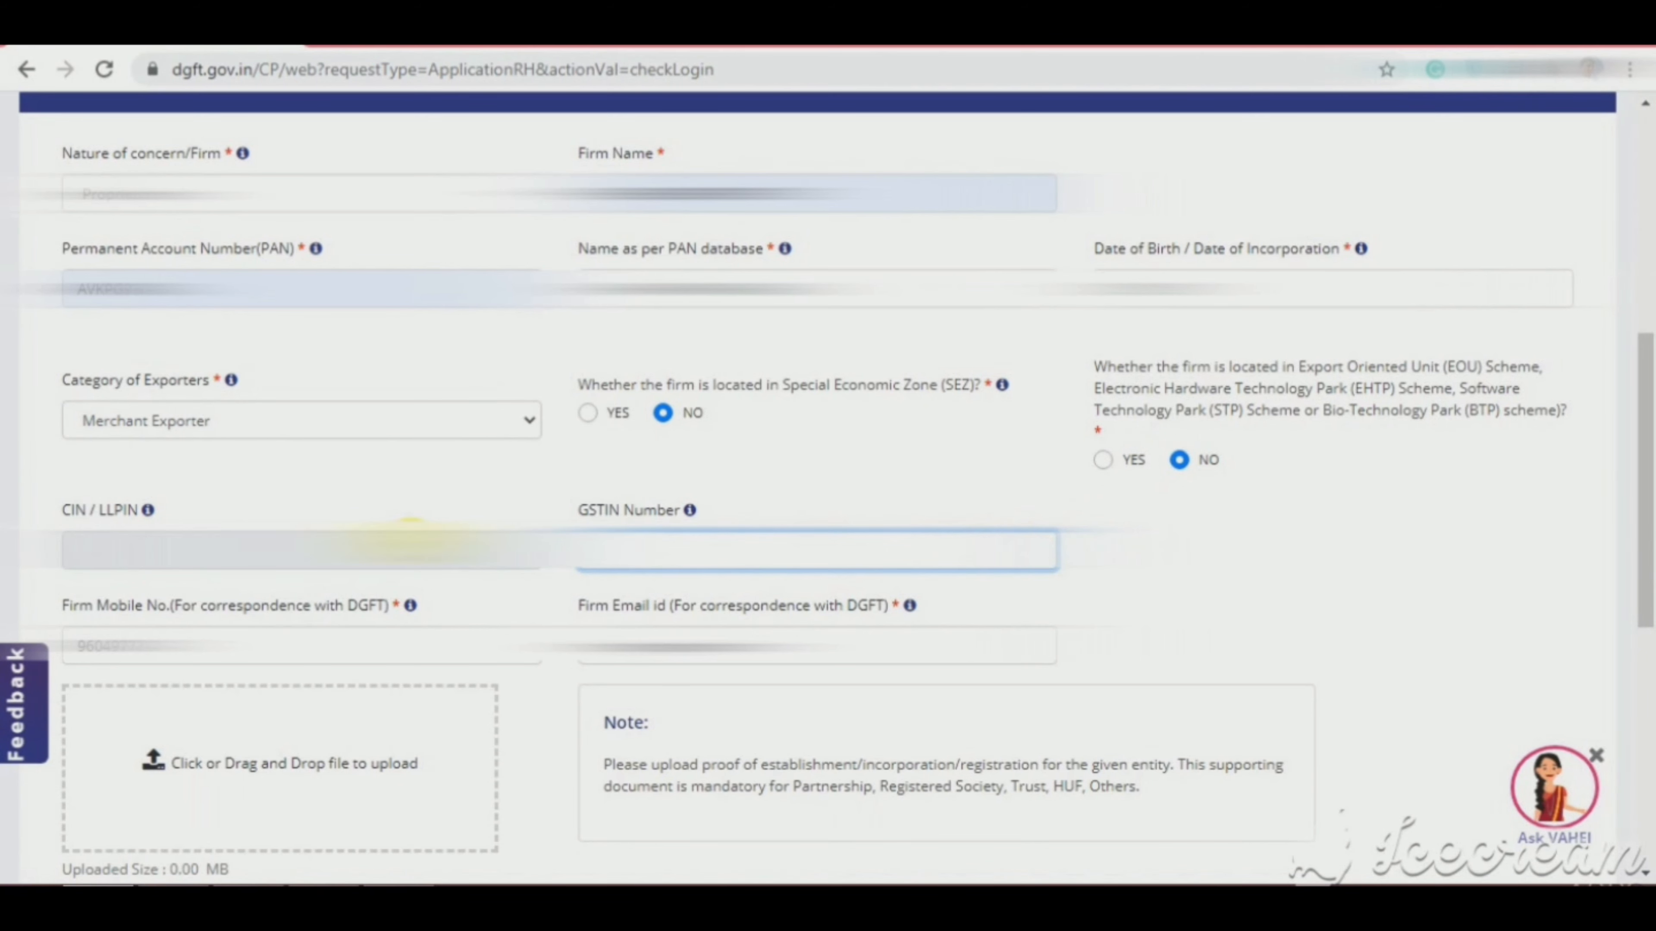
key("ctrl+v")
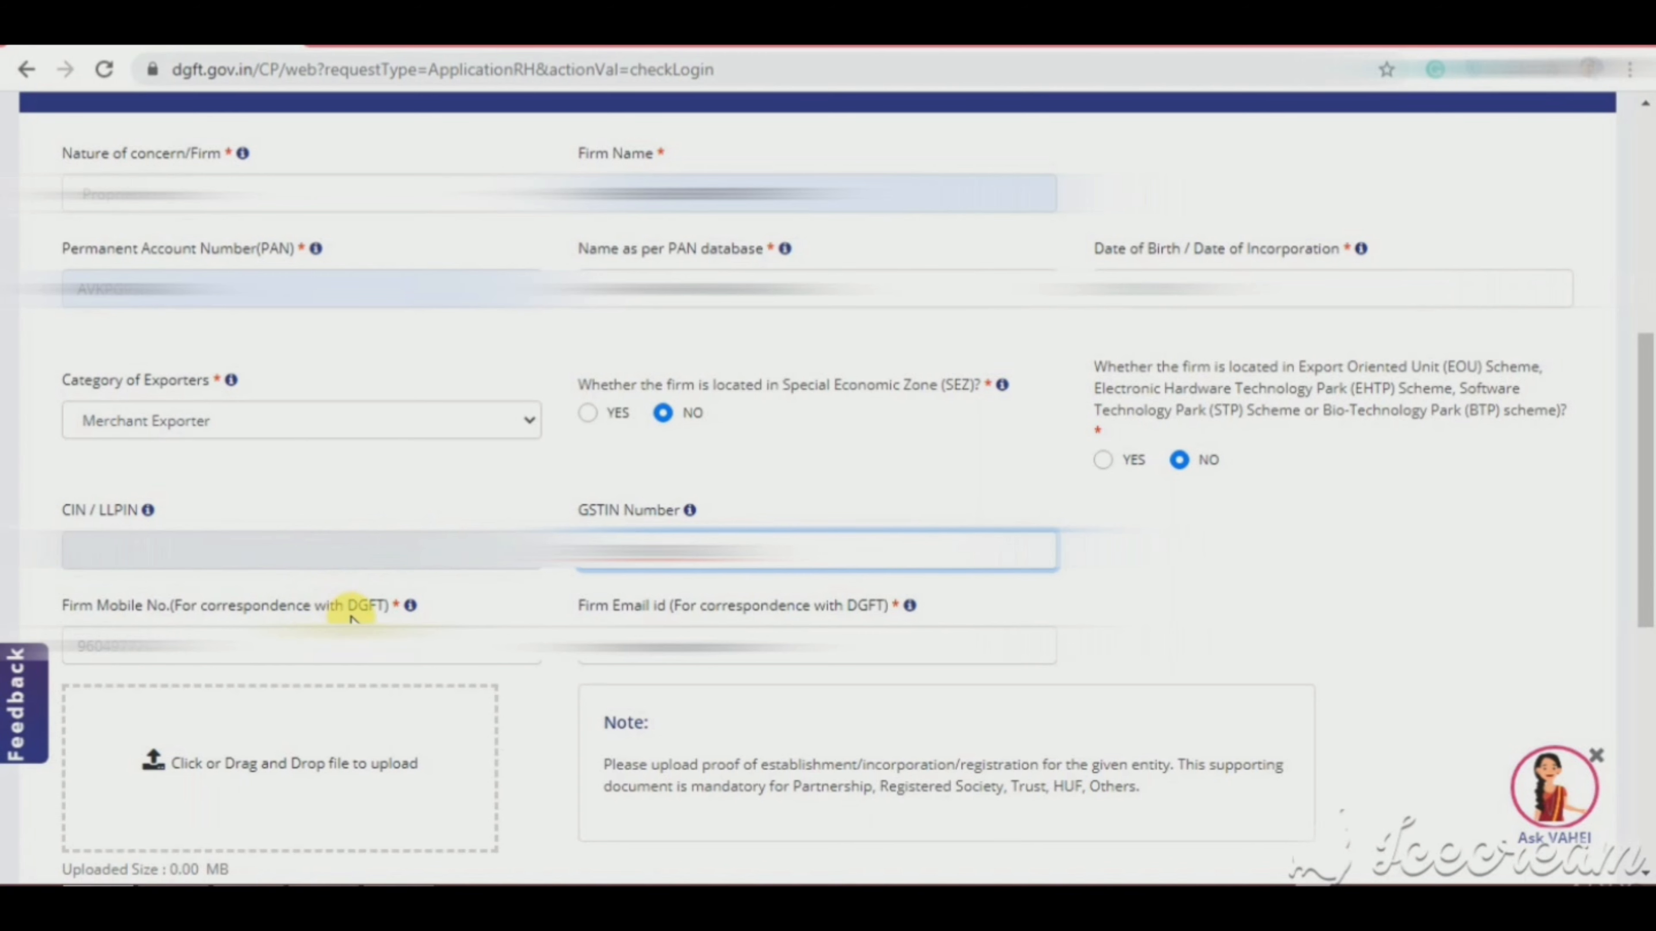
key("Tab")
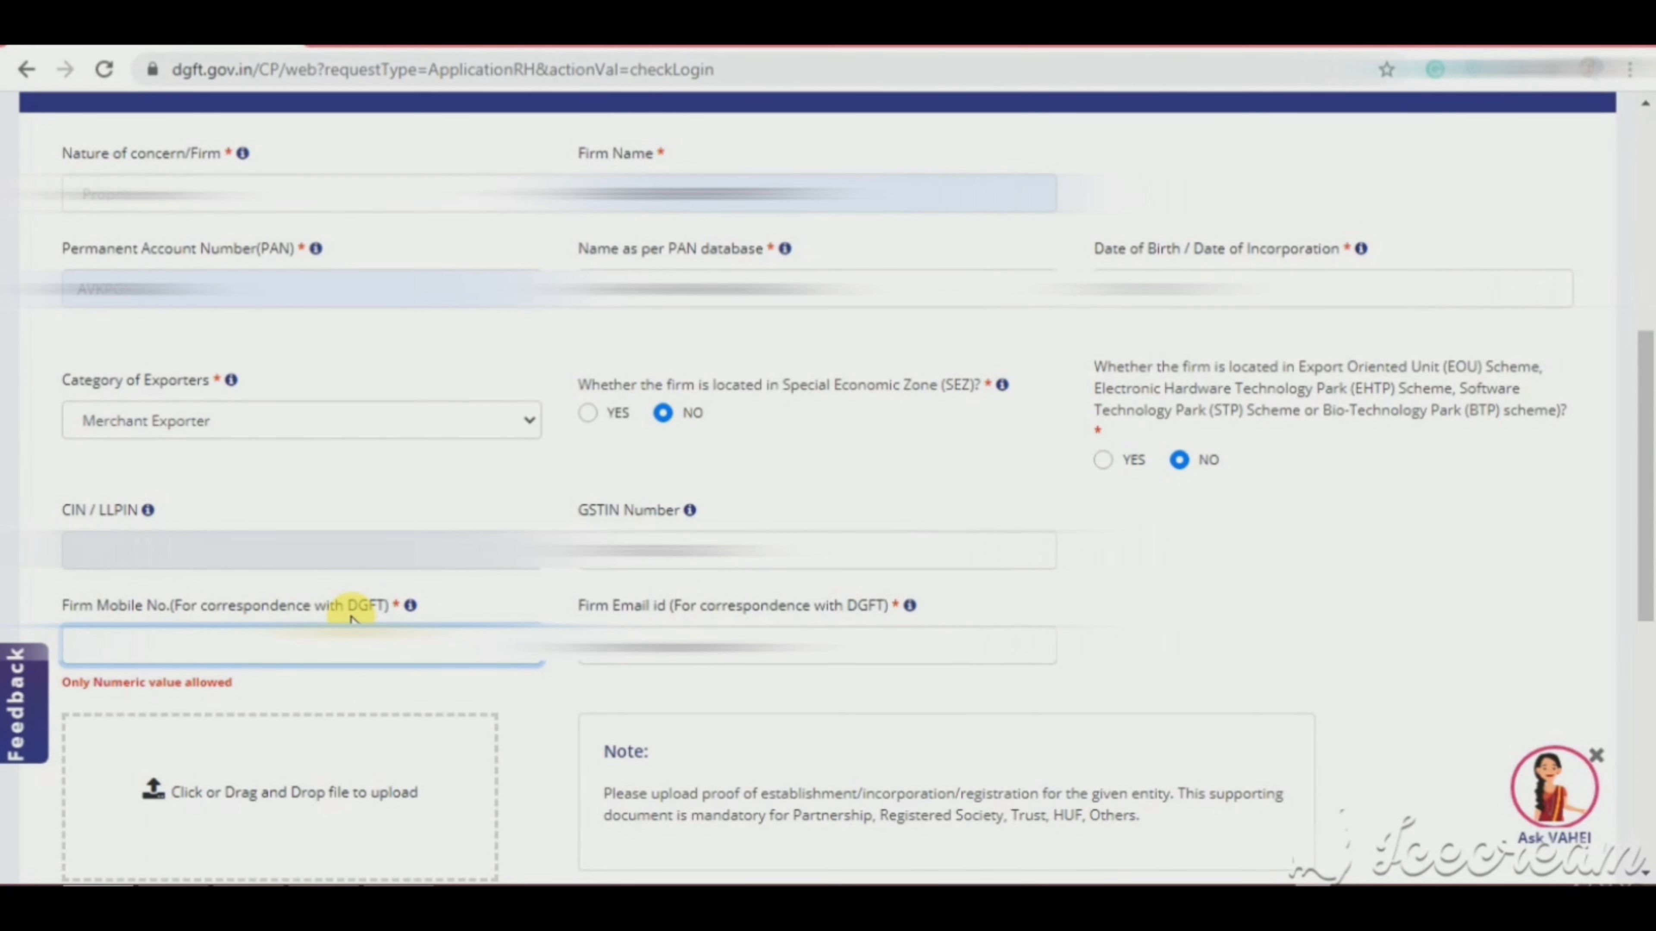
type("960")
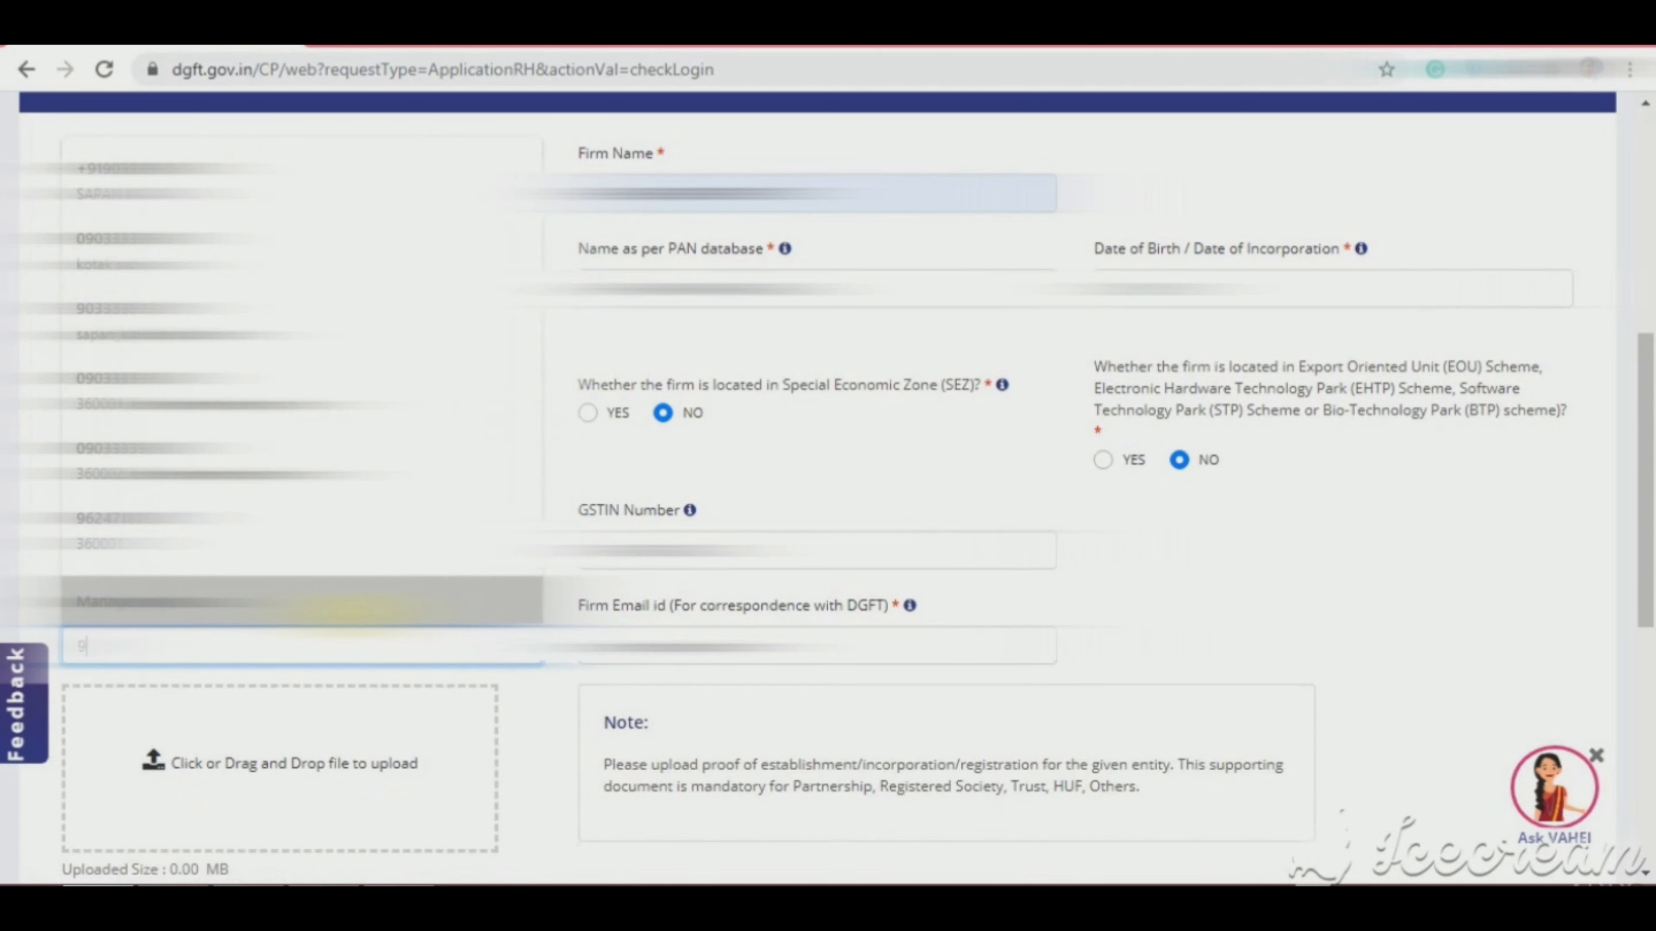
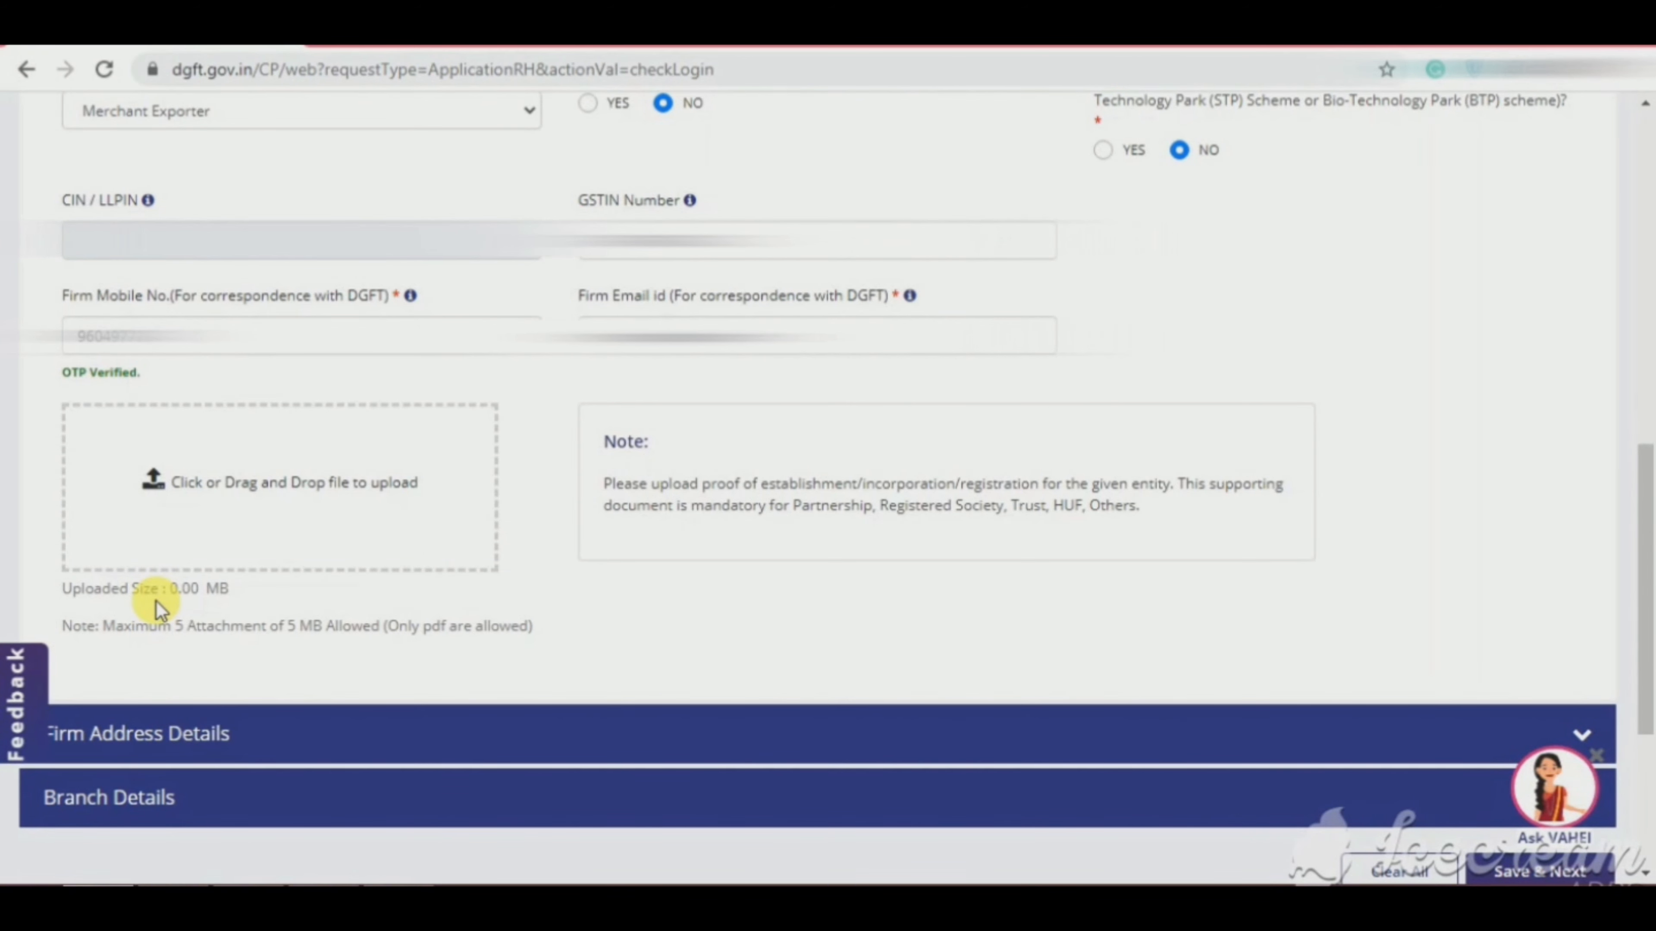
Step: Scroll down past the OTP-verified firm mobile number in Basic Details
scroll(156, 607, "down", 1)
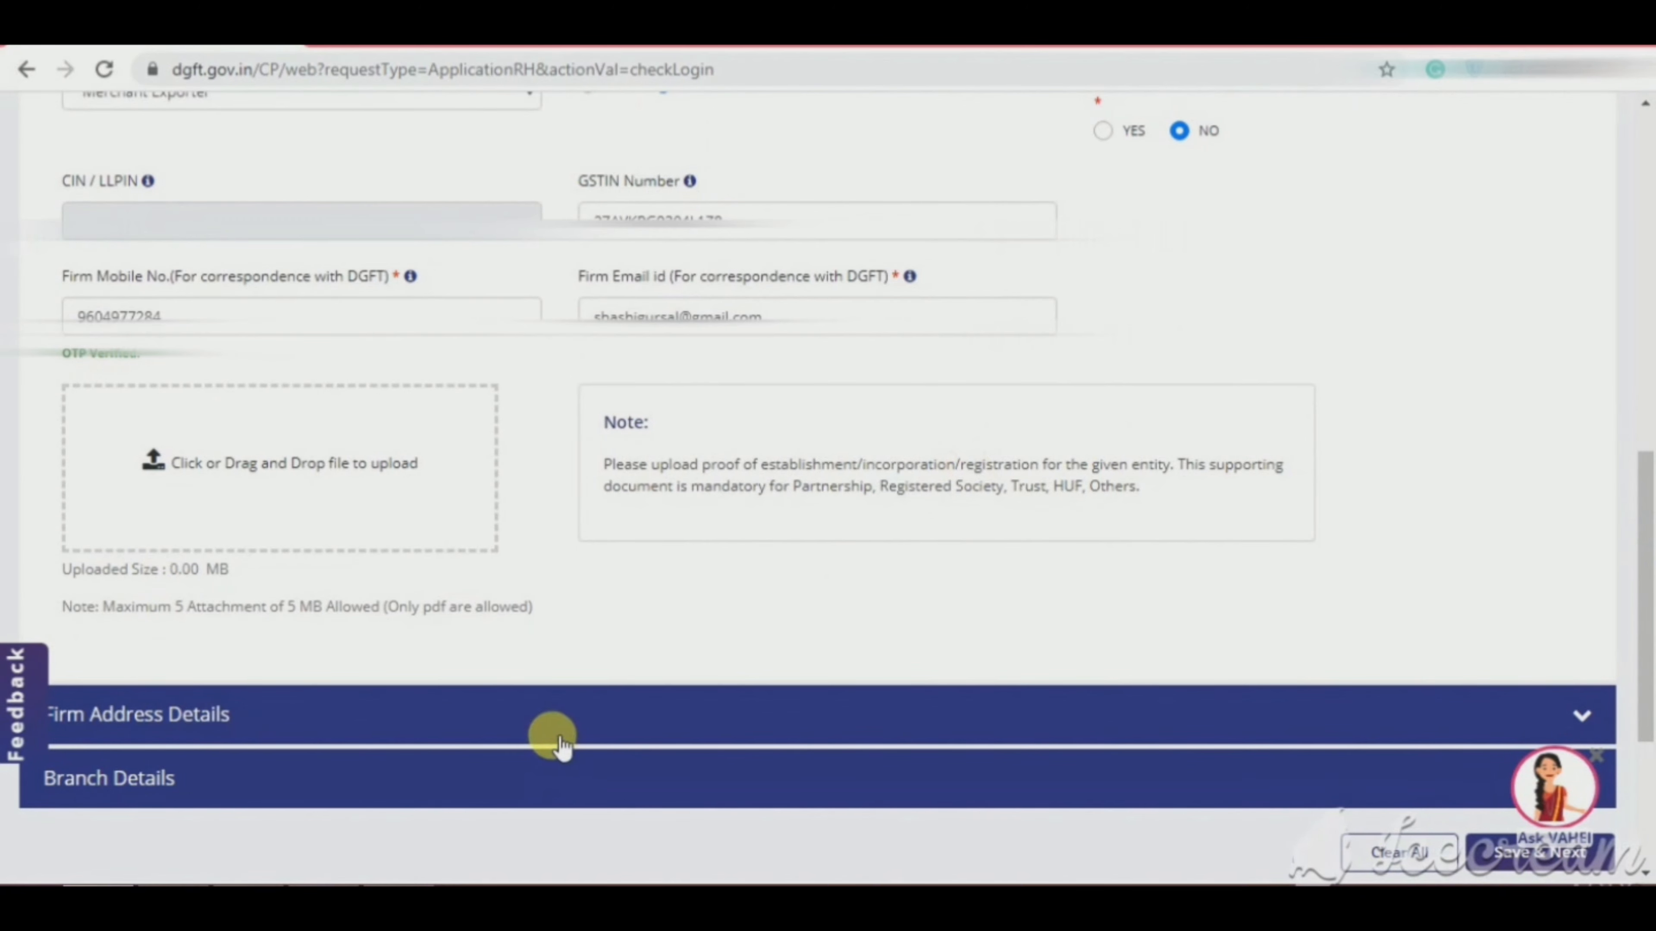
Step: Expand Firm Address Details and fill the address lines from the saved address
left_click(548, 718)
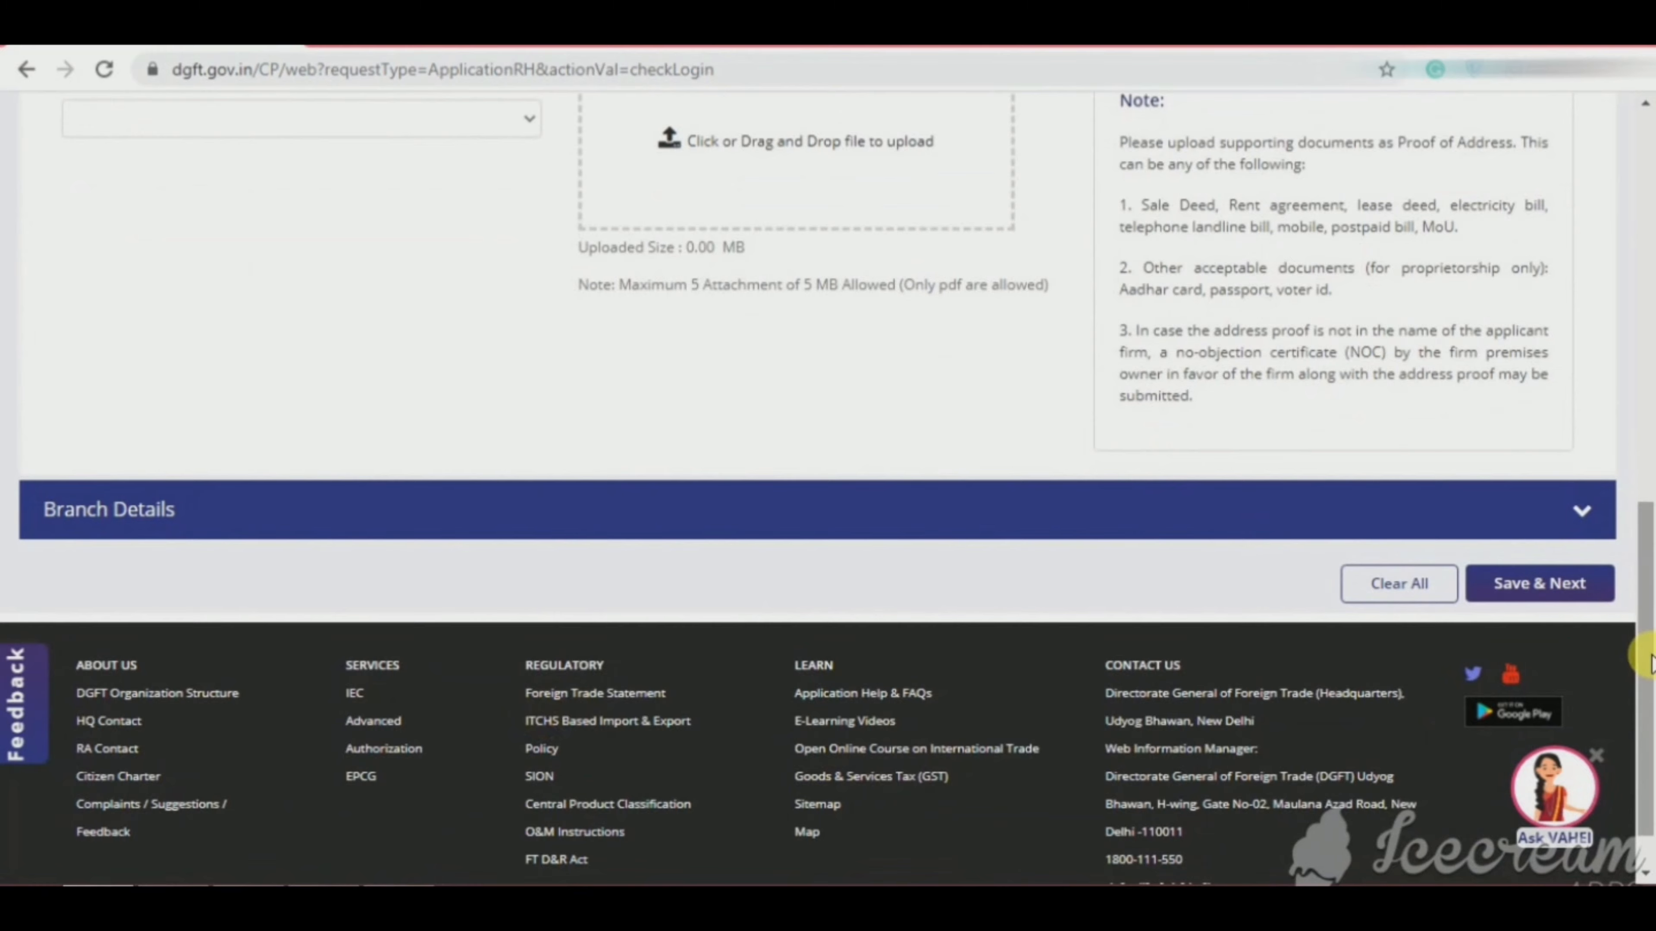
left_click_drag(1643, 655, 1650, 606)
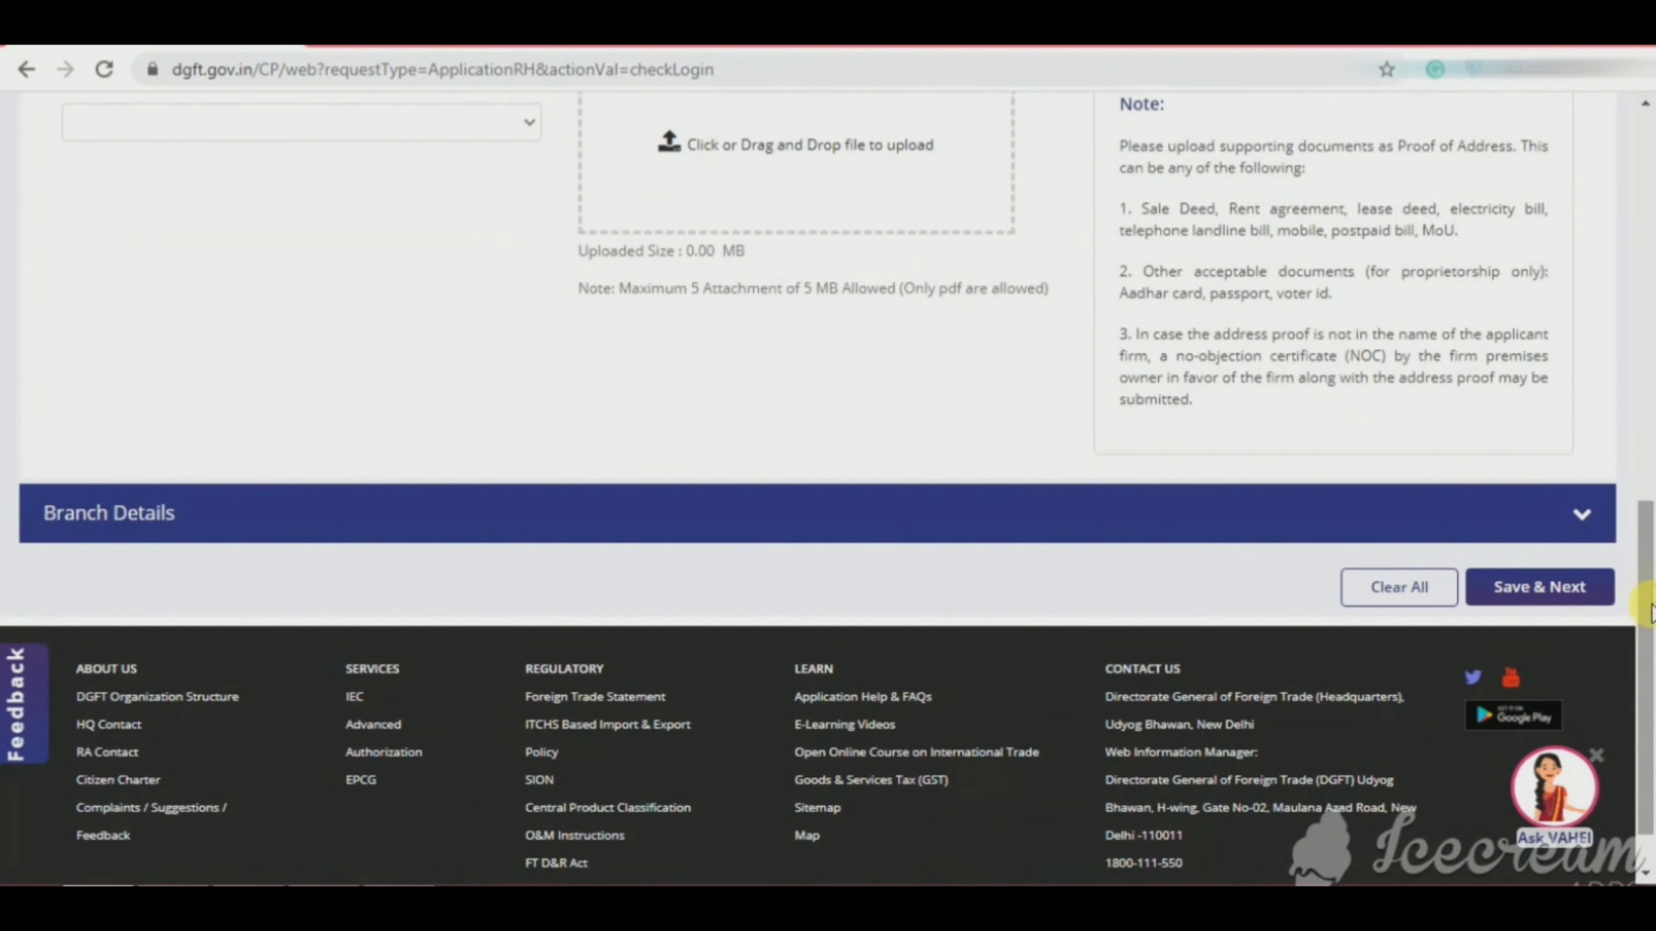
left_click(1652, 484)
left_click_drag(1650, 494, 1649, 626)
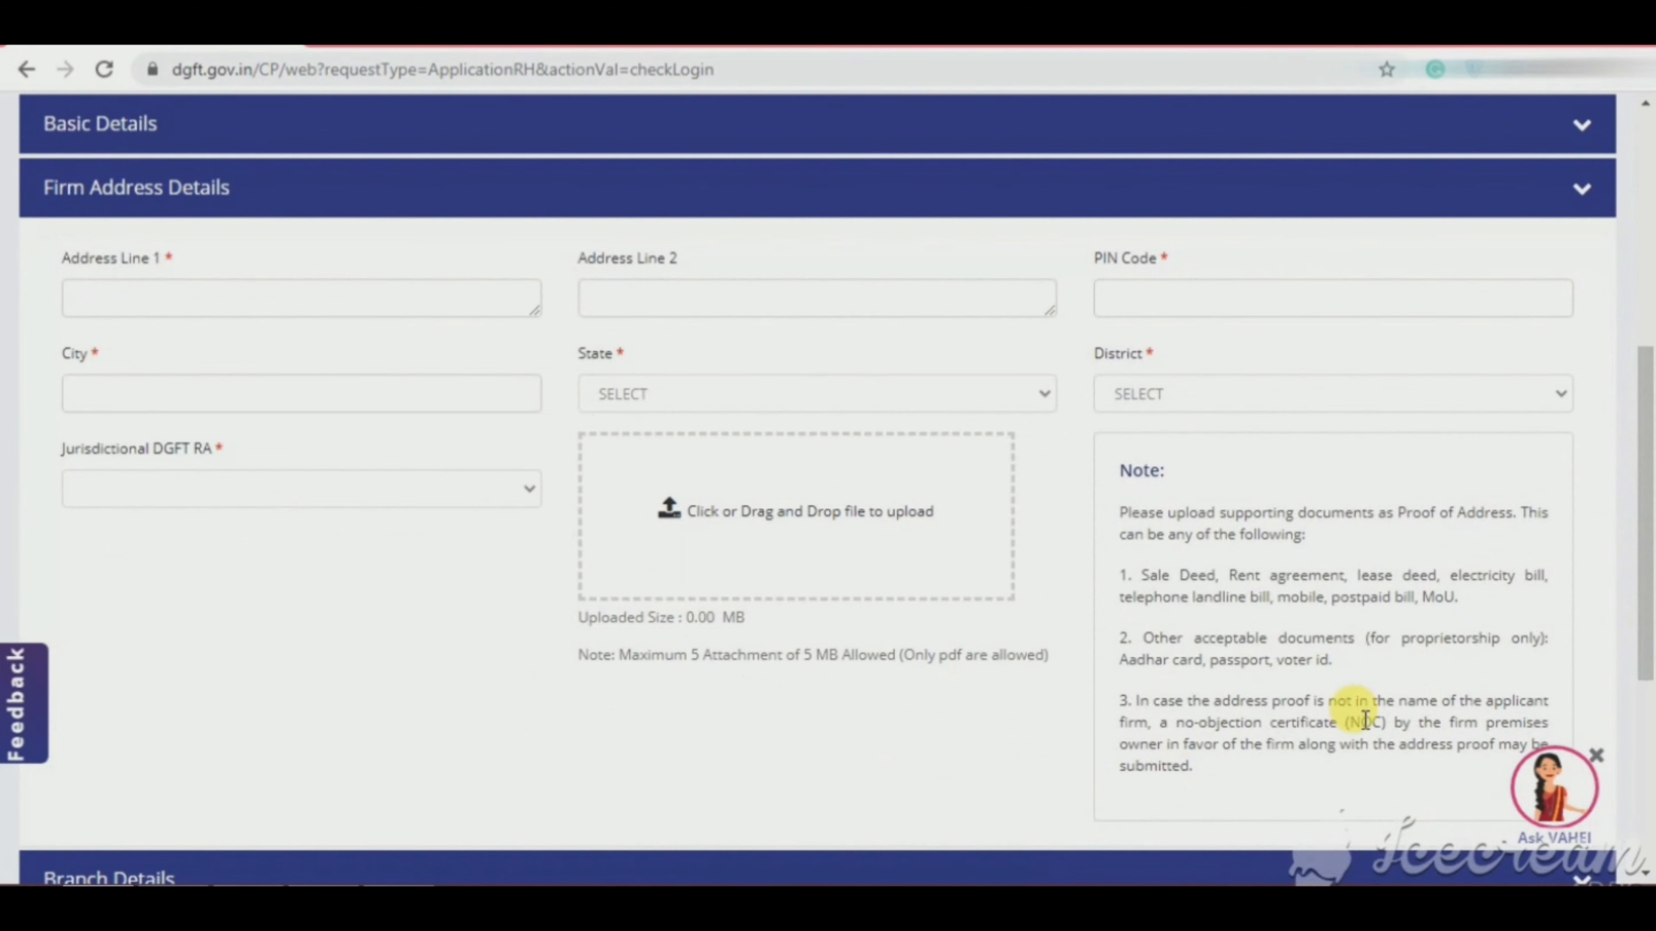
left_click(395, 310)
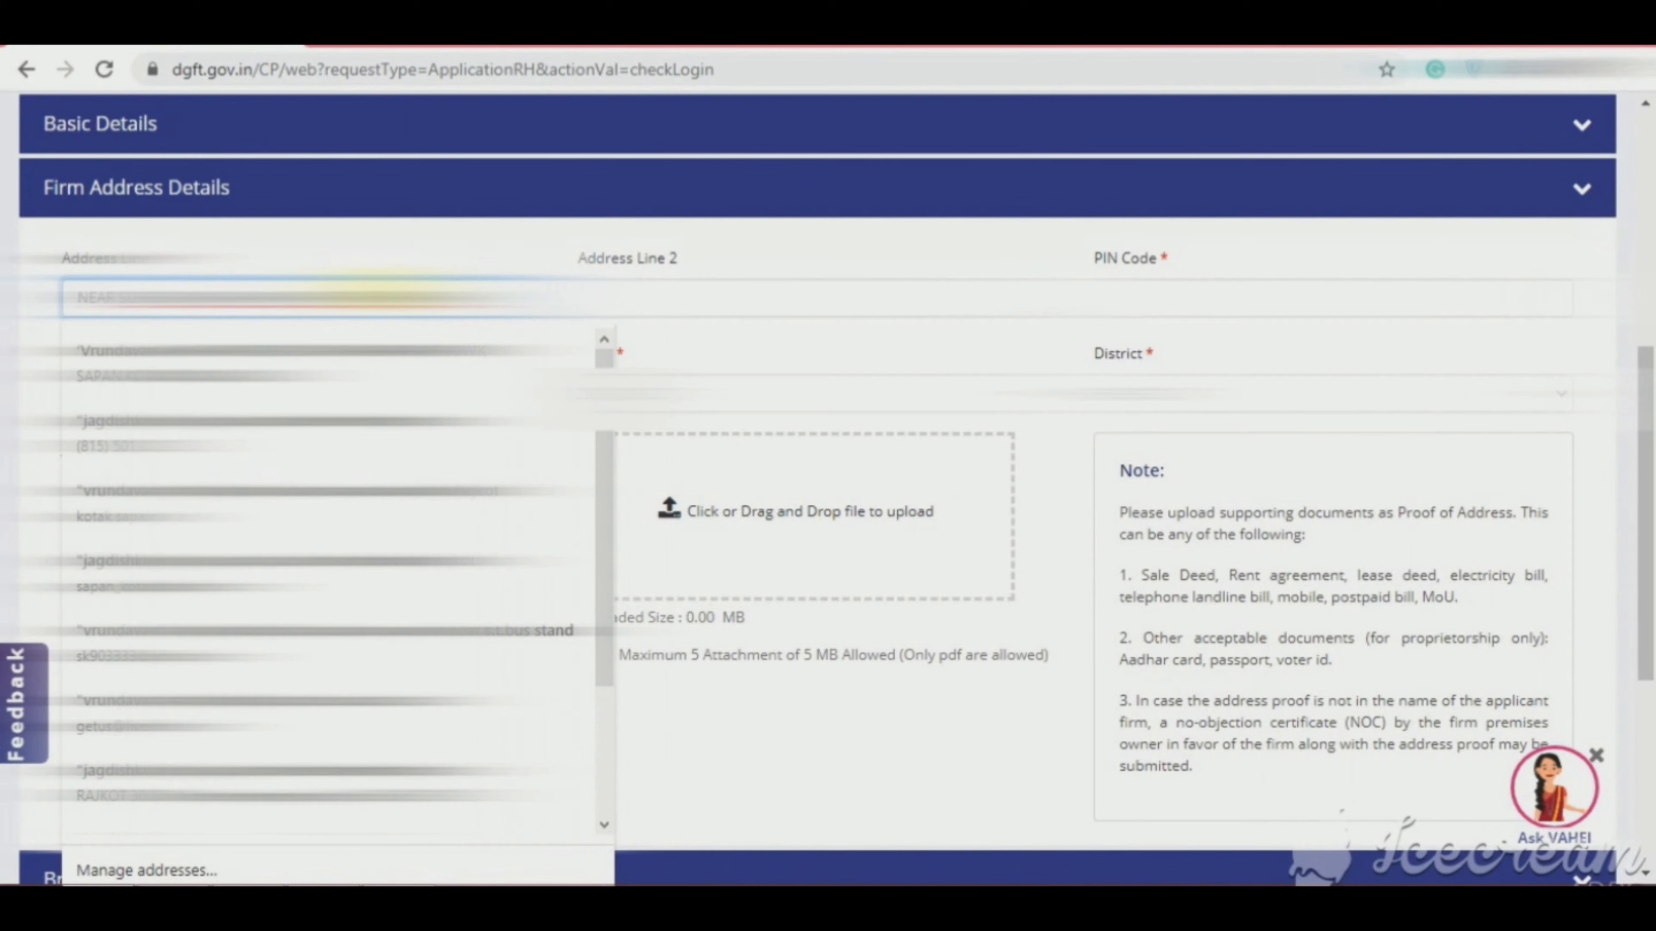
key("Tab")
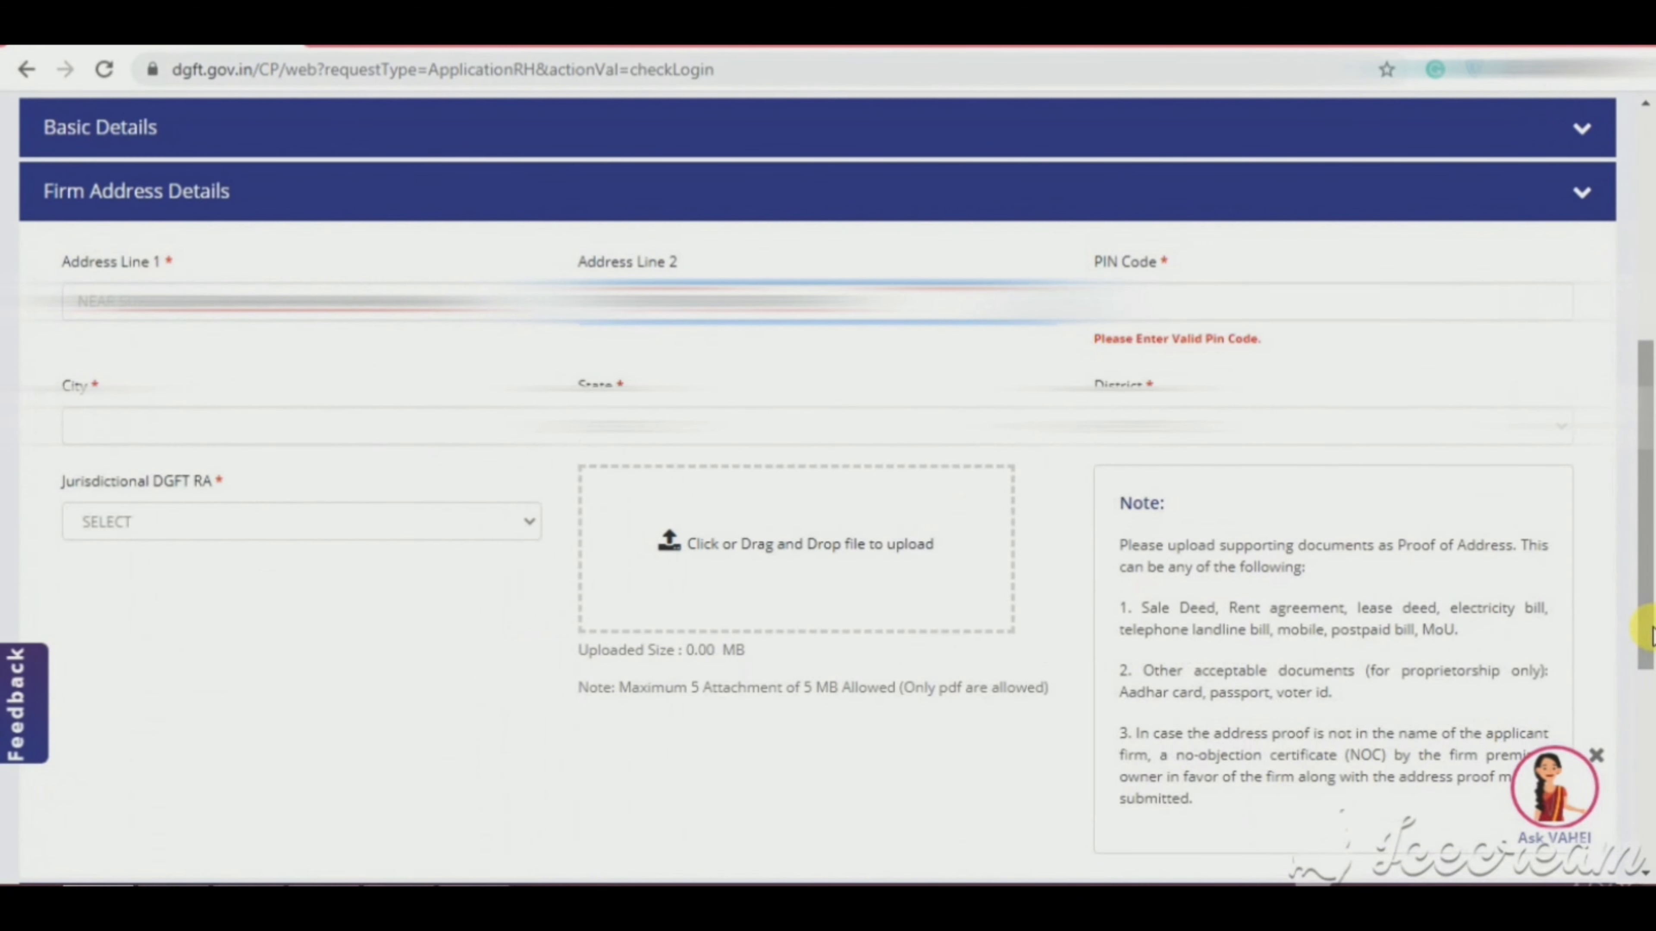
Step: Enter the PIN Code so city, state and district load, then set the Jurisdictional DGFT RA
key("Tab")
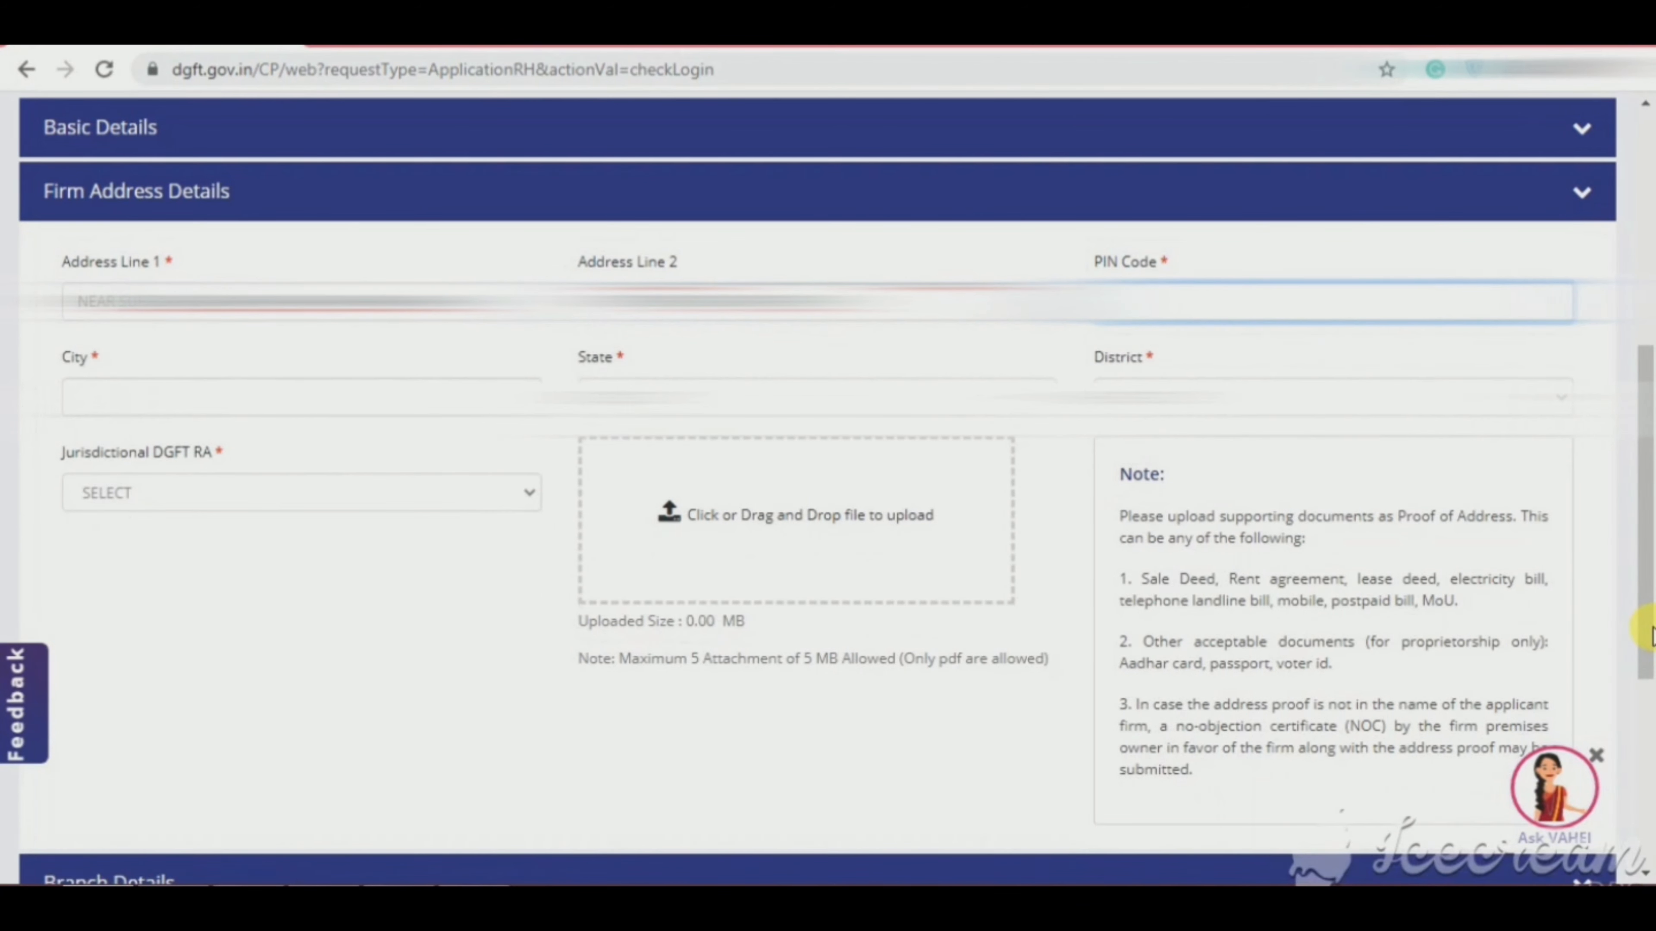
type("00")
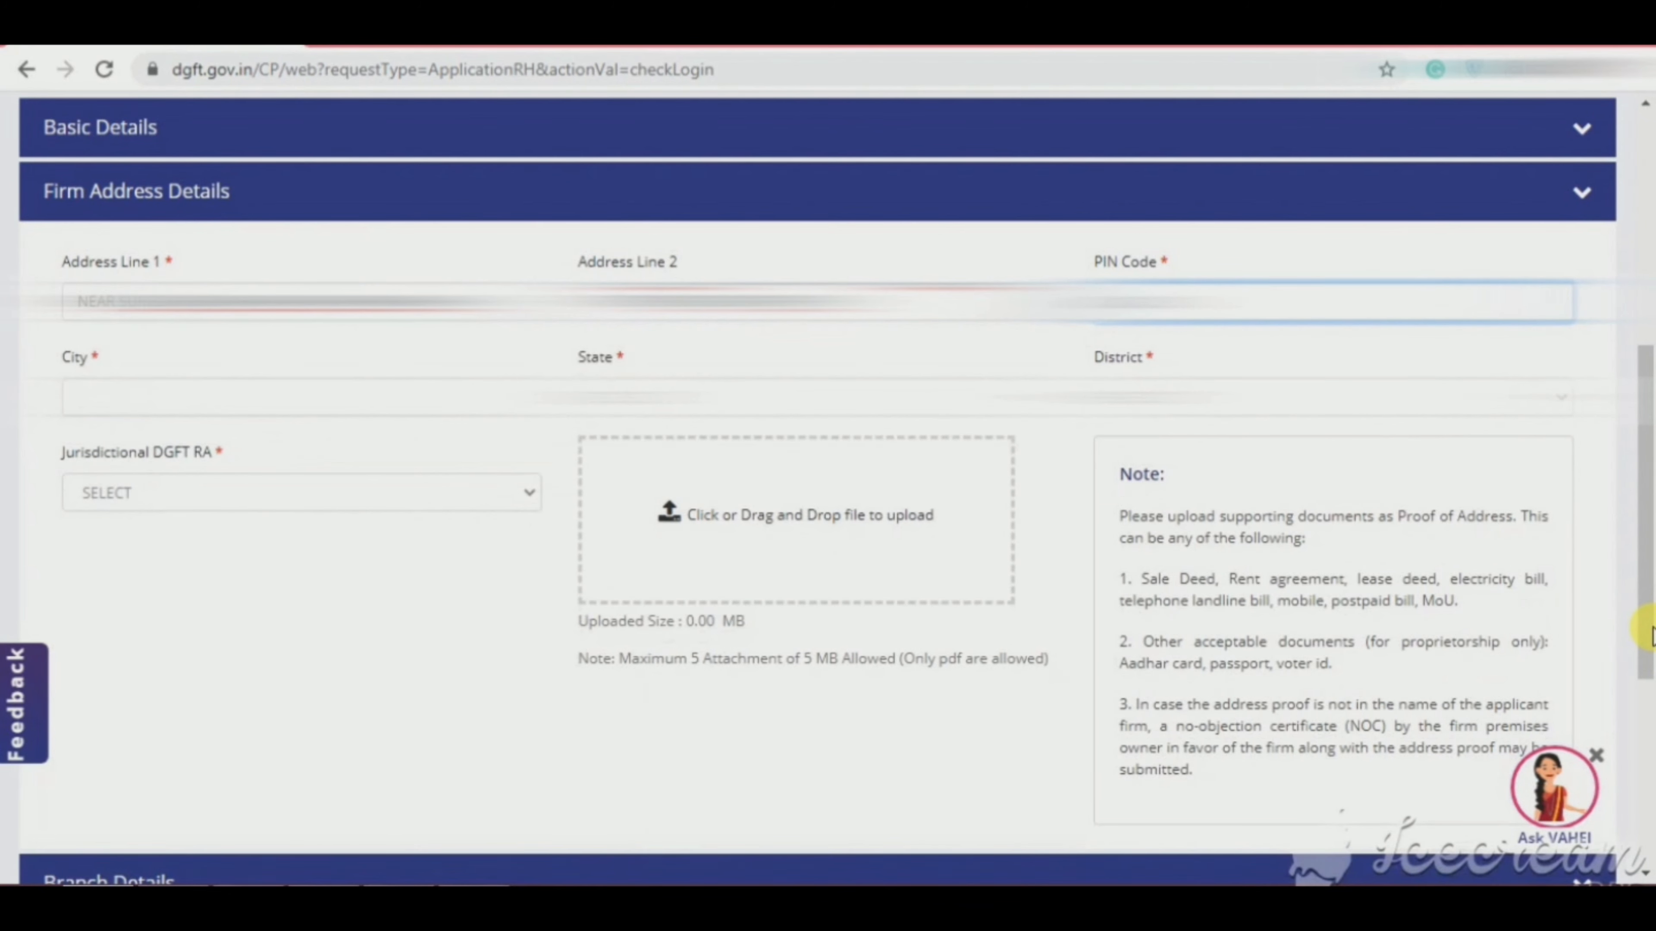
key("Tab")
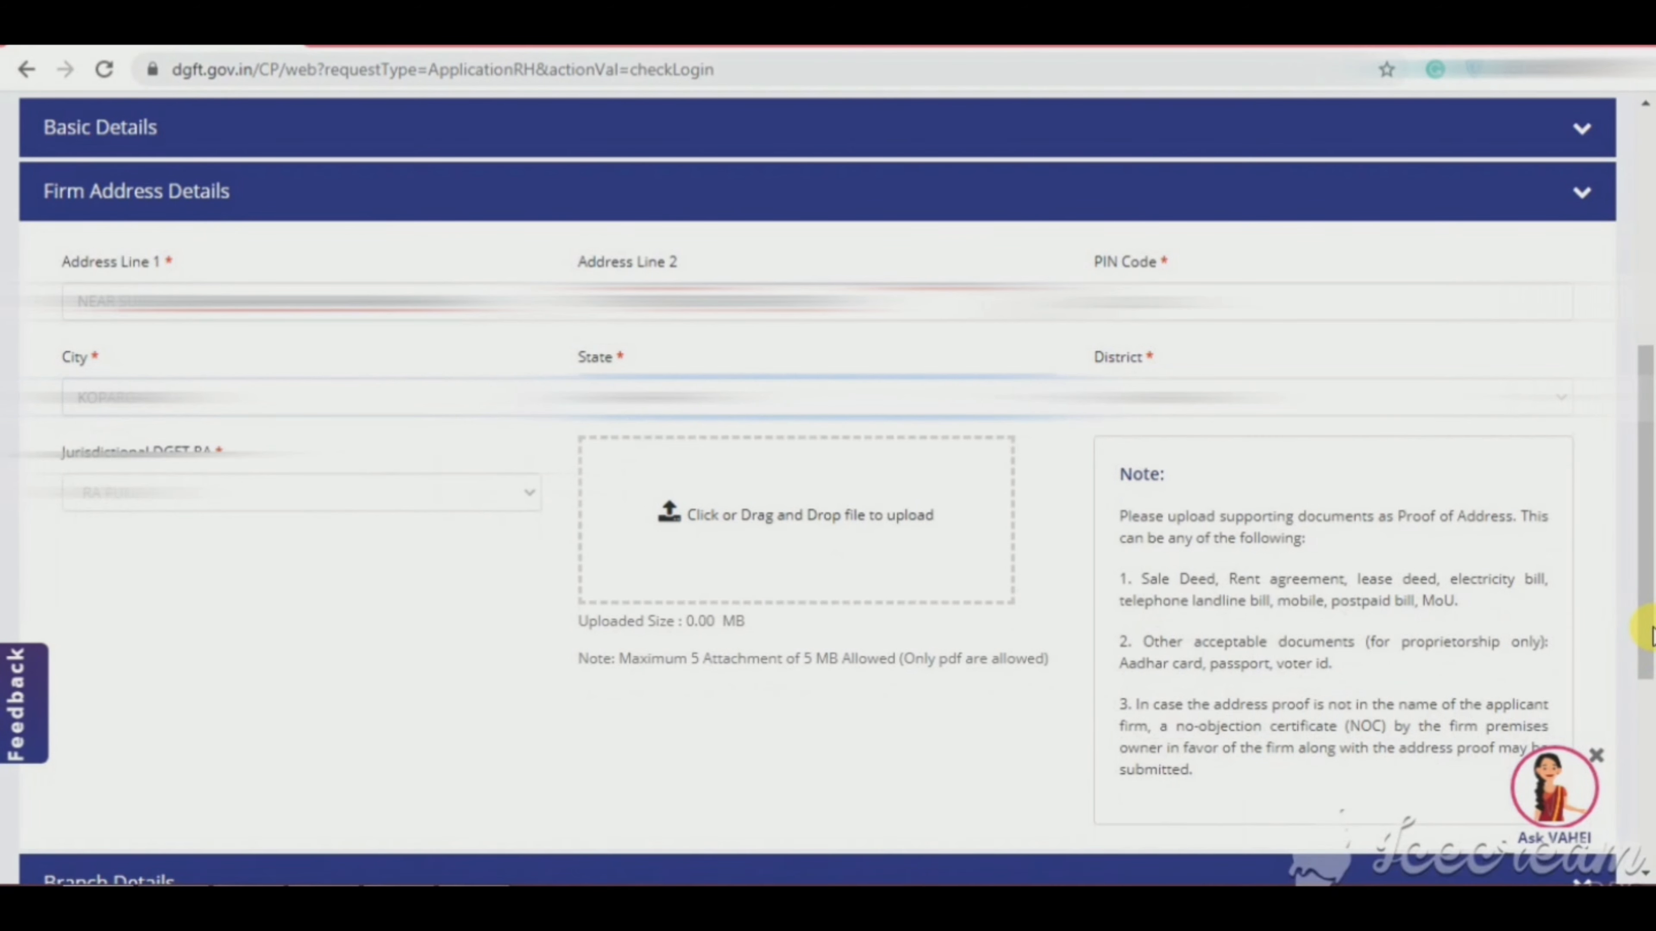
key("Tab")
key("Tab")
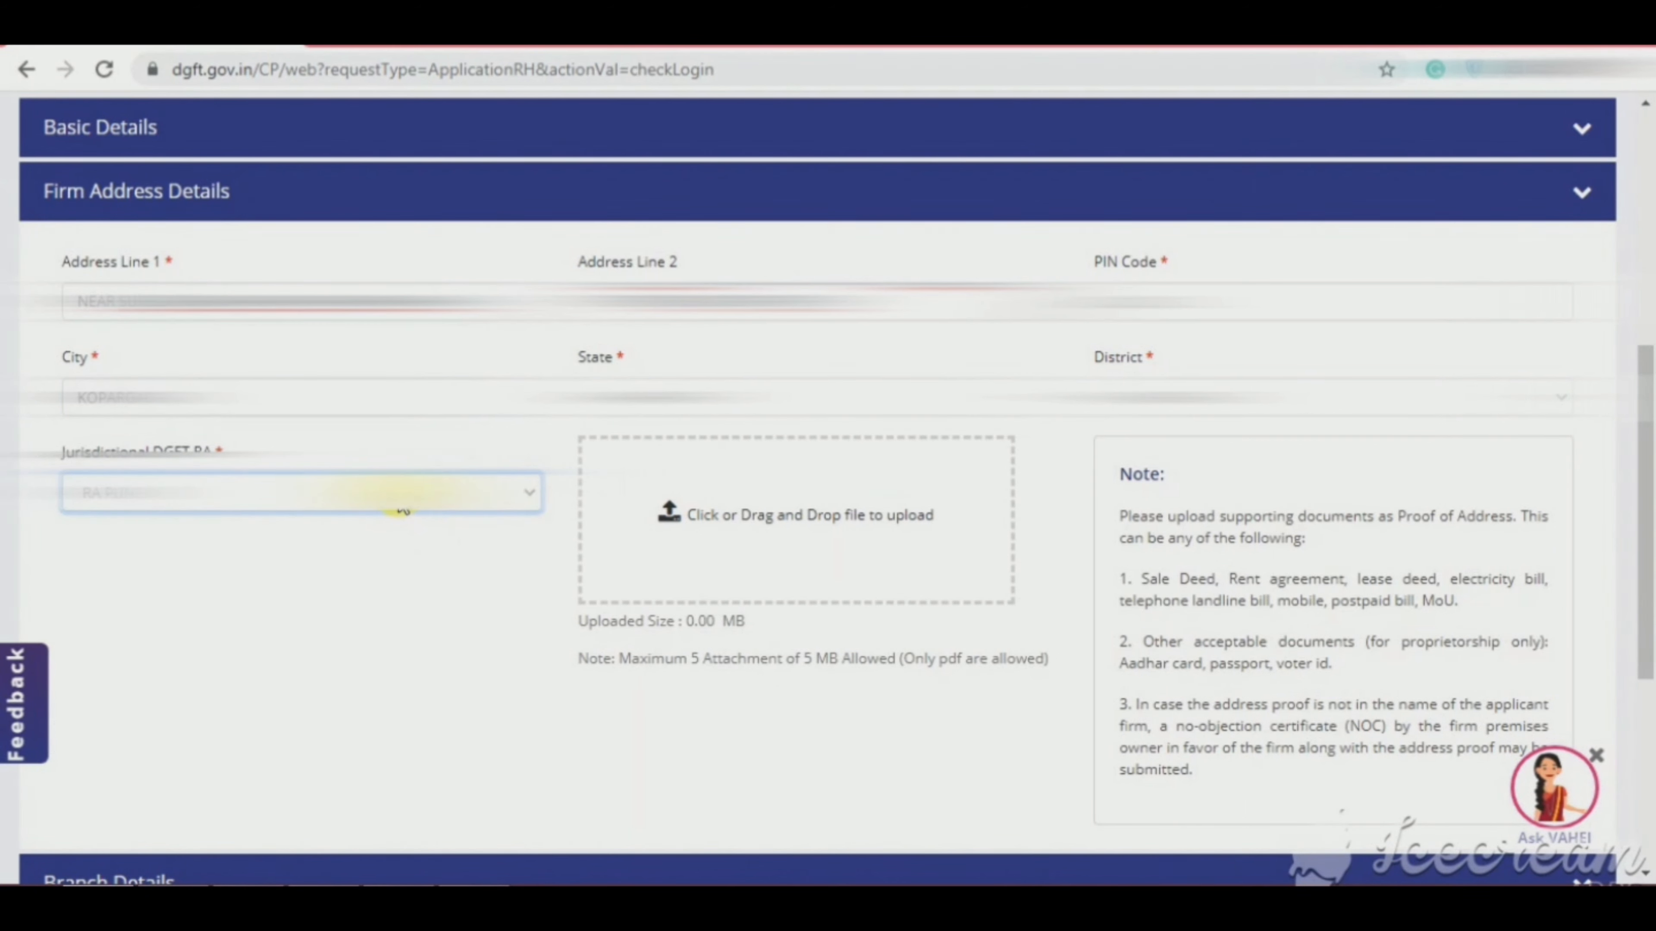
key("Tab")
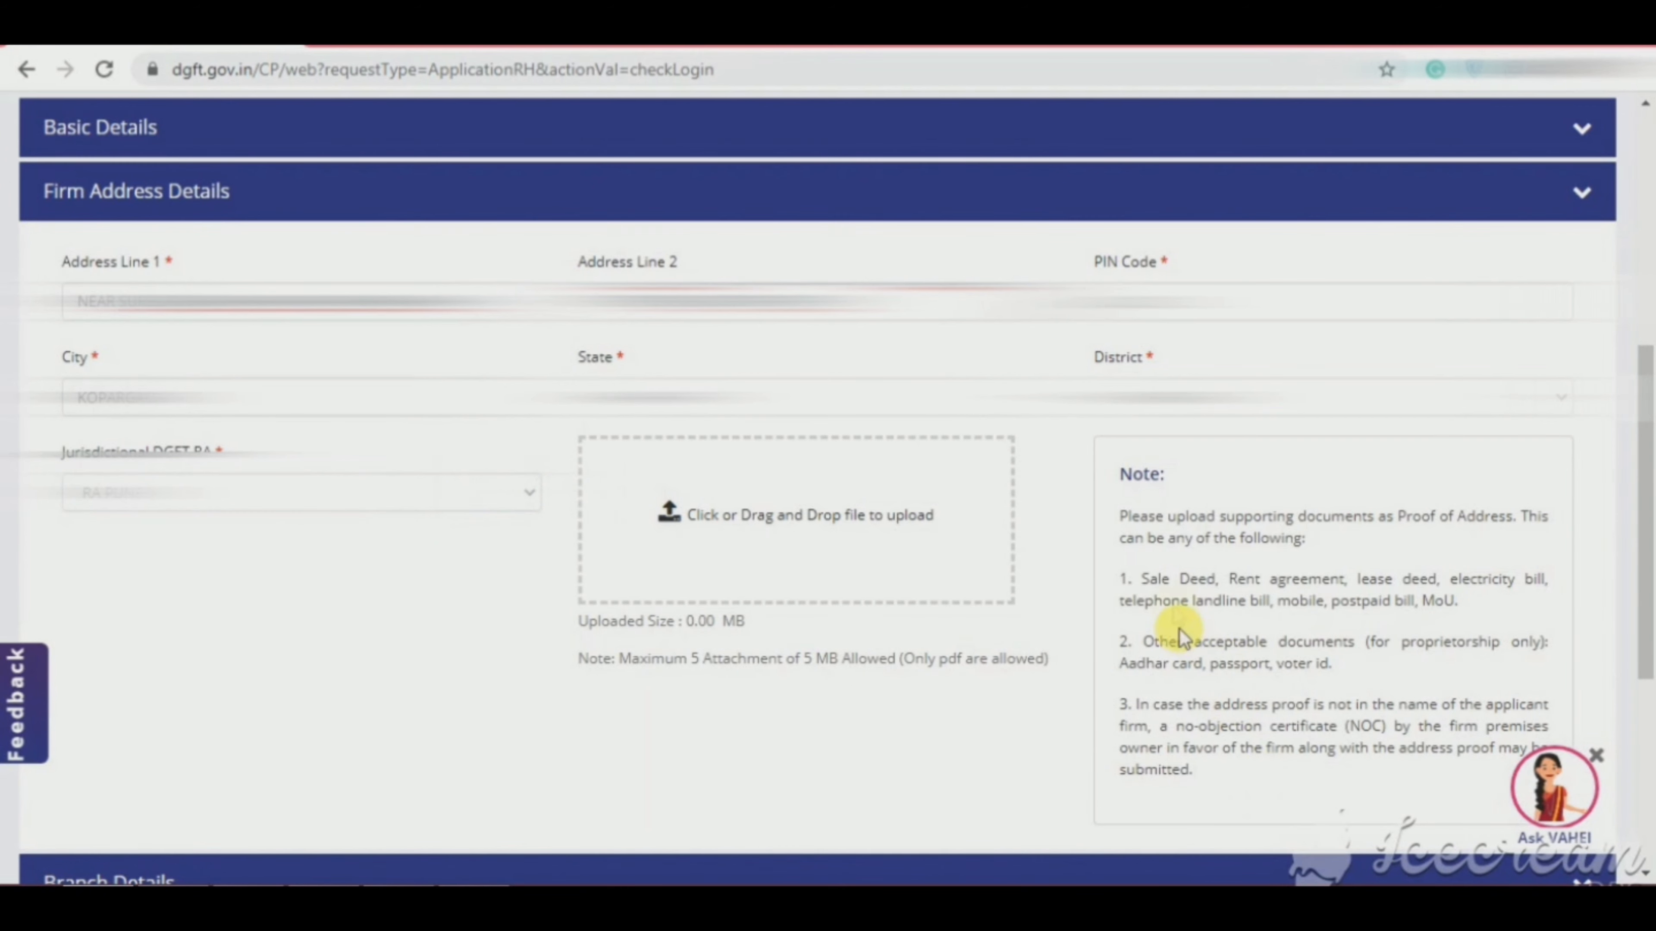
left_click_drag(1142, 584, 1466, 598)
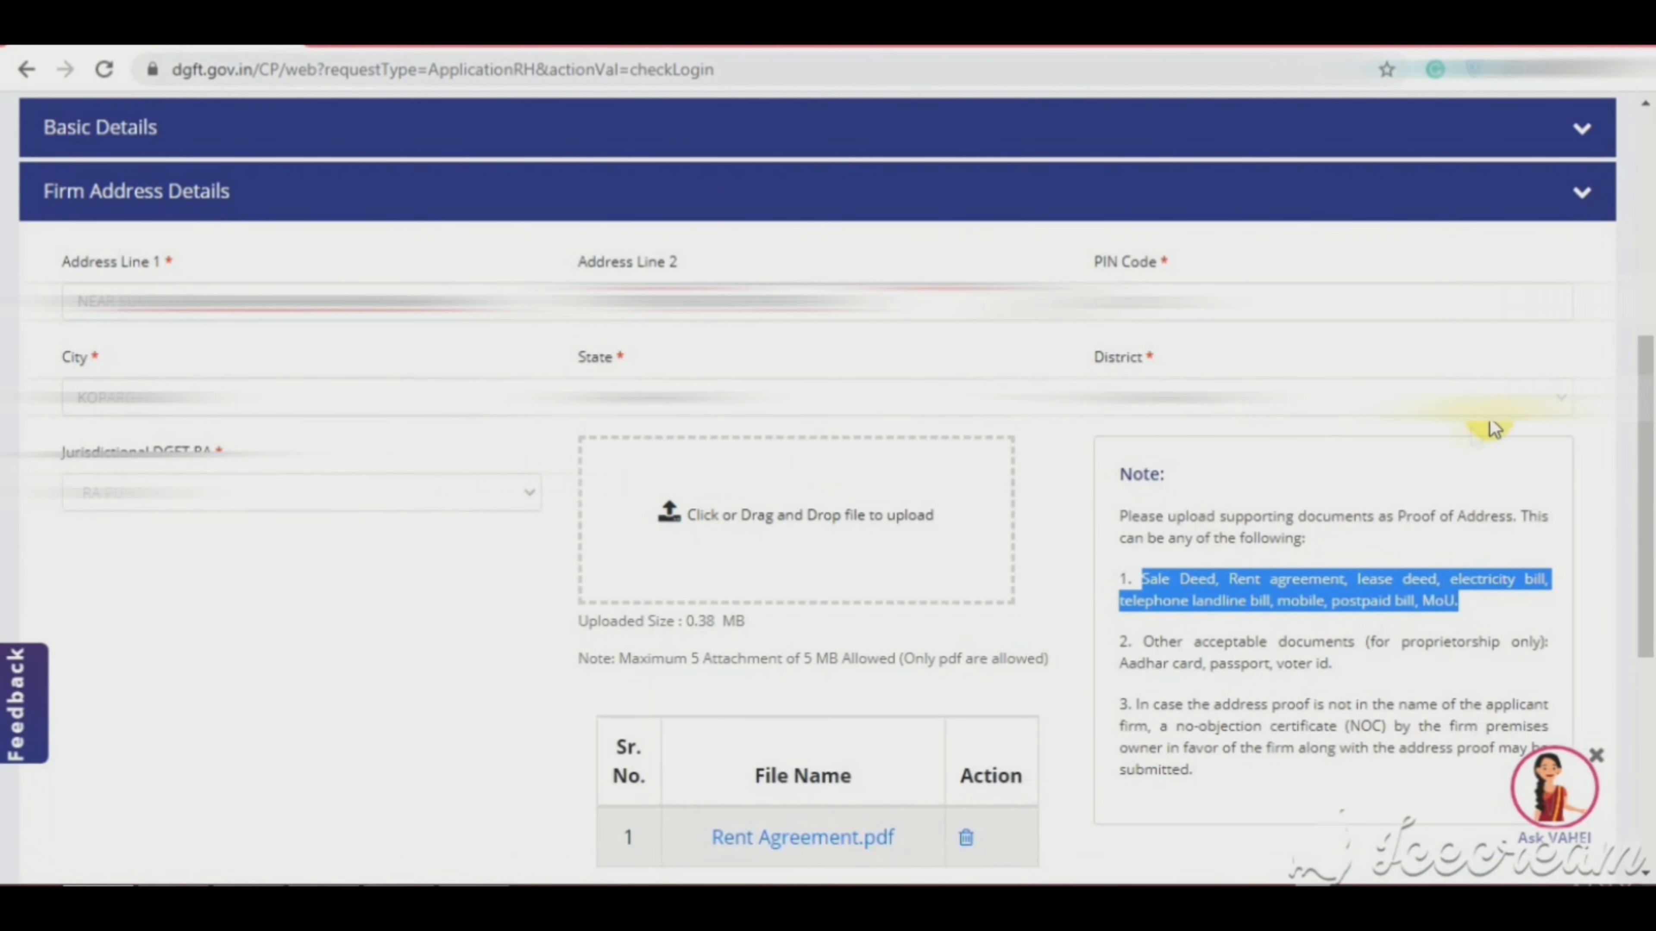
Step: Confirm gst certificate.pdf is attached under Basic Details and review the establishment proof note
left_click_drag(1646, 515, 1649, 590)
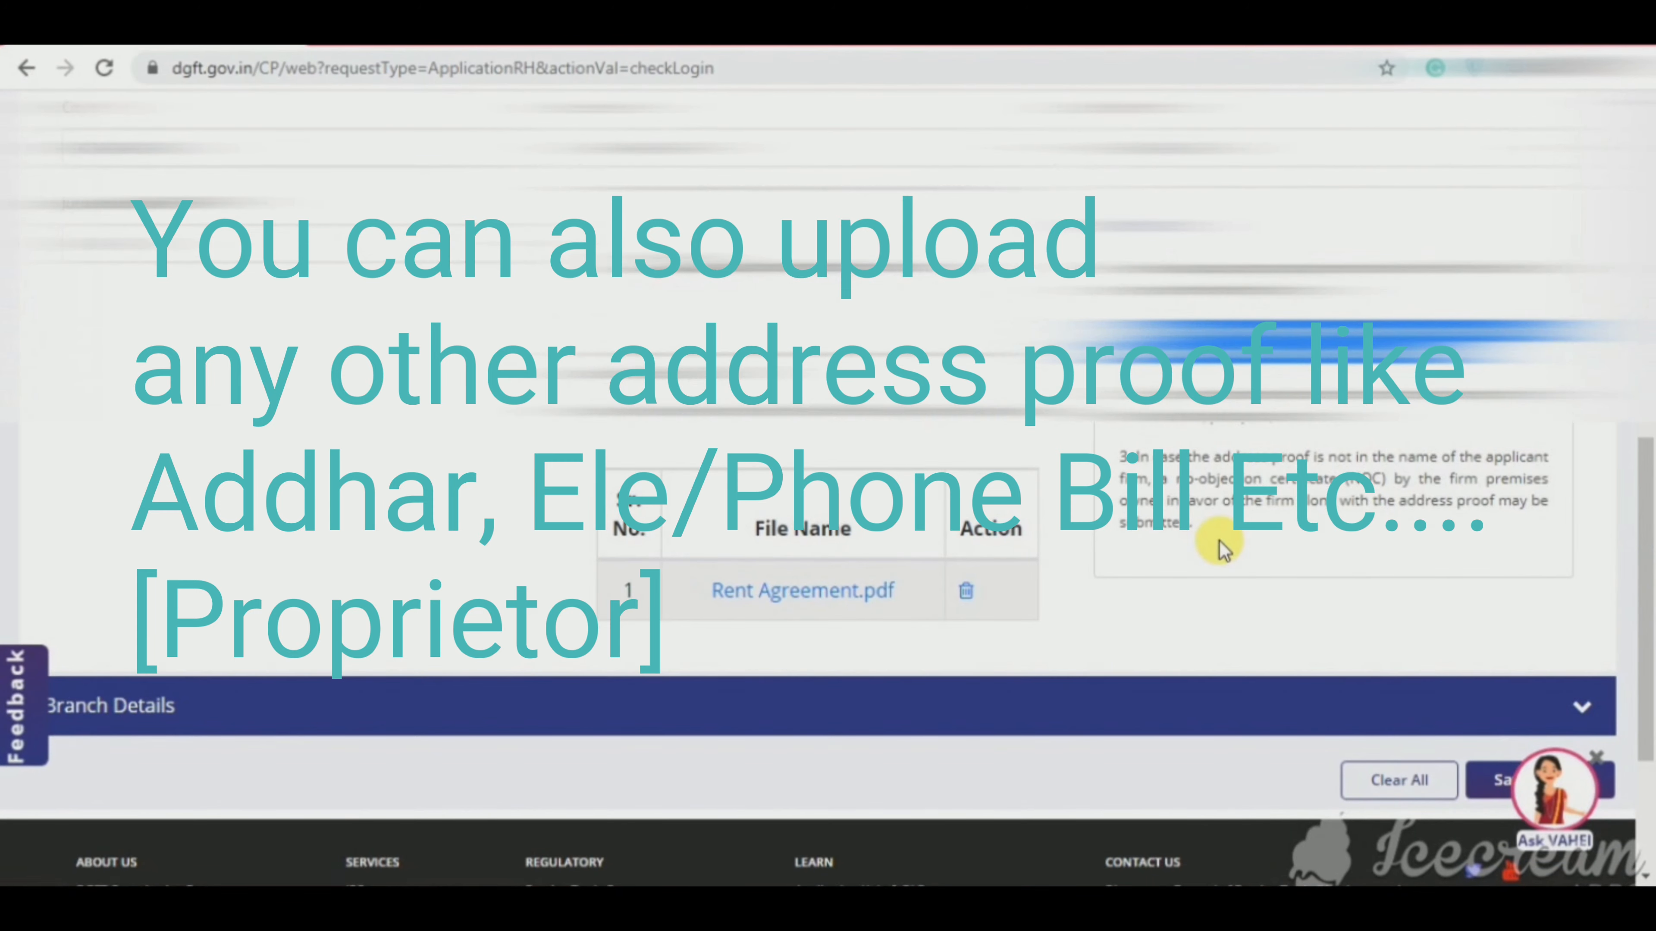
left_click_drag(1643, 667, 1649, 624)
left_click(939, 362)
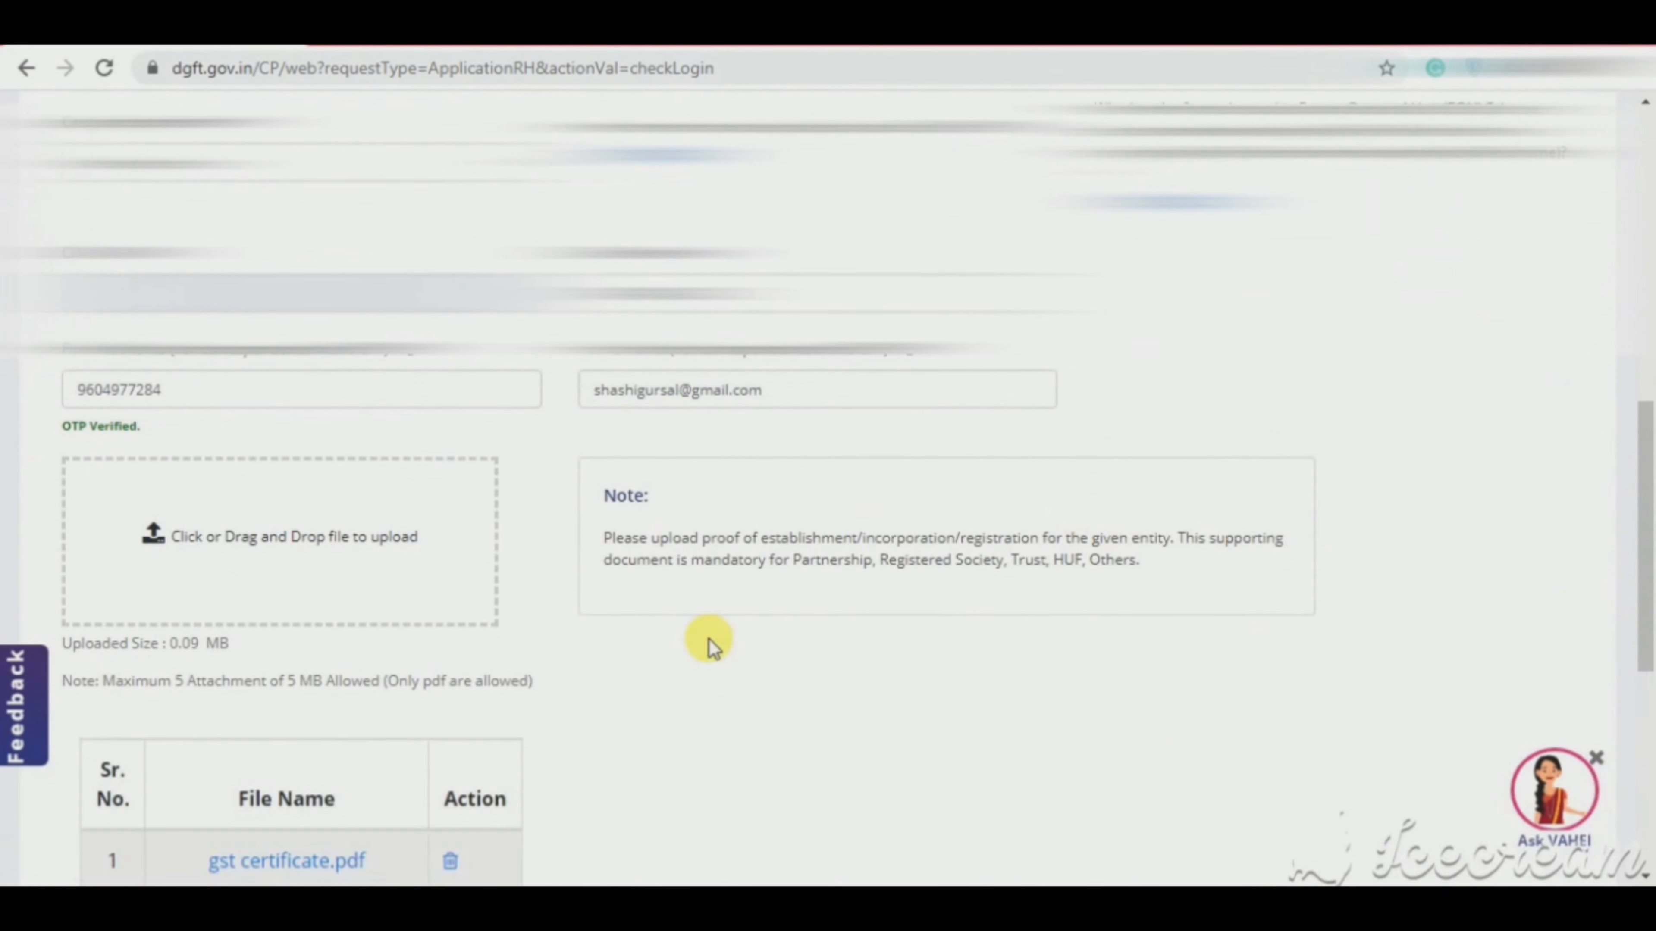
scroll(712, 645, "down", 4)
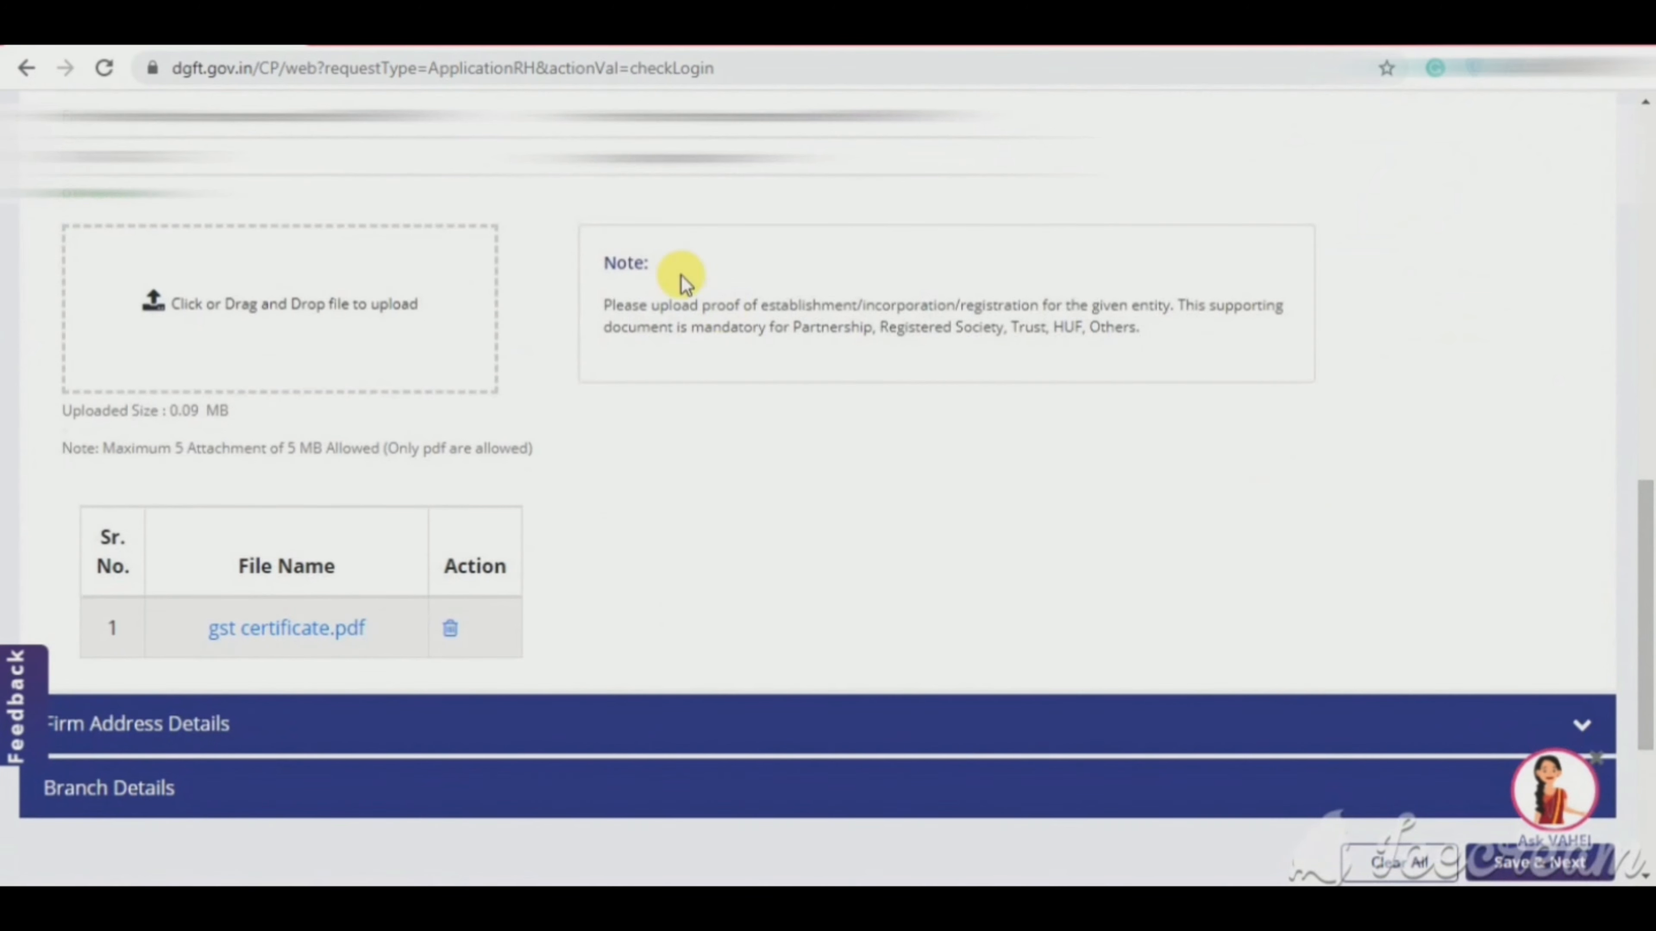
left_click_drag(606, 306, 1231, 325)
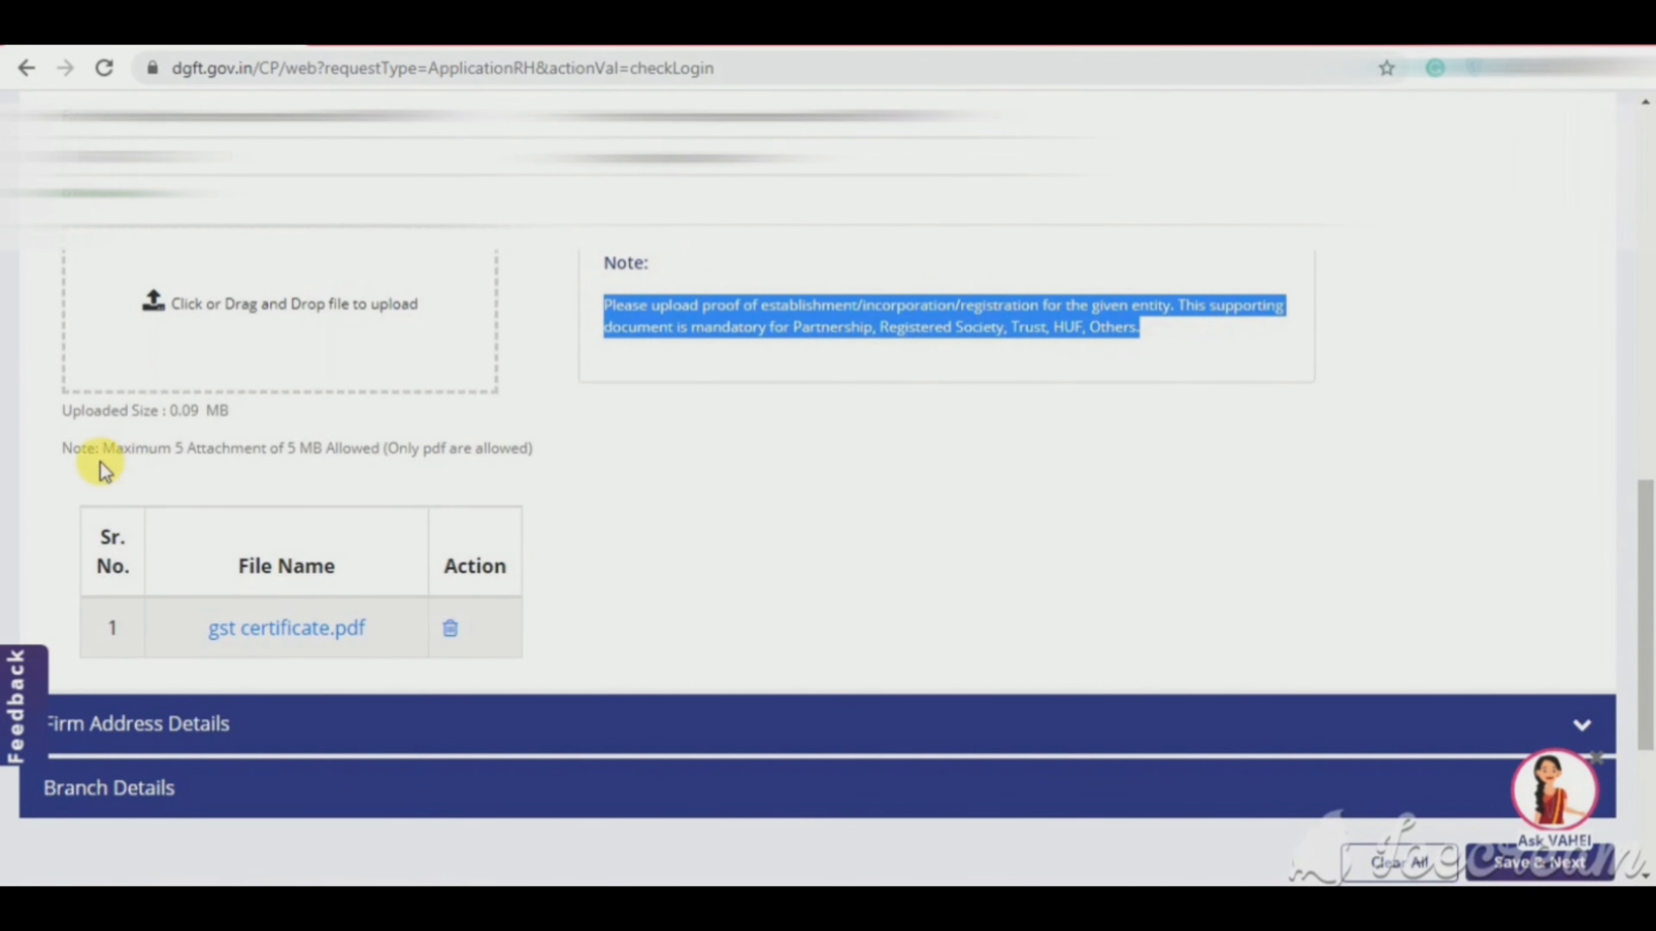
Step: Check the Rent Agreement.pdf address proof and expand Branch Details
left_click(203, 725)
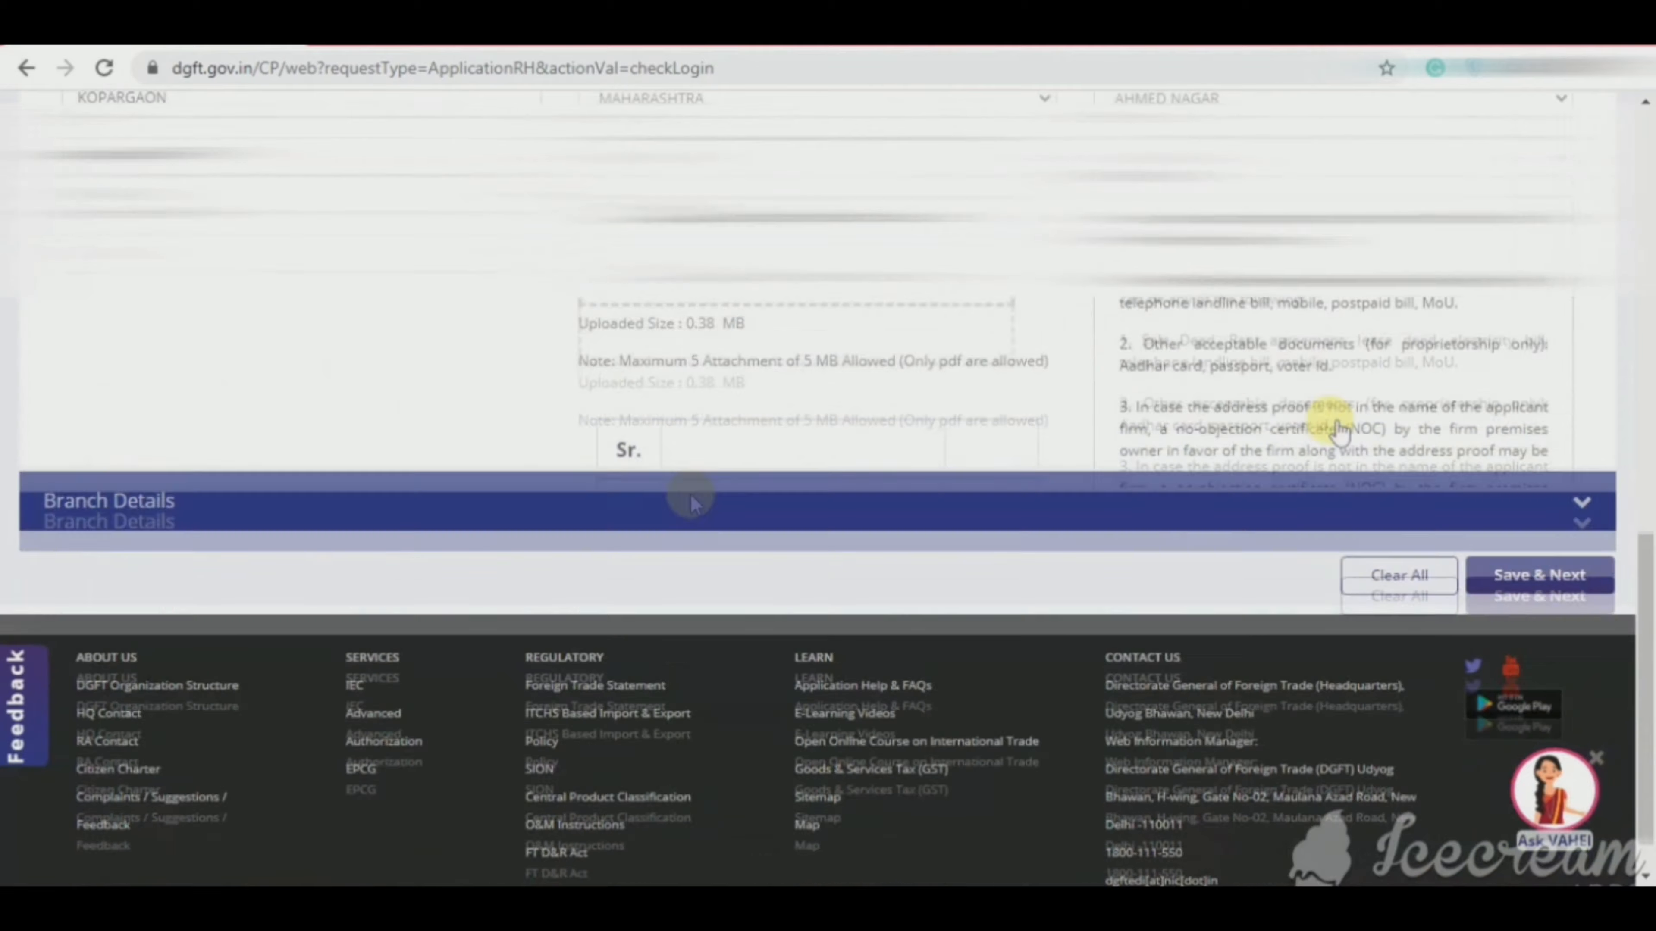
scroll(1644, 554, "up", 5)
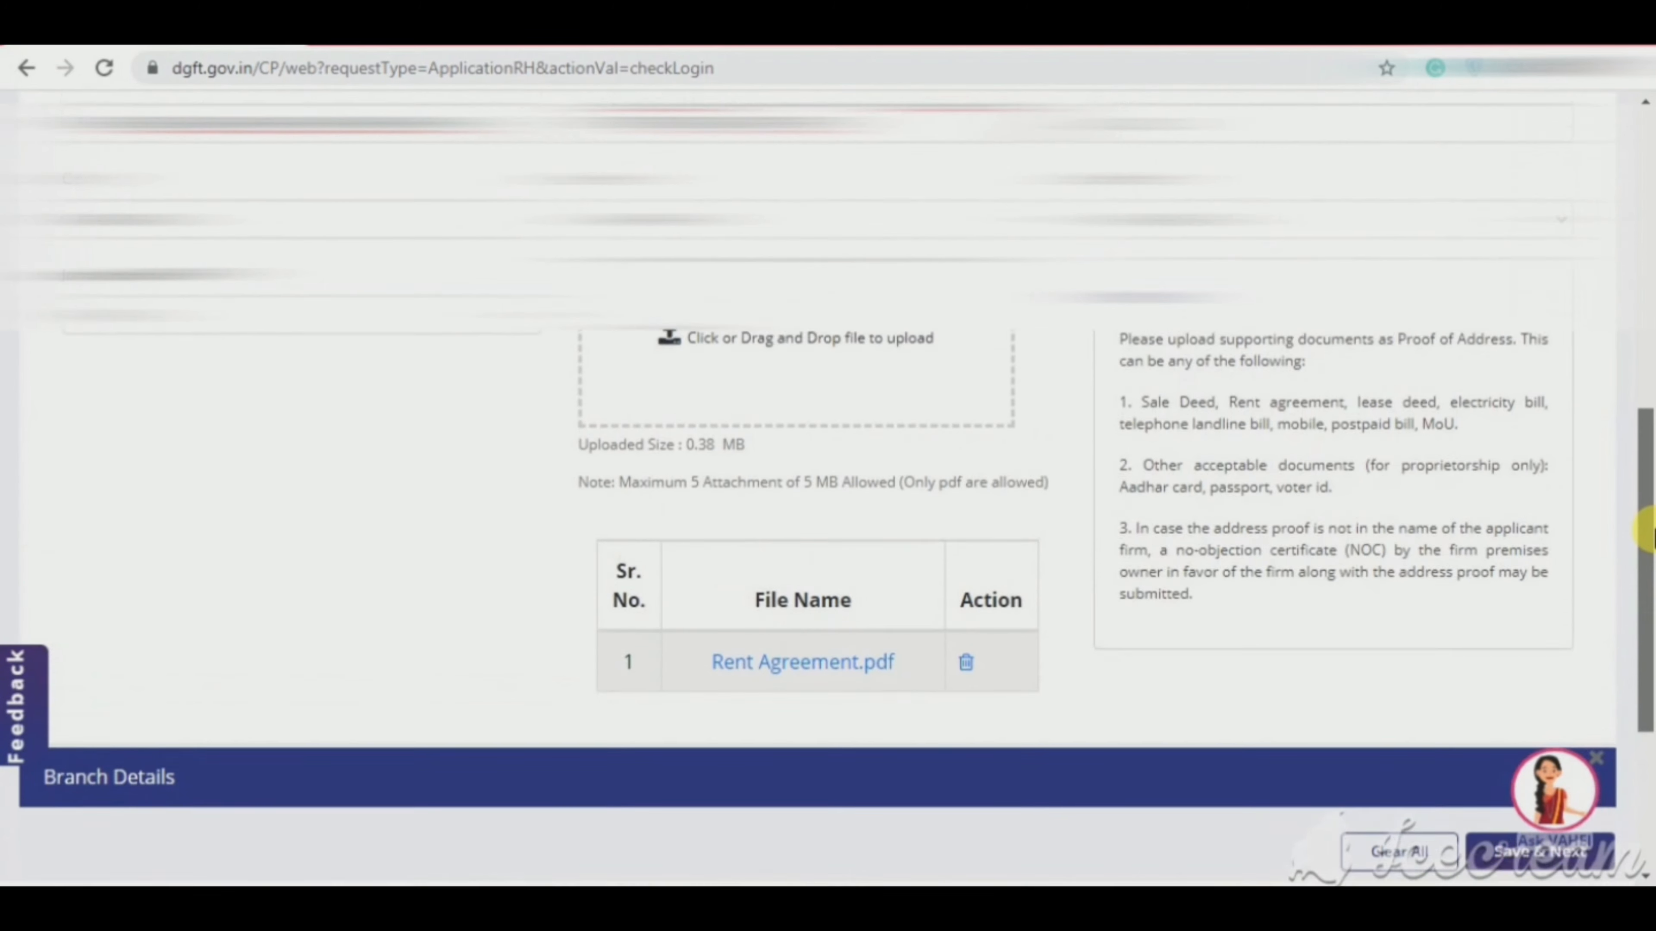
scroll(1643, 555, "down", 4)
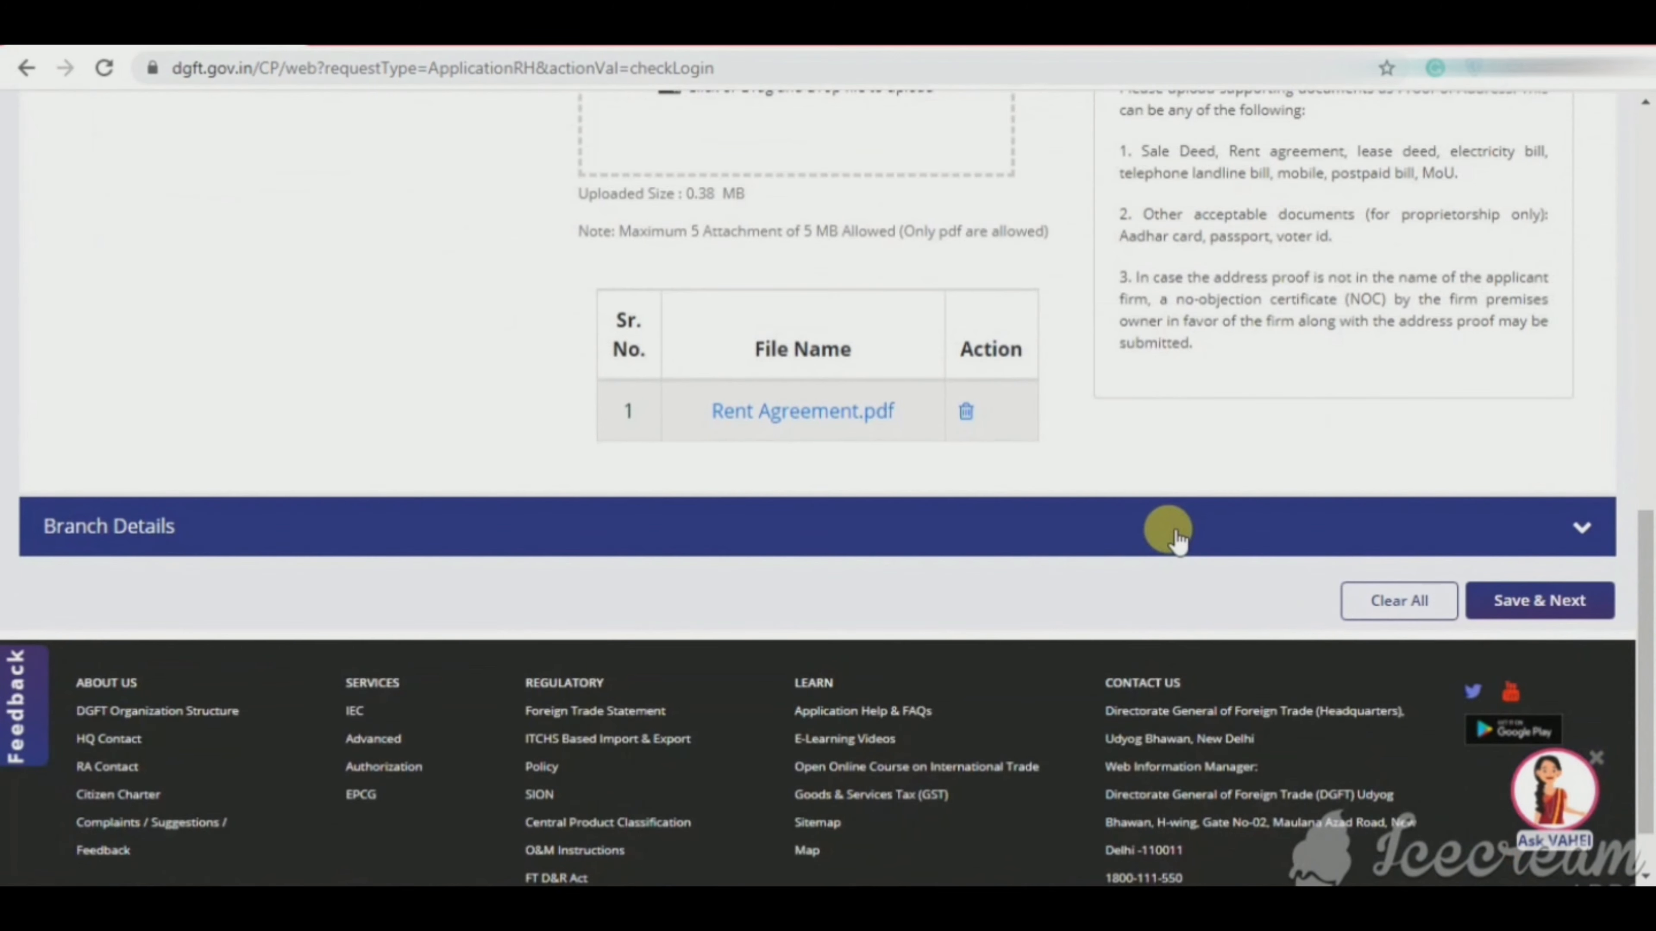
left_click(1168, 528)
Step: Add a branch with its pasted GSTIN, address and PIN code 423602
left_click_drag(1647, 691, 1648, 577)
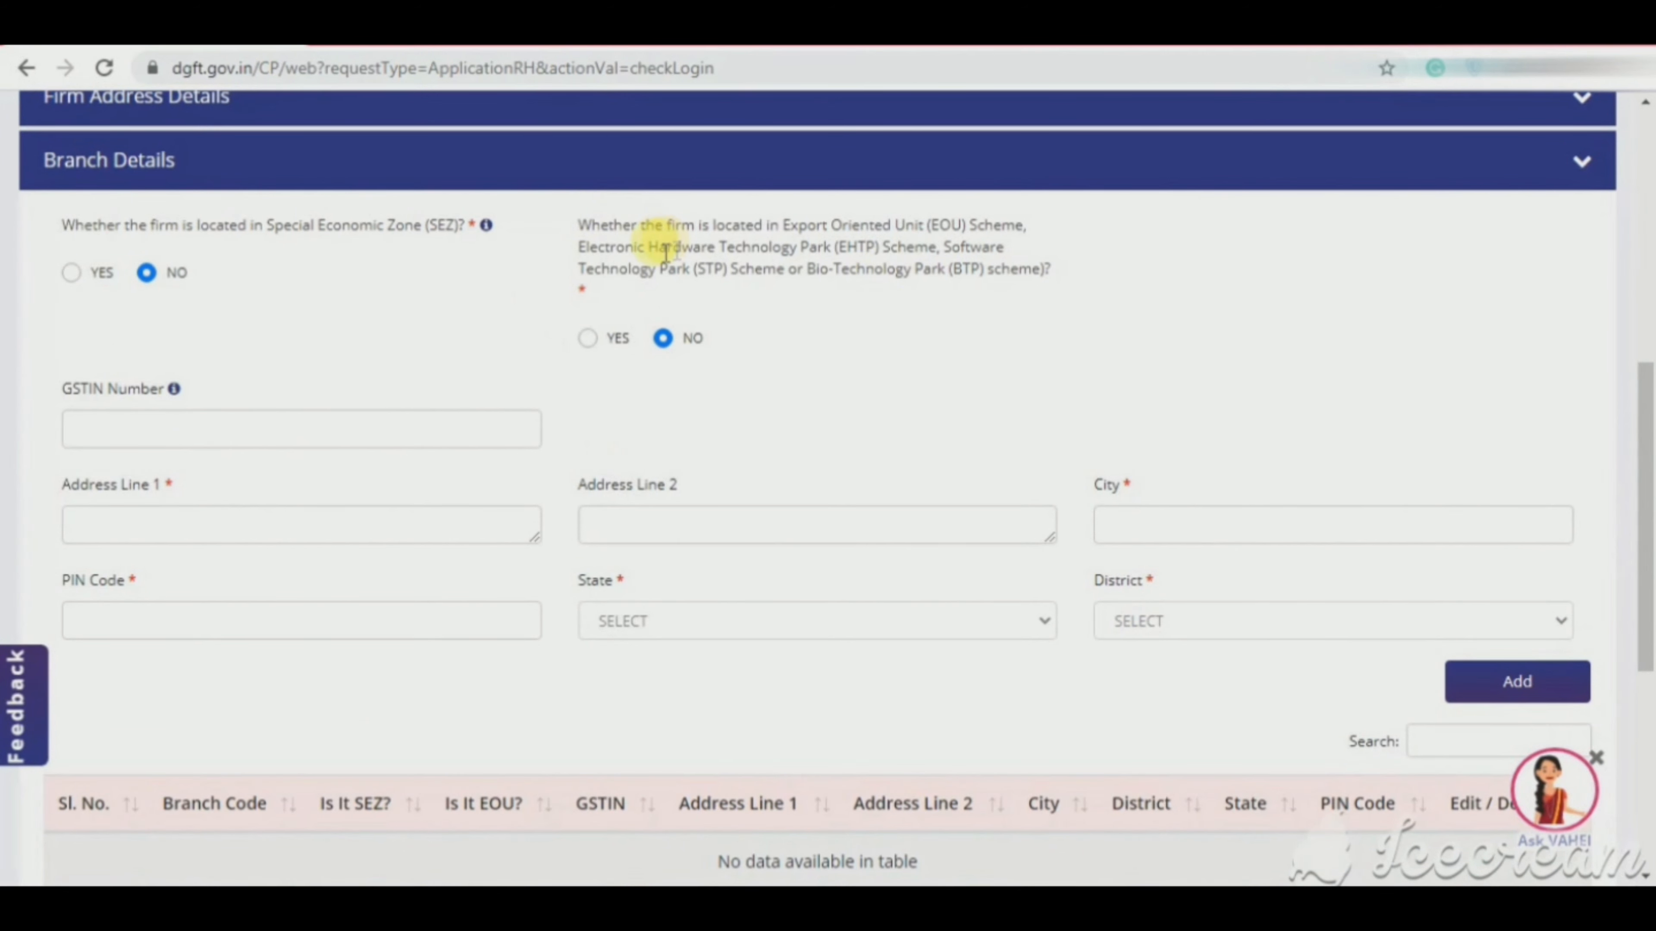
left_click(222, 427)
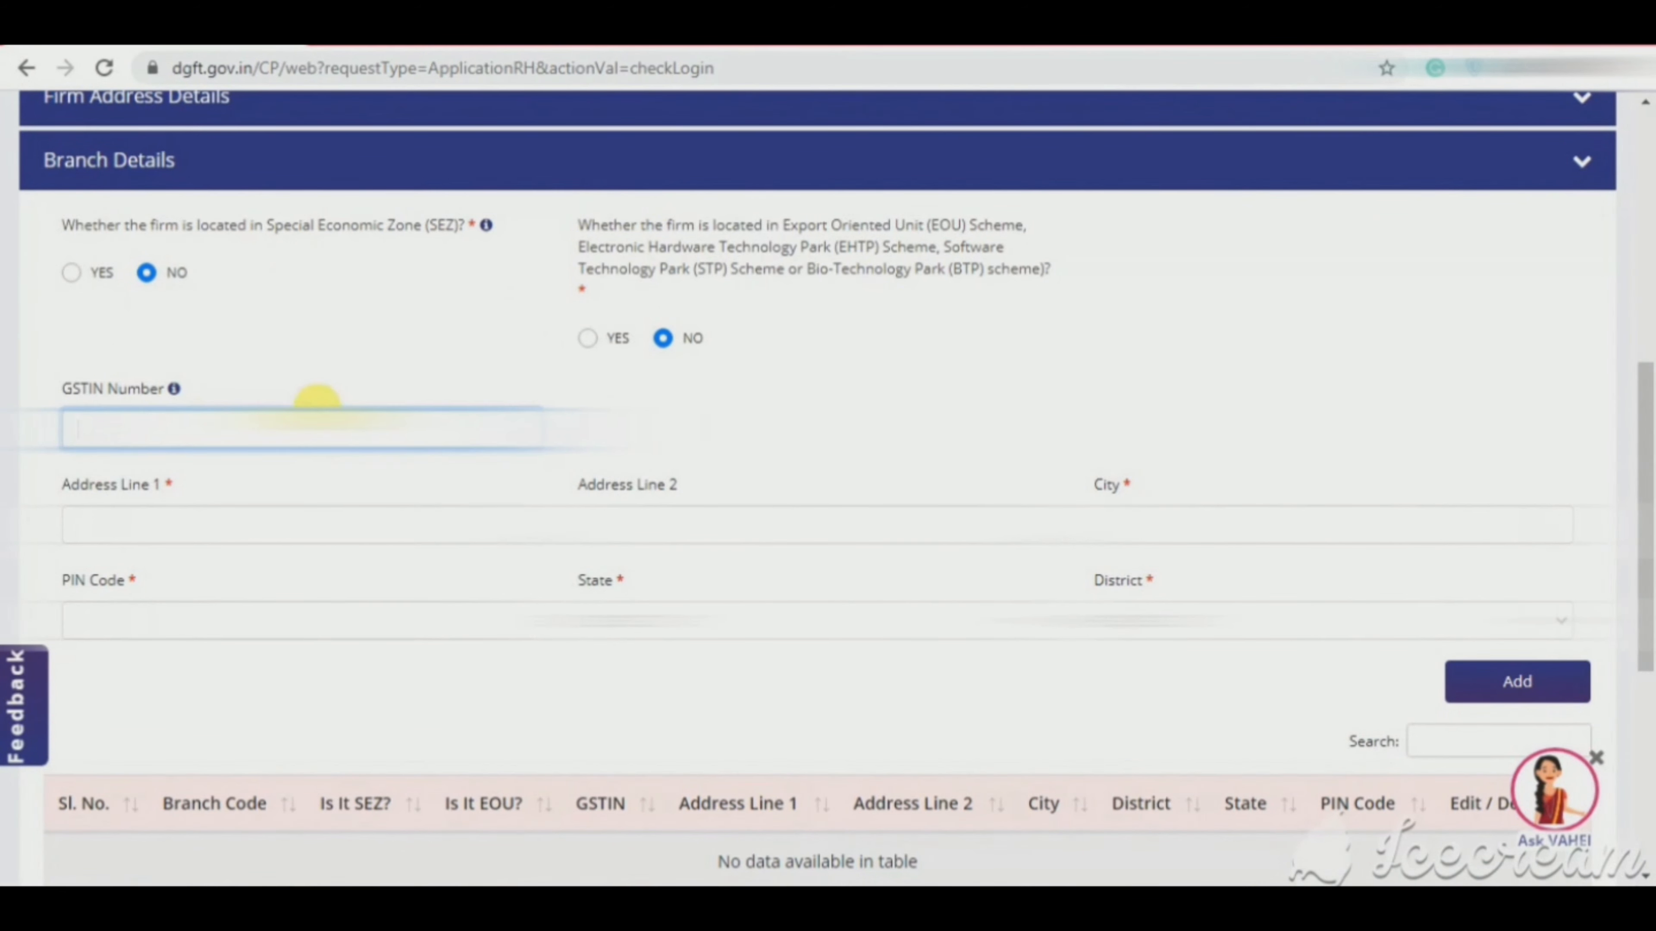
key("ctrl+v")
key("Tab")
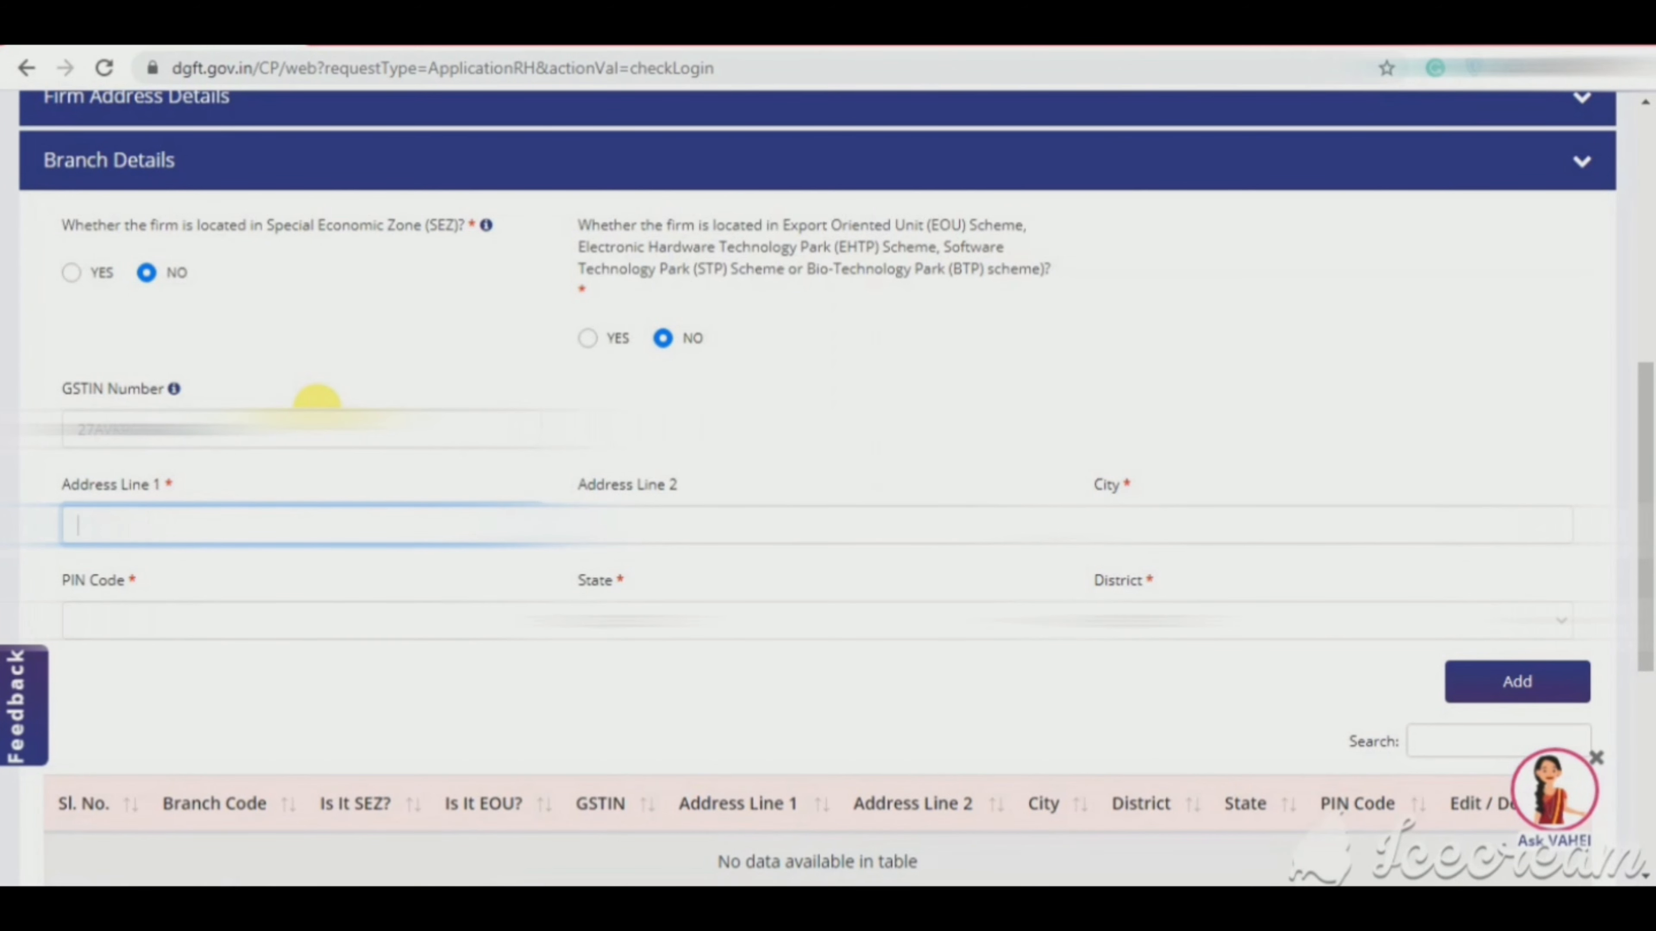
key("ctrl+v")
key("Tab")
type("423")
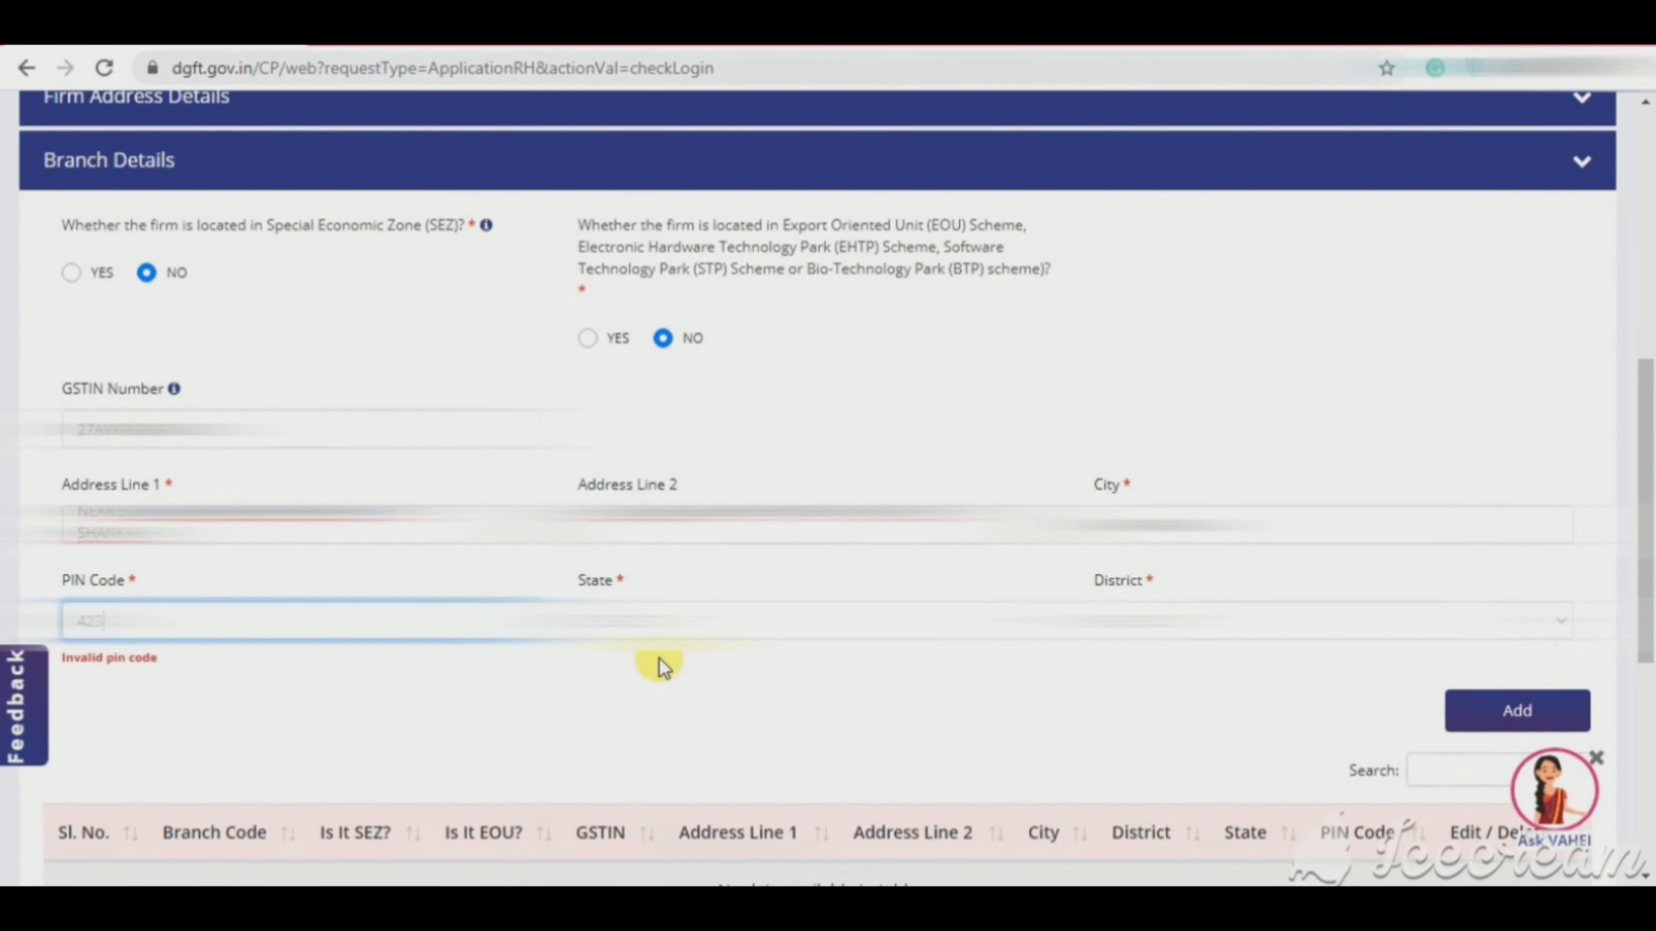
type("602")
key("Tab")
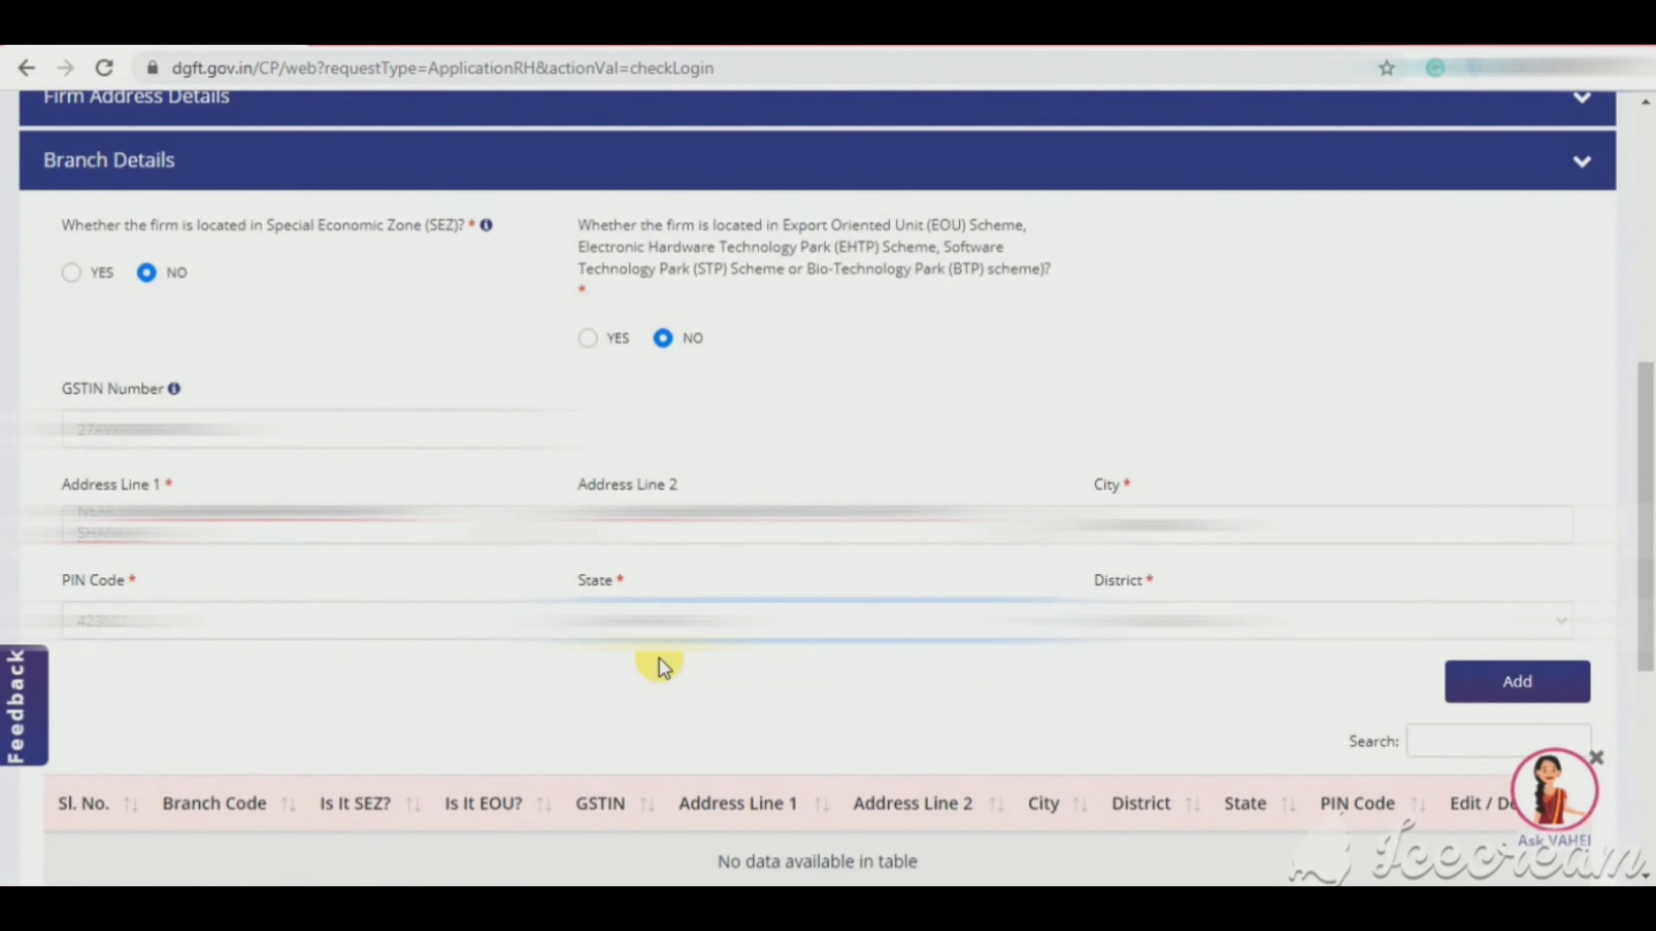
left_click(1539, 676)
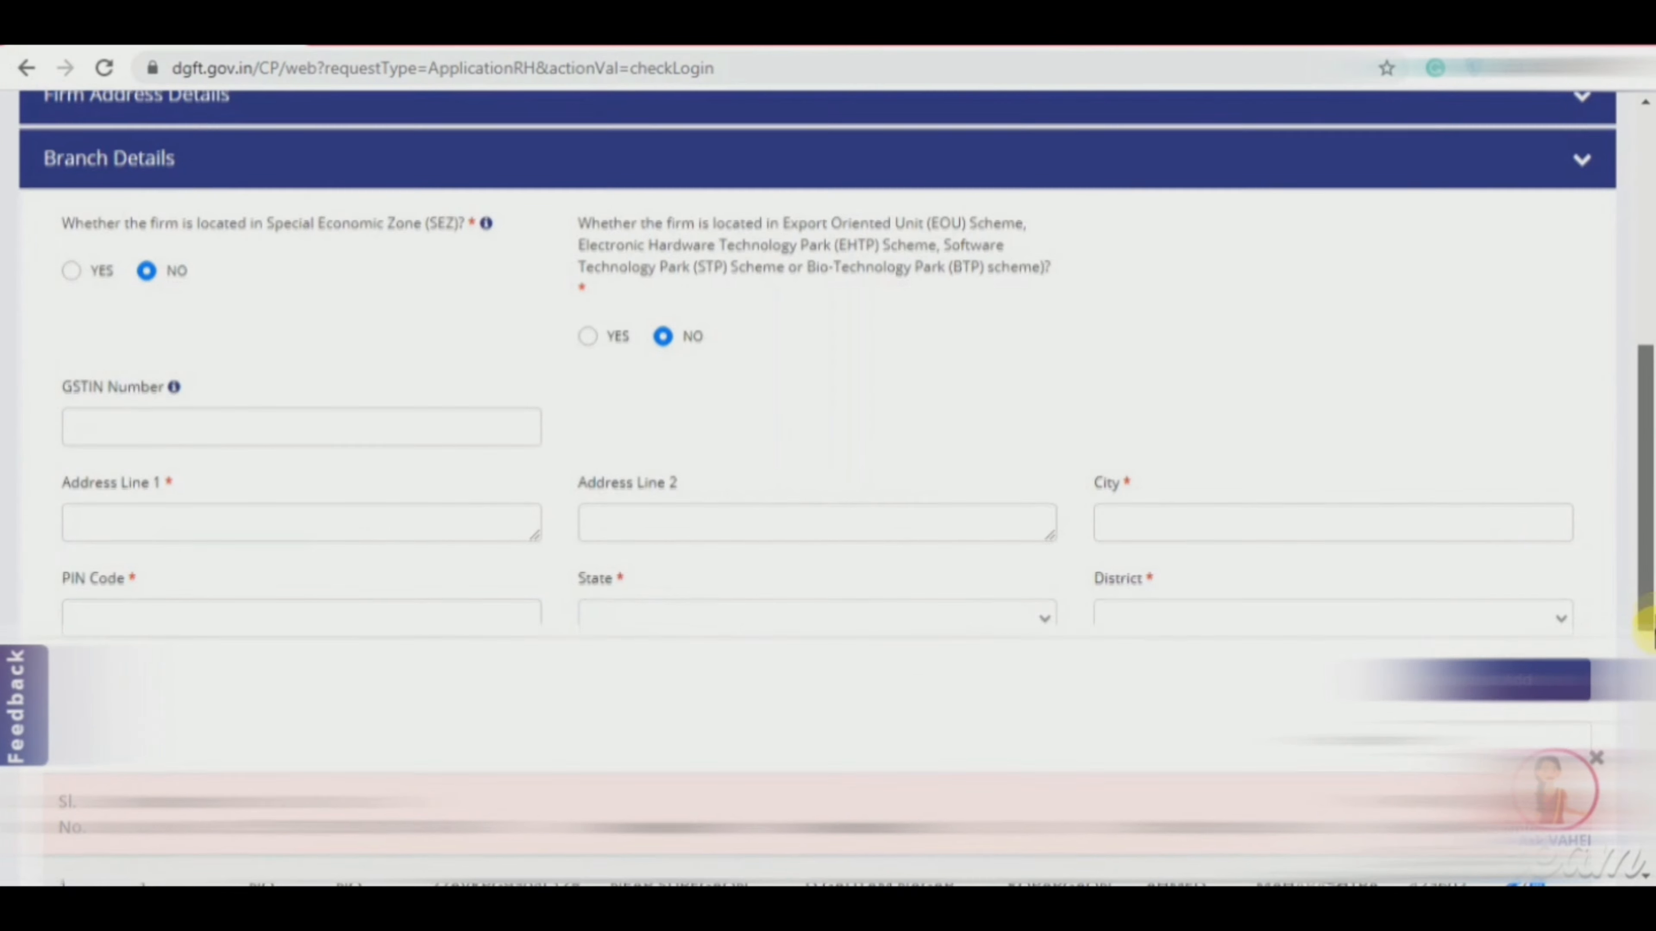
Step: Save Branch Details and continue to the Proprietor/Partner/Director step
scroll(1642, 626, "down", 5)
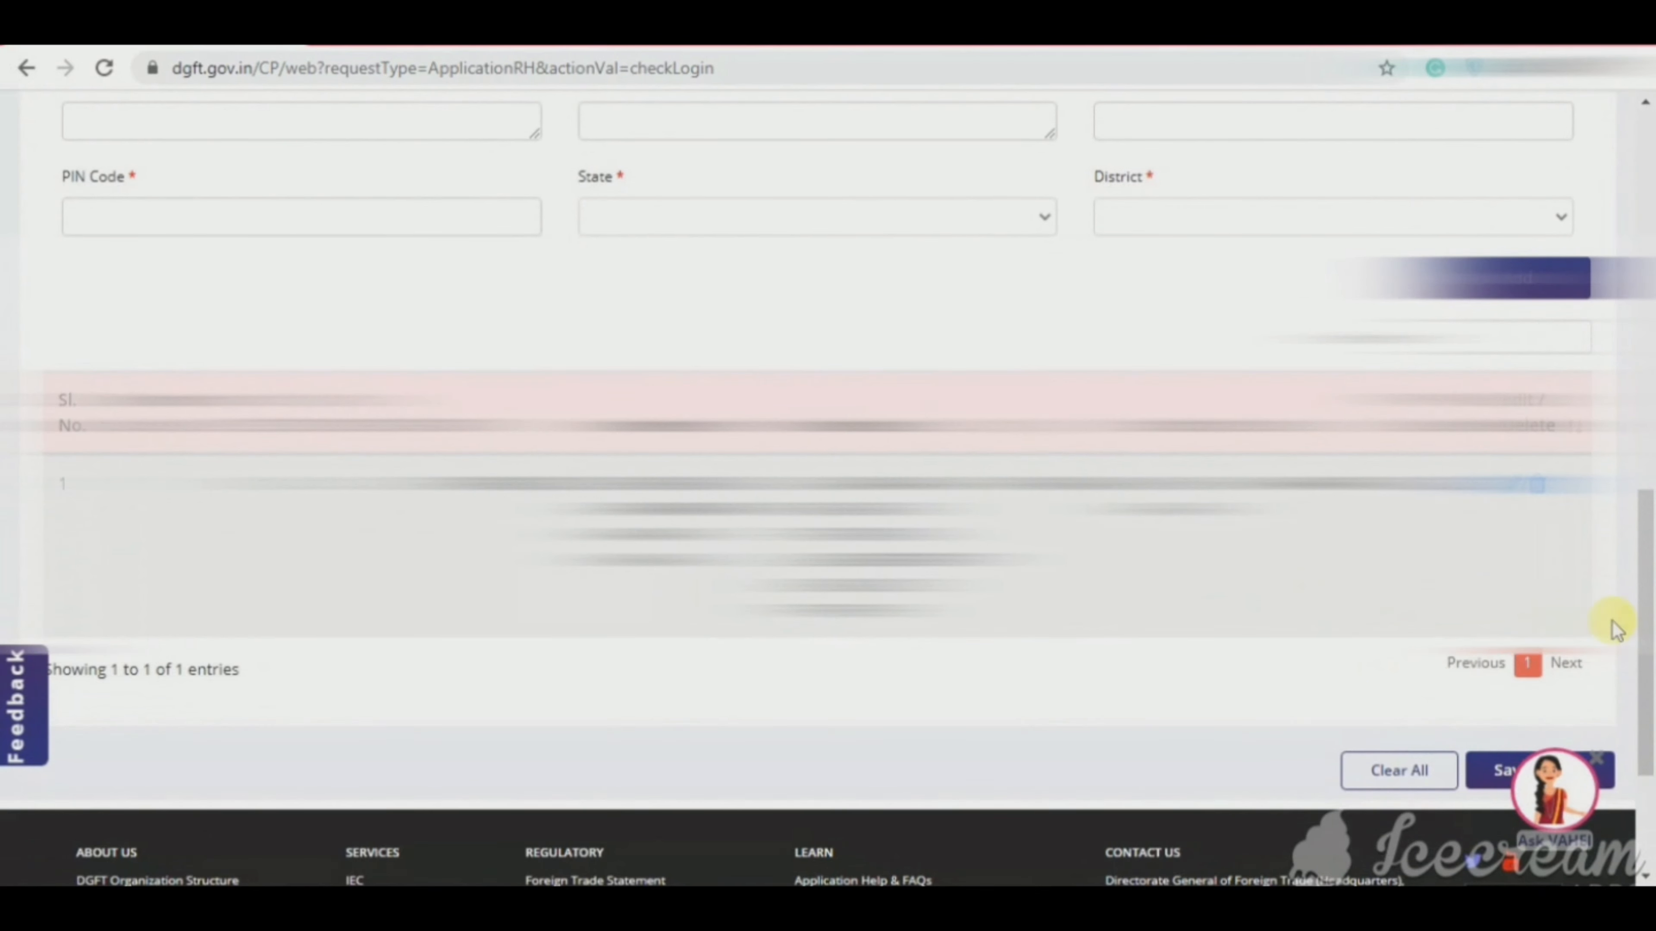
scroll(1615, 627, "down", 3)
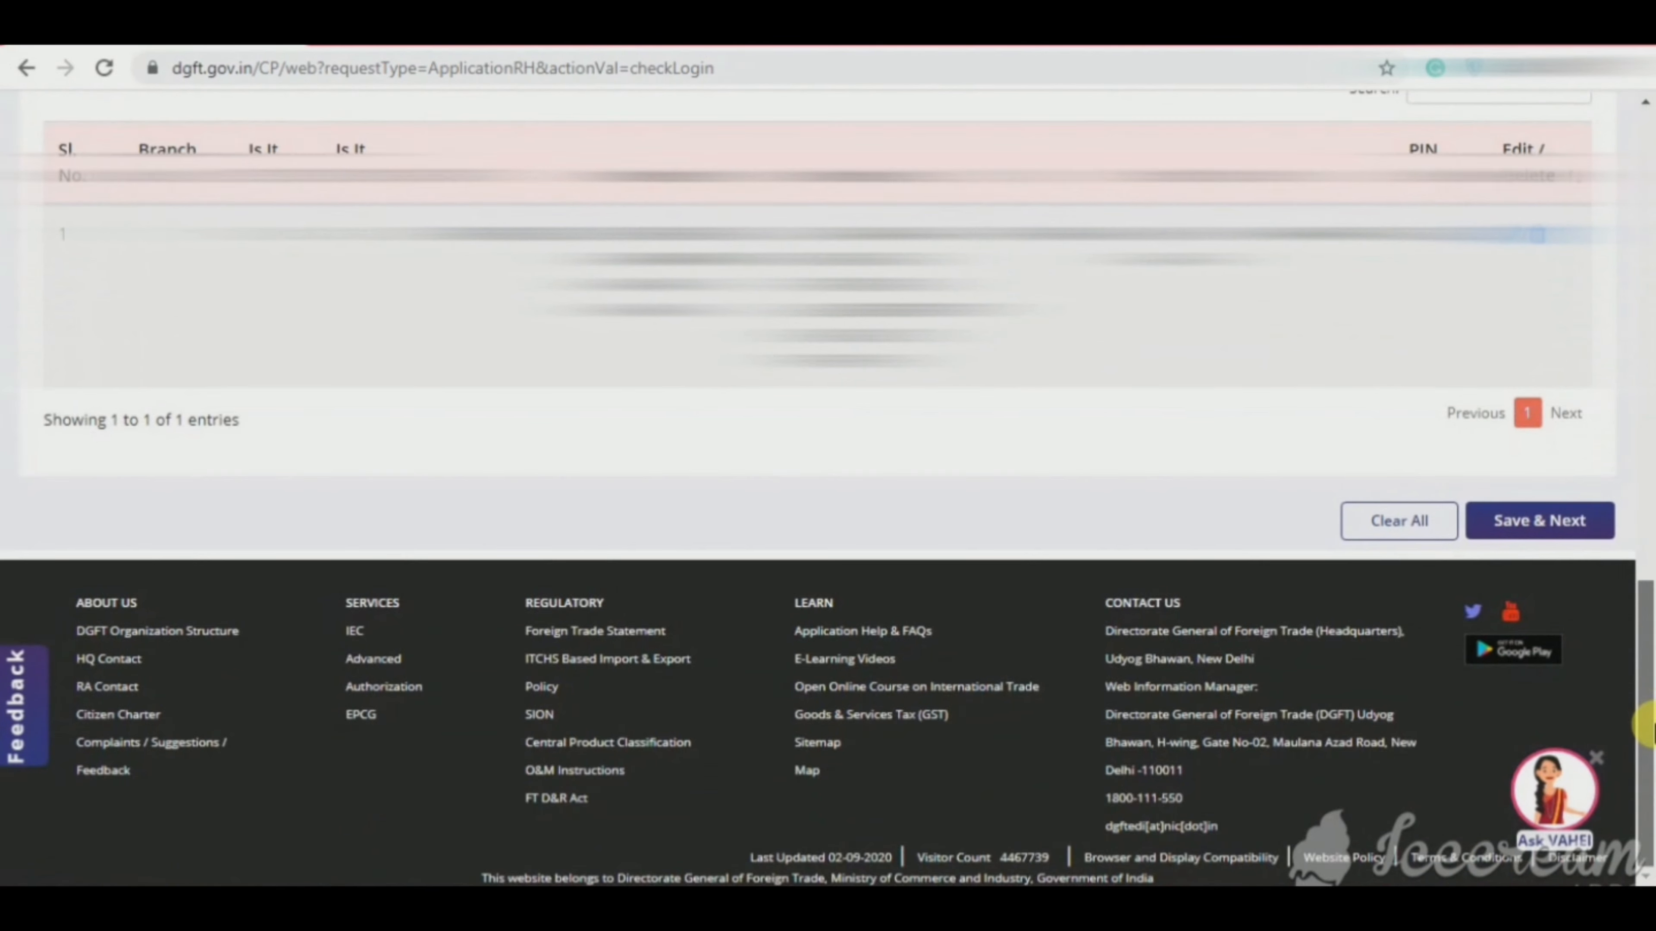
left_click(1552, 538)
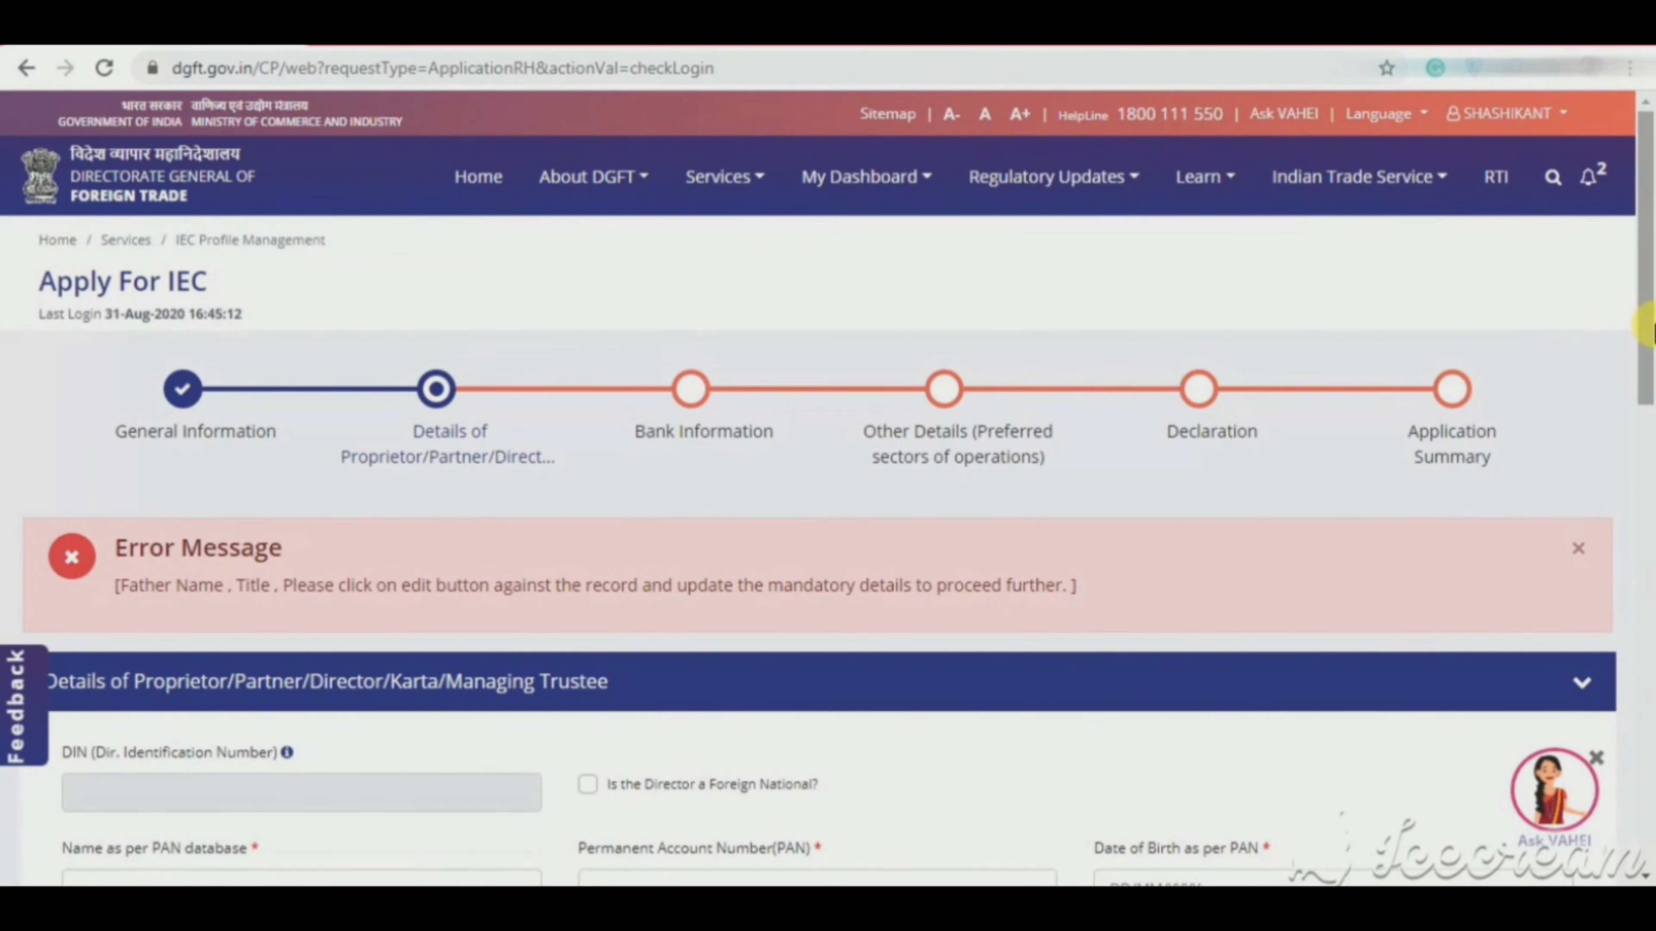
Step: Add the missing Title and Father Name to the director's record, update it and save
left_click_drag(1649, 326, 1649, 512)
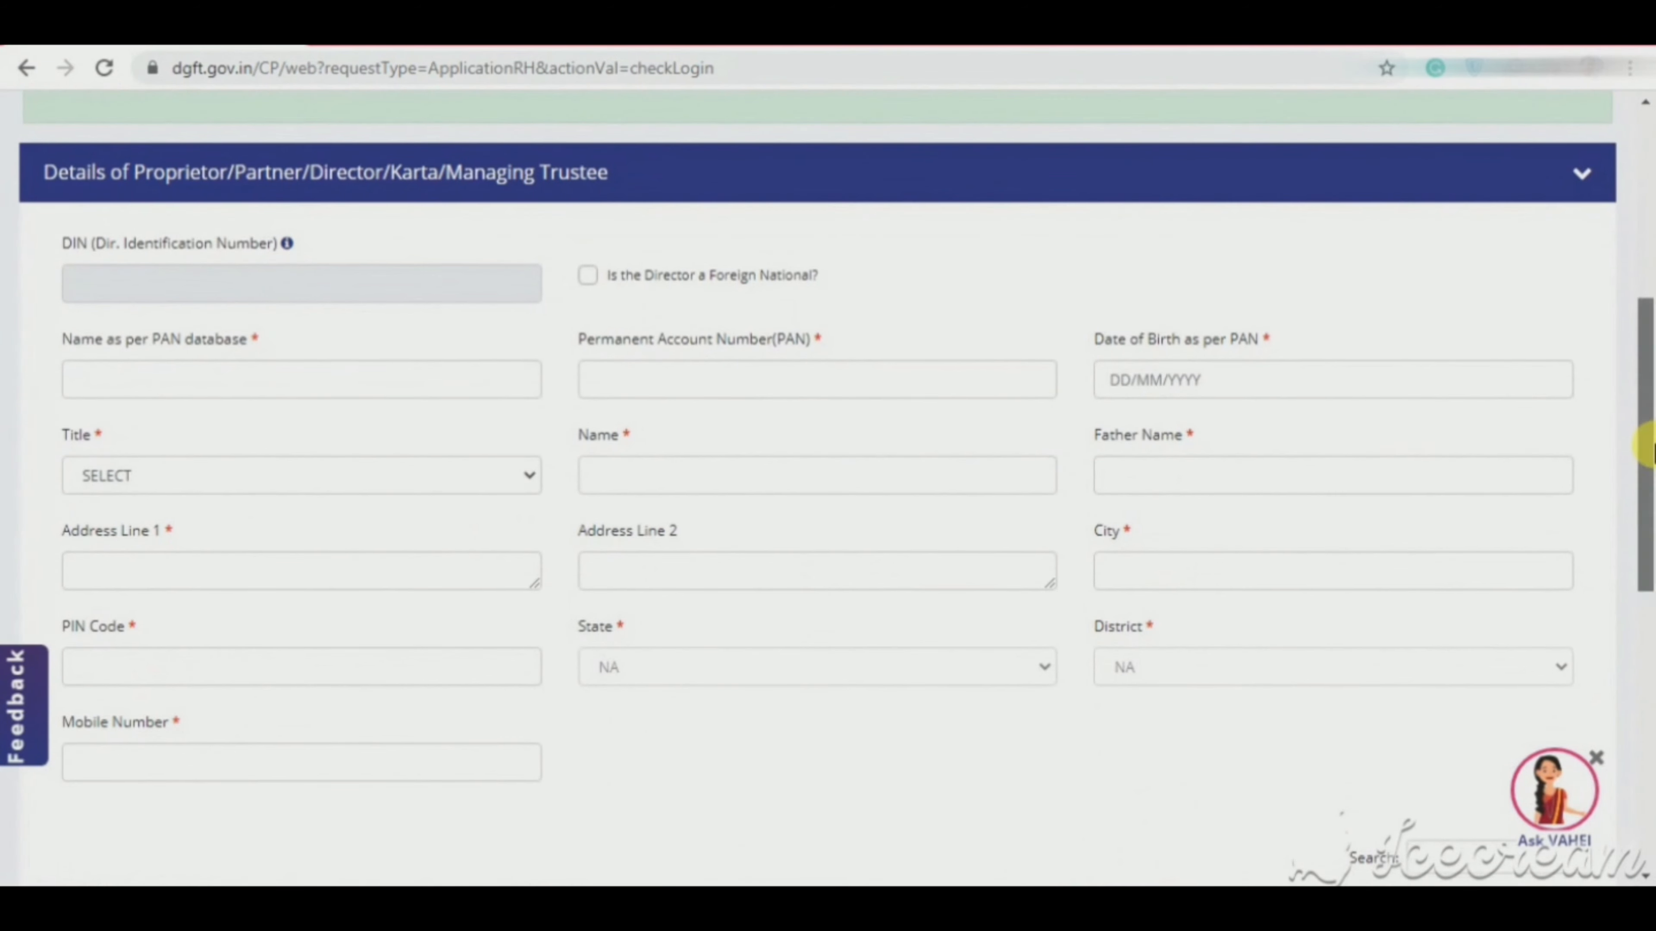
left_click_drag(1650, 511, 1650, 610)
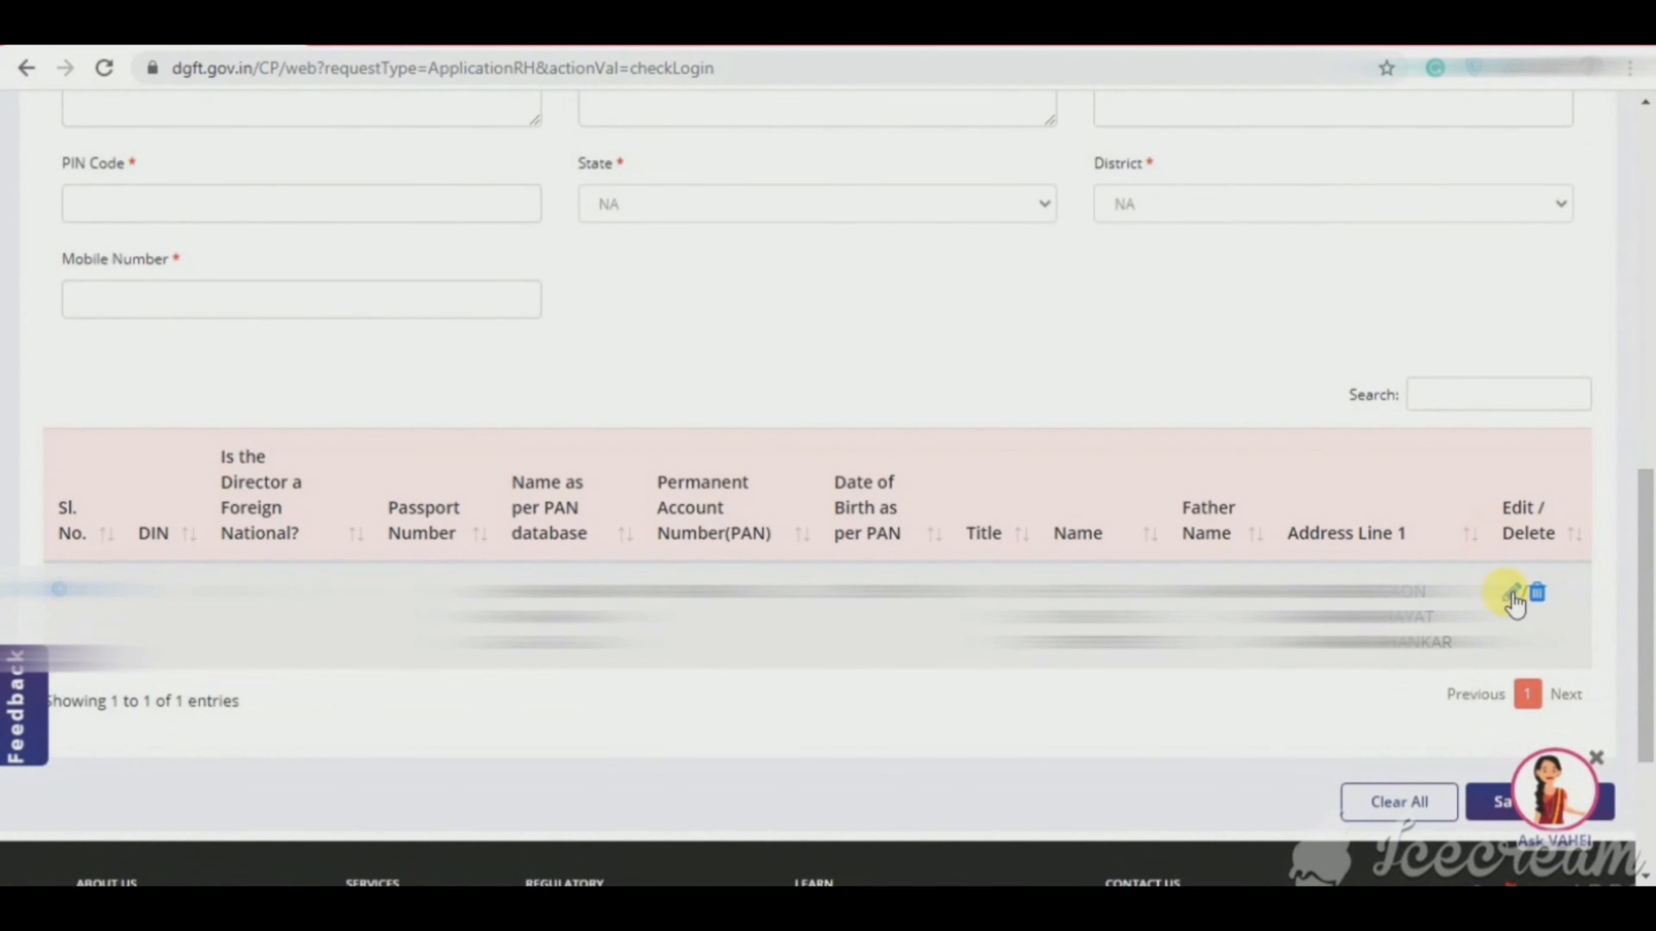
left_click(1514, 594)
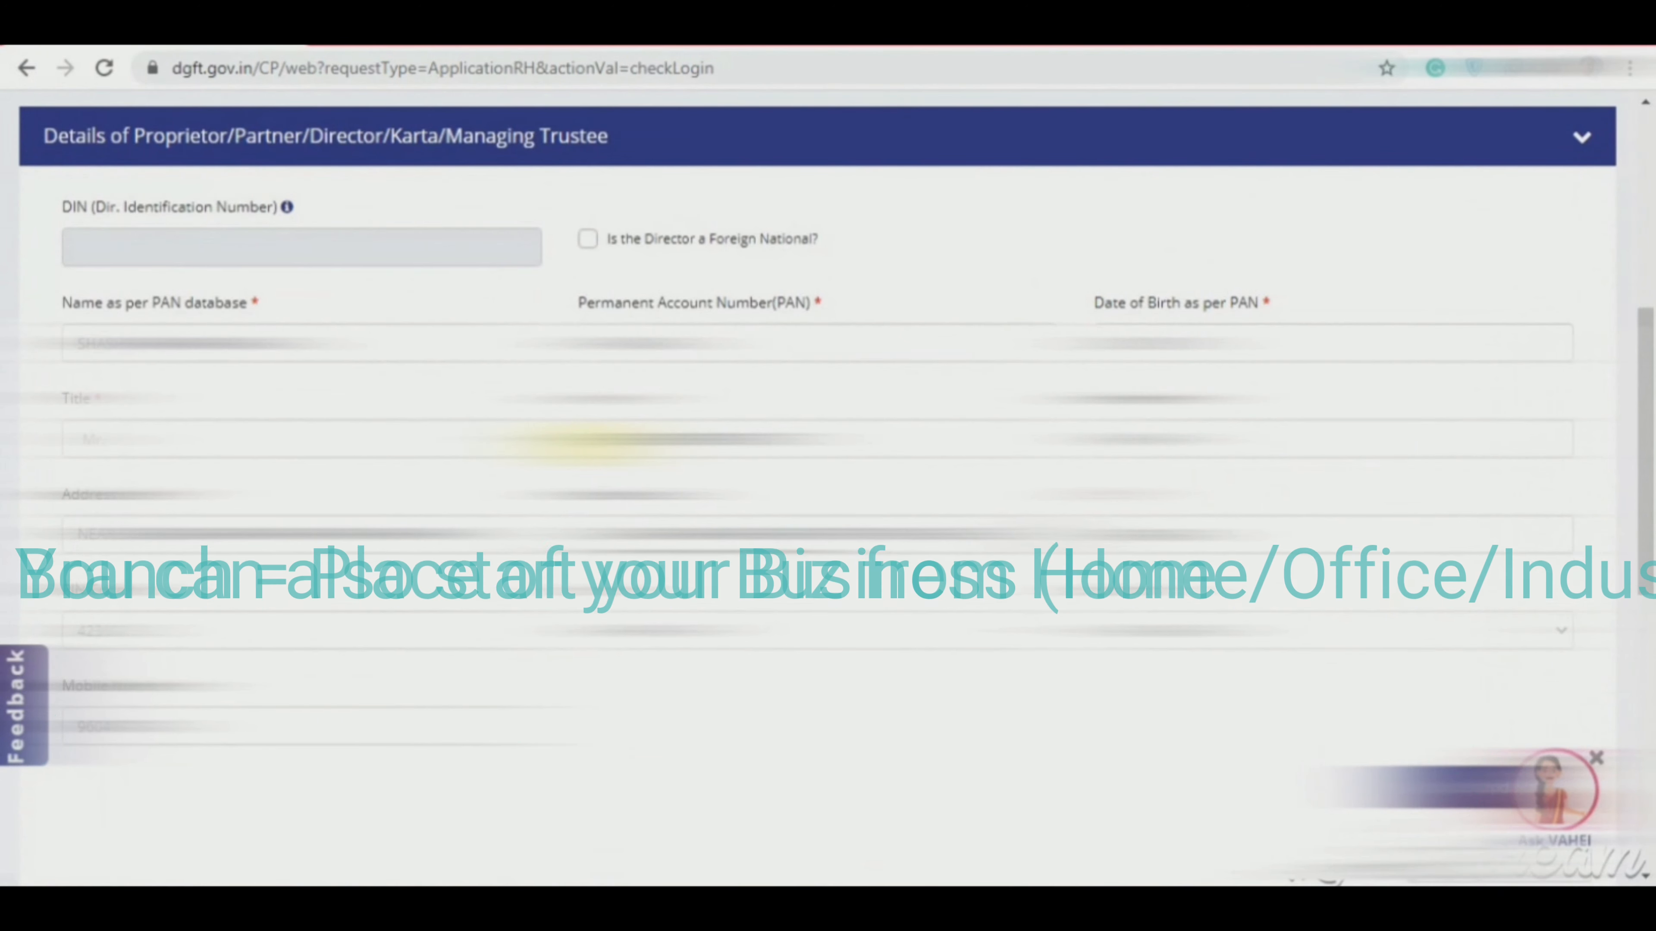
left_click(841, 436)
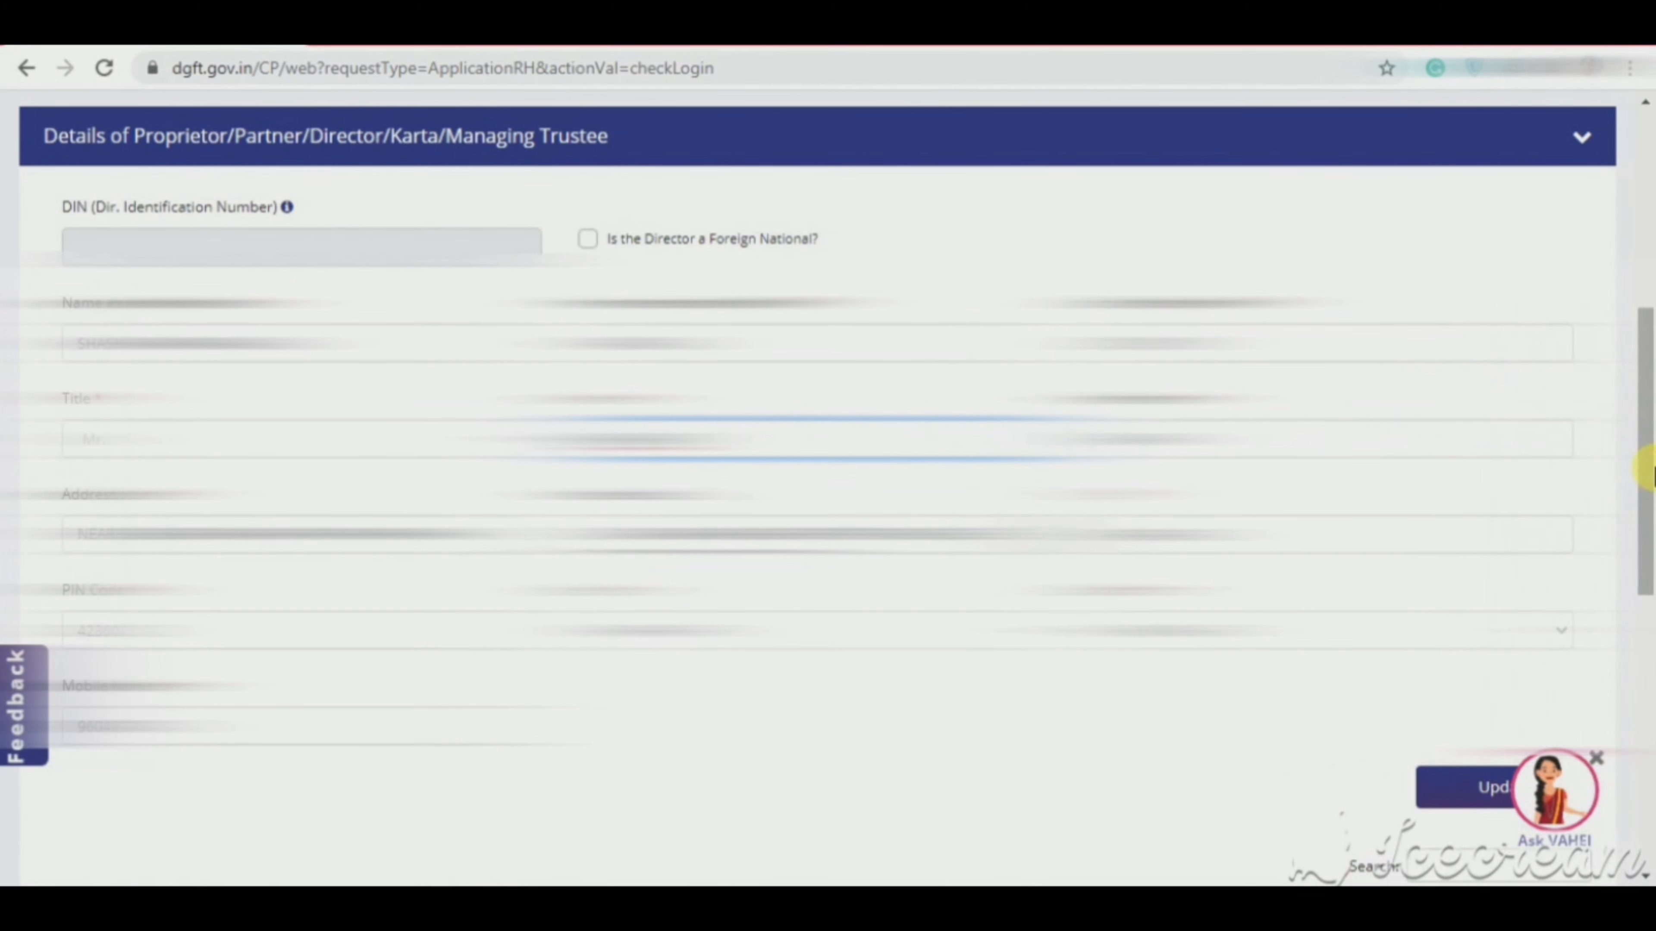
left_click_drag(1645, 473, 1647, 568)
left_click(1516, 522)
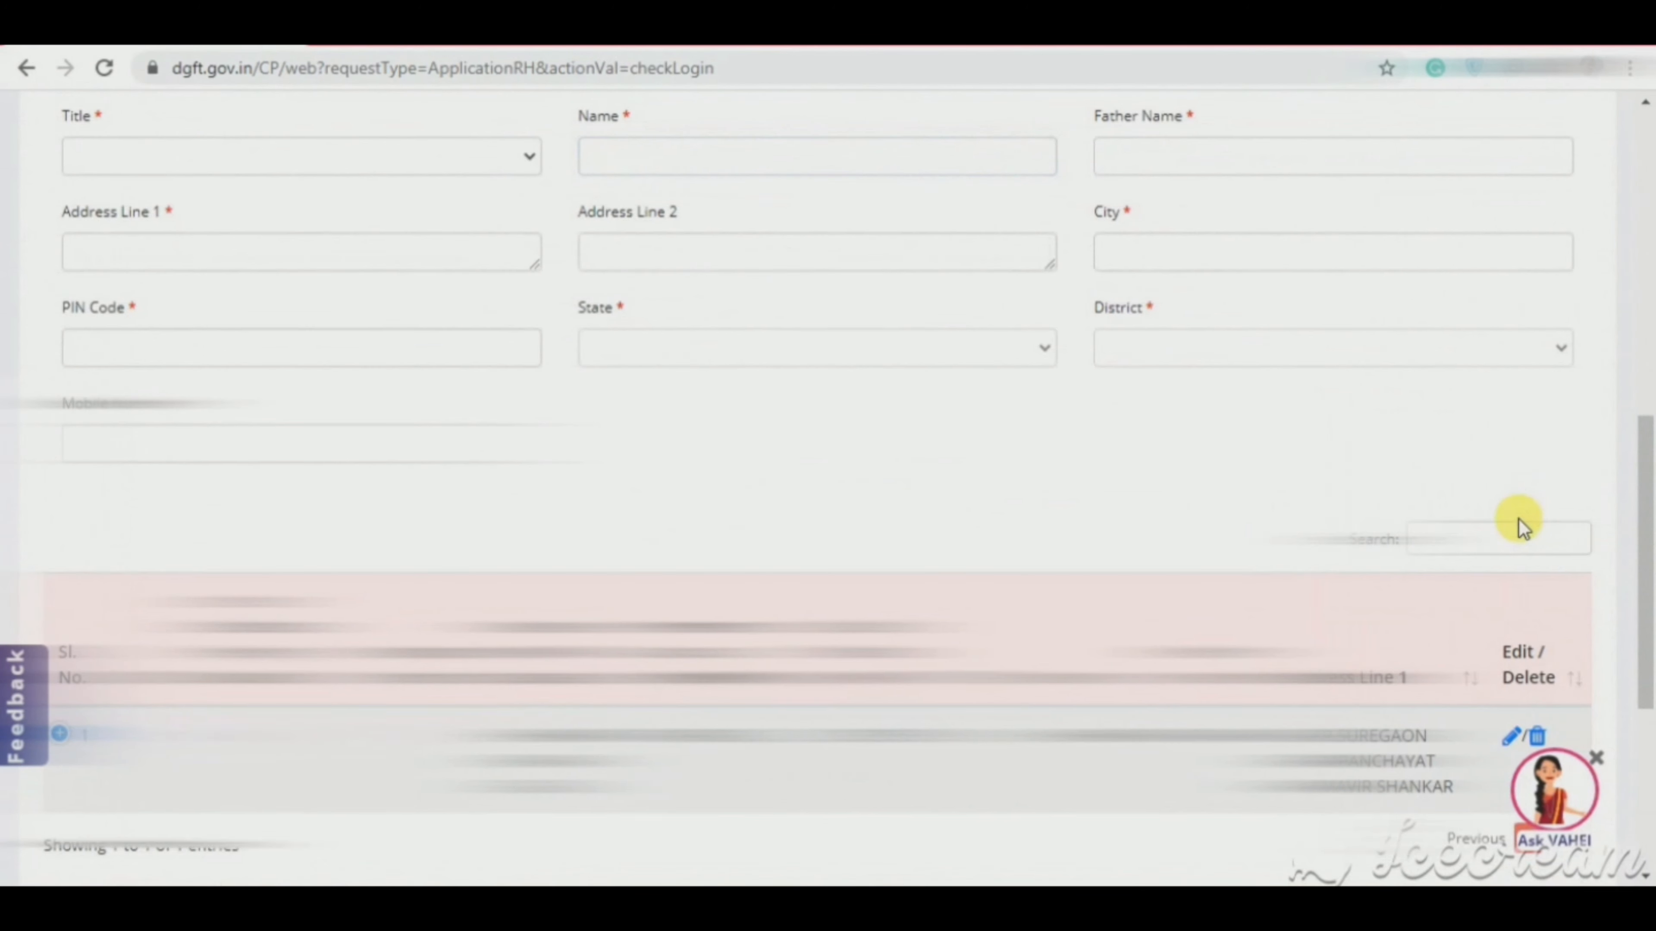
scroll(1522, 531, "down", 5)
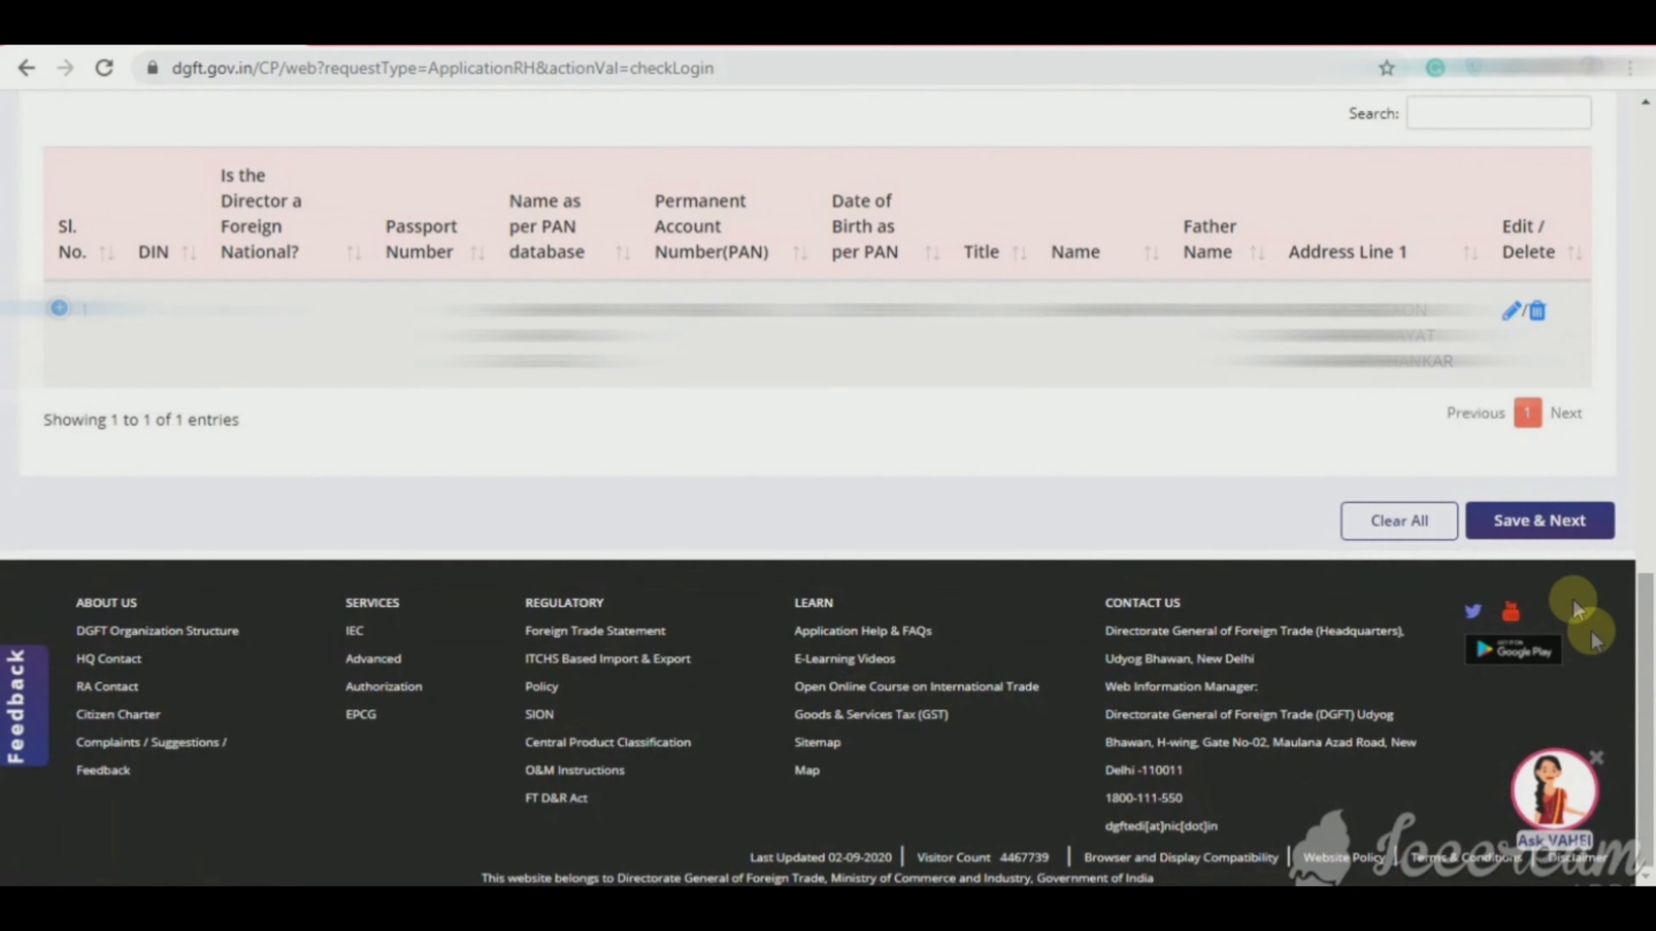
left_click(1536, 530)
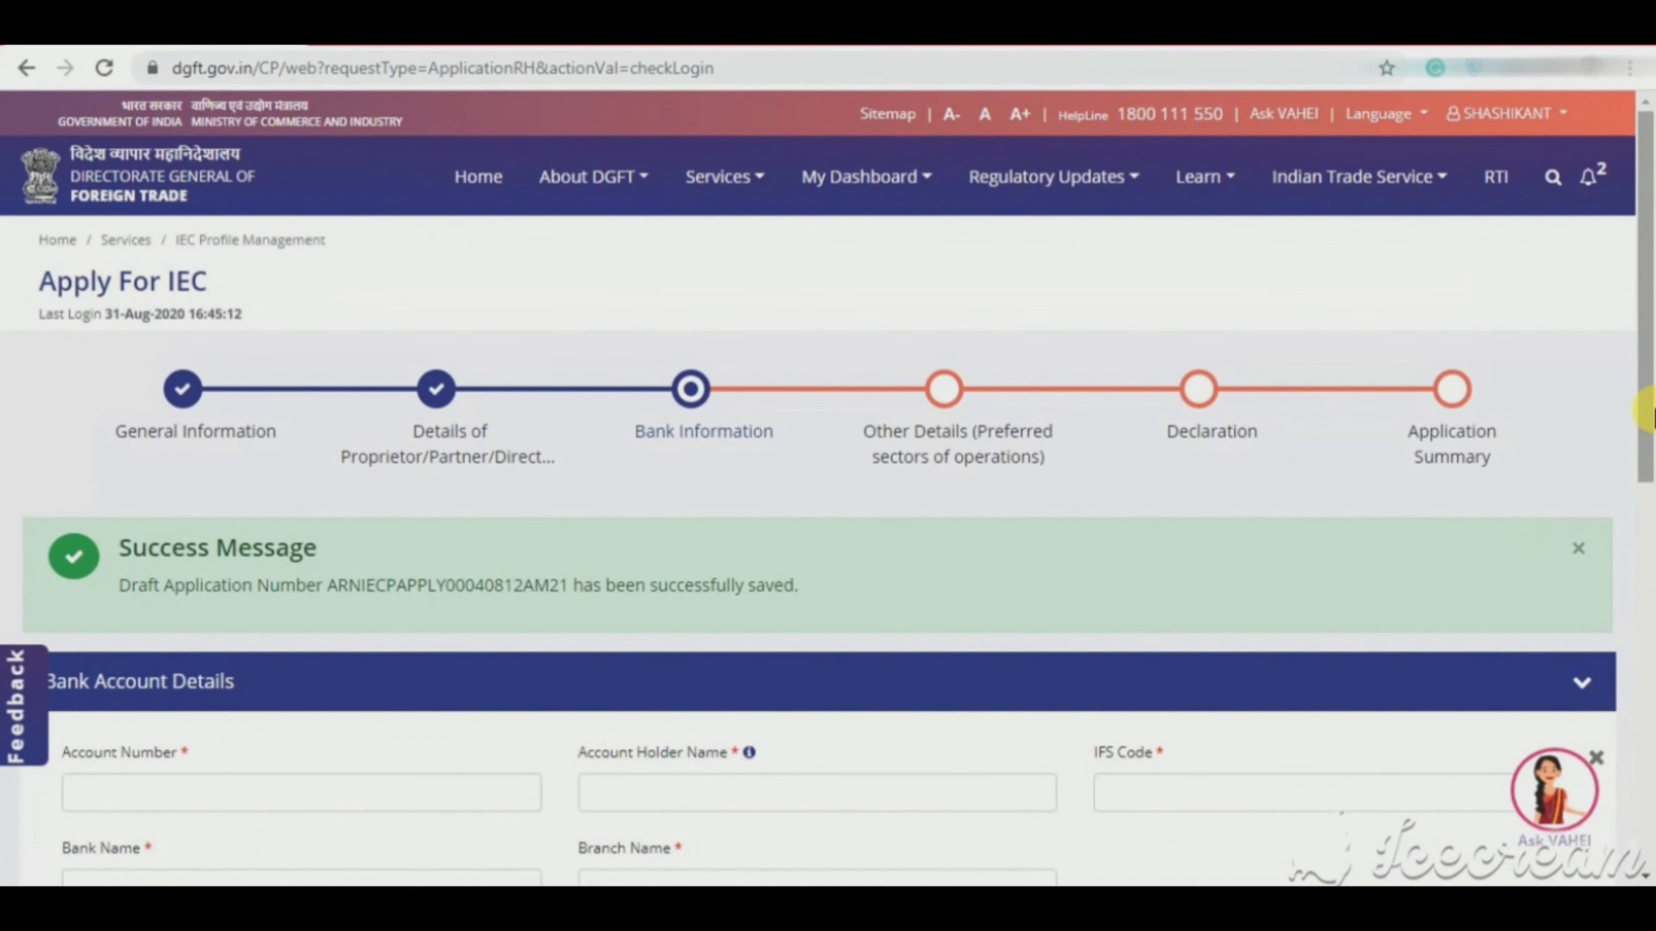
Step: Enter the firm's bank account number
left_click_drag(1649, 411, 1649, 544)
scroll(1649, 544, "down", 3)
left_click(408, 345)
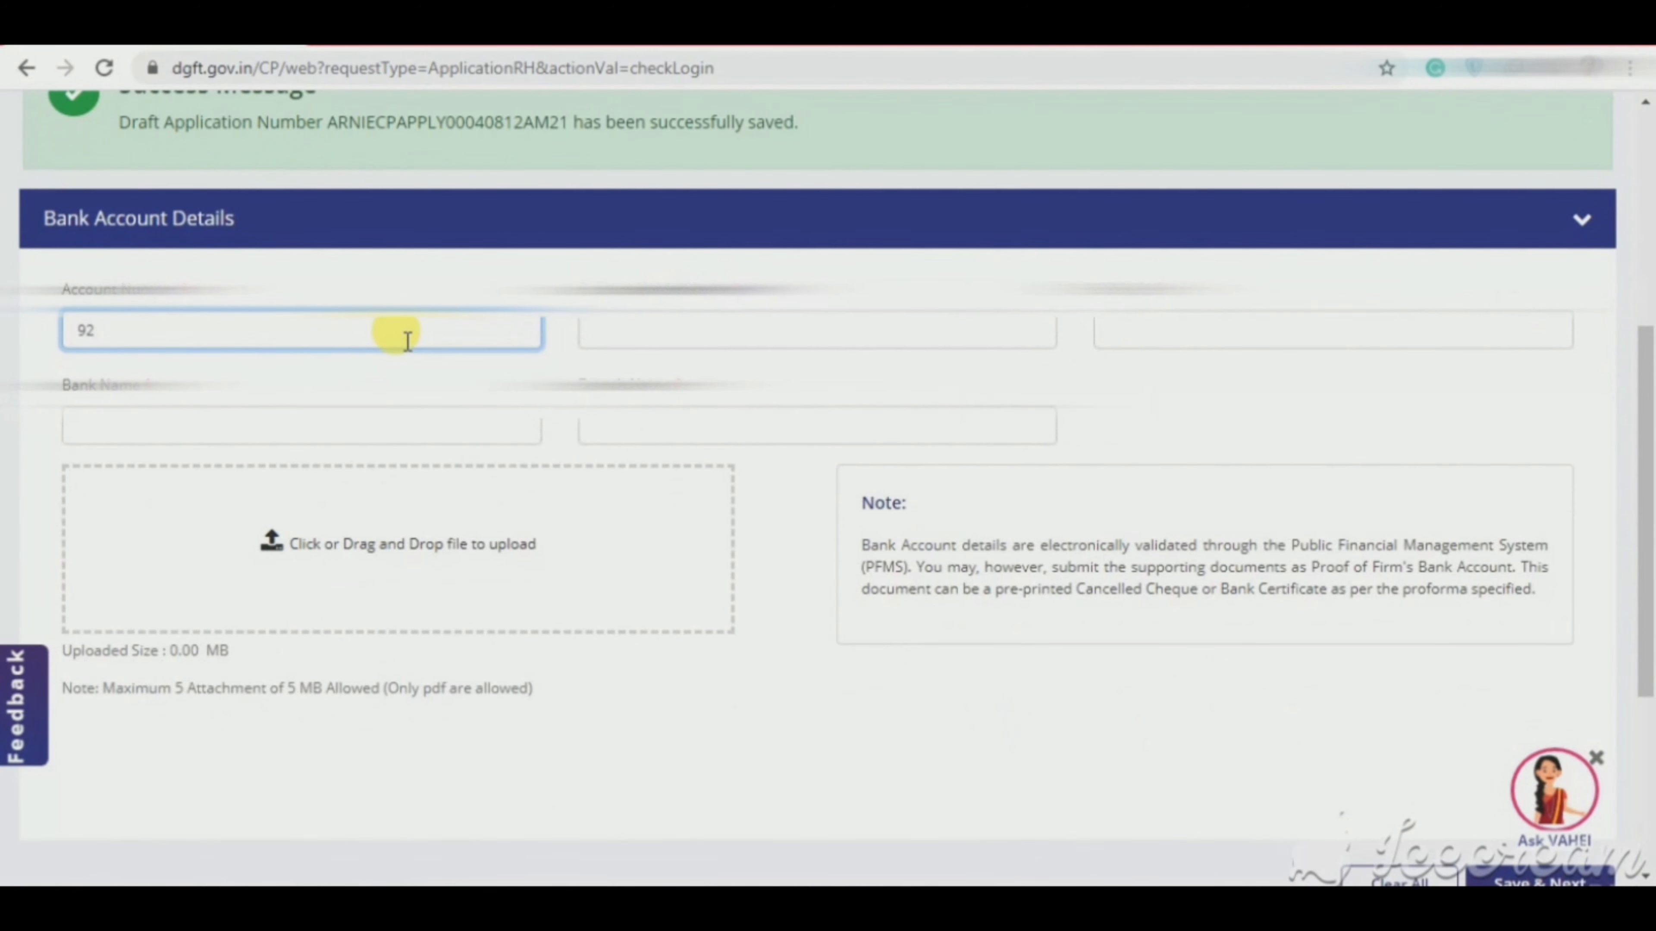
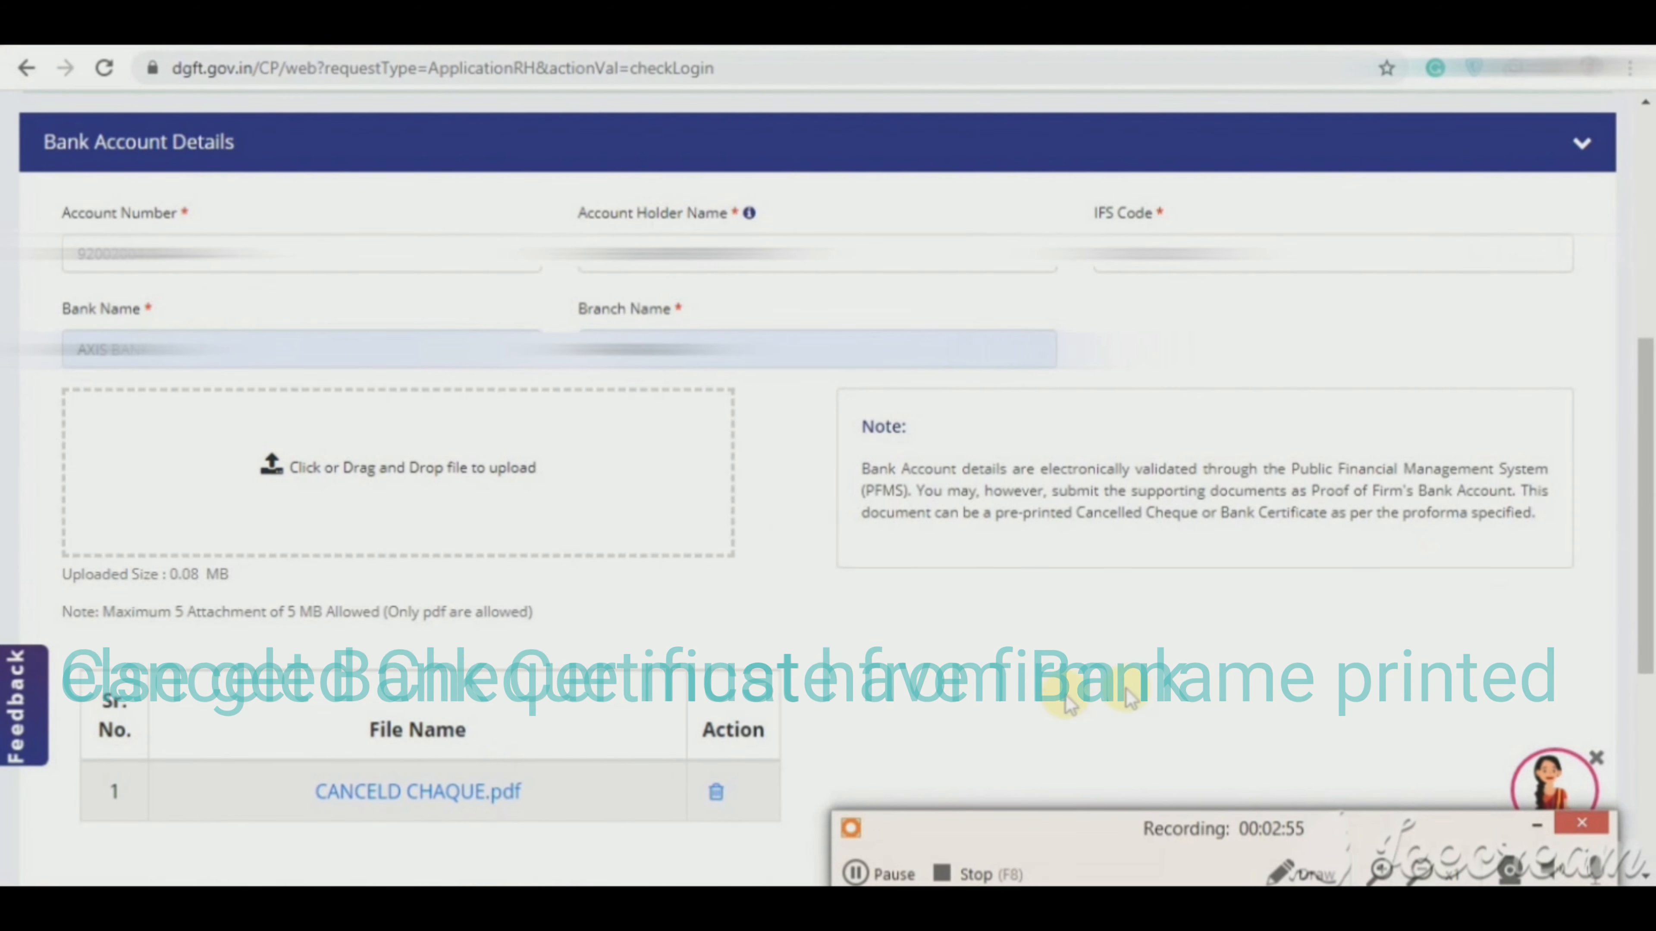
left_click(1540, 826)
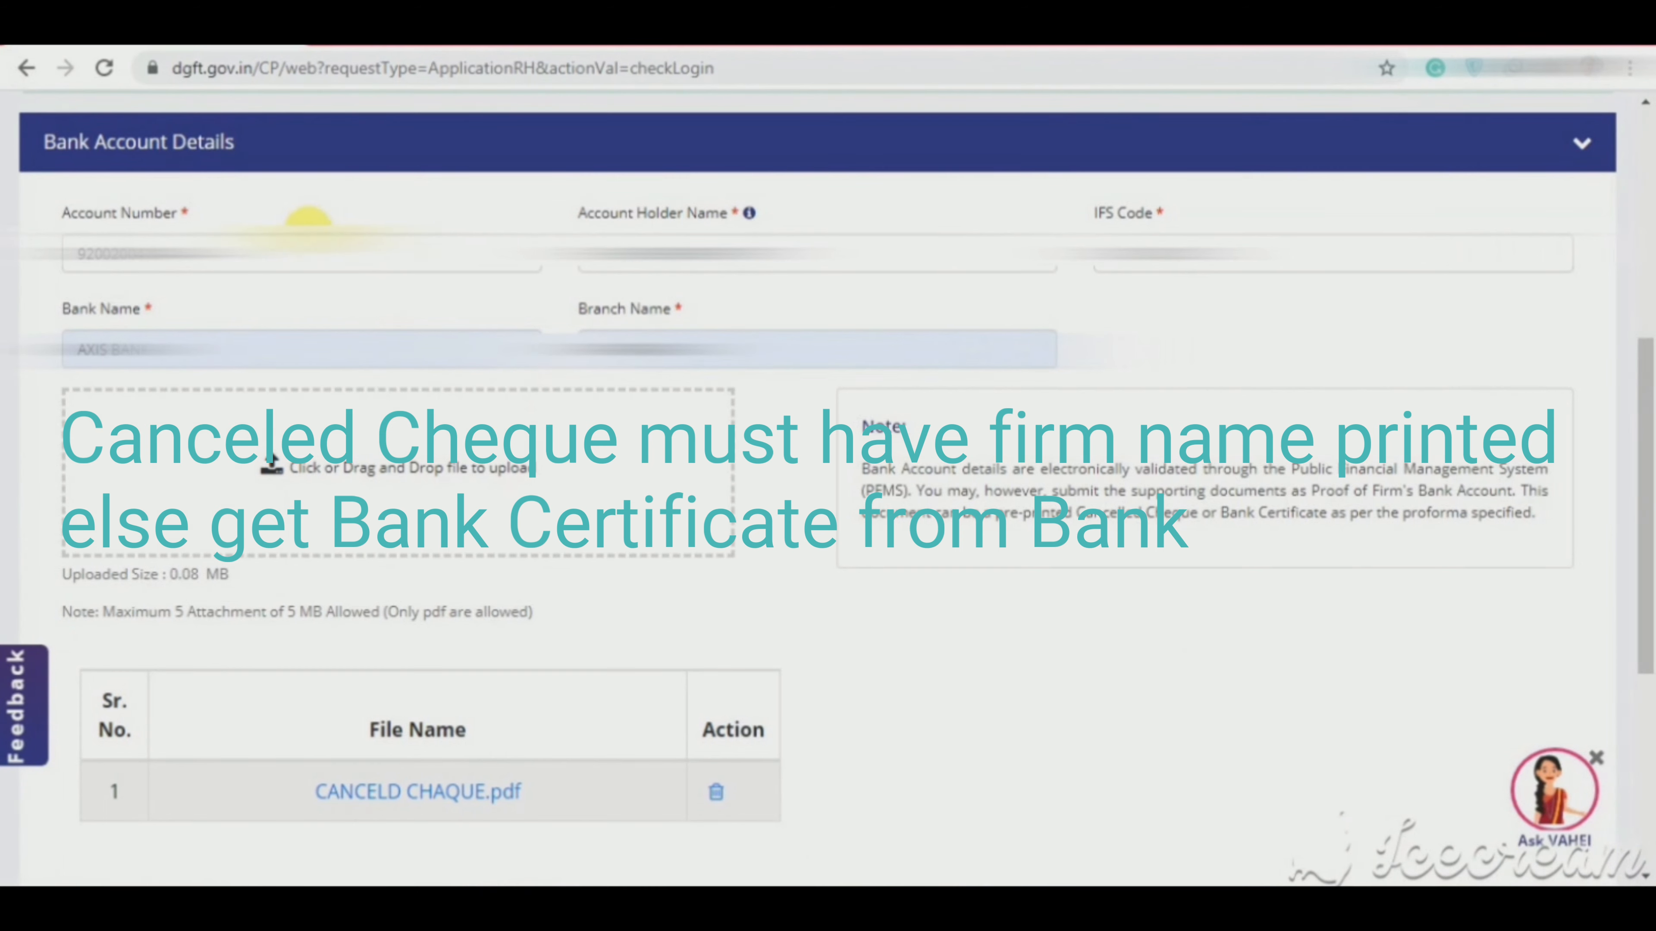
left_click_drag(277, 251, 82, 212)
Step: Complete Account Holder Name and IFS Code and save with CANCELD CHAQUE.pdf attached
key("Tab")
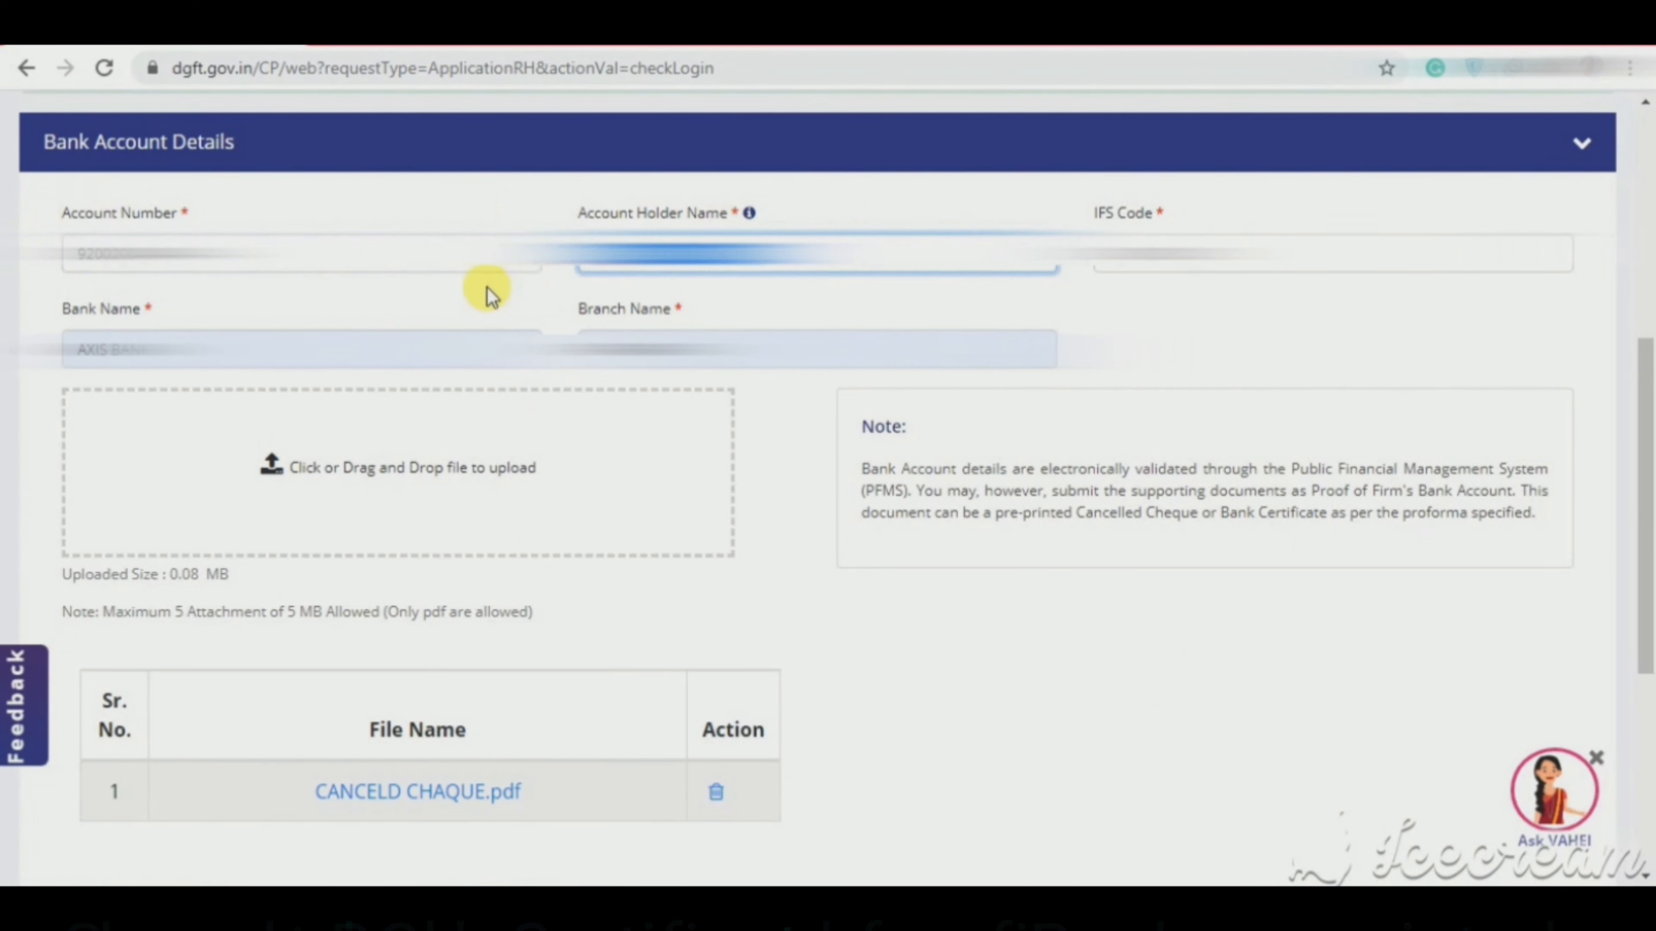
key("Tab")
left_click_drag(1030, 256, 1005, 255)
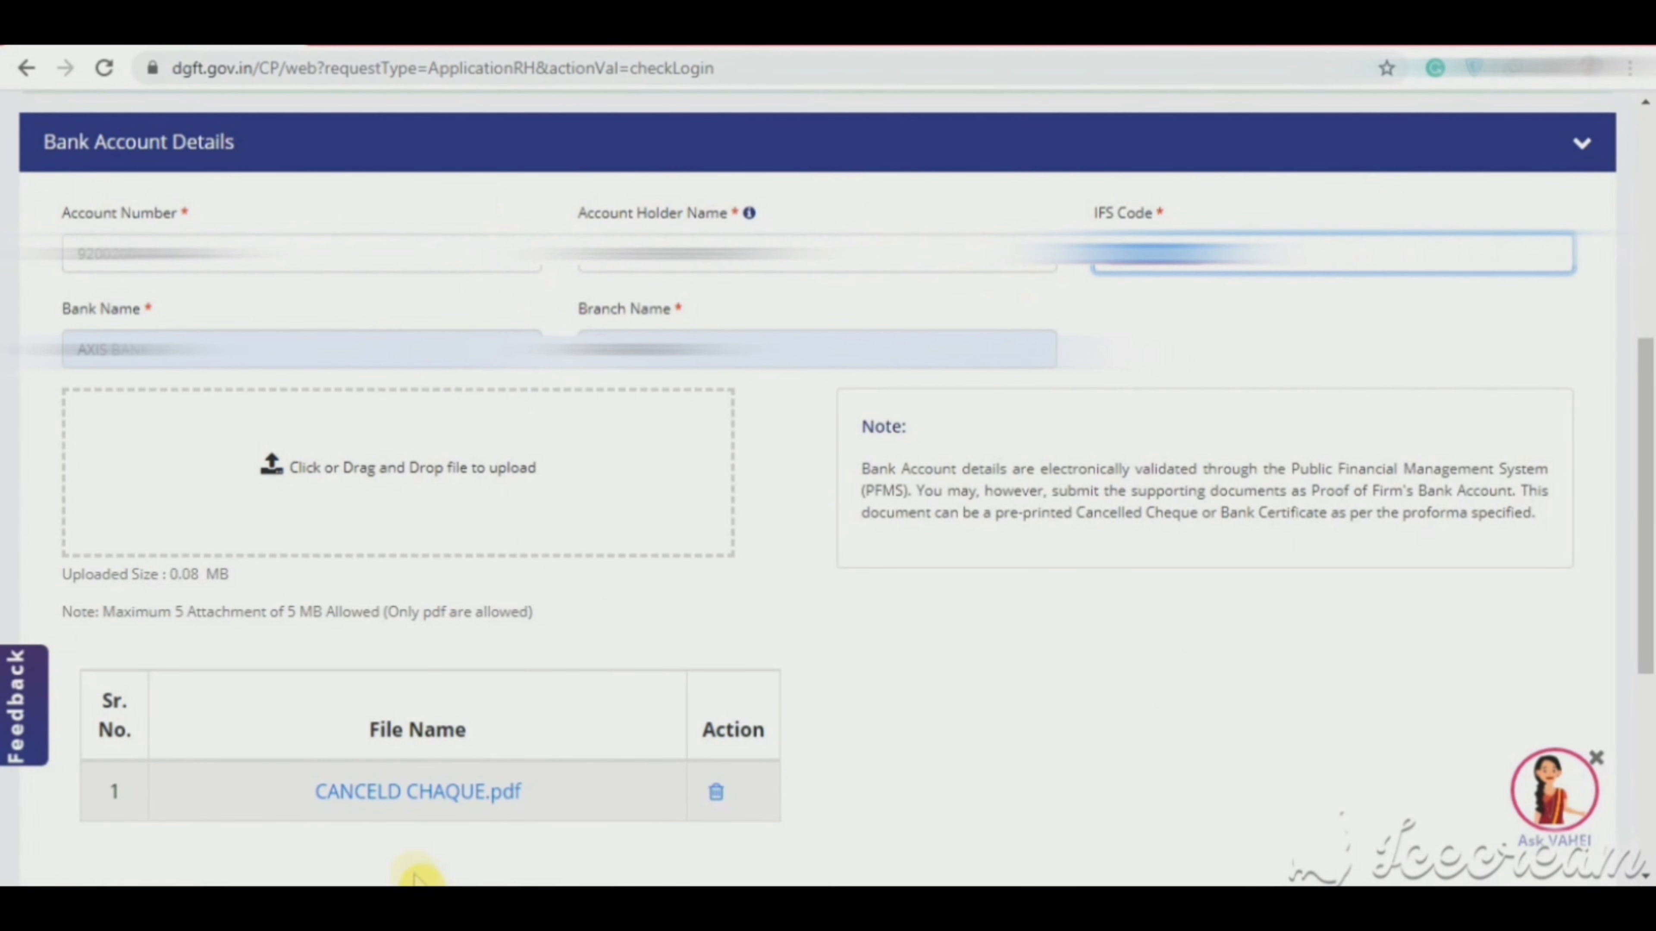
left_click_drag(1651, 532, 1638, 677)
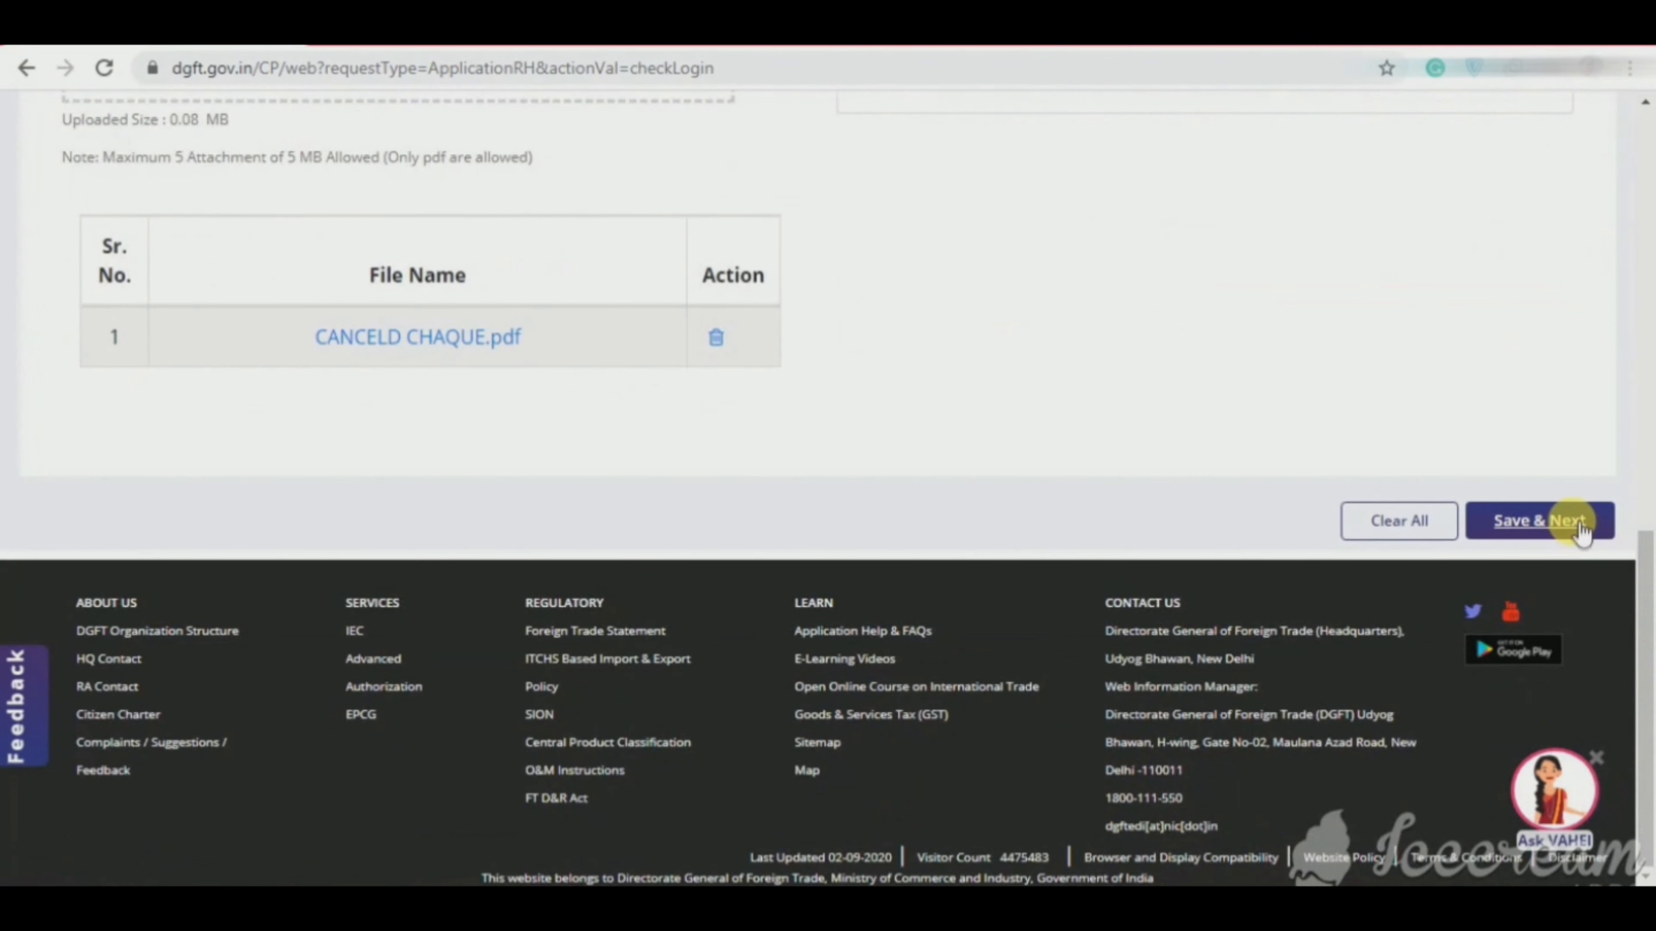
left_click(1568, 524)
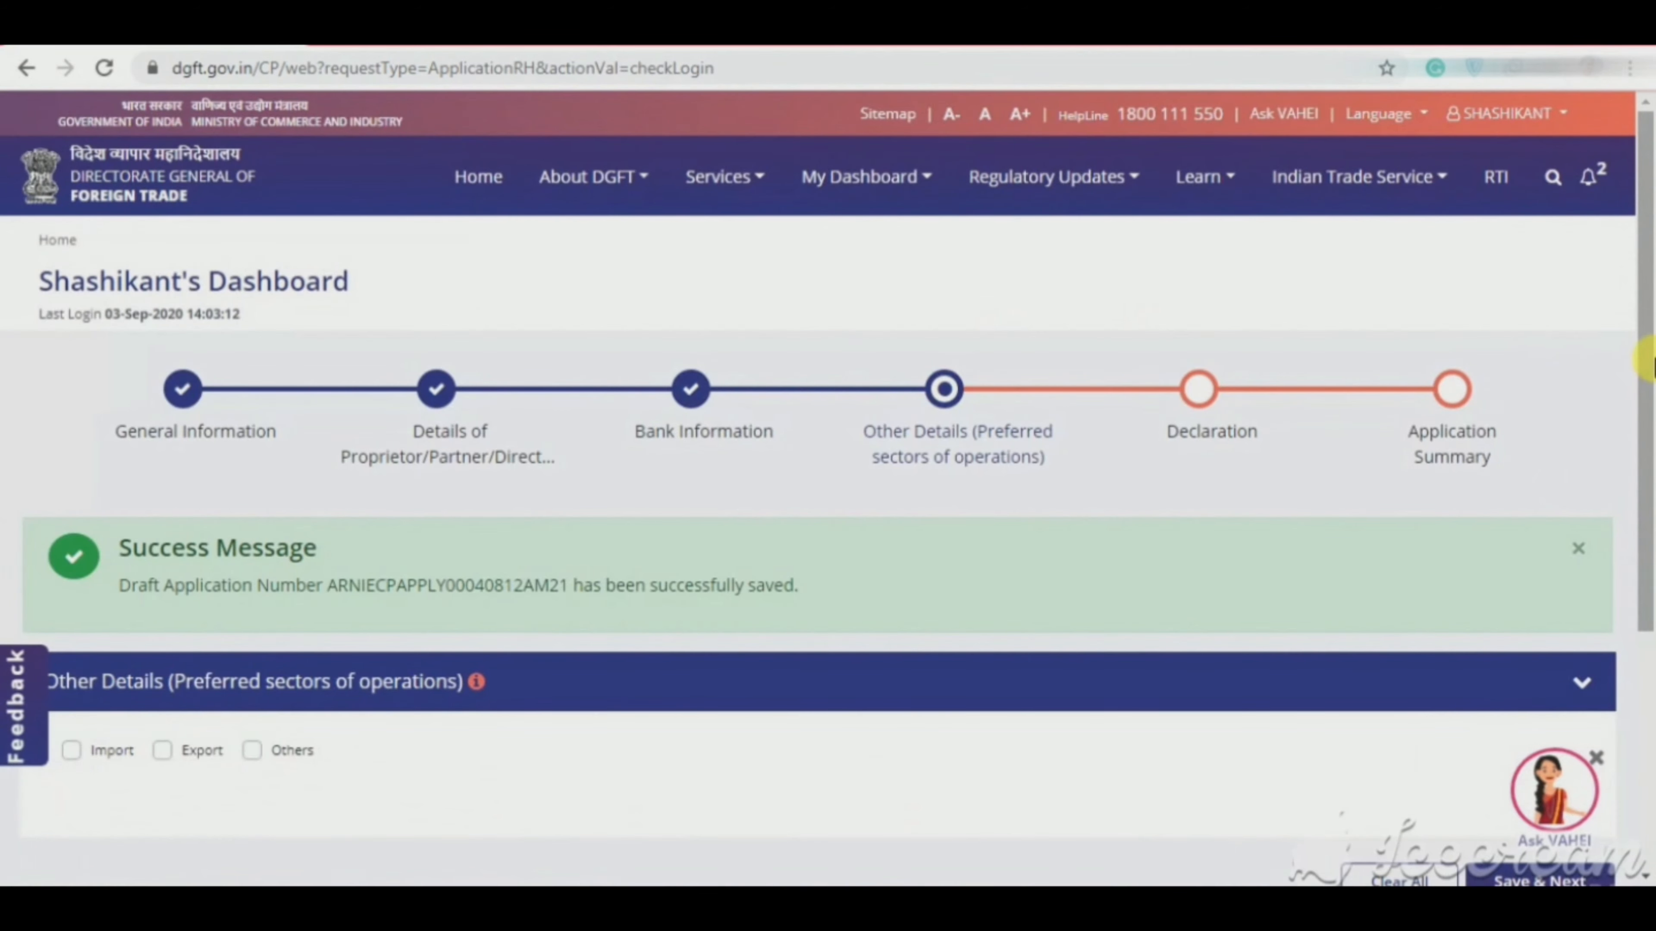
Step: Choose Import as a preferred operation type and save it
left_click_drag(1650, 363, 1649, 483)
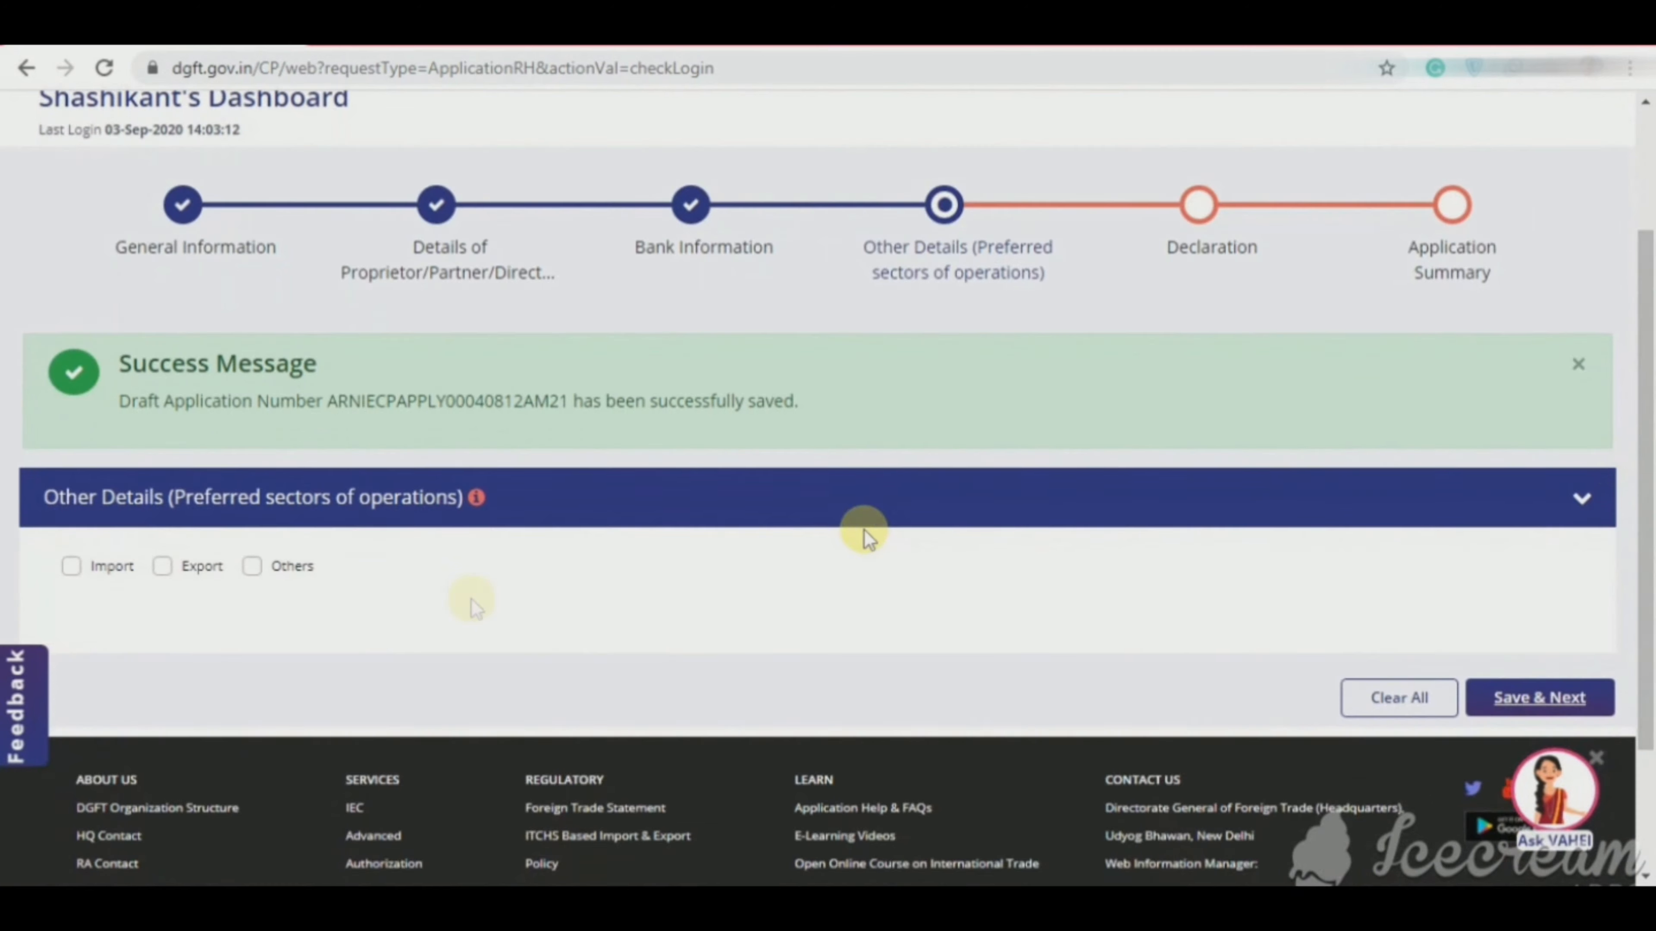
left_click(70, 567)
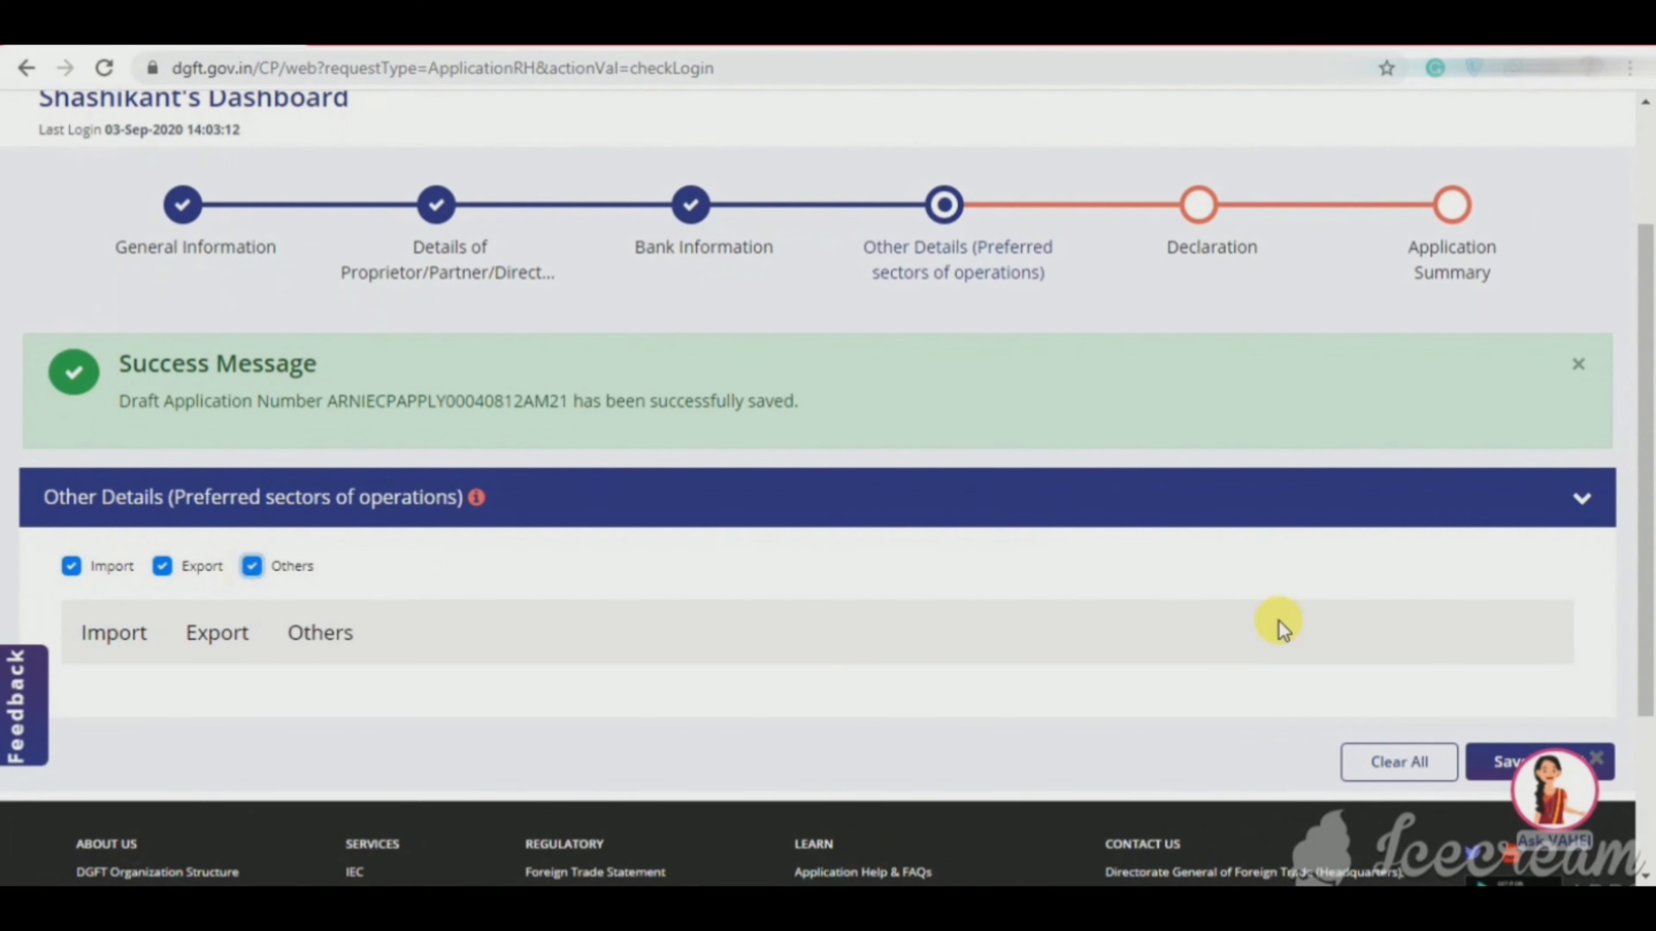
left_click_drag(1645, 552, 1644, 683)
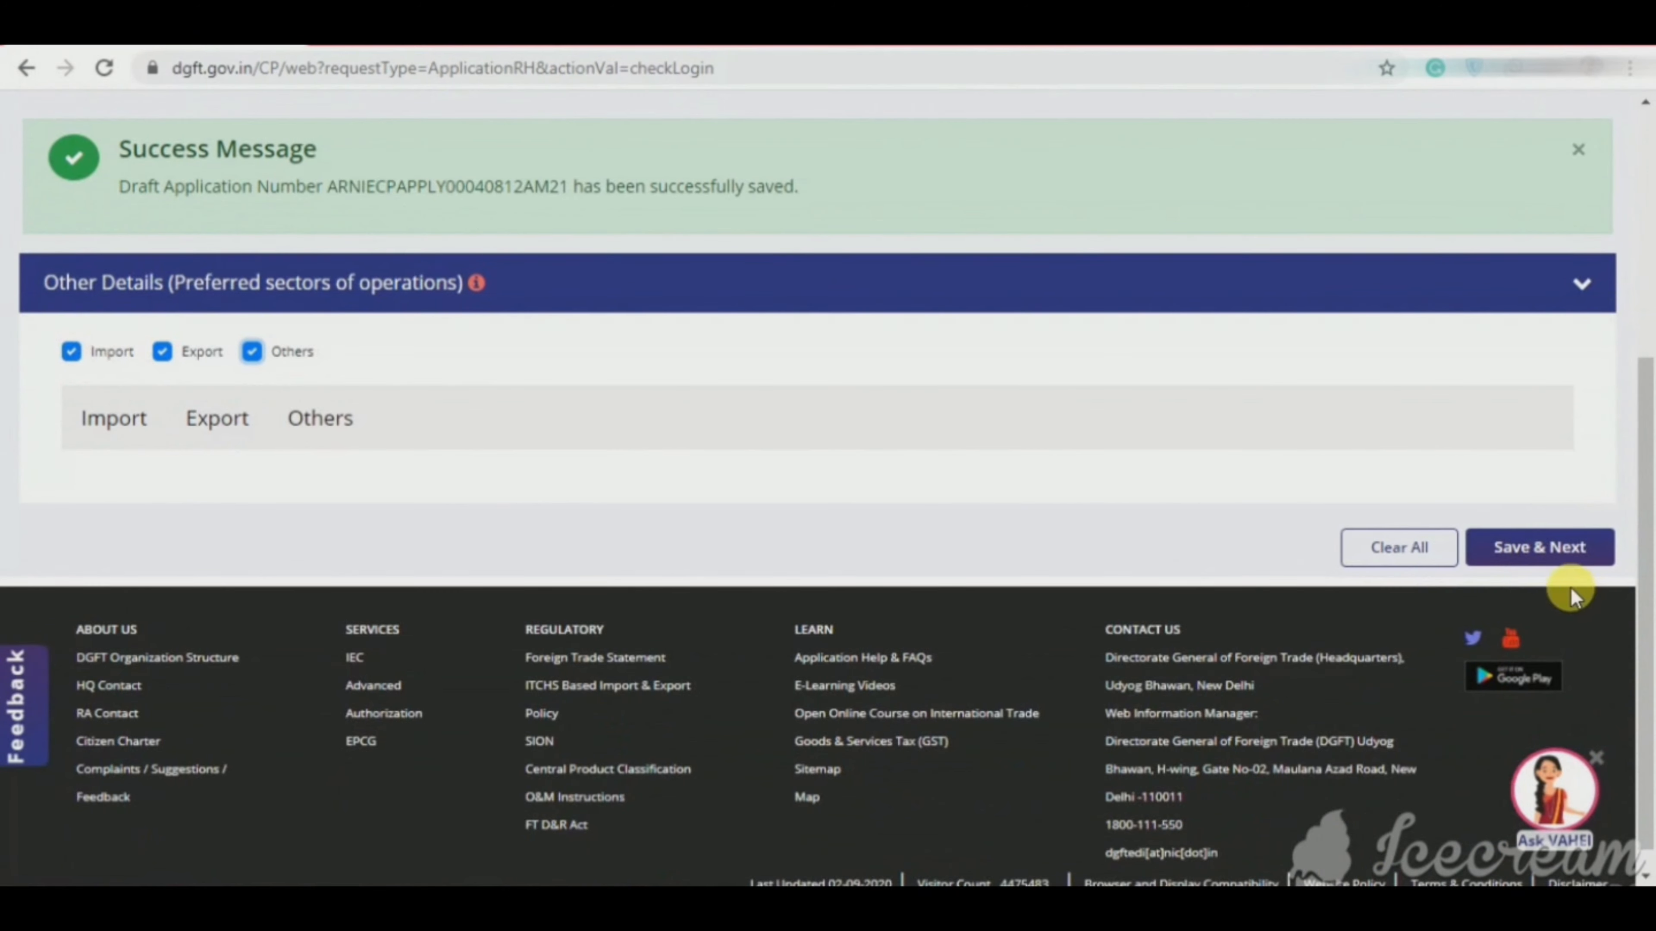
left_click(1560, 564)
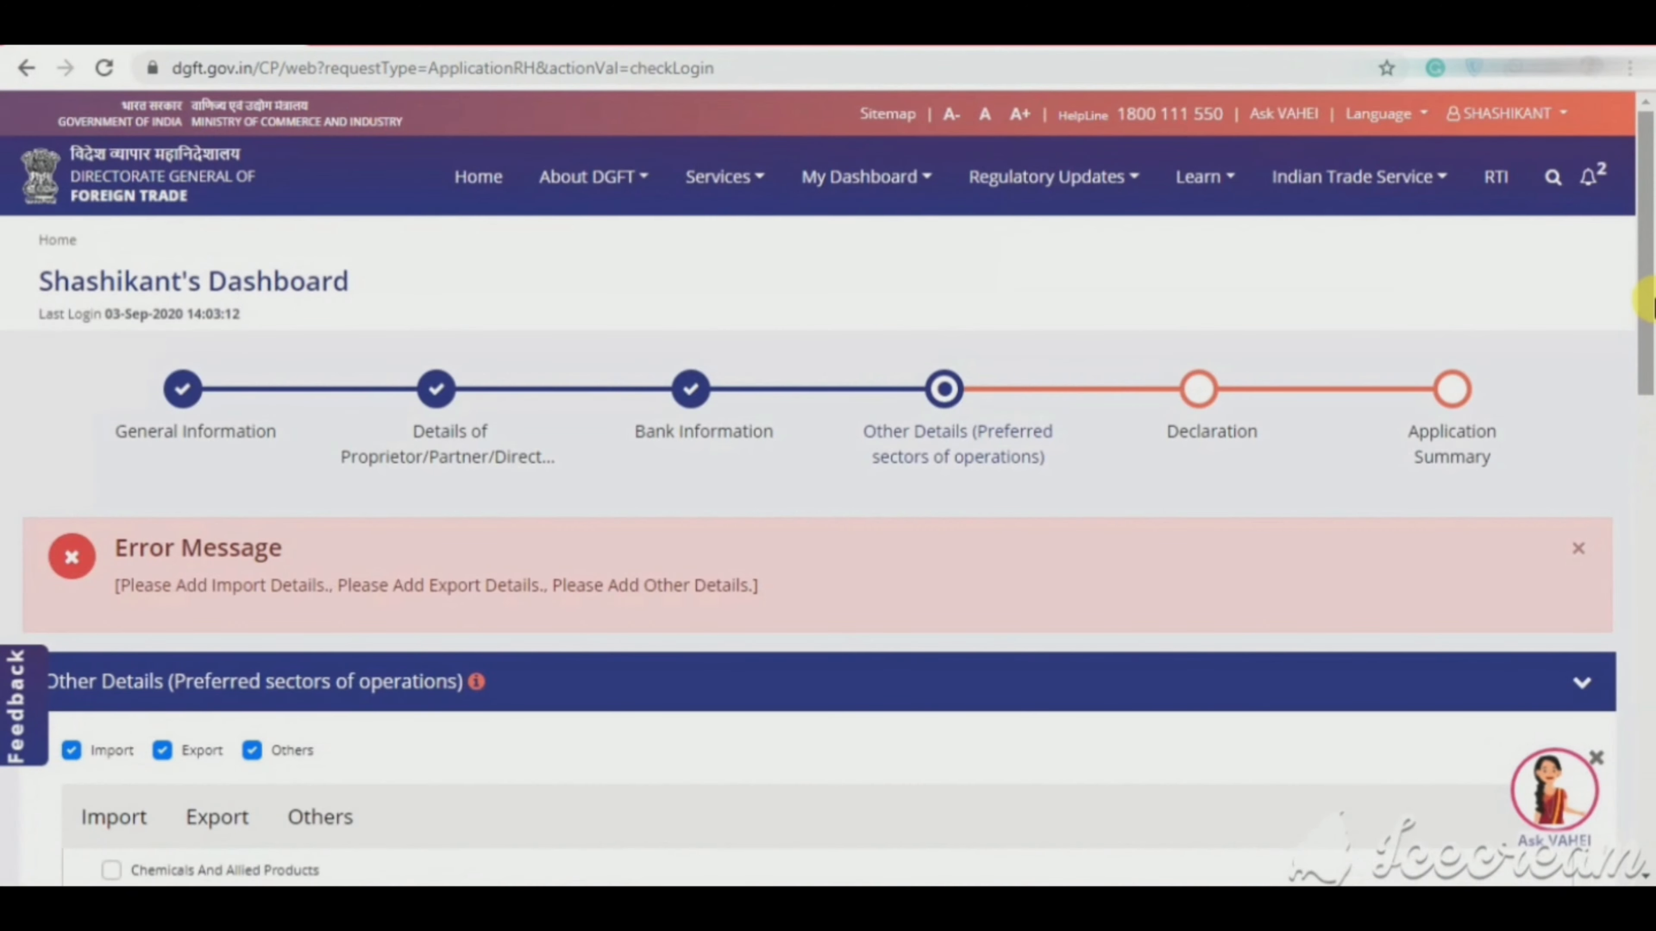
Step: Select Goods as the export sector with Others and Wholesale Trading categories
scroll(1649, 365, "down", 2)
left_click_drag(1650, 365, 1653, 532)
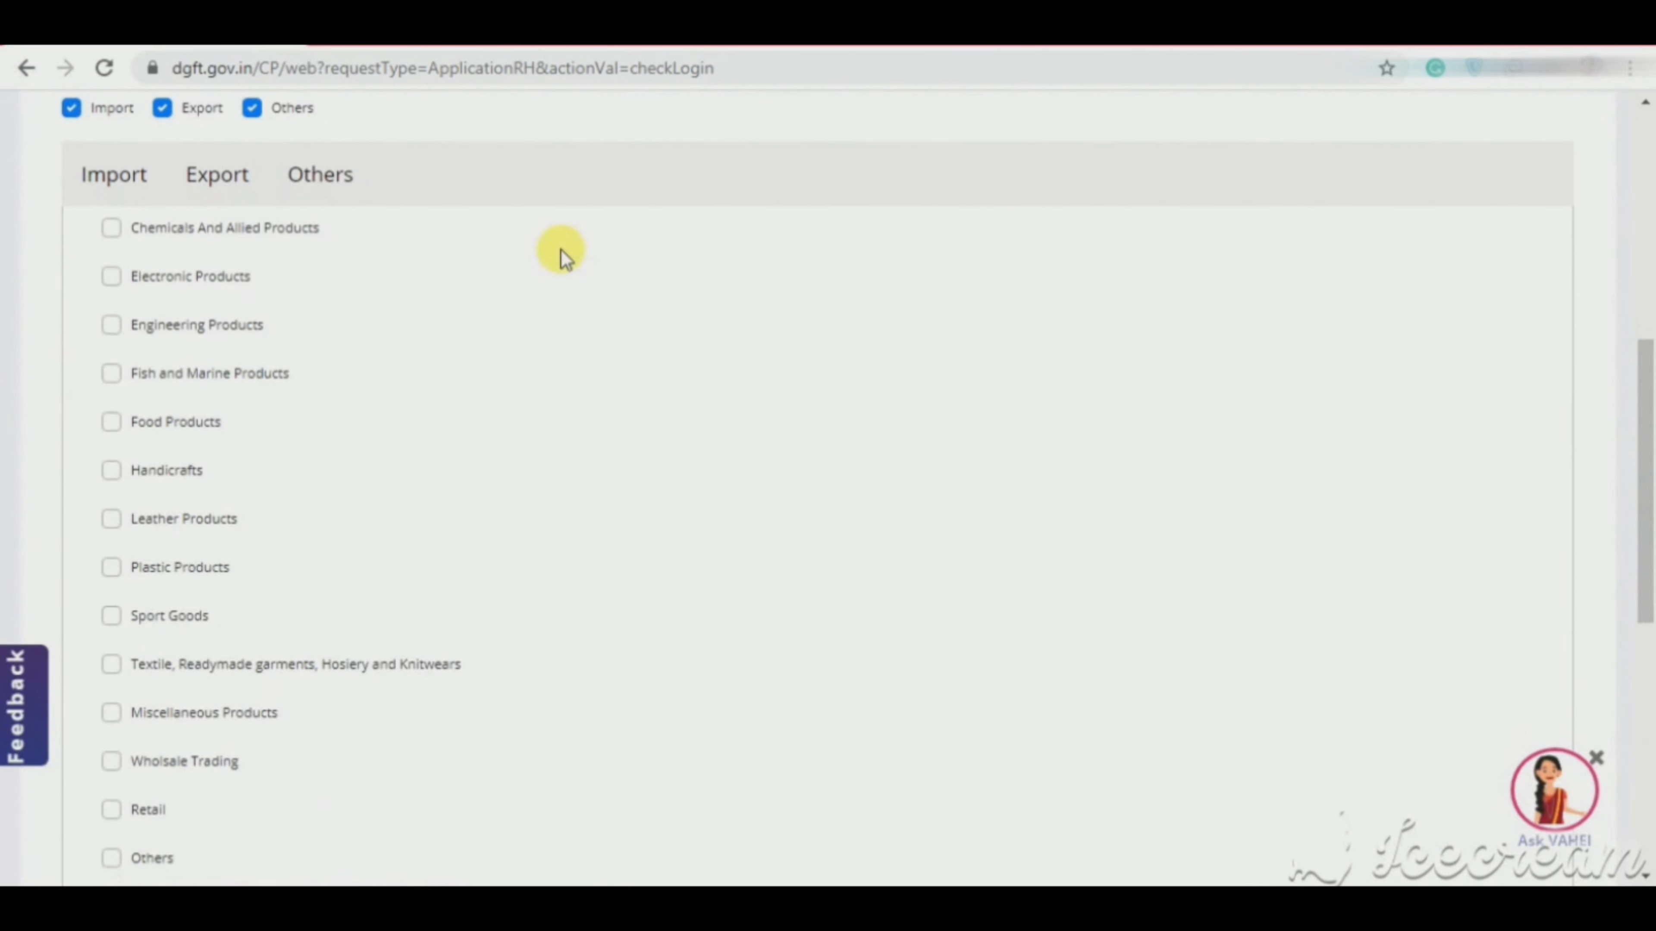
left_click(107, 183)
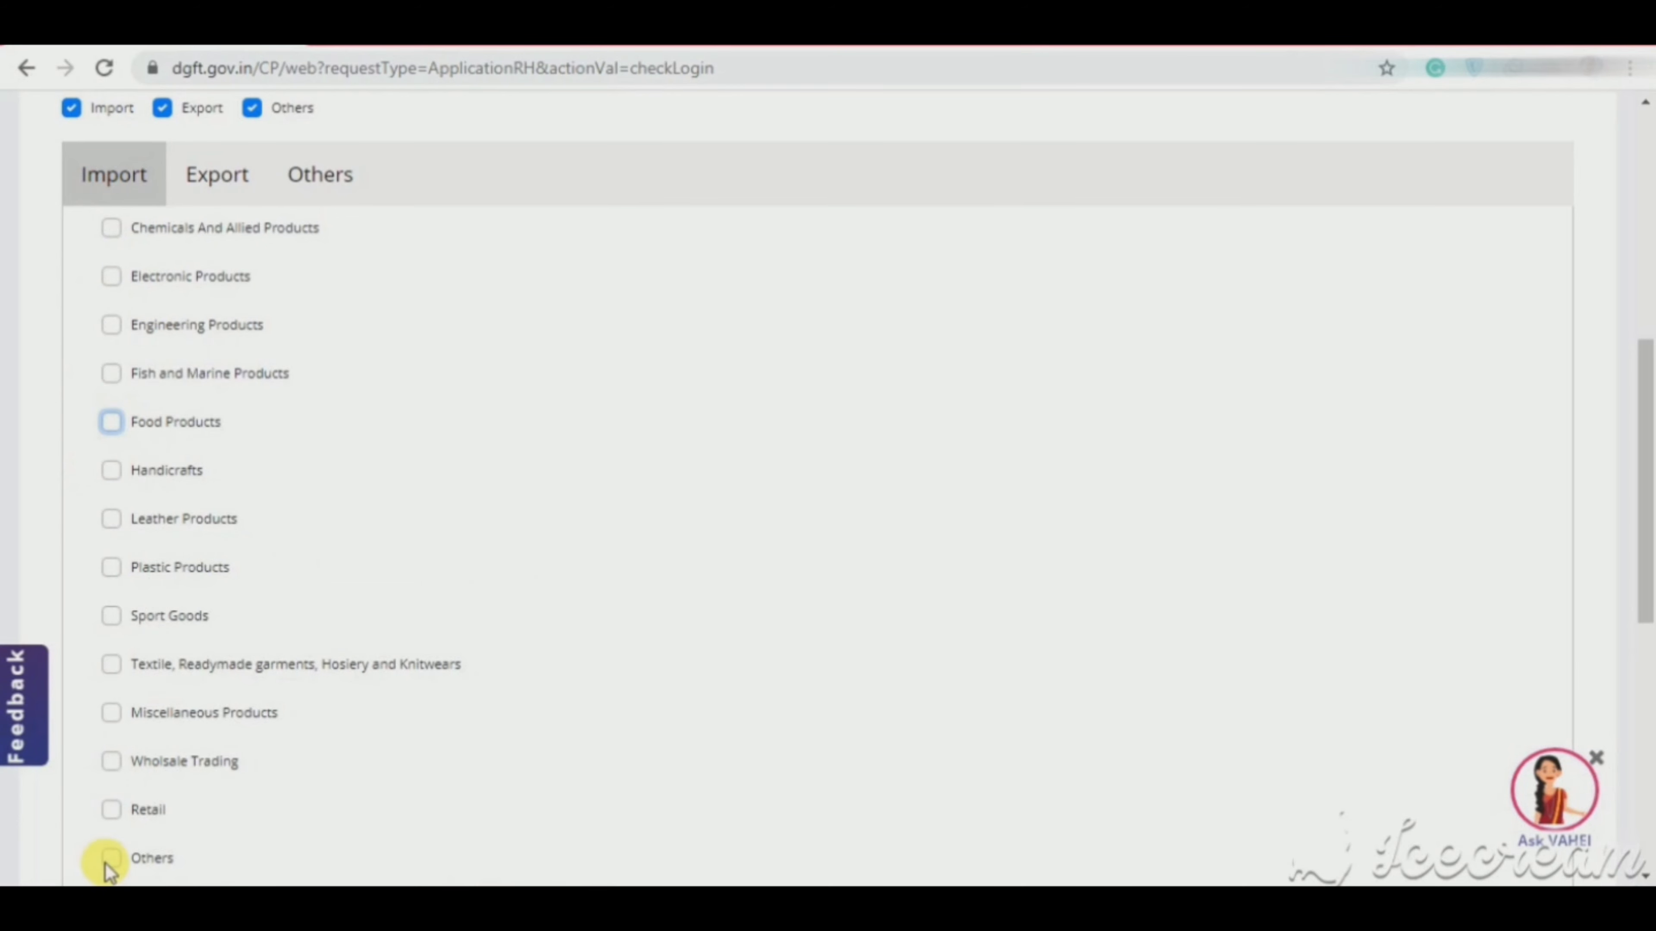
left_click(207, 183)
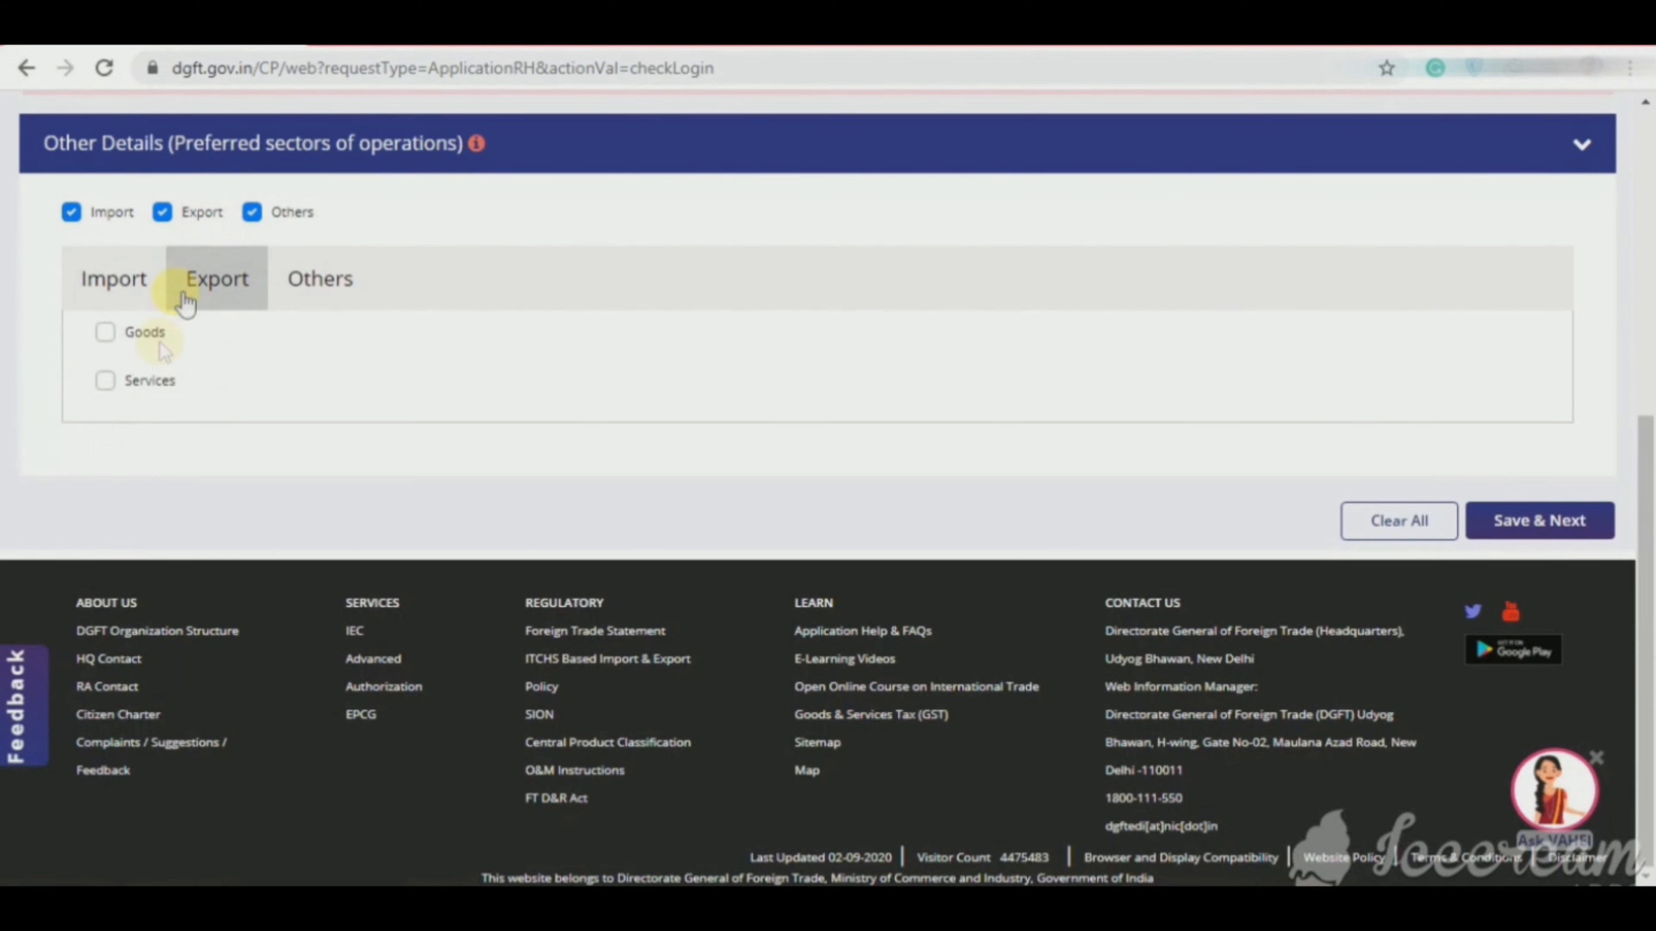
left_click(106, 336)
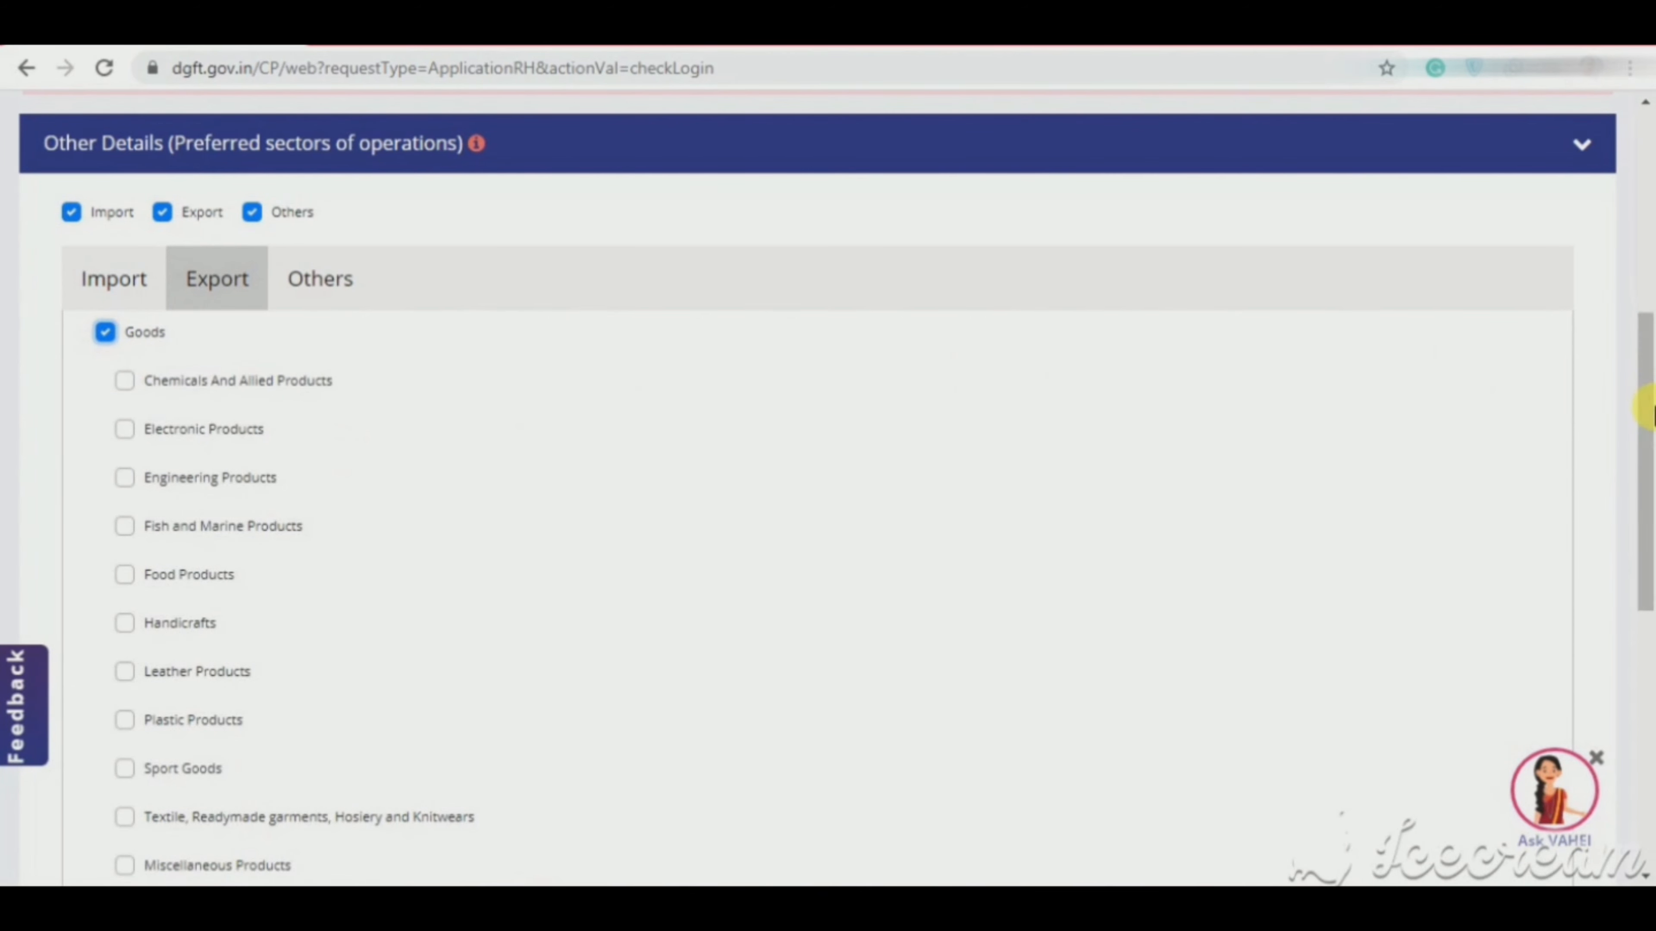
left_click_drag(1645, 407, 1645, 508)
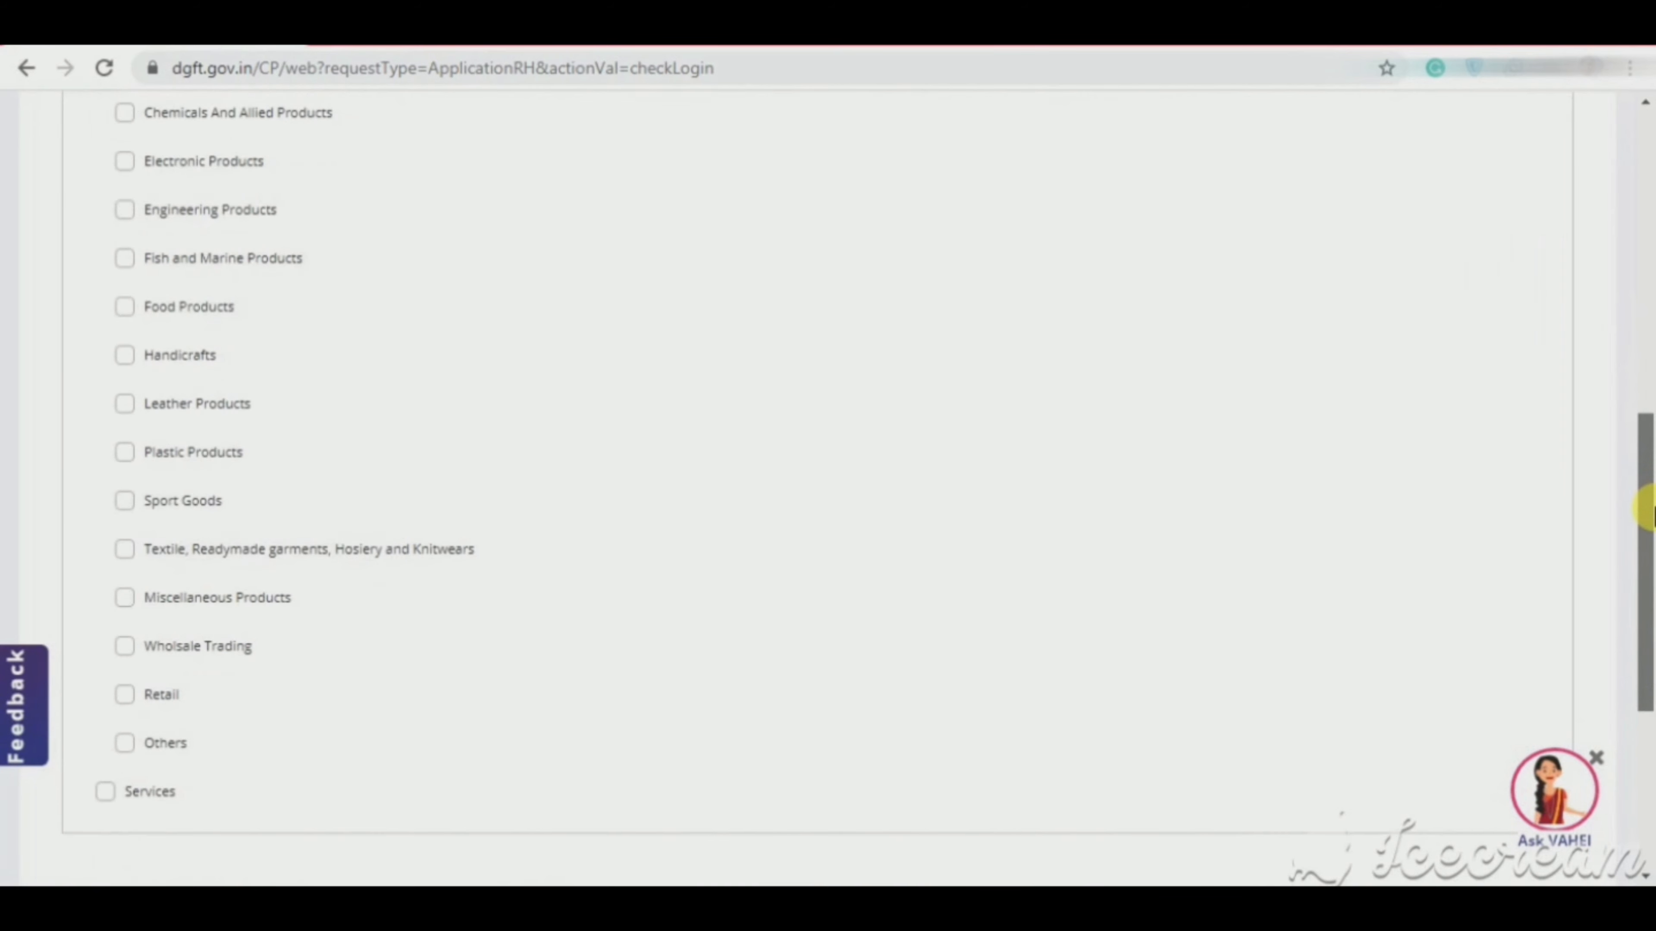
left_click(124, 743)
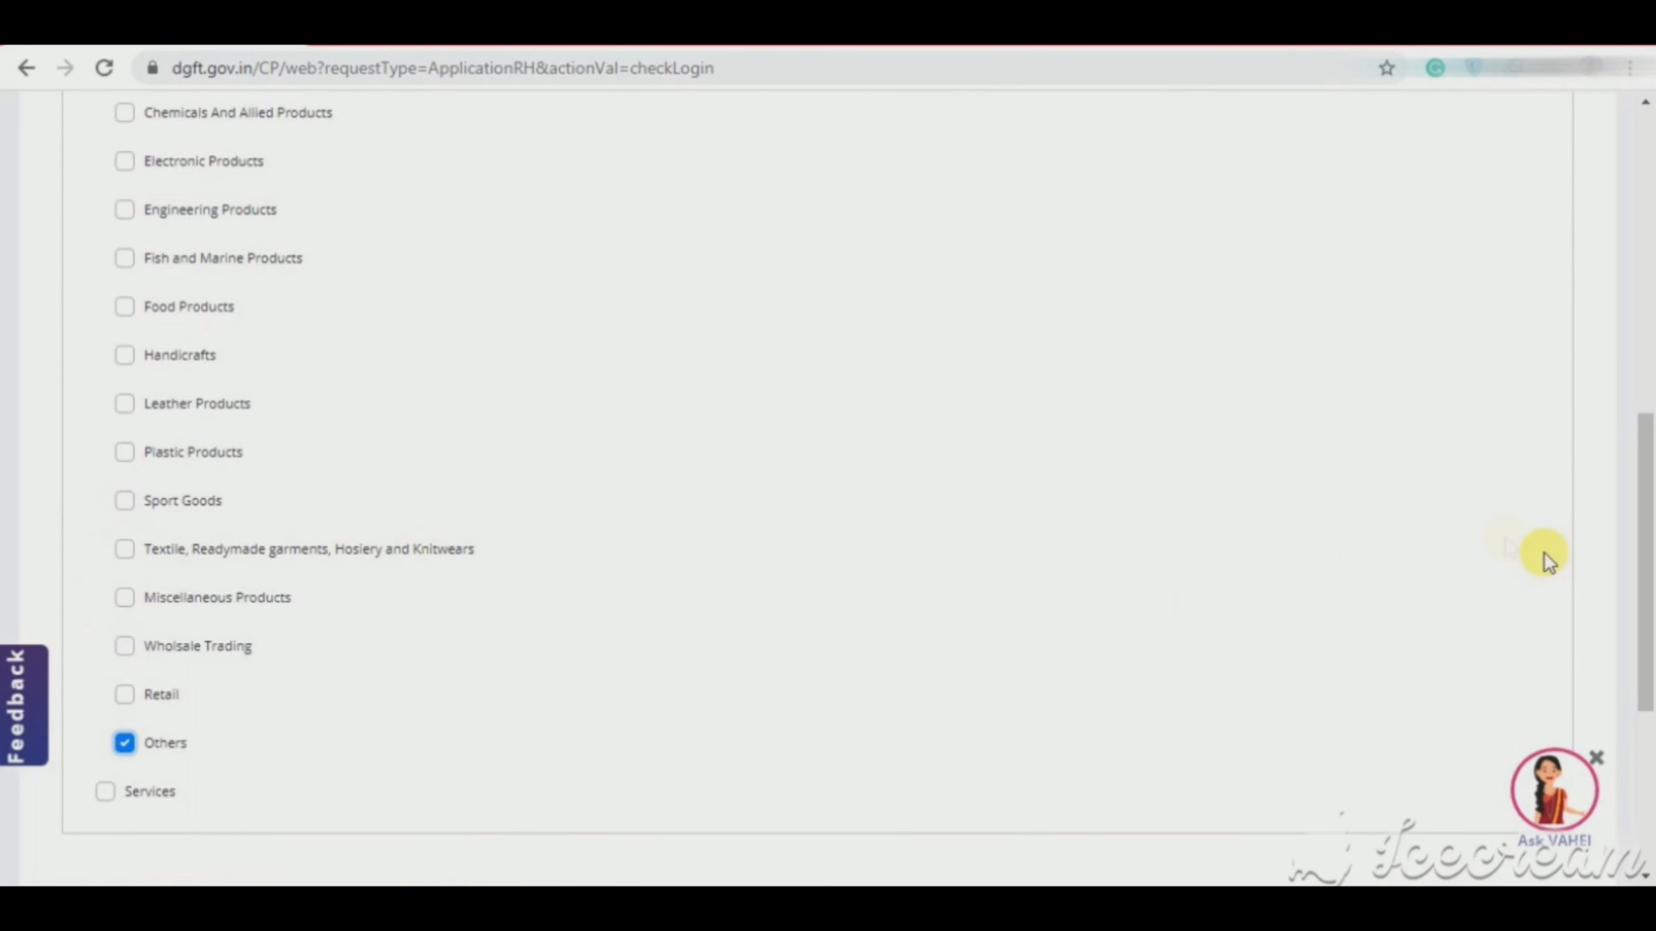
left_click(124, 647)
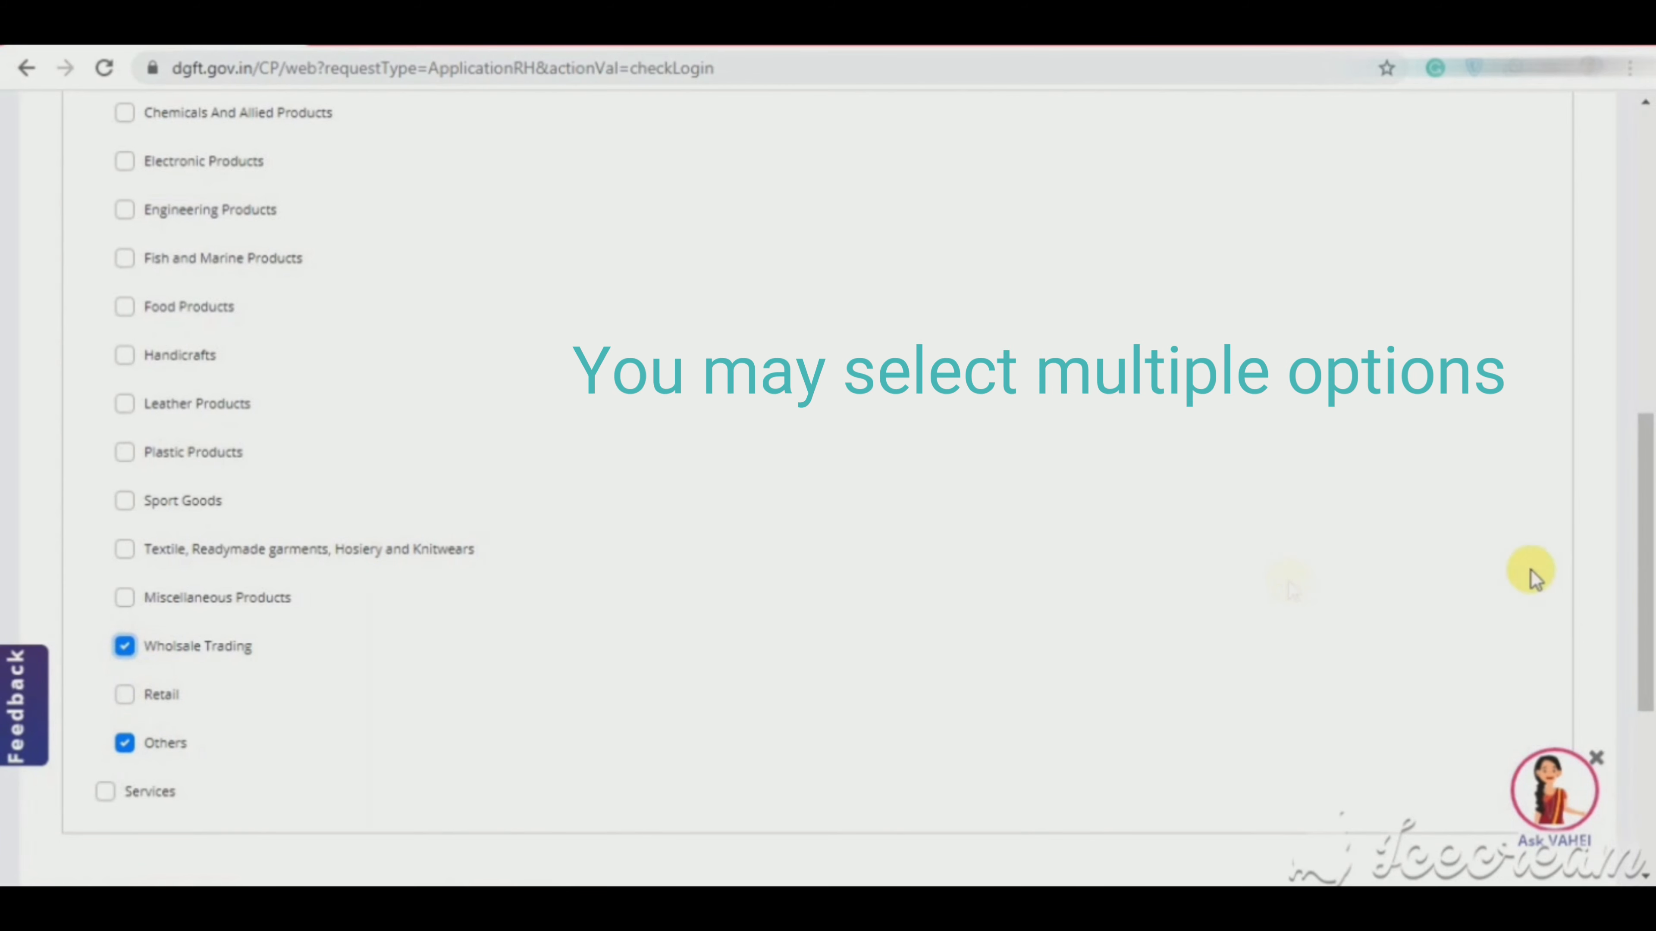
left_click_drag(1653, 645, 1655, 641)
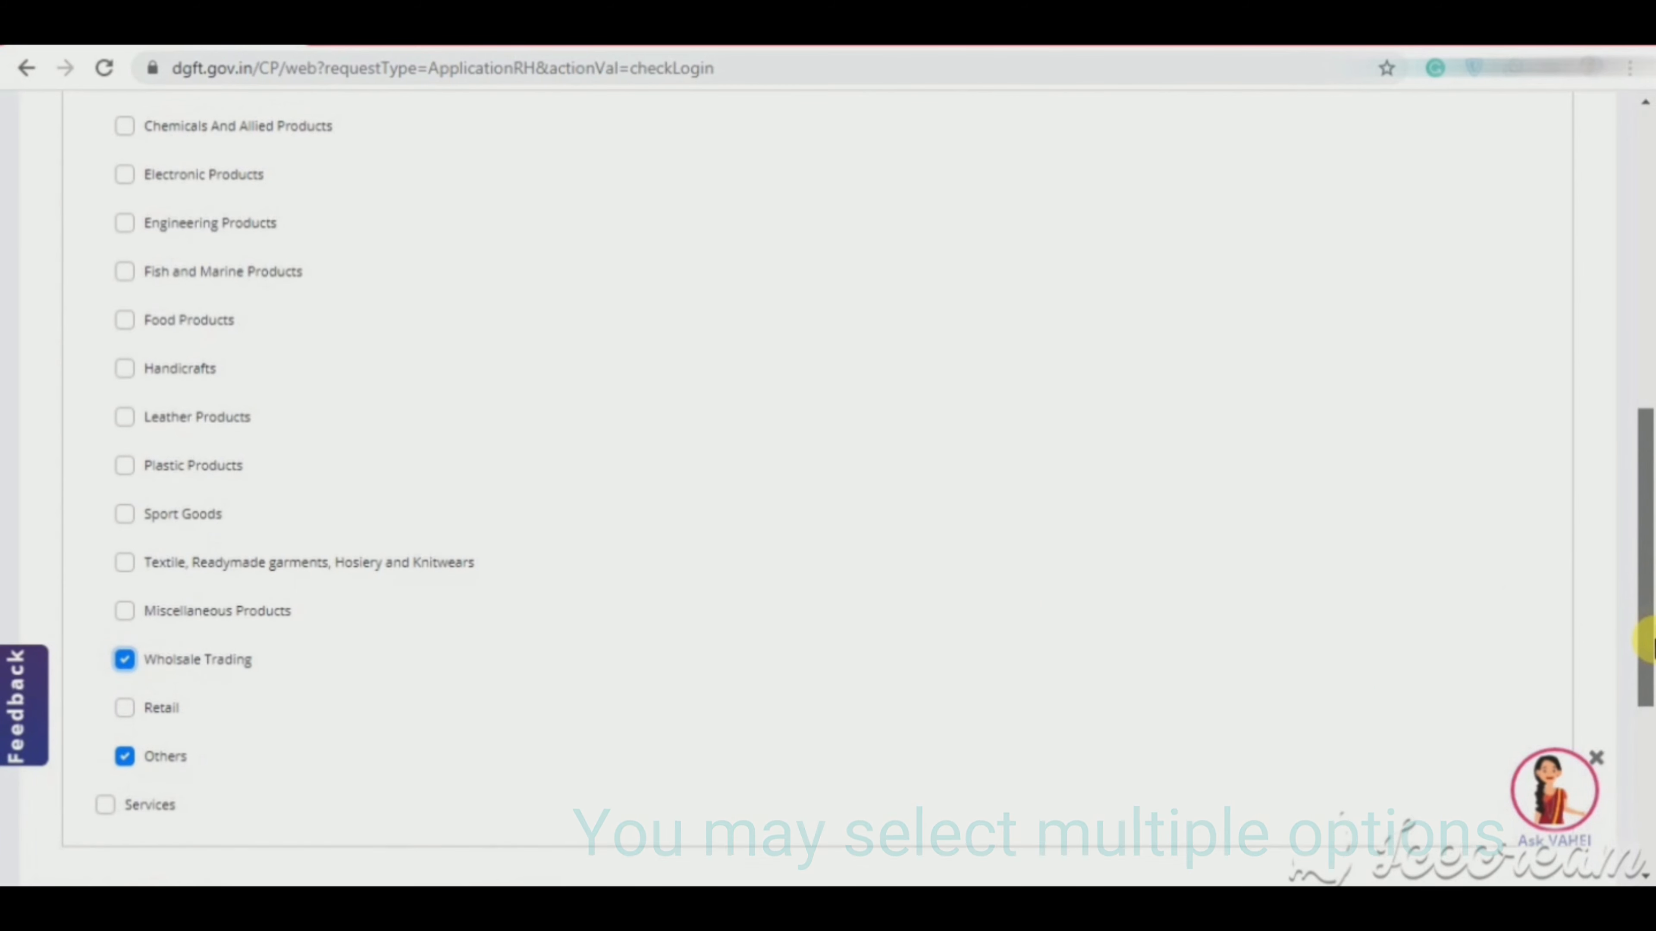
Step: Resolve the Others sector requirement and save Other Details
scroll(1610, 587, "up", 1)
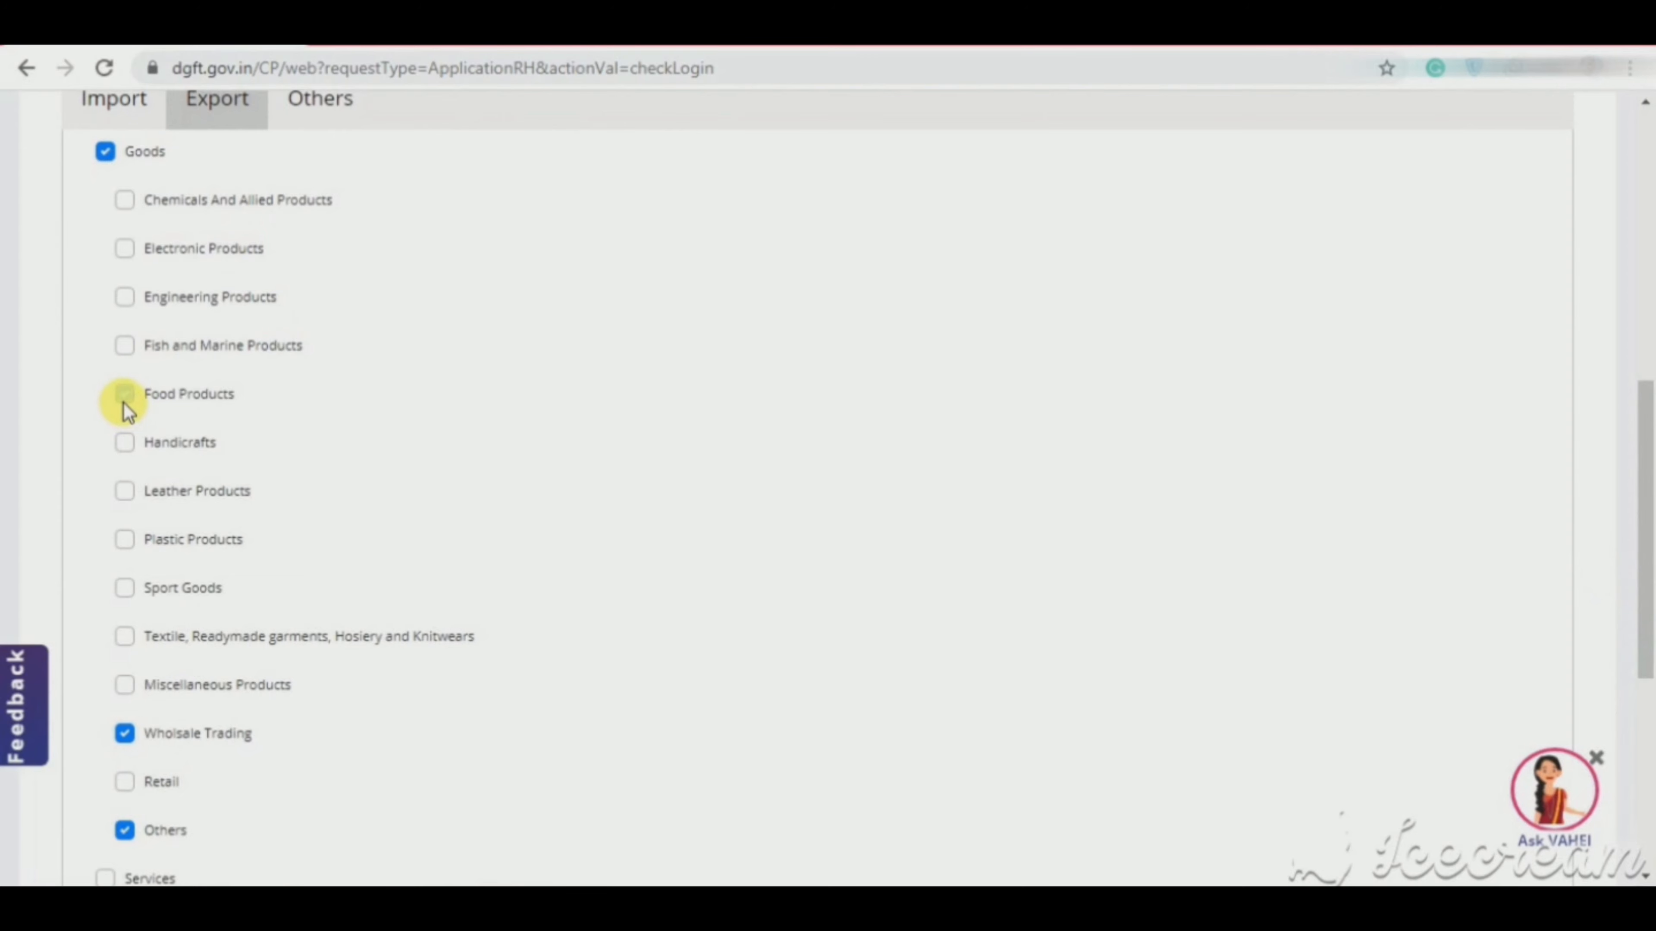
scroll(1649, 418, "up", 1)
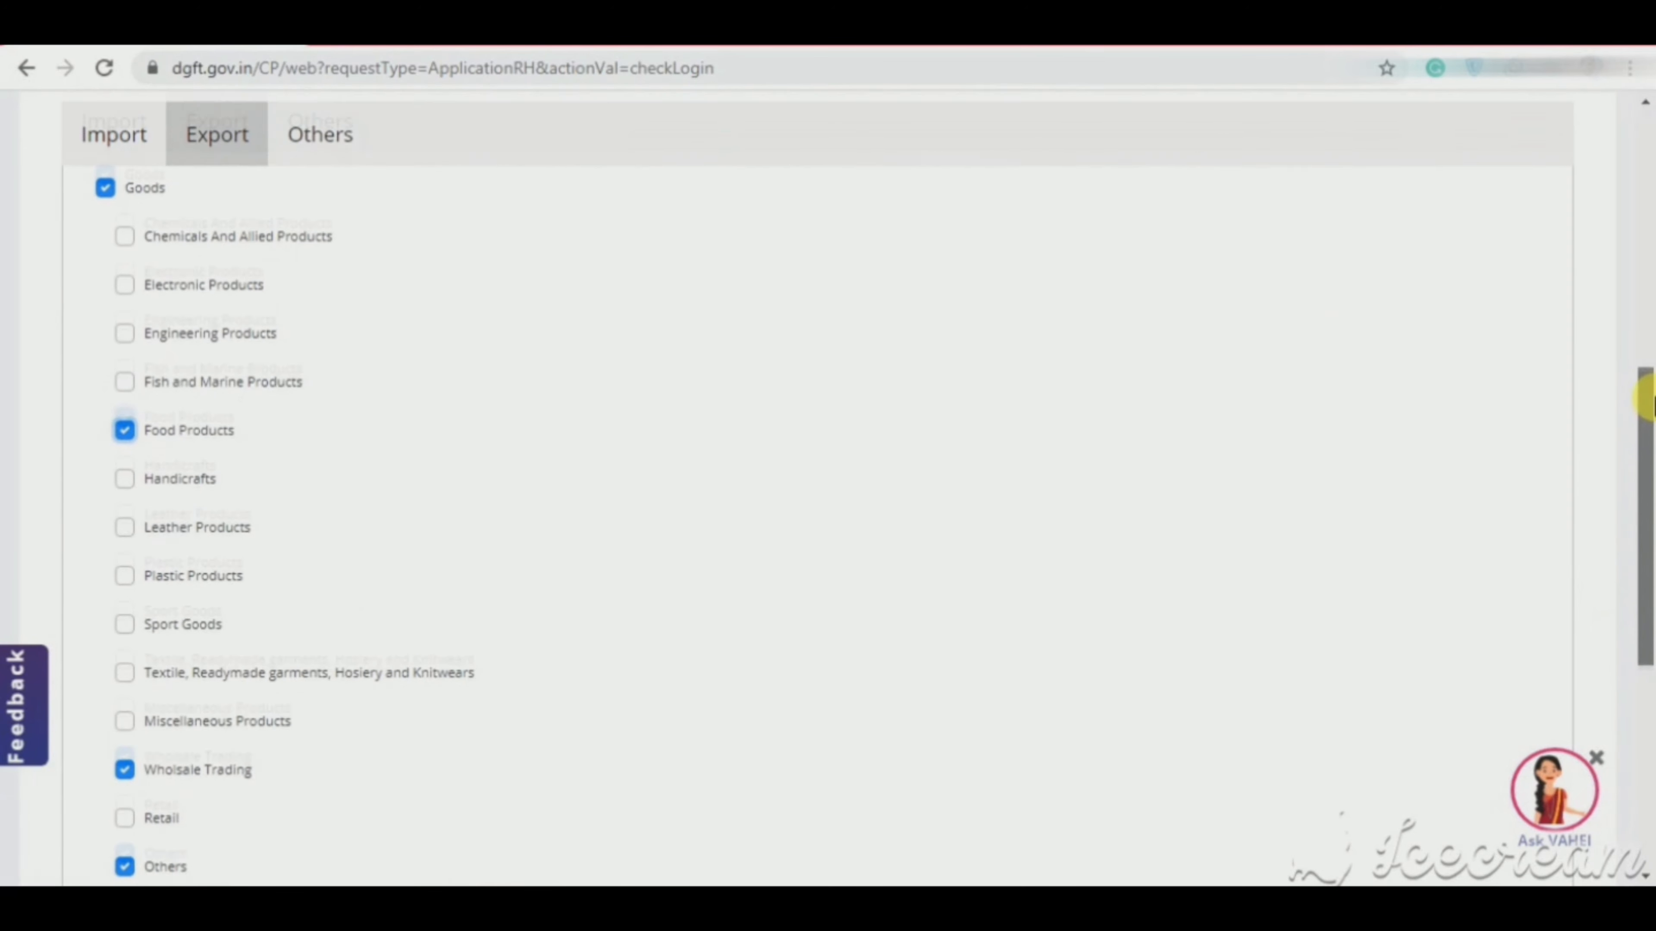
mouse_move(1646, 405)
left_mouse_down()
mouse_move(1641, 480)
mouse_move(1652, 377)
left_mouse_up()
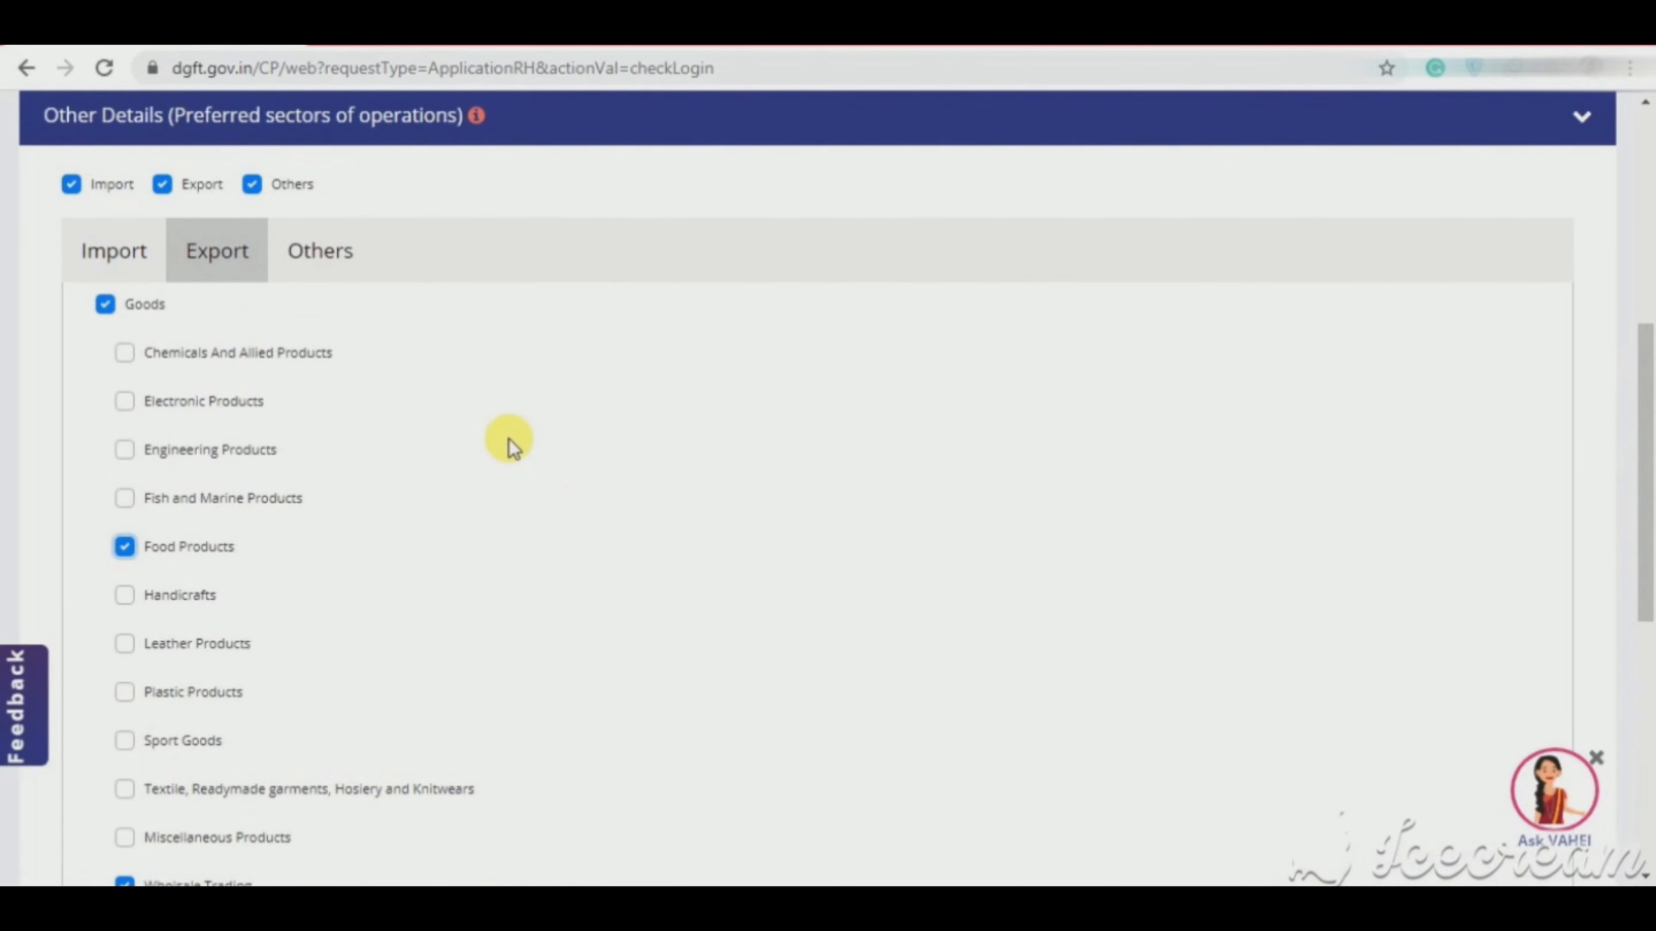
left_click(345, 280)
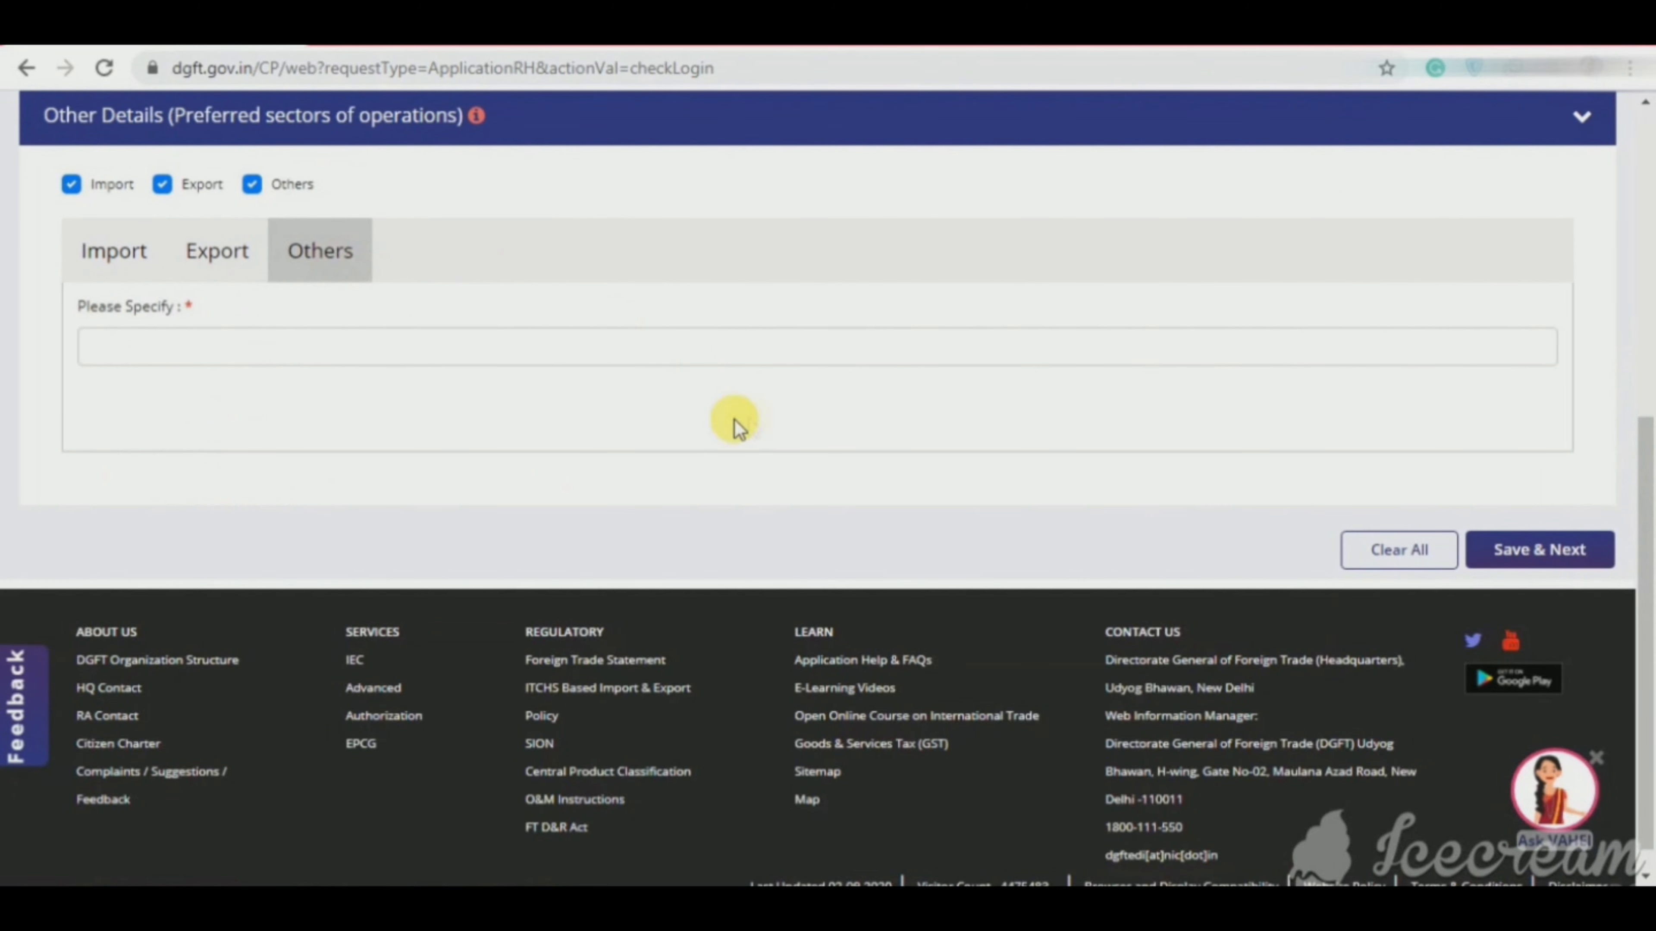
left_click(1581, 574)
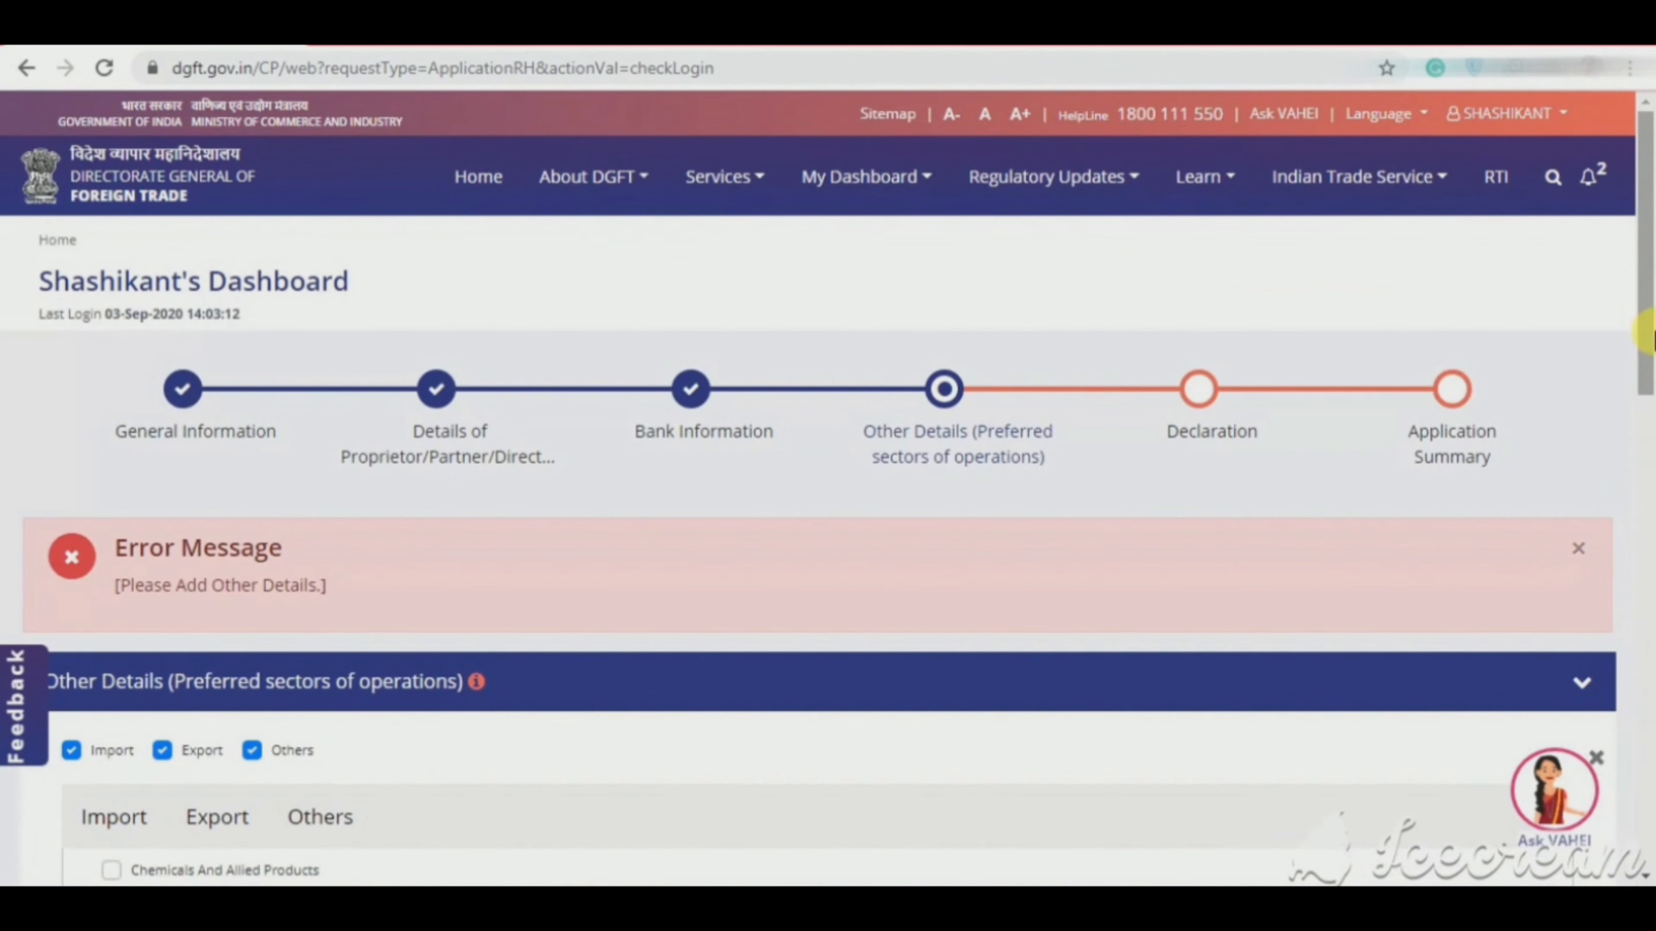
left_click_drag(1649, 332, 1649, 444)
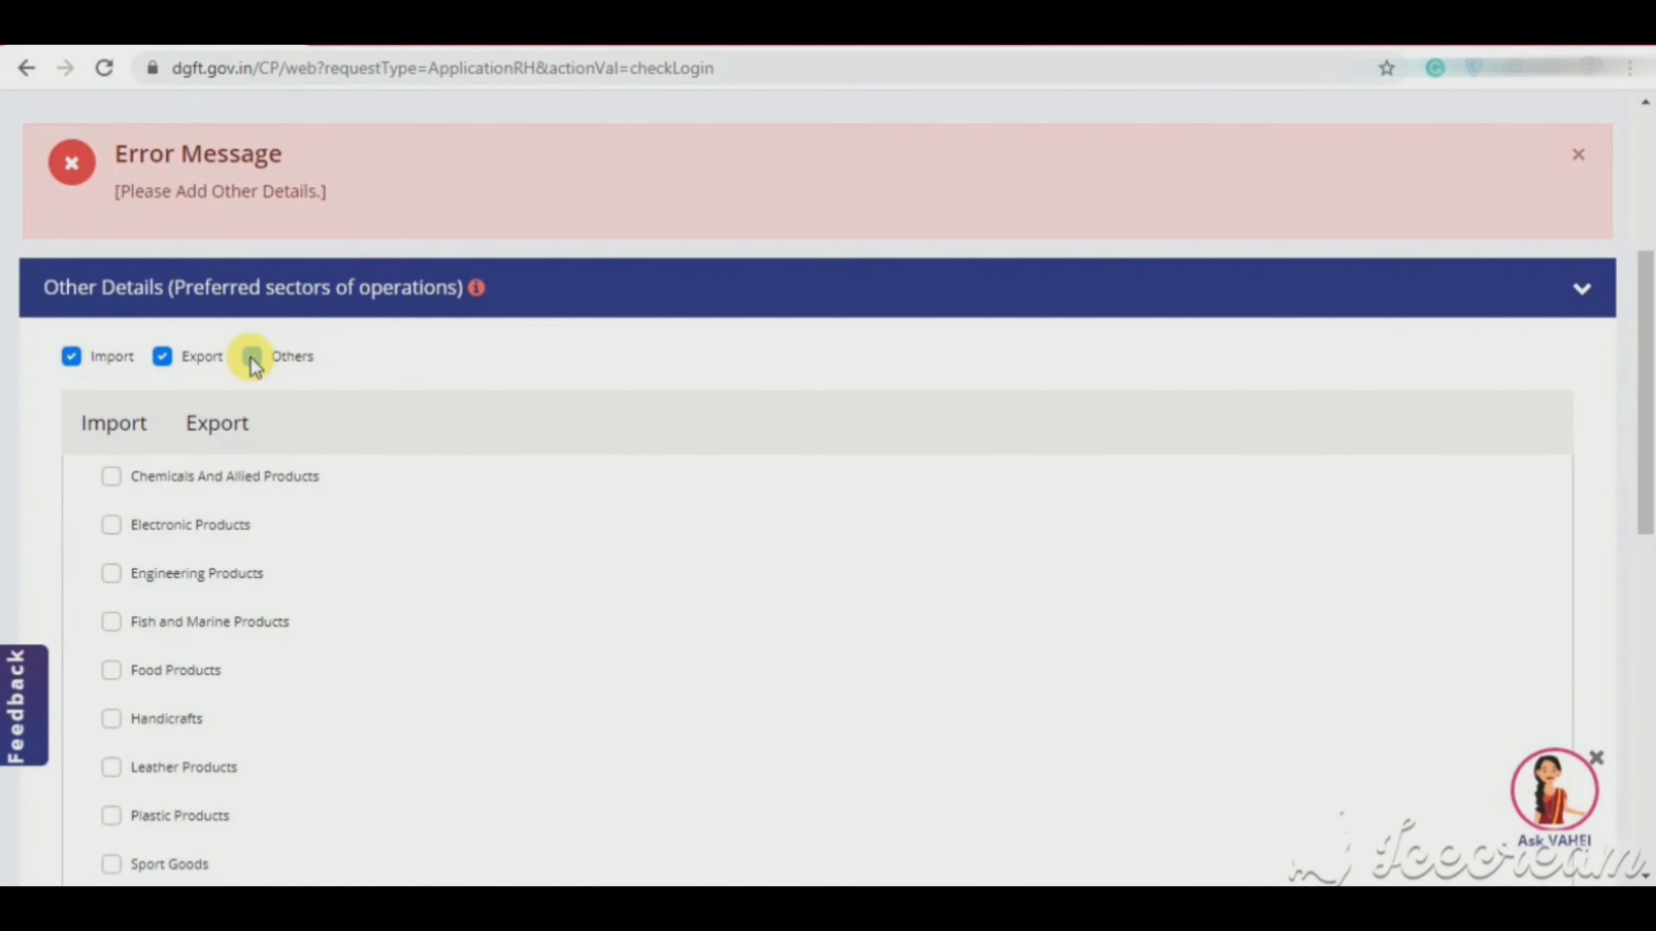
left_click_drag(1646, 408, 1646, 653)
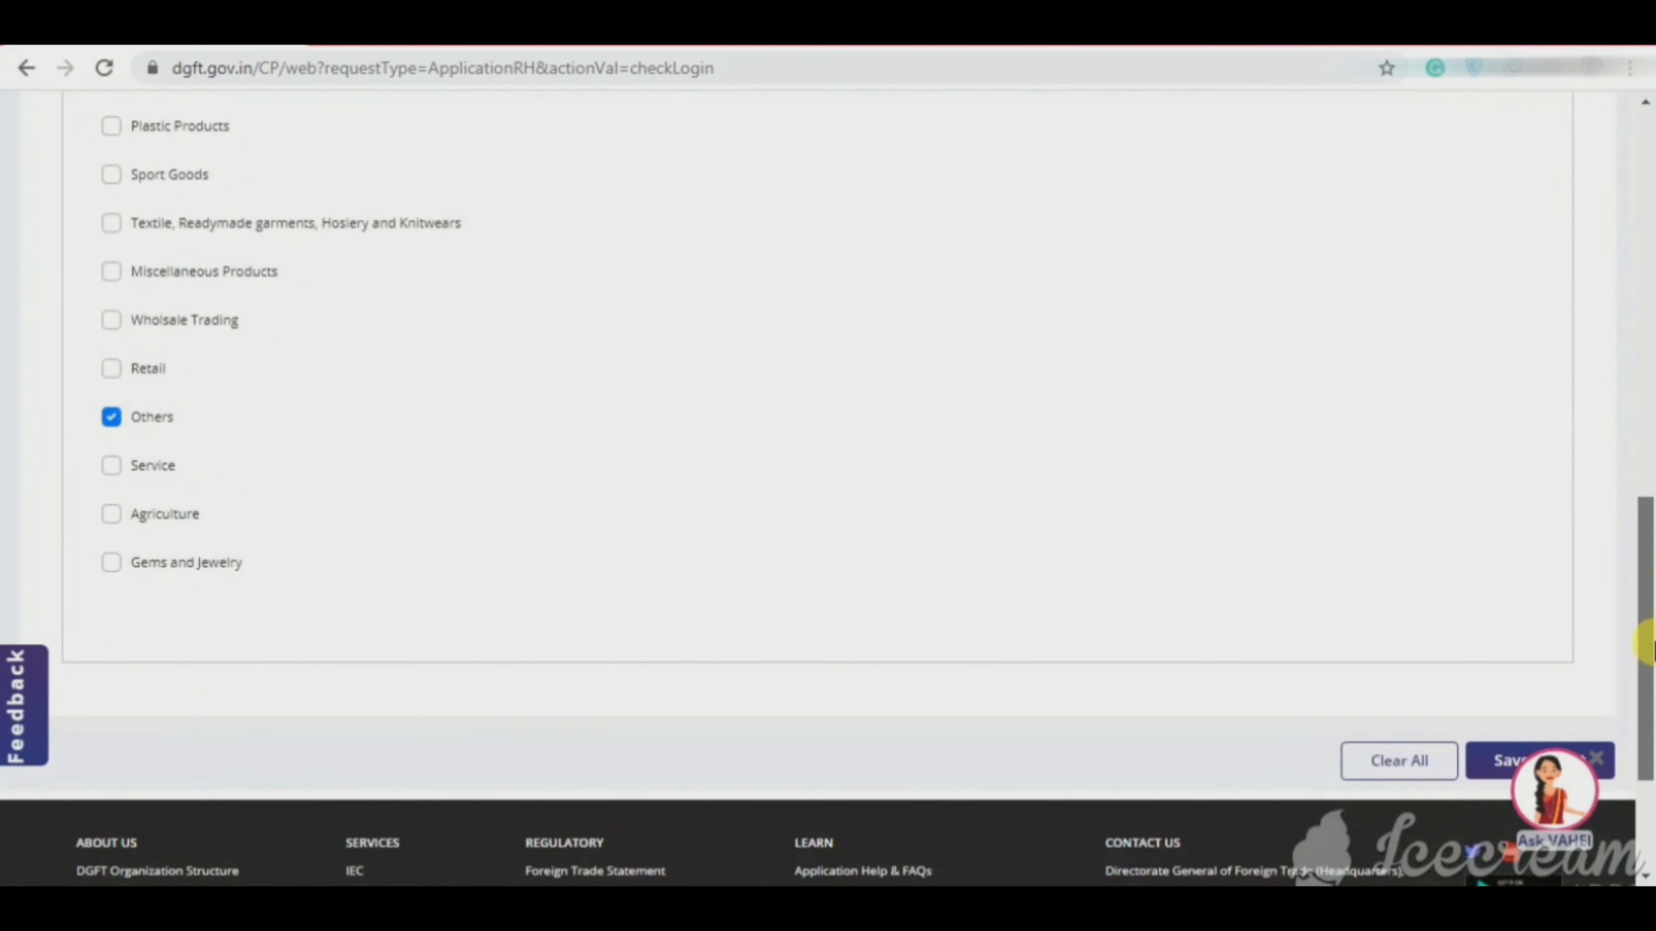
left_click(1496, 760)
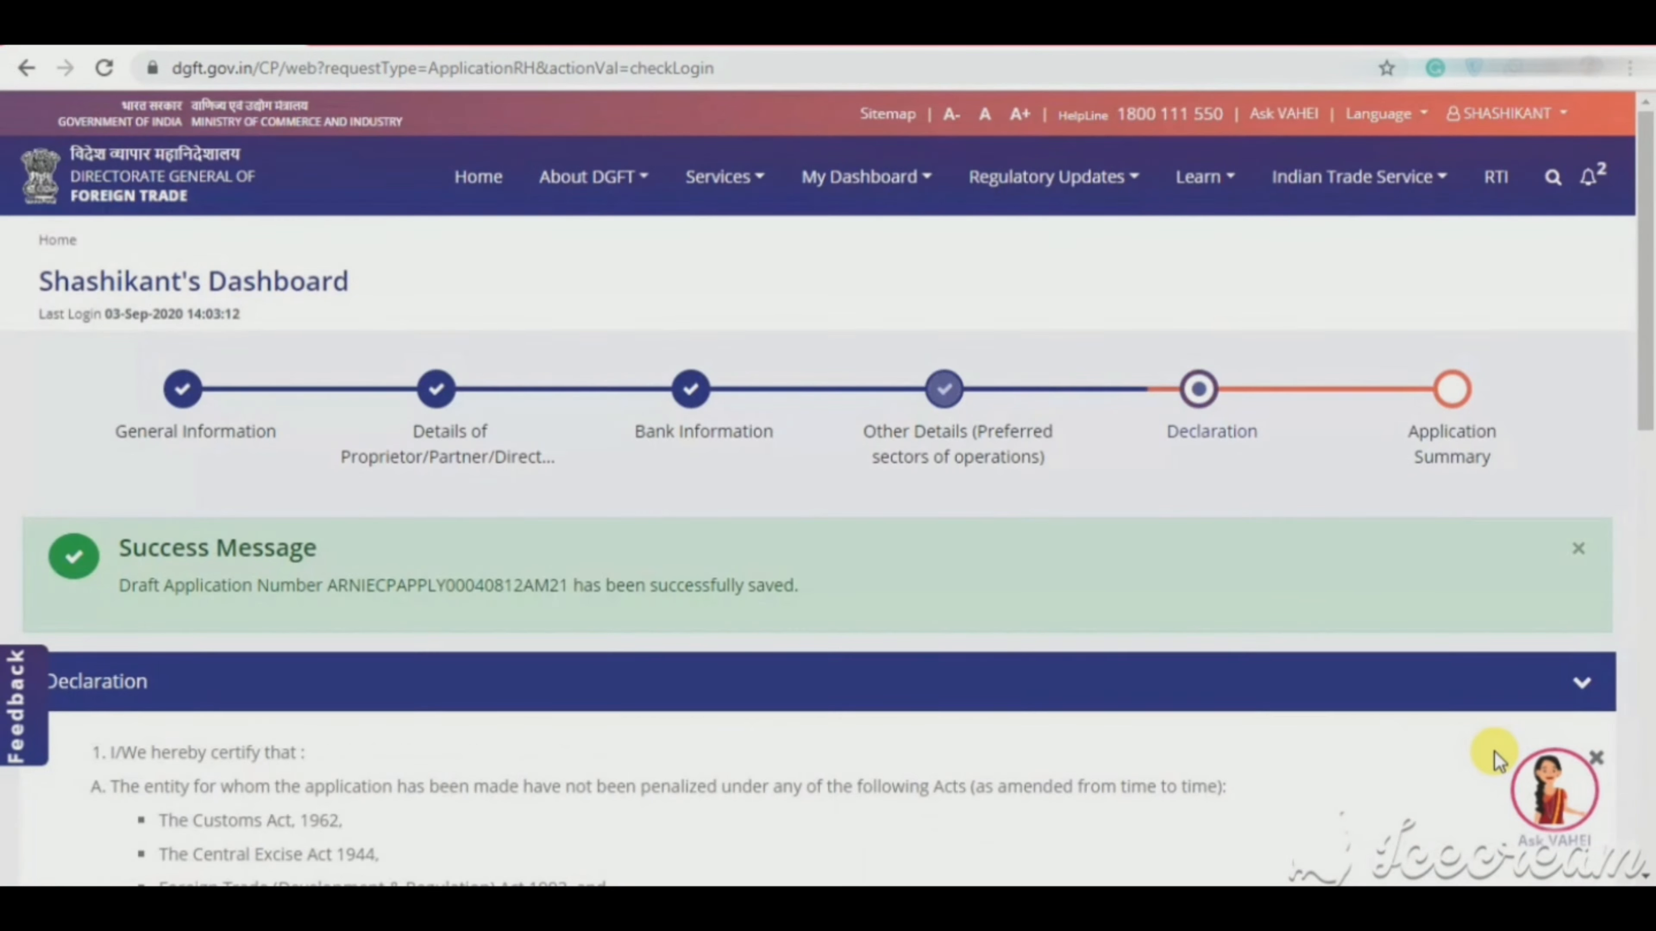
Step: Enter KOPARGAON as the place of declaration
left_click_drag(1648, 336, 1649, 637)
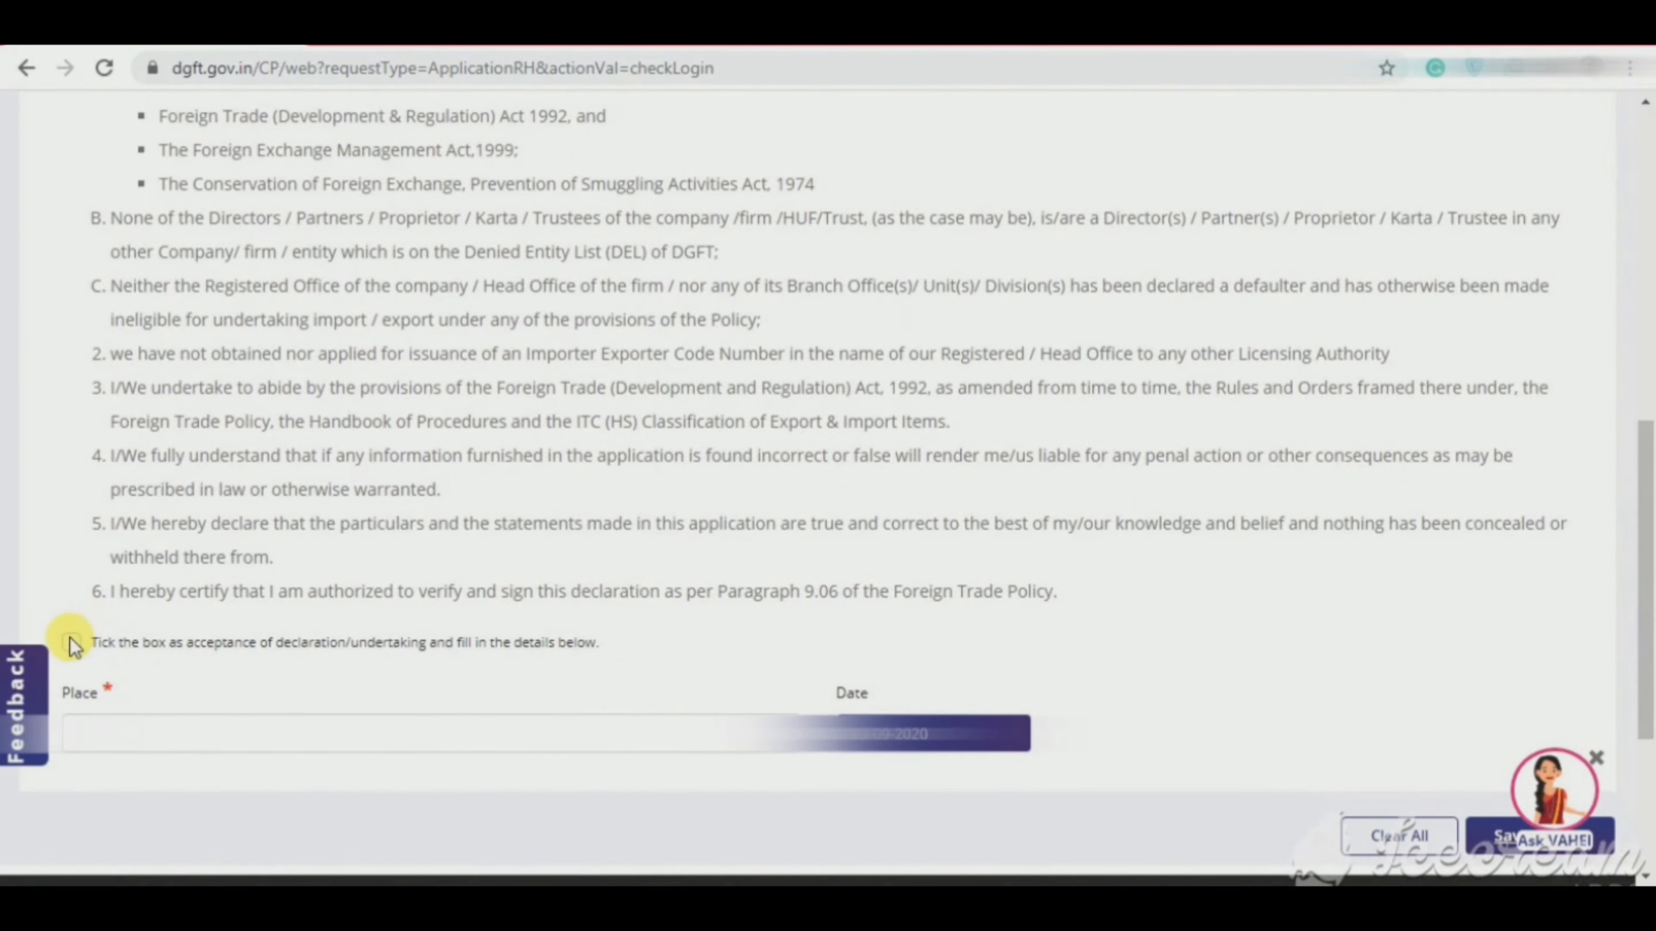
left_click(158, 731)
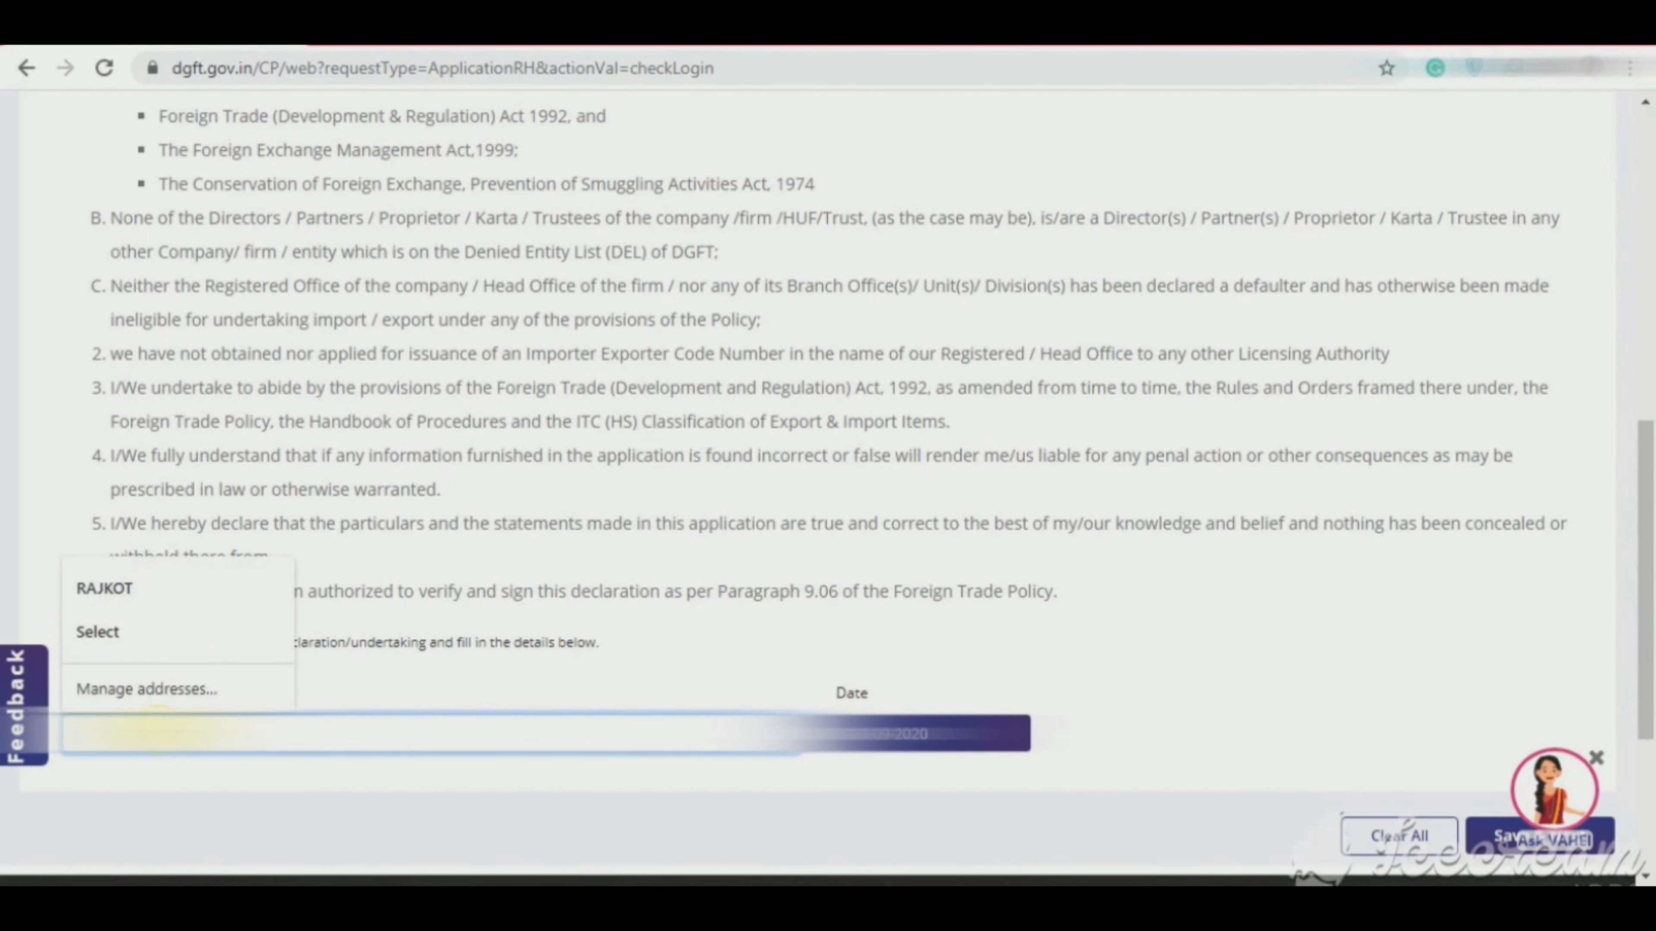
type("k")
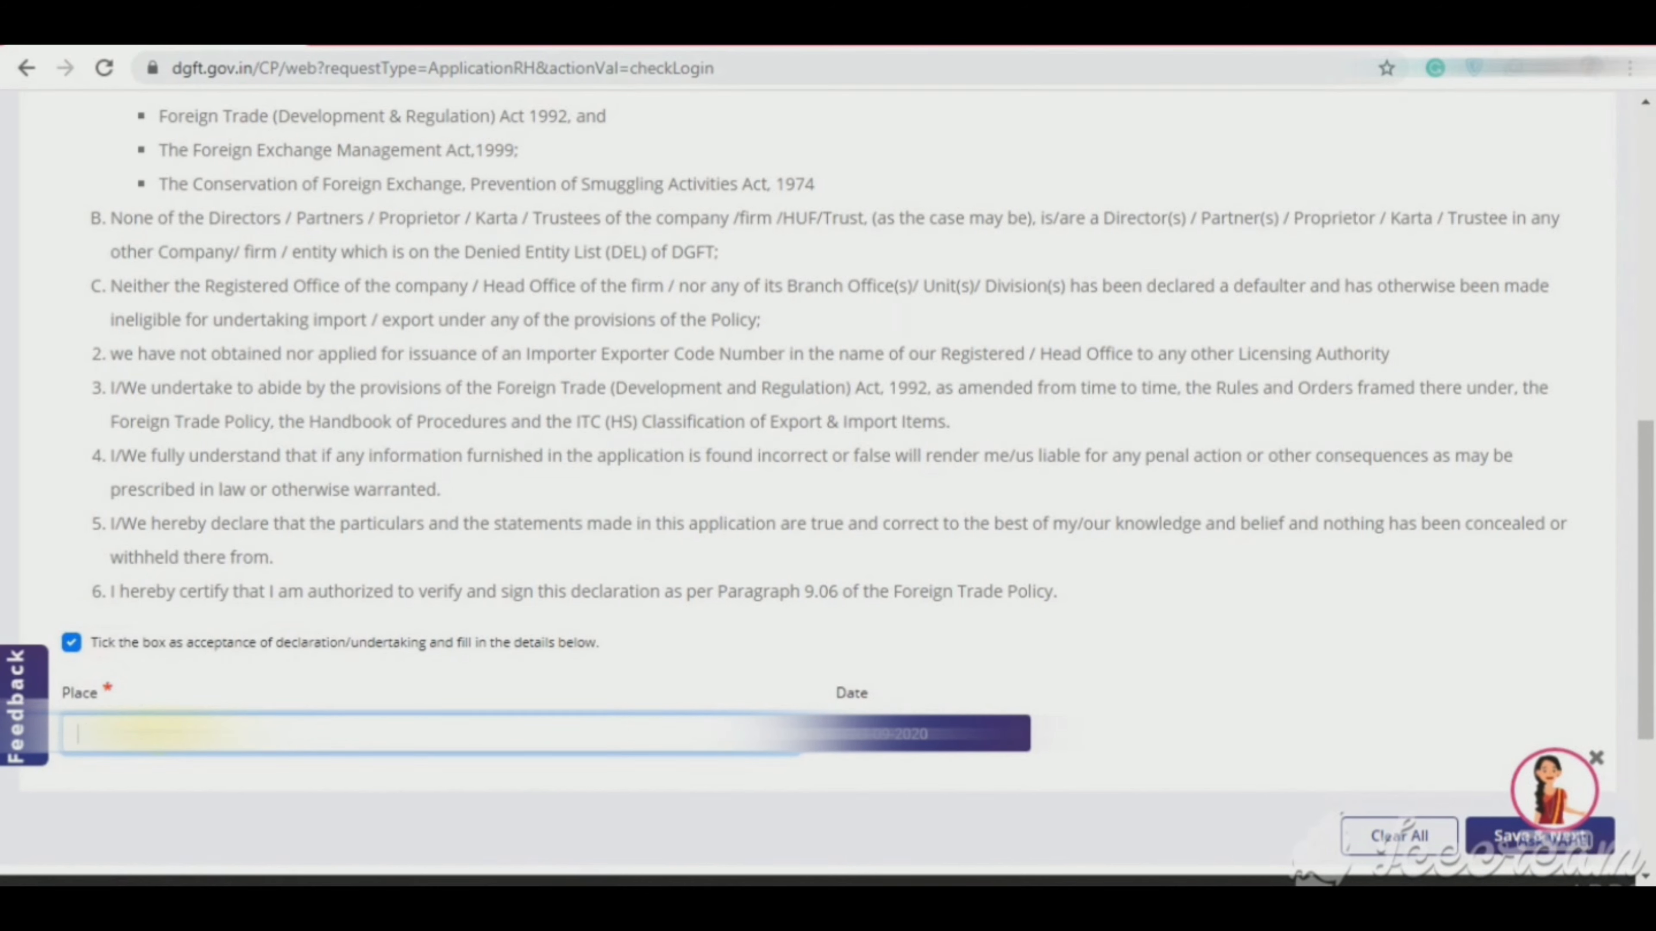
key("alt")
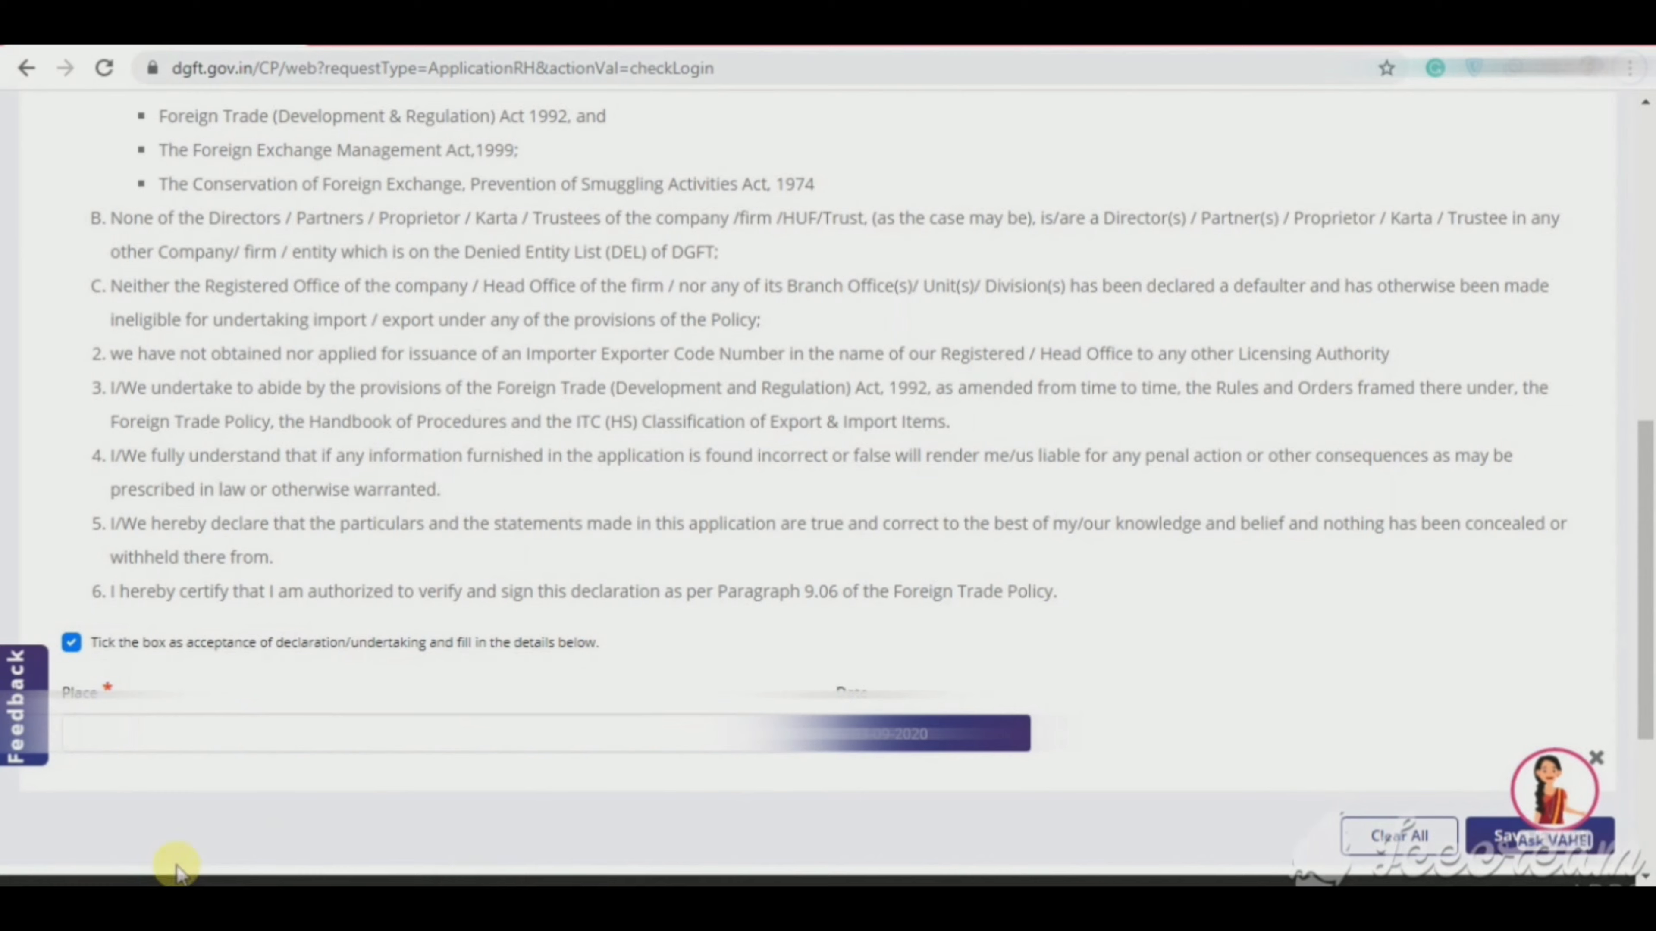
left_click(212, 725)
key("ctrl+v")
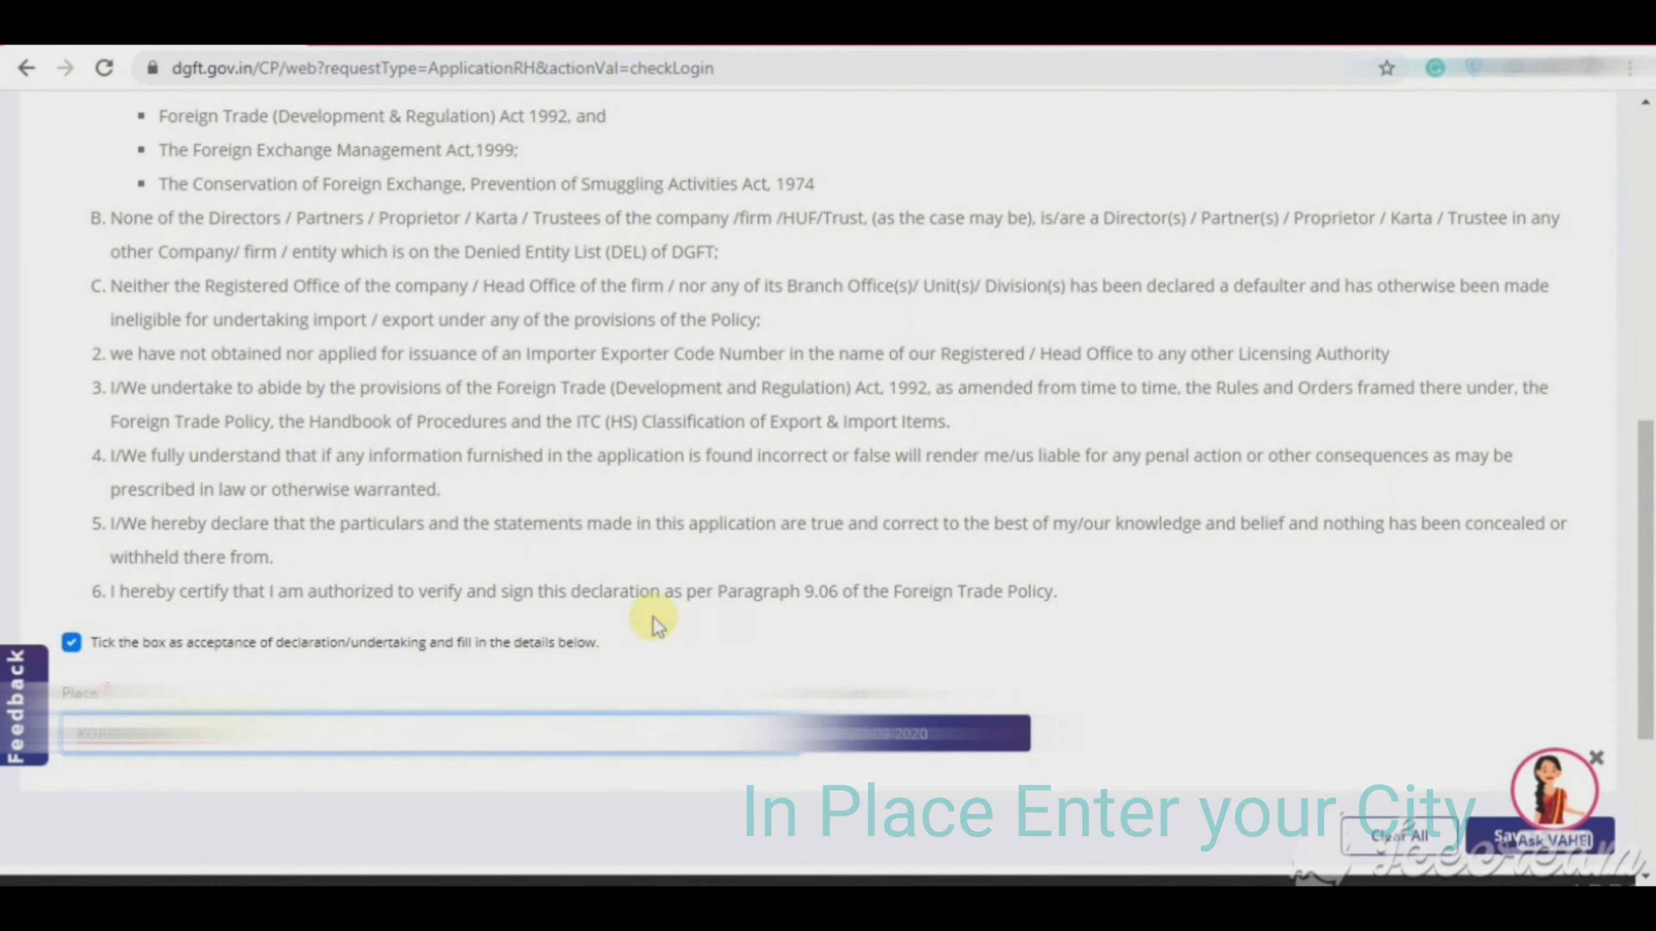
Step: Save the declaration and open the IEC application's PDF preview from the summary
scroll(944, 737, "down", 5)
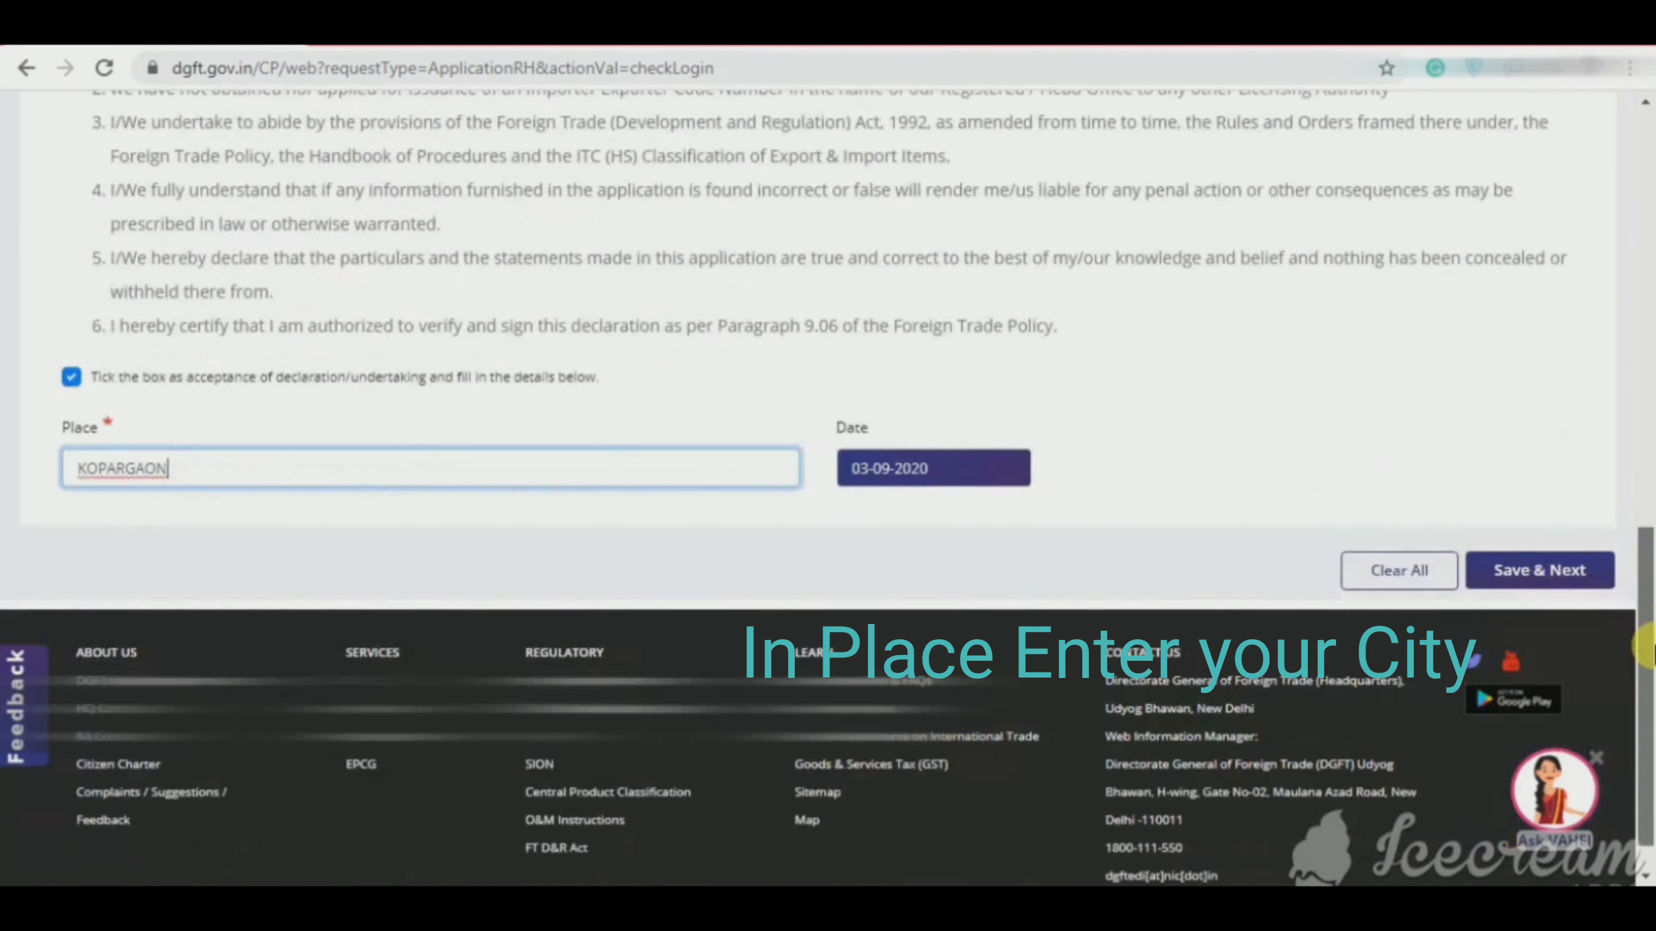
left_click(1560, 527)
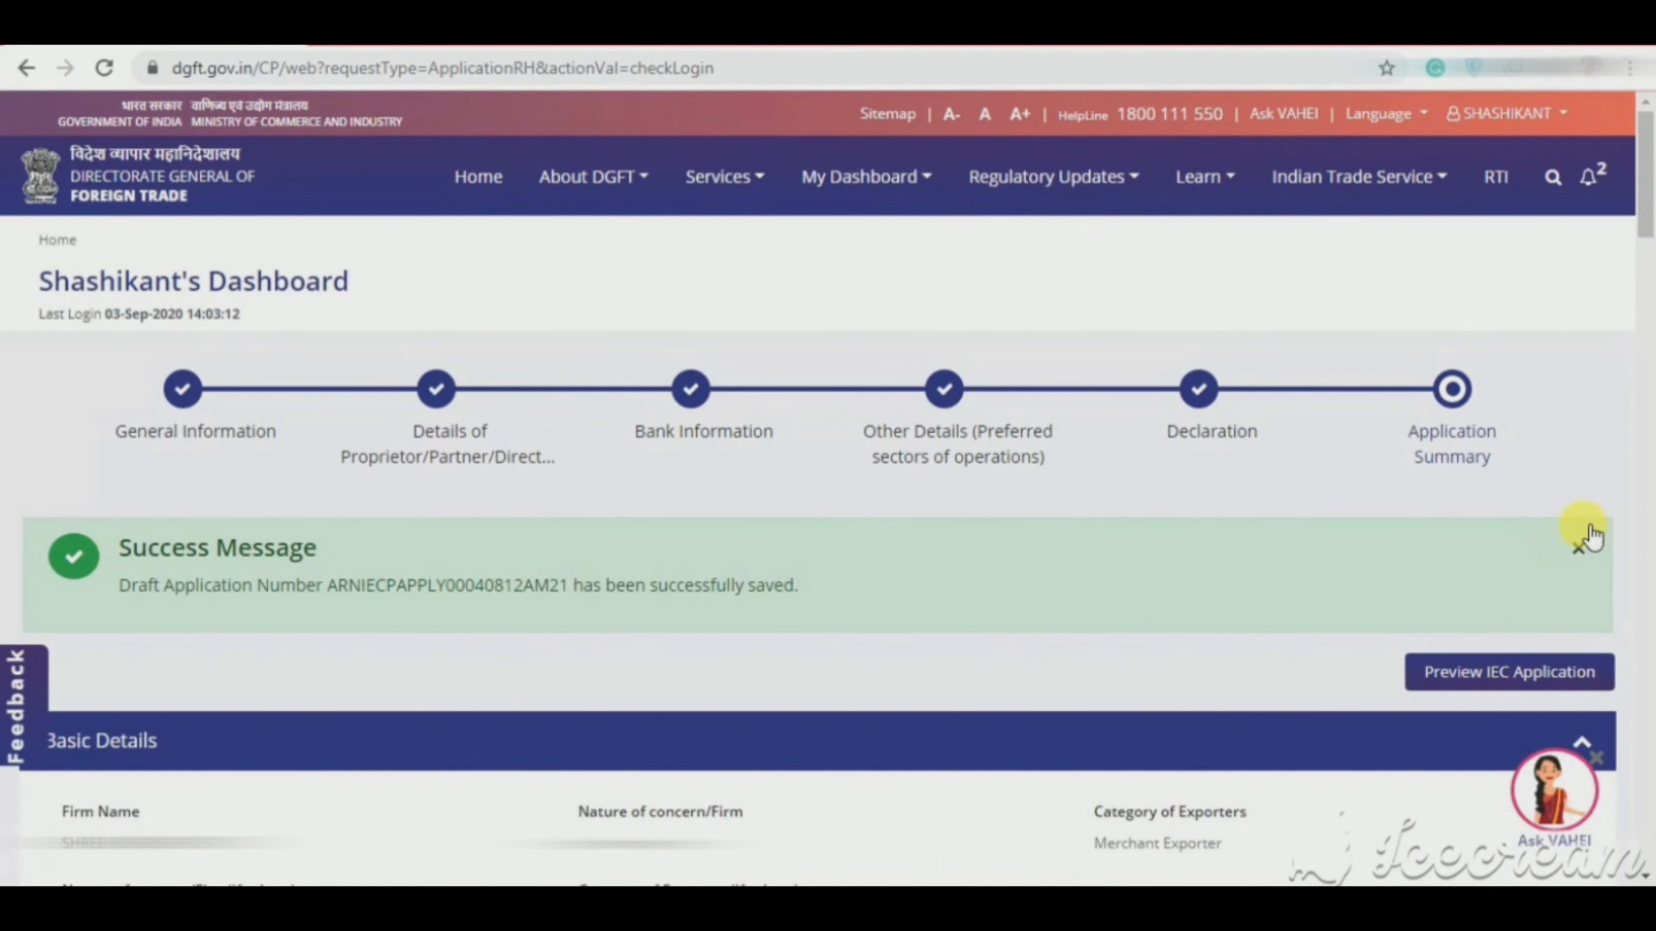
left_click(1535, 680)
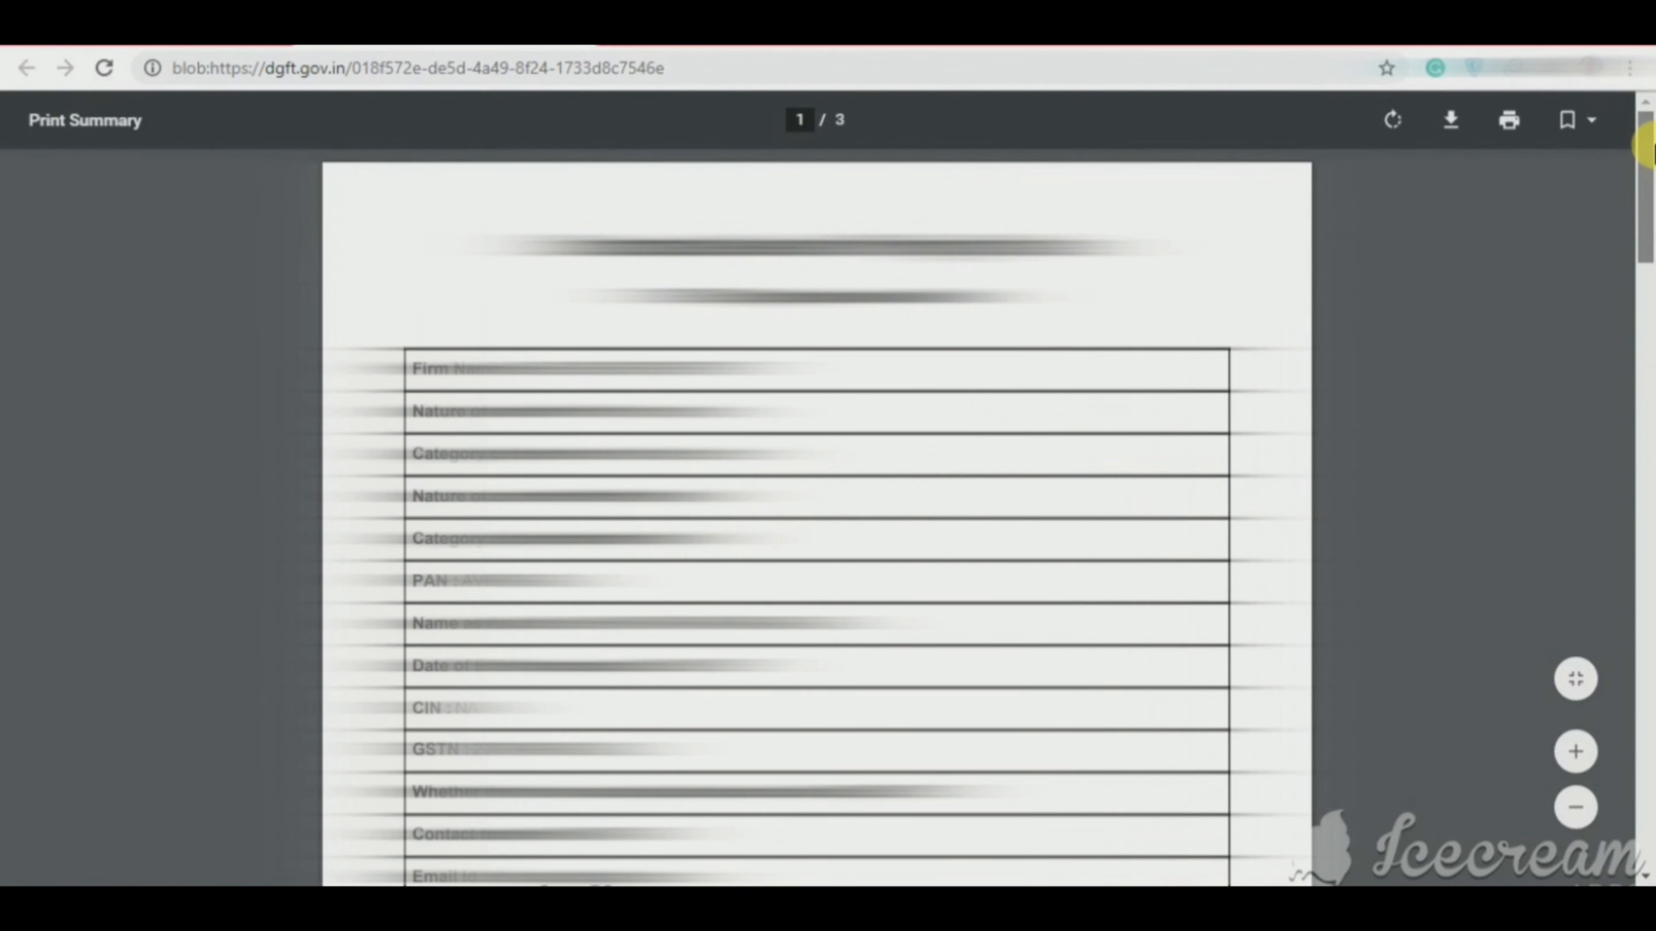
left_click_drag(1651, 148, 1649, 56)
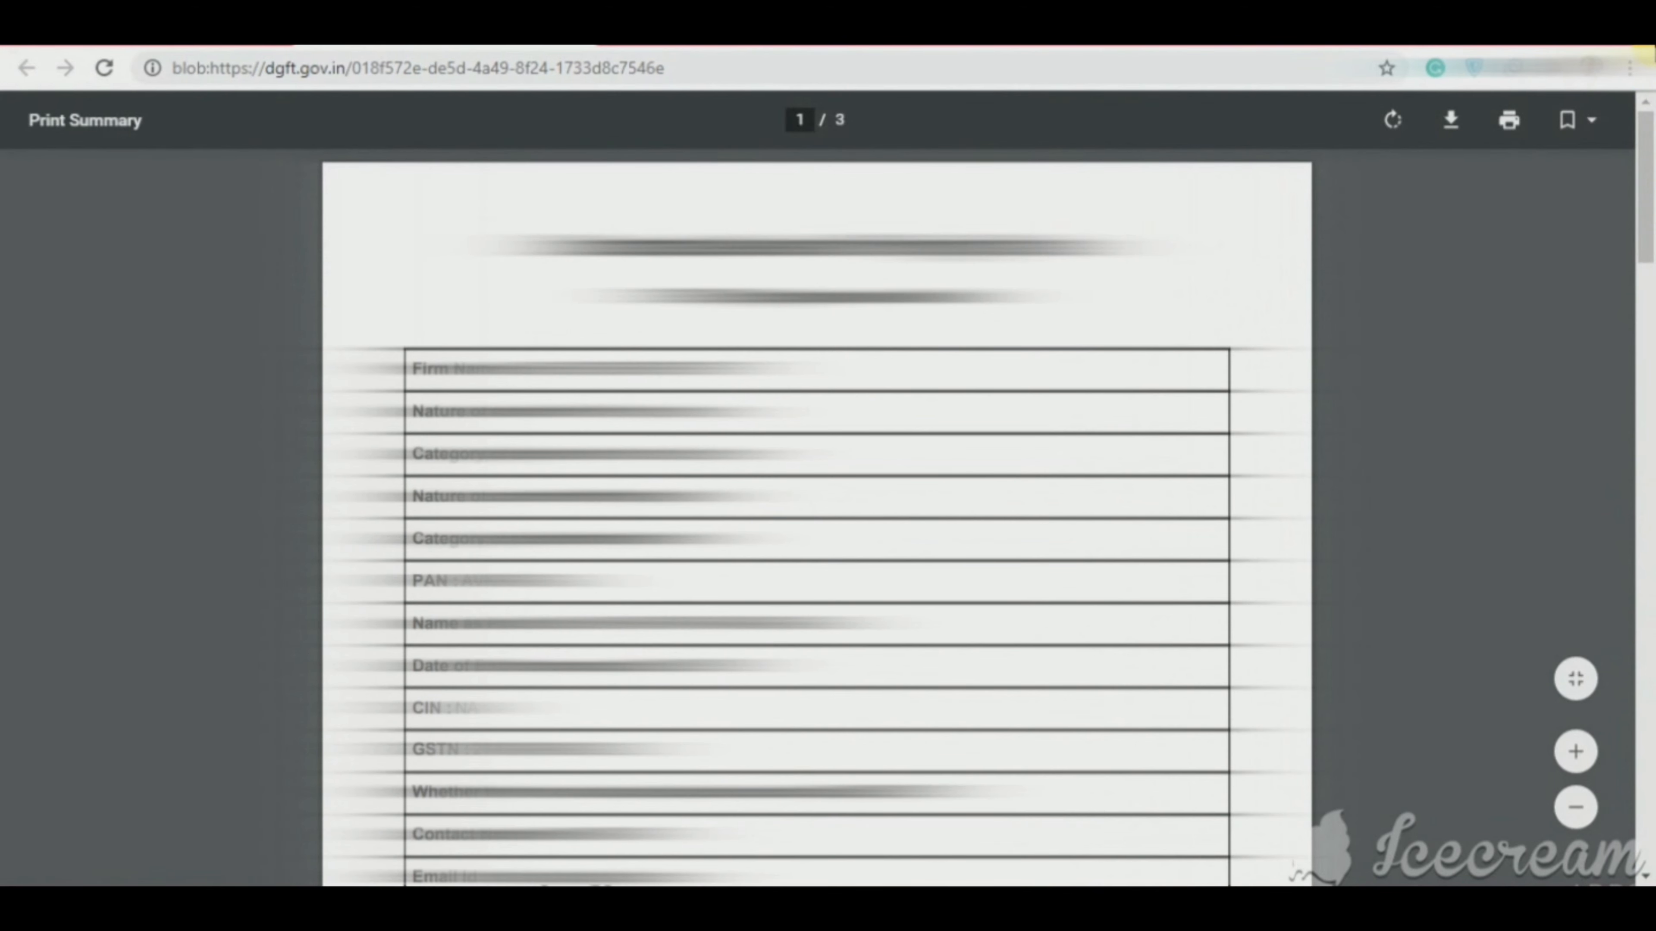